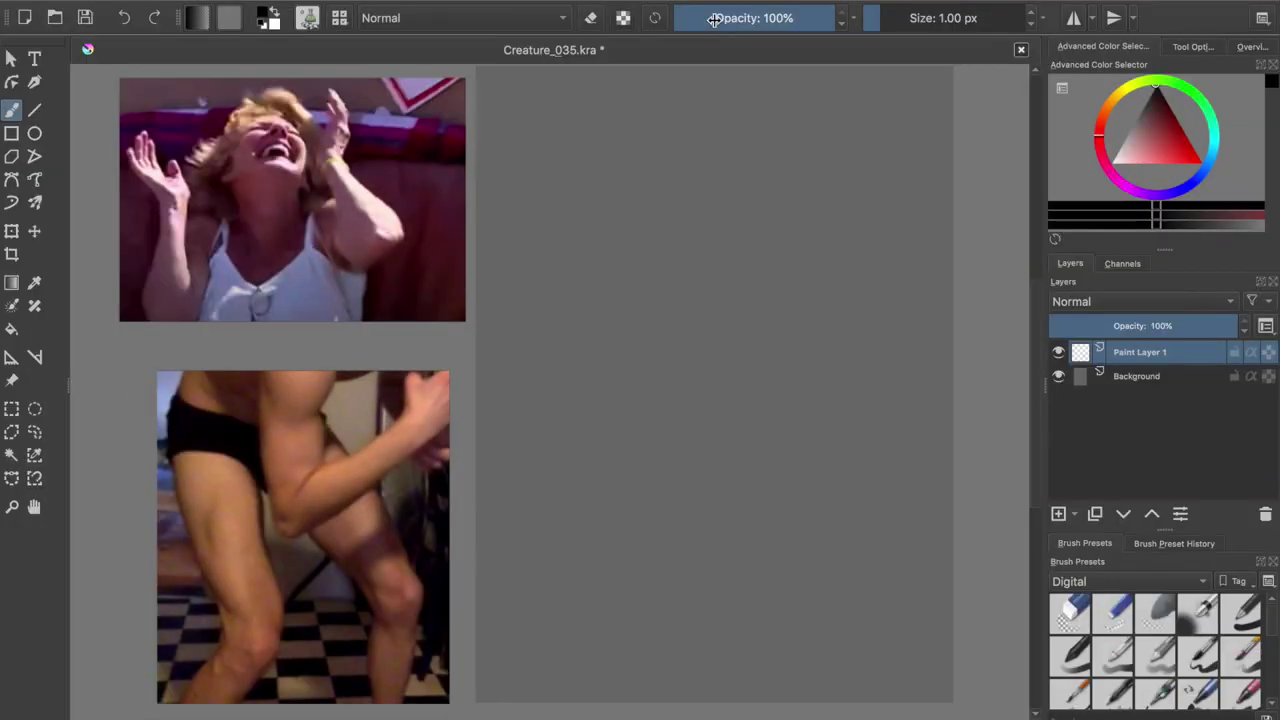
# - Paint the black head, body and legs, trimming the right hip, neck and head contour
pyautogui.moveTo(708, 185)
pyautogui.mouseDown()
pyautogui.moveTo(737, 199)
pyautogui.moveTo(700, 180)
pyautogui.moveTo(690, 290)
pyautogui.moveTo(640, 450)
pyautogui.mouseUp()
pyautogui.moveTo(740, 240)
pyautogui.mouseDown()
pyautogui.moveTo(786, 284)
pyautogui.moveTo(700, 460)
pyautogui.moveTo(703, 443)
pyautogui.moveTo(680, 580)
pyautogui.moveTo(621, 710)
pyautogui.moveTo(663, 531)
pyautogui.moveTo(760, 690)
pyautogui.moveTo(700, 580)
pyautogui.mouseUp()
pyautogui.moveTo(780, 420); pyautogui.dragTo(733, 543)
pyautogui.press('e')
pyautogui.moveTo(784, 464); pyautogui.dragTo(750, 548)
pyautogui.press('e')
pyautogui.moveTo(745, 214); pyautogui.dragTo(750, 240)
pyautogui.press('e')
pyautogui.moveTo(650, 195)
pyautogui.mouseDown()
pyautogui.moveTo(655, 265)
pyautogui.moveTo(668, 275)
pyautogui.mouseUp()
pyautogui.press('e')
pyautogui.moveTo(756, 236); pyautogui.dragTo(730, 273)
pyautogui.press('e')
# - Paint both arms raised, ending in long-fingered hands, and slim the right arm
pyautogui.moveTo(812, 328); pyautogui.dragTo(836, 345)
pyautogui.moveTo(800, 300); pyautogui.dragTo(832, 322)
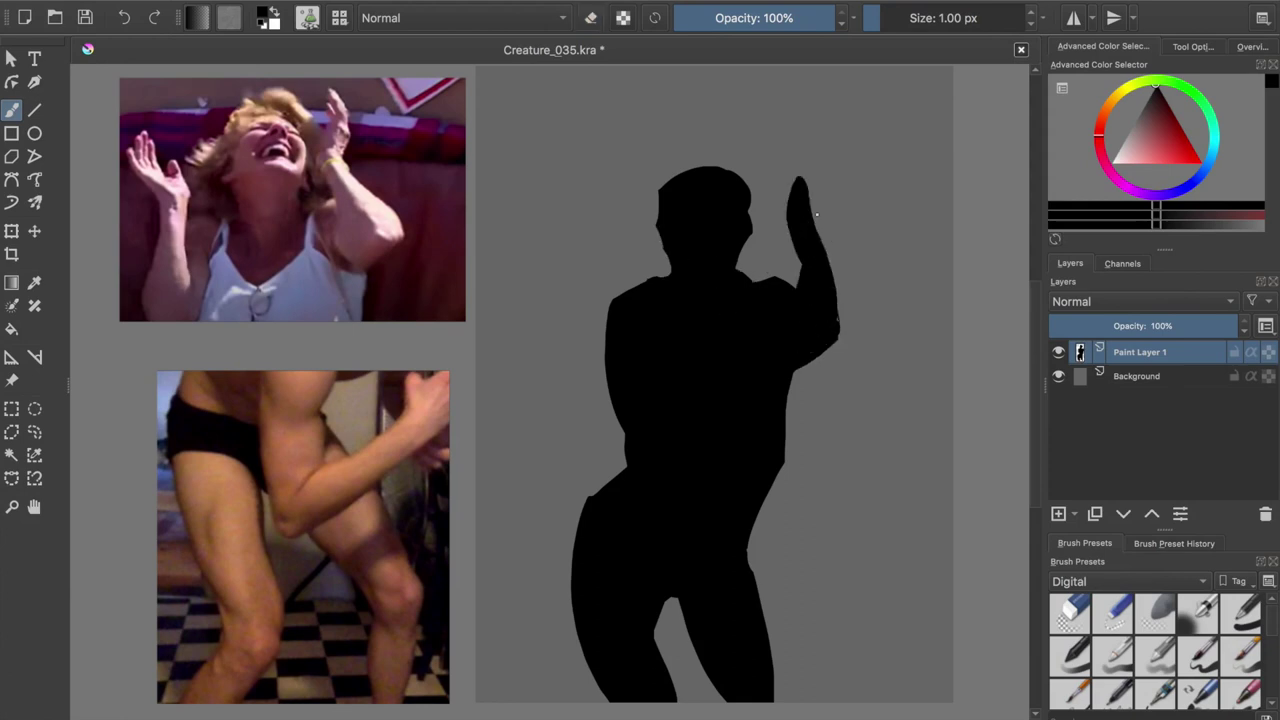
pyautogui.moveTo(796, 192)
pyautogui.mouseDown()
pyautogui.moveTo(792, 130)
pyautogui.moveTo(820, 140)
pyautogui.mouseUp()
pyautogui.moveTo(620, 288)
pyautogui.mouseDown()
pyautogui.moveTo(595, 350)
pyautogui.moveTo(595, 422)
pyautogui.moveTo(558, 212)
pyautogui.moveTo(568, 224)
pyautogui.mouseUp()
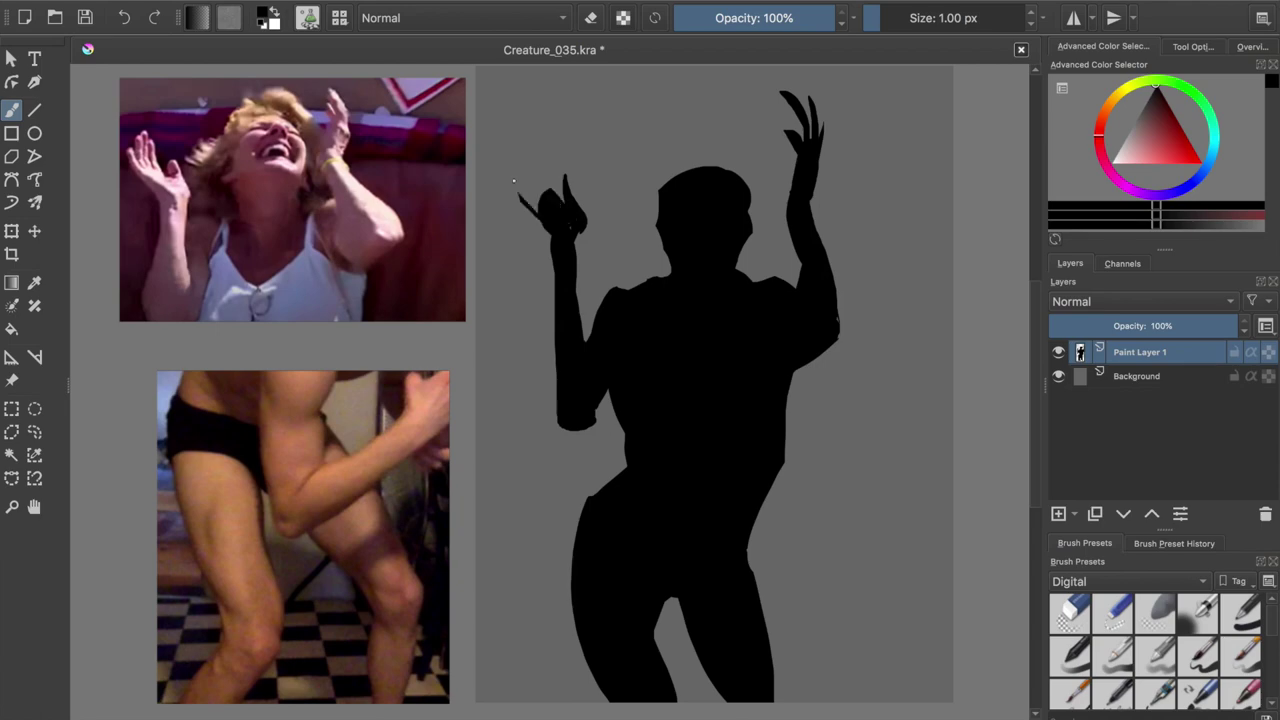
pyautogui.moveTo(520, 124); pyautogui.dragTo(570, 237)
pyautogui.moveTo(786, 192); pyautogui.dragTo(792, 258)
pyautogui.press('e')
# - Lasso the upper body and shift it to the right with a transform
pyautogui.moveTo(565, 70); pyautogui.dragTo(486, 166)
pyautogui.hotkey('ctrl', 't')
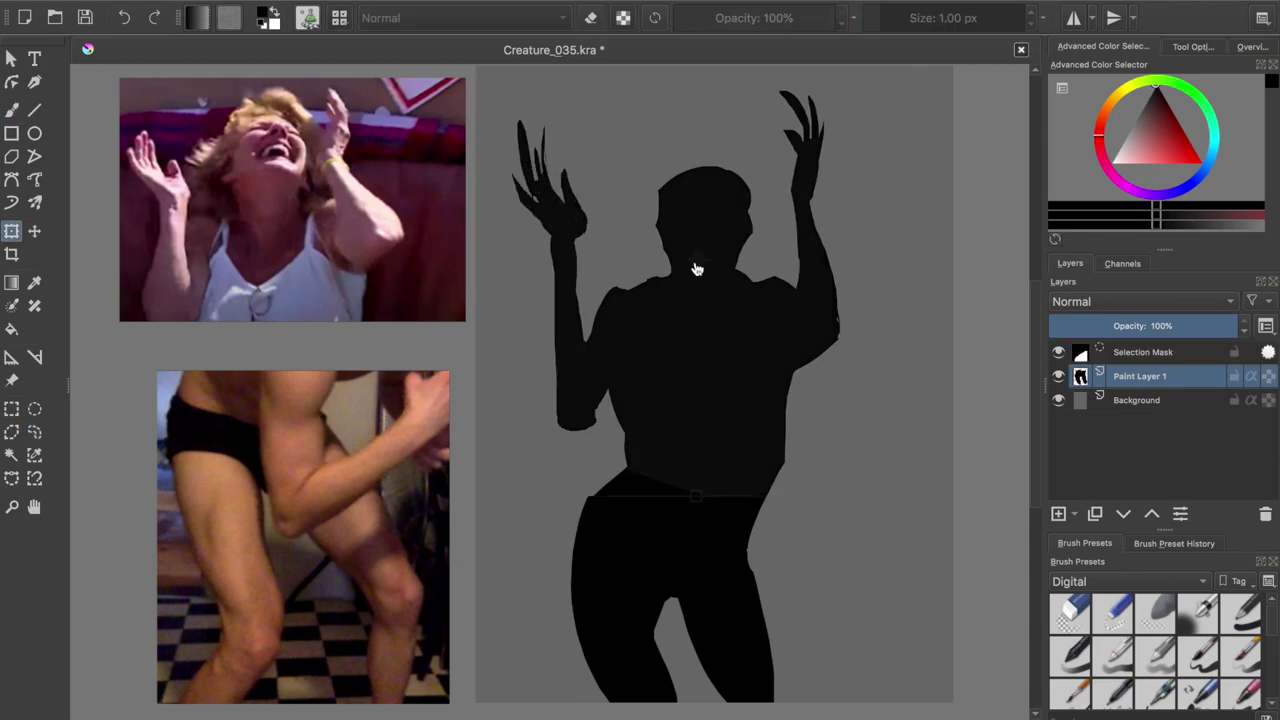
pyautogui.moveTo(694, 271); pyautogui.dragTo(708, 352)
pyautogui.press('Return')
pyautogui.hotkey('ctrl', 'shift', 'a')
pyautogui.press('b')
# - Reshape the silhouette: tilted head, fuller shoulders, narrower torso, refined hips, legs and leg gap
pyautogui.press('e')
pyautogui.moveTo(740, 182)
pyautogui.mouseDown()
pyautogui.moveTo(760, 280)
pyautogui.moveTo(756, 177)
pyautogui.mouseUp()
pyautogui.press('e')
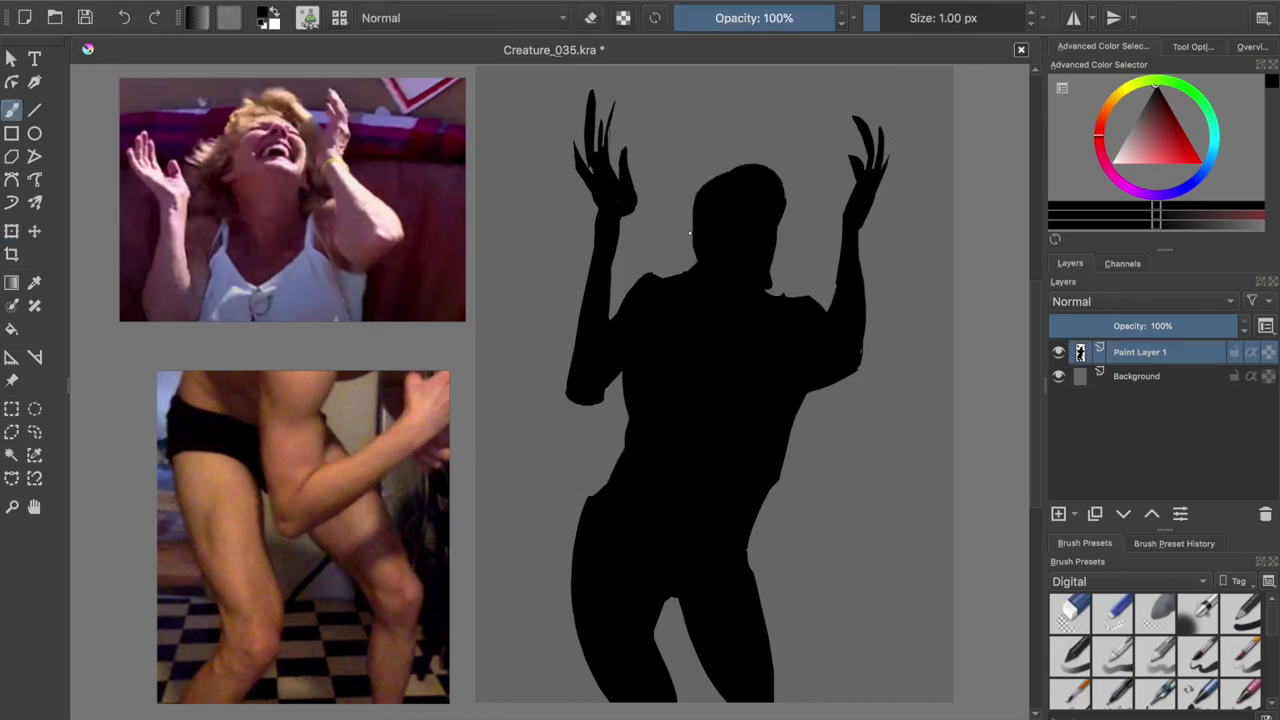
pyautogui.moveTo(640, 280); pyautogui.dragTo(694, 250)
pyautogui.moveTo(766, 292); pyautogui.dragTo(818, 300)
pyautogui.press('e')
pyautogui.moveTo(800, 400); pyautogui.dragTo(750, 550)
pyautogui.press('e')
pyautogui.moveTo(625, 415)
pyautogui.mouseDown()
pyautogui.moveTo(590, 560)
pyautogui.moveTo(665, 636)
pyautogui.mouseUp()
pyautogui.press('e')
pyautogui.moveTo(740, 505)
pyautogui.mouseDown()
pyautogui.moveTo(765, 700)
pyautogui.moveTo(690, 700)
pyautogui.mouseUp()
pyautogui.press('e')
pyautogui.moveTo(670, 582); pyautogui.dragTo(668, 672)
# - Rework the left hand into splayed tall claws, then group the silhouette with a new layer
pyautogui.moveTo(572, 135); pyautogui.dragTo(588, 200)
pyautogui.press('e')
pyautogui.moveTo(600, 95)
pyautogui.mouseDown()
pyautogui.moveTo(598, 170)
pyautogui.moveTo(622, 178)
pyautogui.mouseUp()
pyautogui.press('e')
pyautogui.press('e')
pyautogui.press('e')
pyautogui.moveTo(584, 100)
pyautogui.mouseDown()
pyautogui.moveTo(590, 158)
pyautogui.moveTo(610, 170)
pyautogui.moveTo(608, 144)
pyautogui.mouseUp()
pyautogui.press('e')
pyautogui.press('e')
pyautogui.press('e')
pyautogui.moveTo(612, 88); pyautogui.dragTo(606, 114)
pyautogui.hotkey('ctrl', 'g')
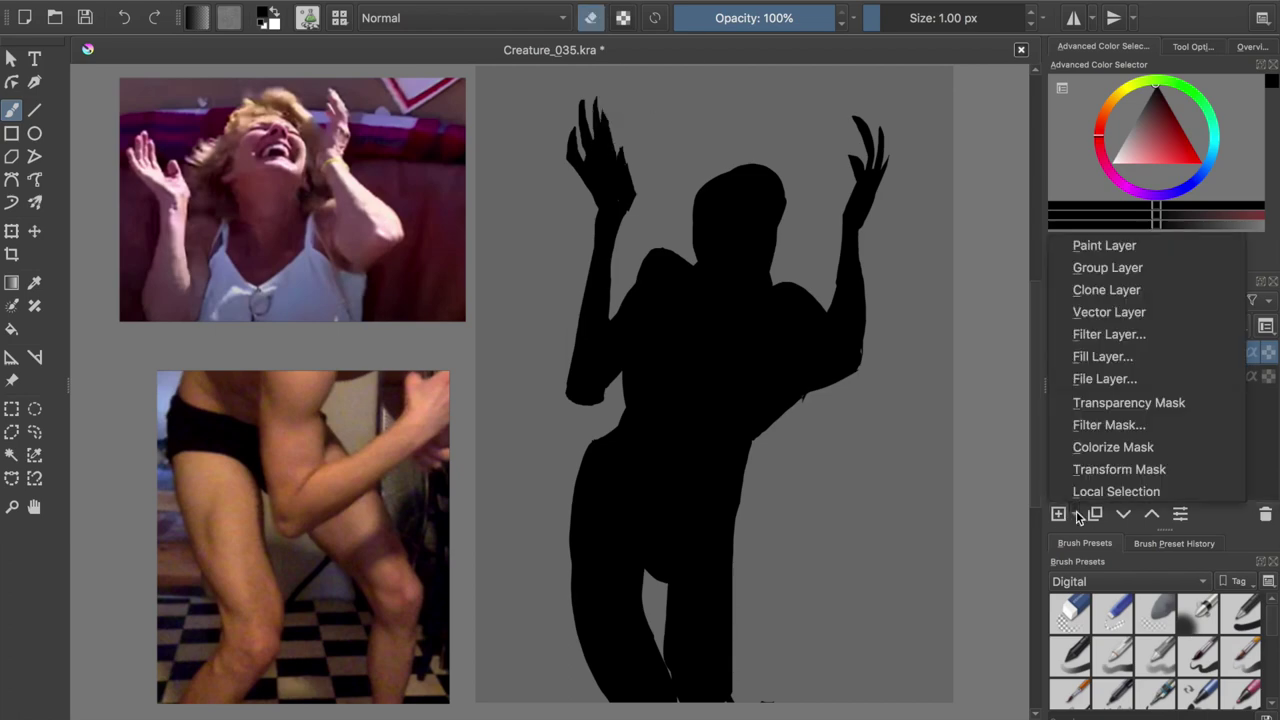
# - Clip the new layer to the silhouette and fill the silhouette dark grey
pyautogui.press('Insert')
pyautogui.press('e')
pyautogui.keyDown('ctrl'); pyautogui.click(995, 140); pyautogui.keyUp('ctrl')
pyautogui.moveTo(700, 195); pyautogui.dragTo(741, 180)
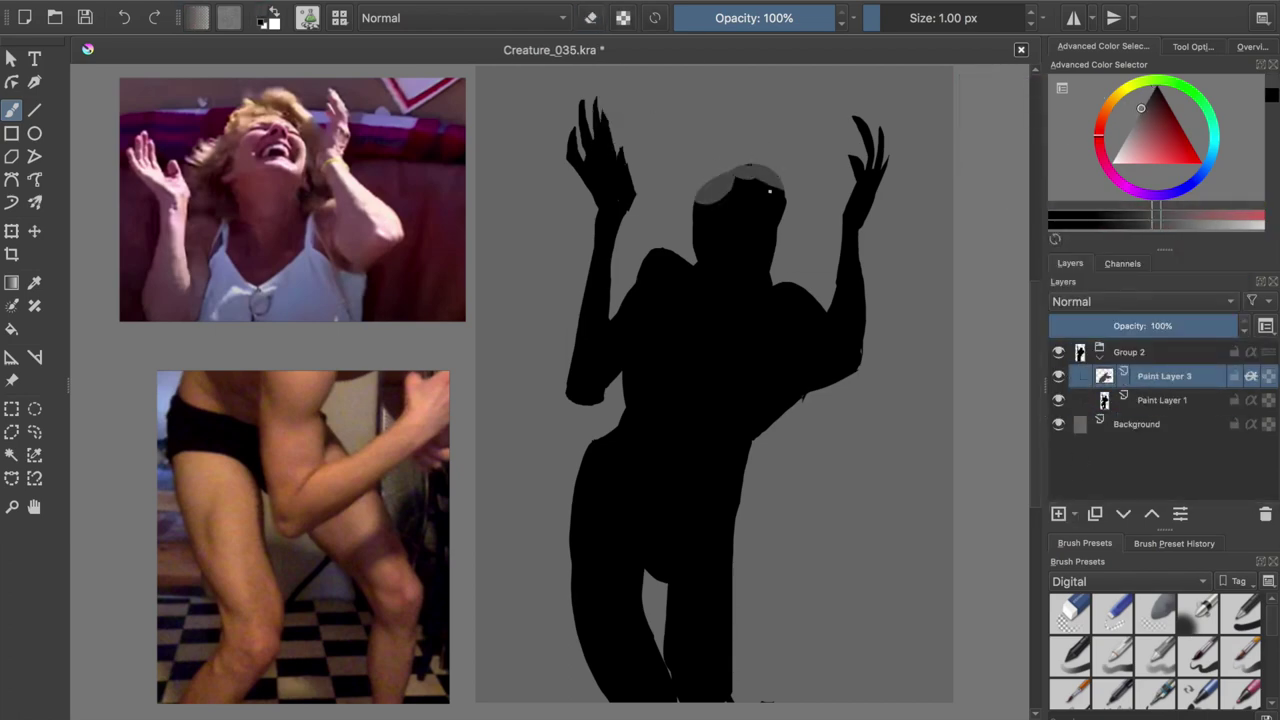
pyautogui.press('BackSpace')
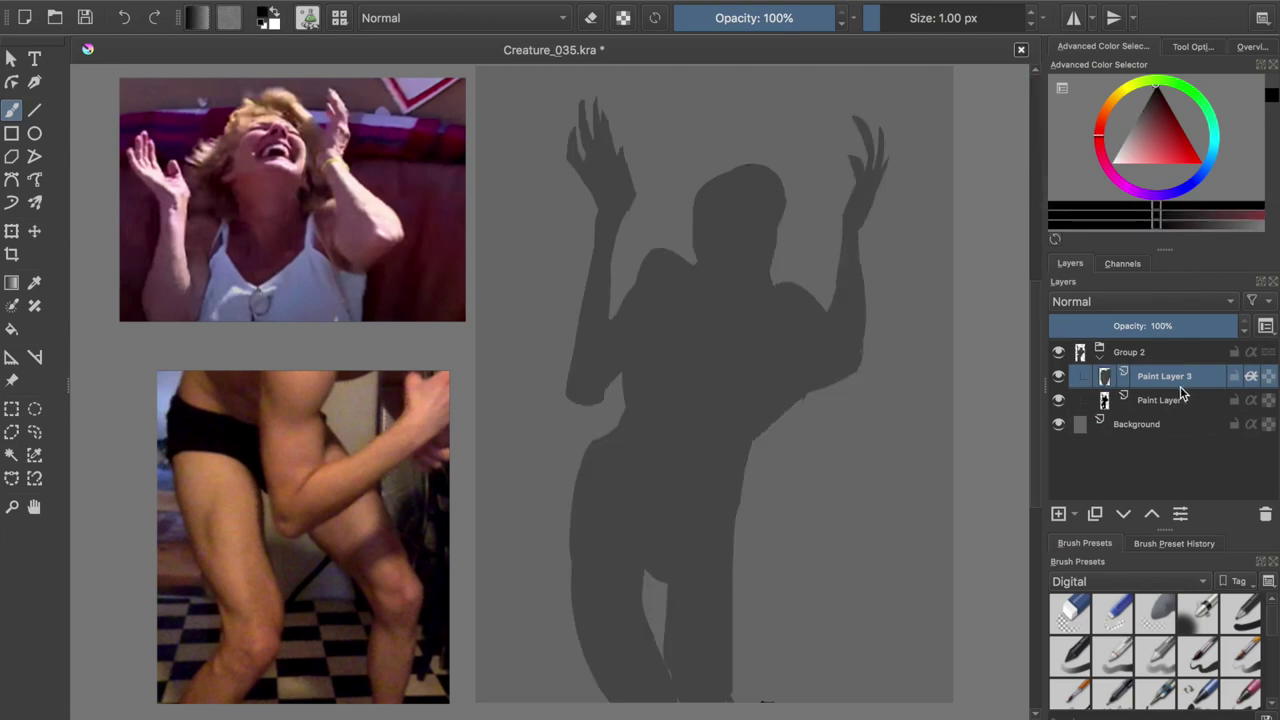
# - Paint black shadow over the head and jaw on Paint Layer 3
pyautogui.click(1165, 399)
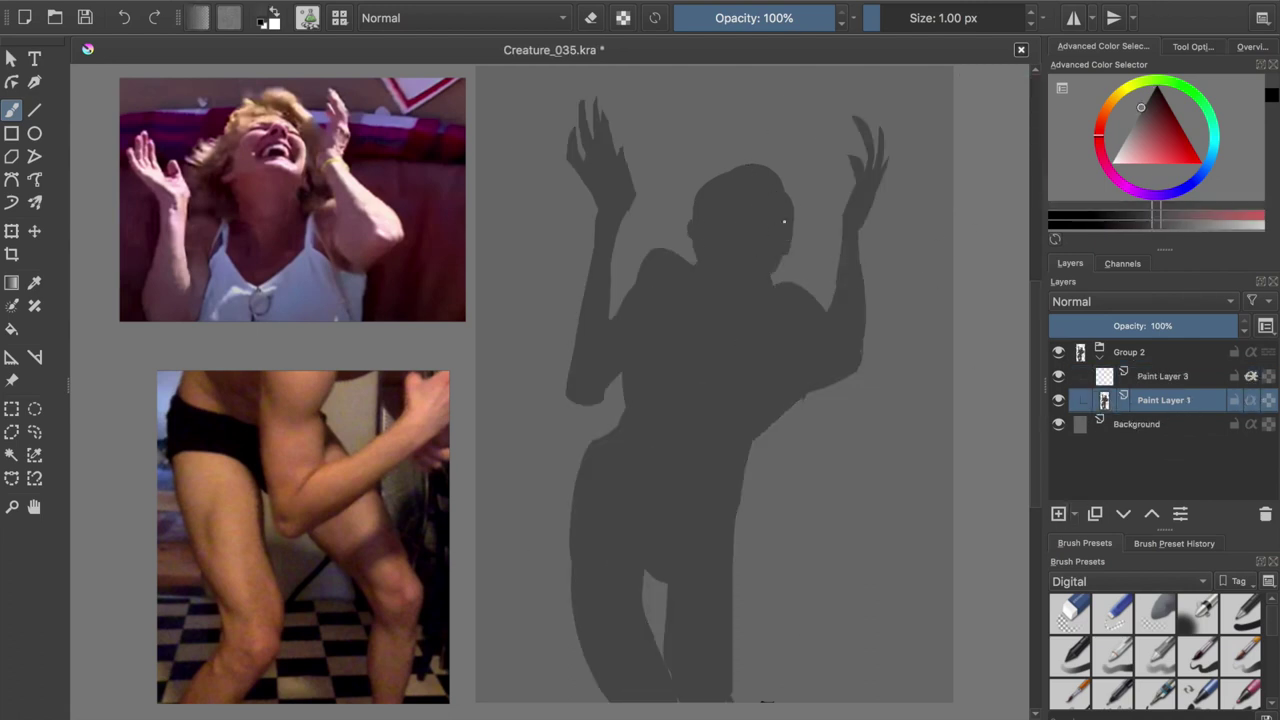
pyautogui.press('pageup')
pyautogui.press('d')
pyautogui.moveTo(705, 200)
pyautogui.mouseDown()
pyautogui.moveTo(712, 240)
pyautogui.moveTo(758, 292)
pyautogui.mouseUp()
pyautogui.moveTo(792, 222)
pyautogui.mouseDown()
pyautogui.moveTo(774, 270)
pyautogui.moveTo(575, 392)
pyautogui.mouseUp()
# - Shade the shoulder, chest and legs in black at 95% brush opacity
pyautogui.press('o')
pyautogui.moveTo(780, 345)
pyautogui.mouseDown()
pyautogui.moveTo(845, 365)
pyautogui.moveTo(760, 435)
pyautogui.mouseUp()
pyautogui.moveTo(667, 323)
pyautogui.mouseDown()
pyautogui.moveTo(740, 395)
pyautogui.moveTo(750, 435)
pyautogui.mouseUp()
pyautogui.moveTo(660, 545); pyautogui.dragTo(610, 695)
pyautogui.moveTo(715, 530); pyautogui.dragTo(725, 695)
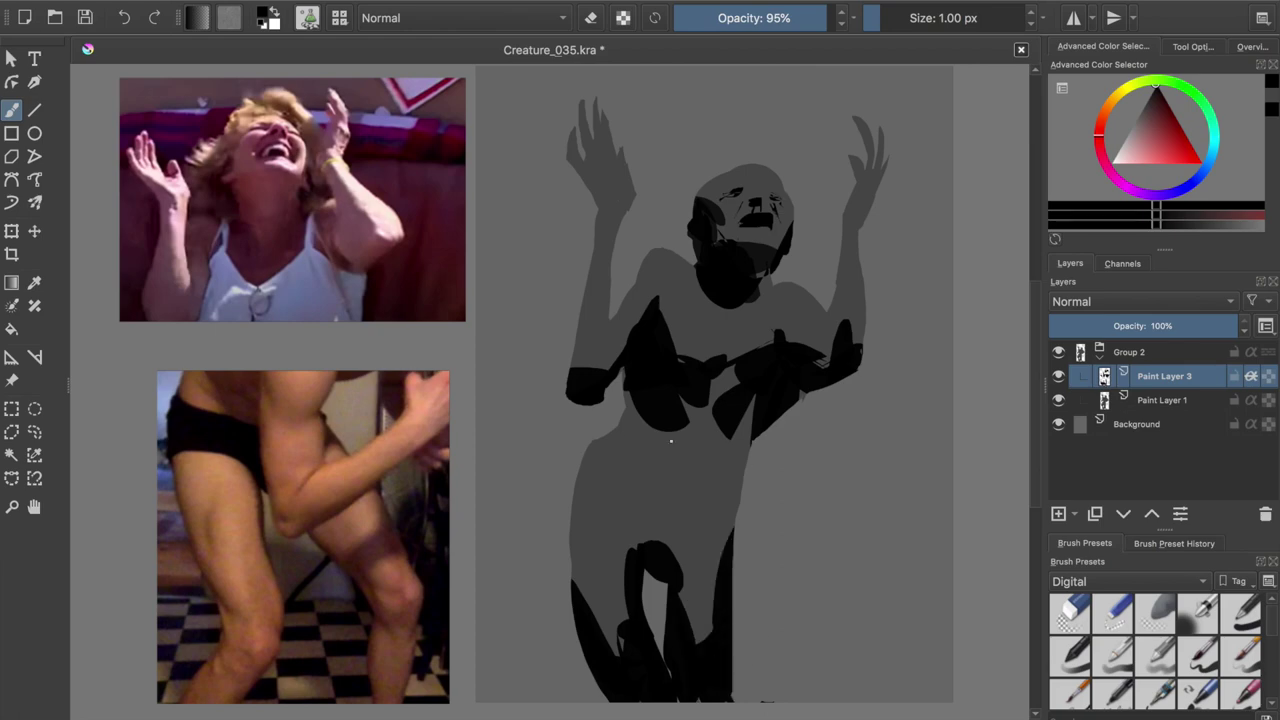
pyautogui.press('o')
pyautogui.press('o')
pyautogui.press('e')
# - Rework the chest shading and add black shadows on the arms, hands, lower torso and thighs
pyautogui.moveTo(660, 335)
pyautogui.mouseDown()
pyautogui.moveTo(760, 400)
pyautogui.moveTo(720, 420)
pyautogui.mouseUp()
pyautogui.press('e')
pyautogui.press('e')
pyautogui.moveTo(700, 355); pyautogui.dragTo(741, 376)
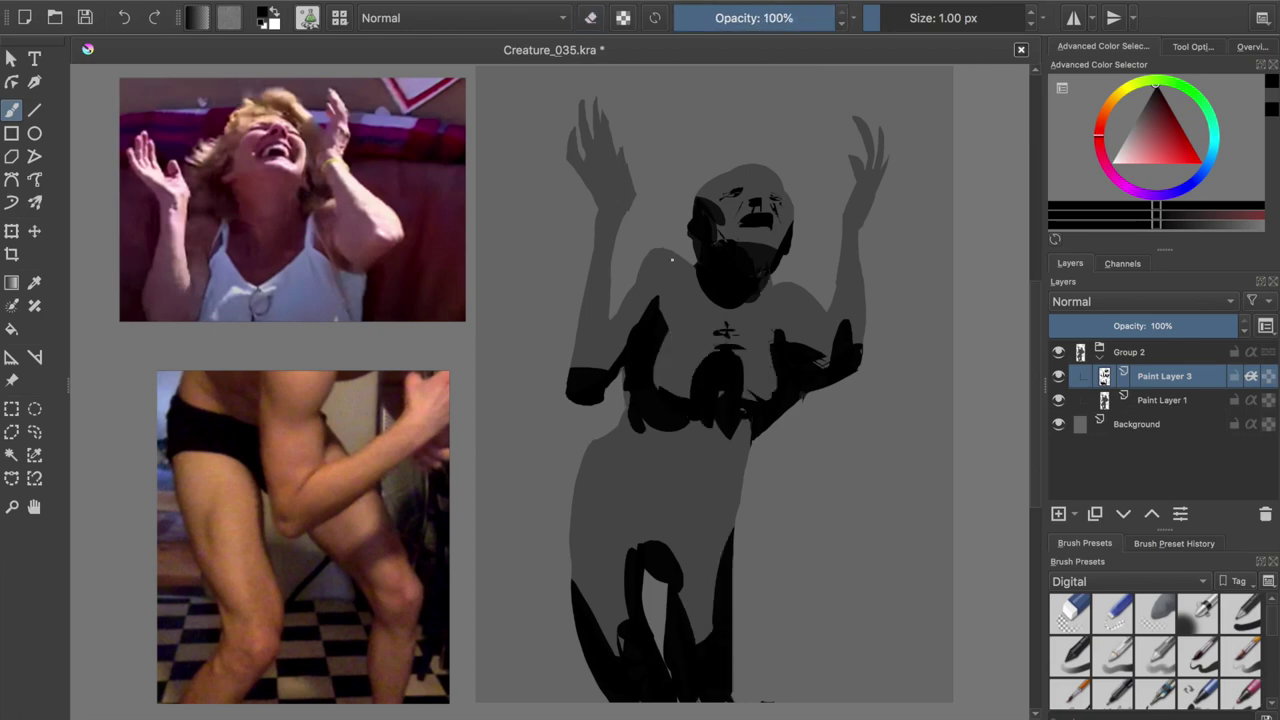
pyautogui.press('e')
pyautogui.moveTo(610, 318); pyautogui.dragTo(580, 366)
pyautogui.press('o')
pyautogui.moveTo(595, 175); pyautogui.dragTo(608, 210)
pyautogui.moveTo(875, 186); pyautogui.dragTo(862, 228)
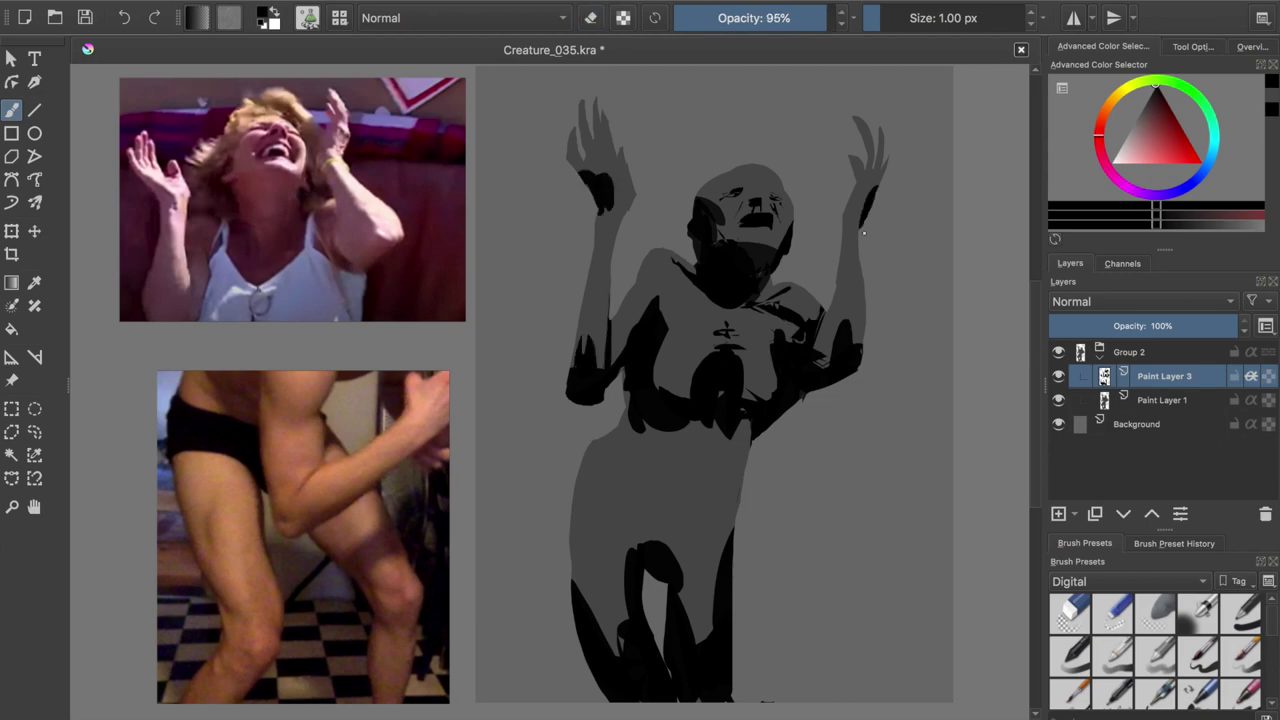
pyautogui.moveTo(600, 455); pyautogui.dragTo(661, 558)
pyautogui.moveTo(640, 440)
pyautogui.mouseDown()
pyautogui.moveTo(720, 540)
pyautogui.moveTo(705, 640)
pyautogui.mouseUp()
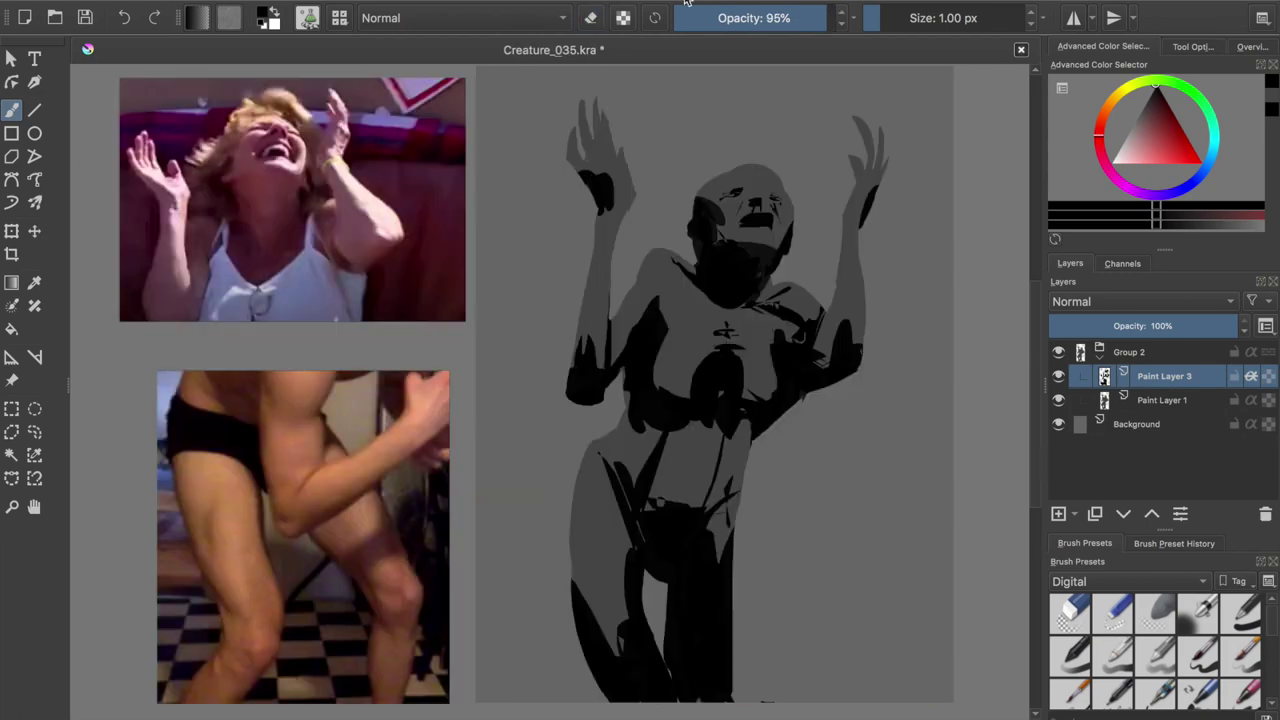
# - Refine the mouth and cheek shadows, alternating erasing and painting, then return to Paint Layer 1
pyautogui.press('e')
pyautogui.moveTo(766, 210); pyautogui.dragTo(780, 234)
pyautogui.moveTo(734, 206)
pyautogui.mouseDown()
pyautogui.moveTo(740, 236)
pyautogui.moveTo(760, 214)
pyautogui.moveTo(752, 206)
pyautogui.mouseUp()
pyautogui.press('e')
pyautogui.press('e')
pyautogui.press('e')
pyautogui.press('e')
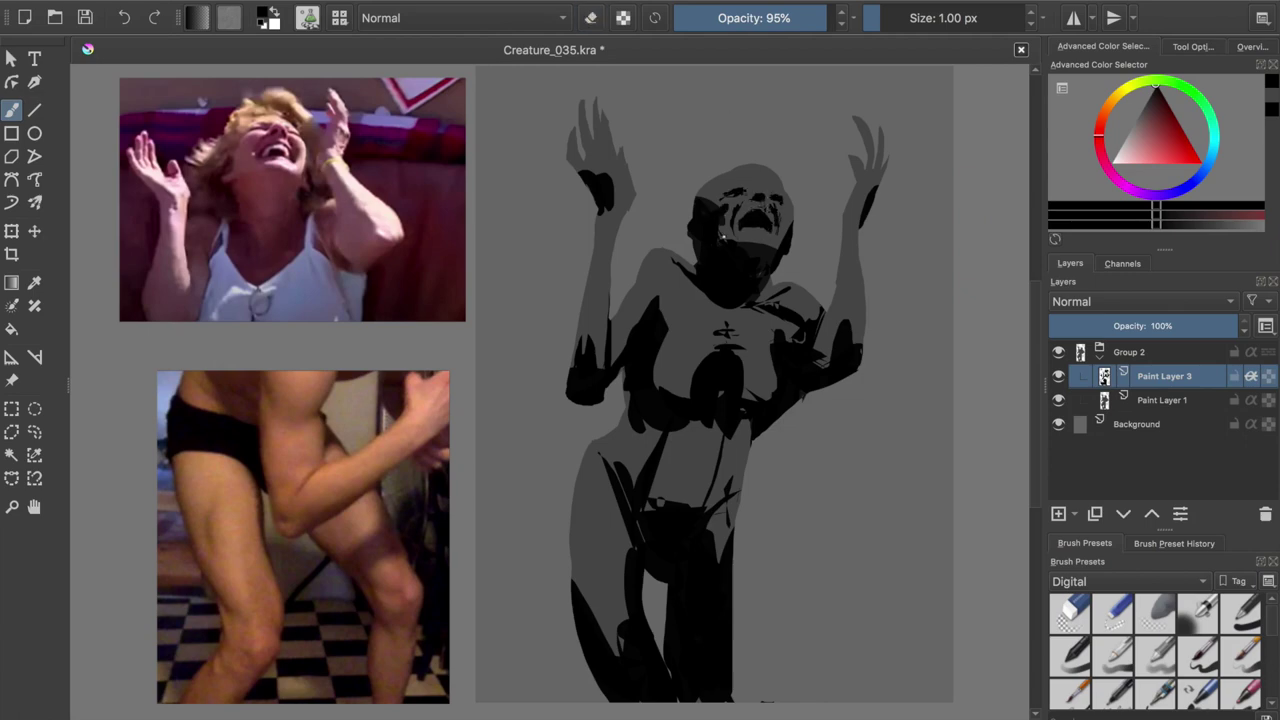
pyautogui.press('e')
pyautogui.moveTo(740, 226); pyautogui.dragTo(760, 230)
pyautogui.press('e')
pyautogui.moveTo(746, 208); pyautogui.dragTo(766, 213)
pyautogui.press('e')
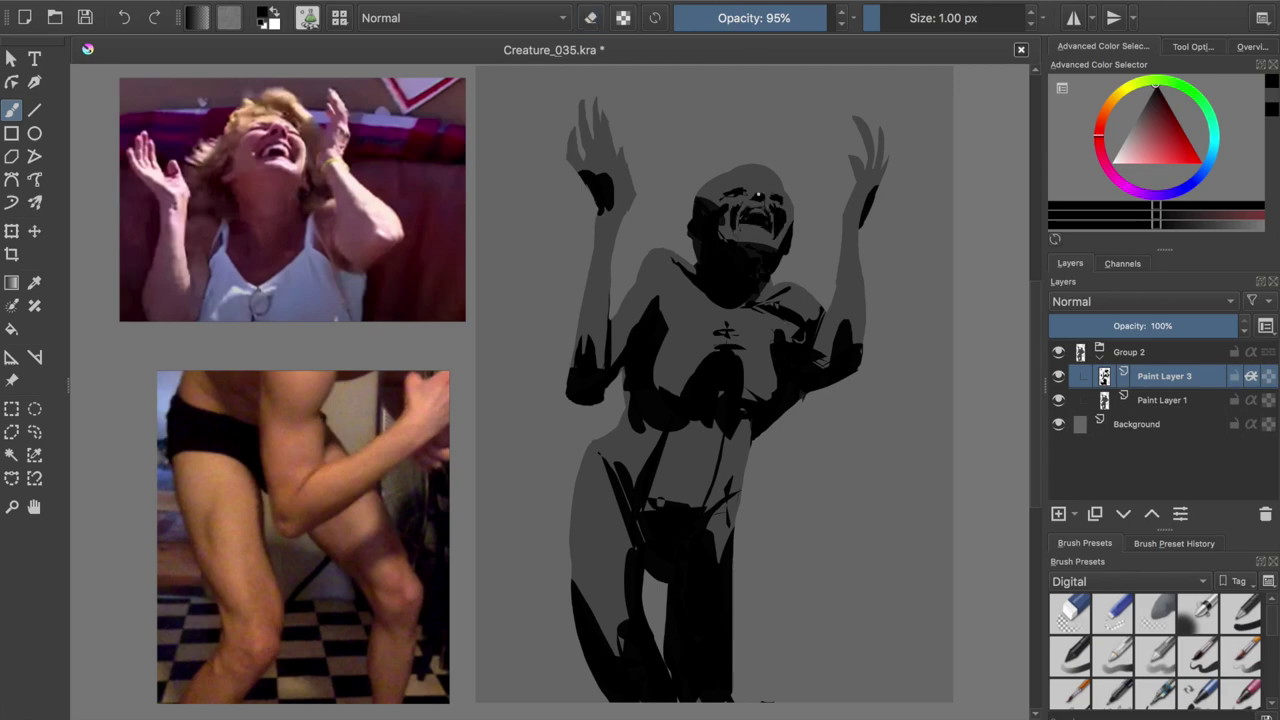
pyautogui.press('e')
pyautogui.press('e')
pyautogui.moveTo(740, 240)
pyautogui.mouseDown()
pyautogui.moveTo(770, 258)
pyautogui.moveTo(780, 236)
pyautogui.mouseUp()
pyautogui.press('e')
pyautogui.press('e')
pyautogui.press('e')
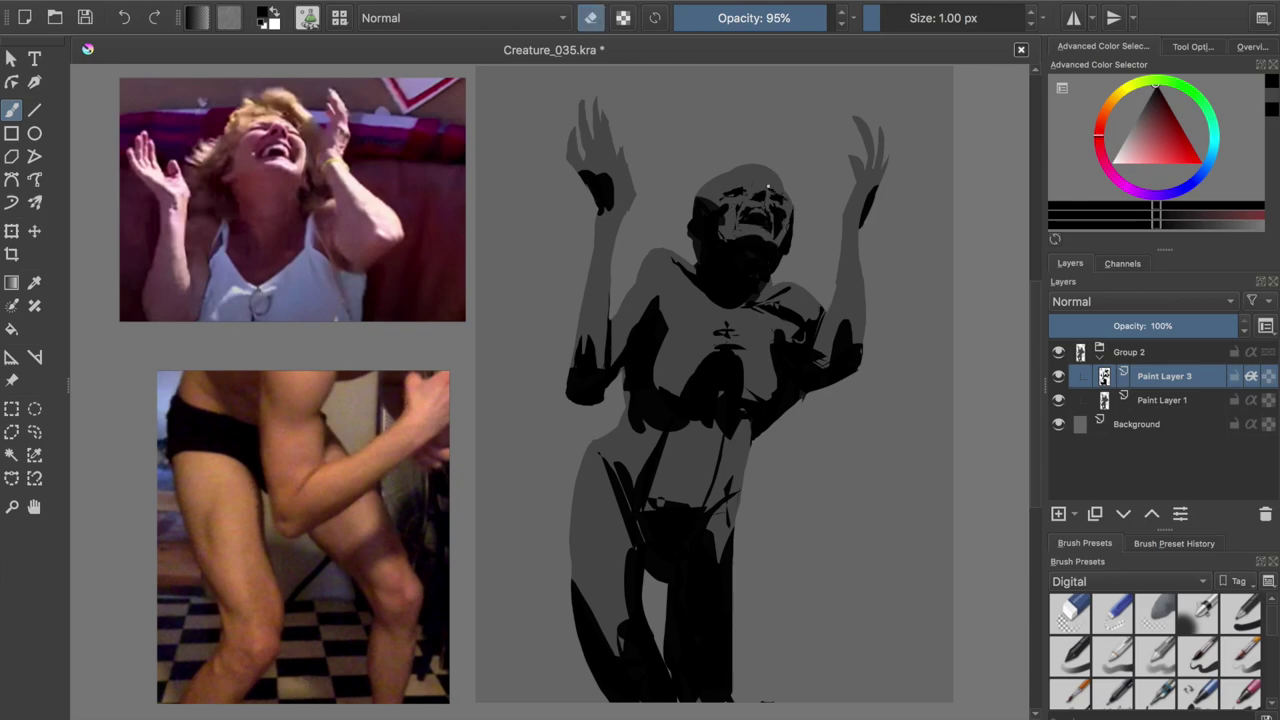
pyautogui.press('e')
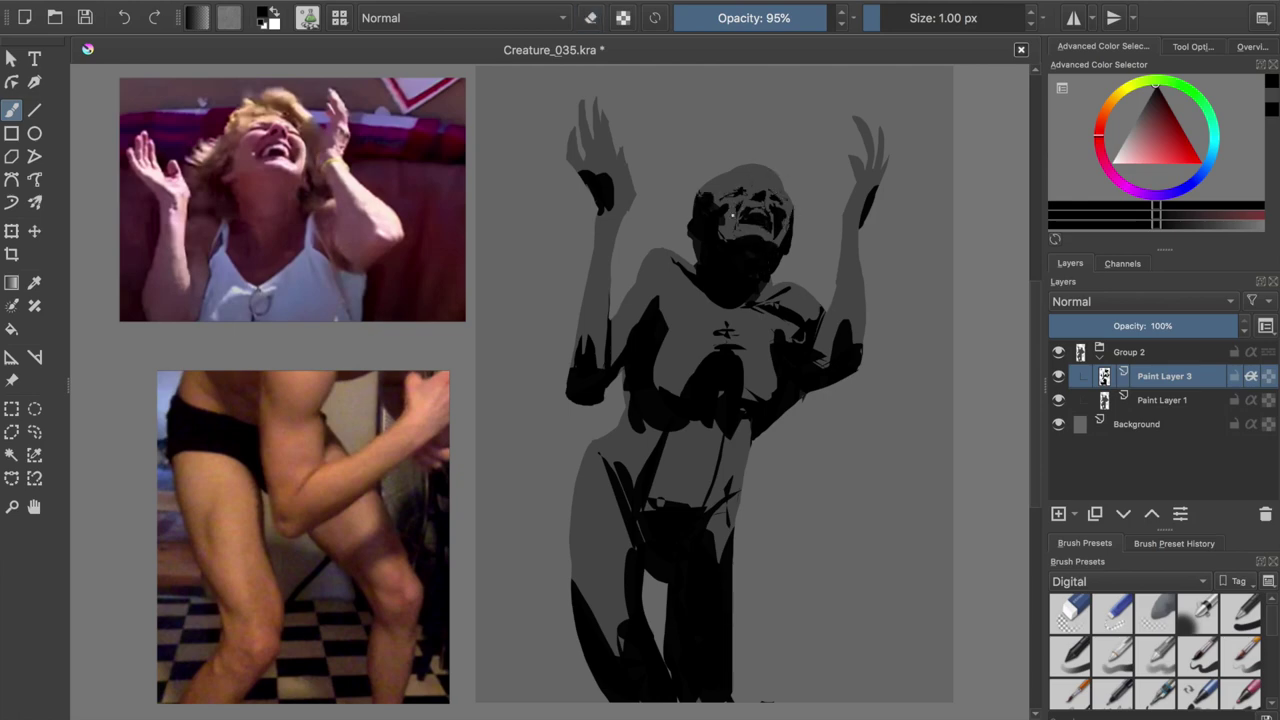
pyautogui.press('e')
pyautogui.press('pagedown')
# - Sample the torso grey, check the mirrored view, and pick black from the neck on Paint Layer 3
pyautogui.keyDown('ctrl'); pyautogui.click(688, 333); pyautogui.keyUp('ctrl')
pyautogui.press('m')
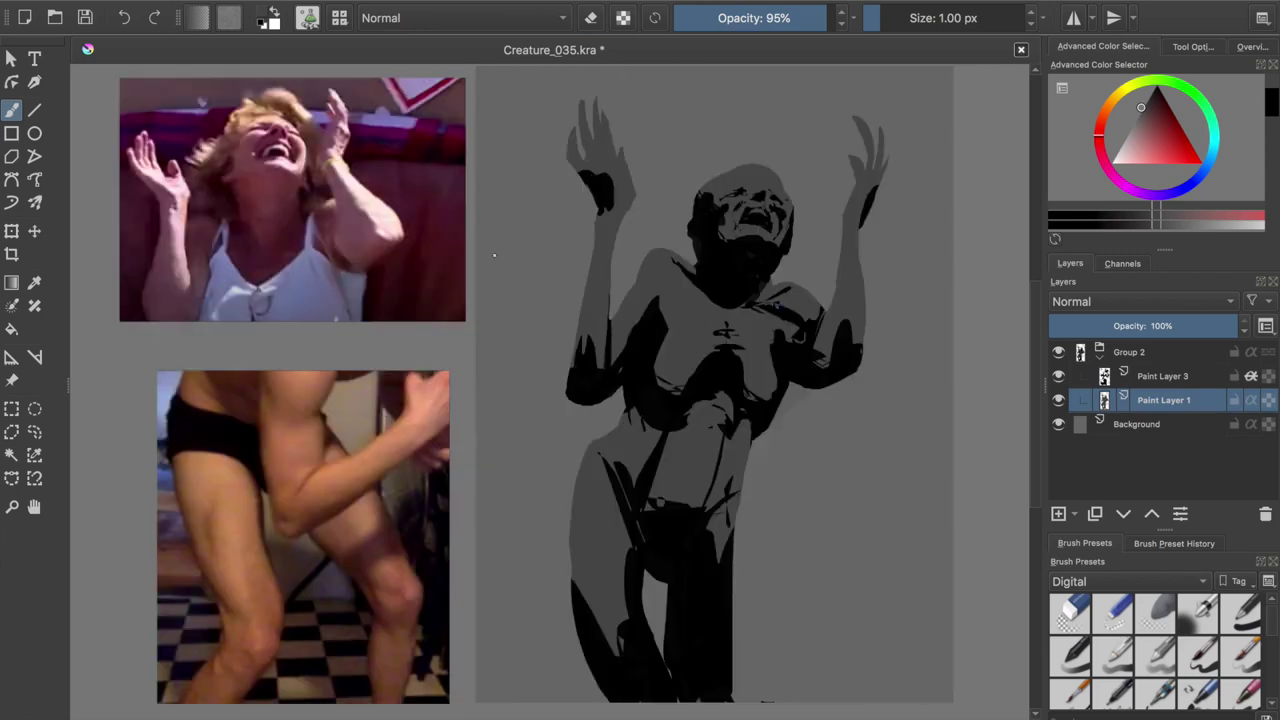
pyautogui.press('m')
pyautogui.press('pageup')
pyautogui.press('e')
pyautogui.press('e')
pyautogui.keyDown('ctrl'); pyautogui.click(745, 285); pyautogui.keyUp('ctrl')
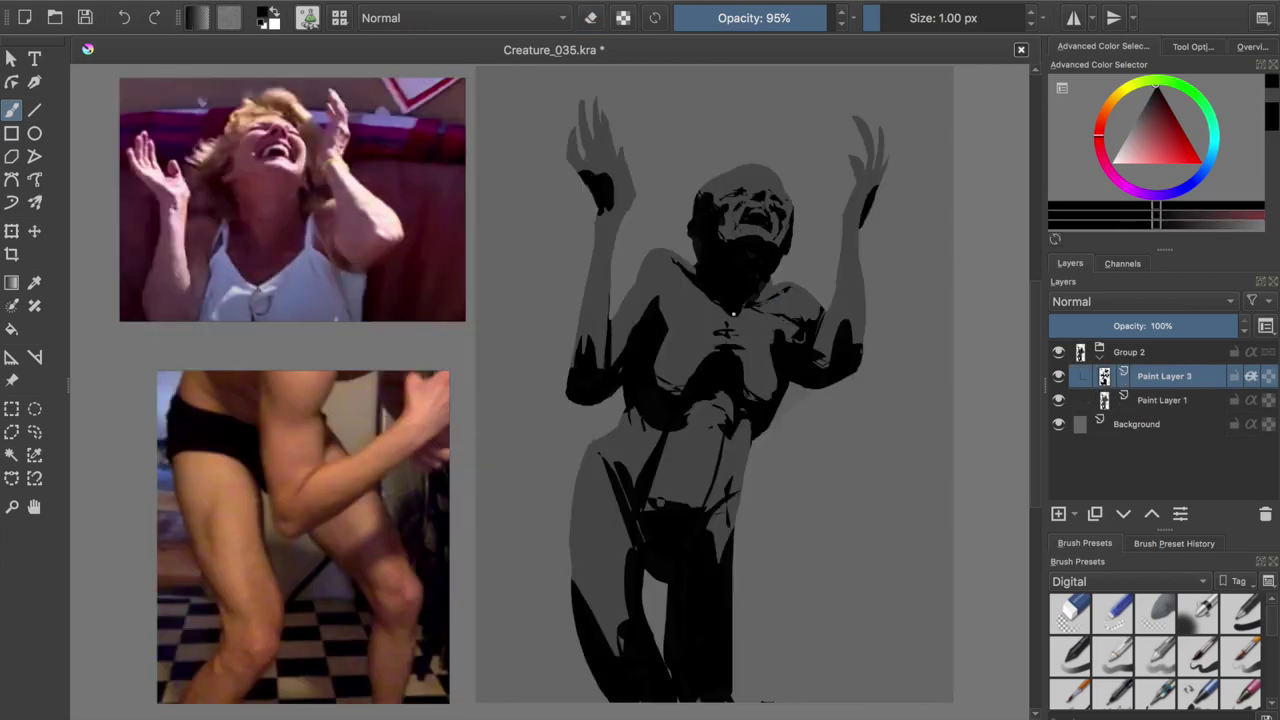
# - Refine the face shading at 80–100% brush opacity on Paint Layer 3, saving twice
pyautogui.moveTo(742, 22); pyautogui.dragTo(780, 88)
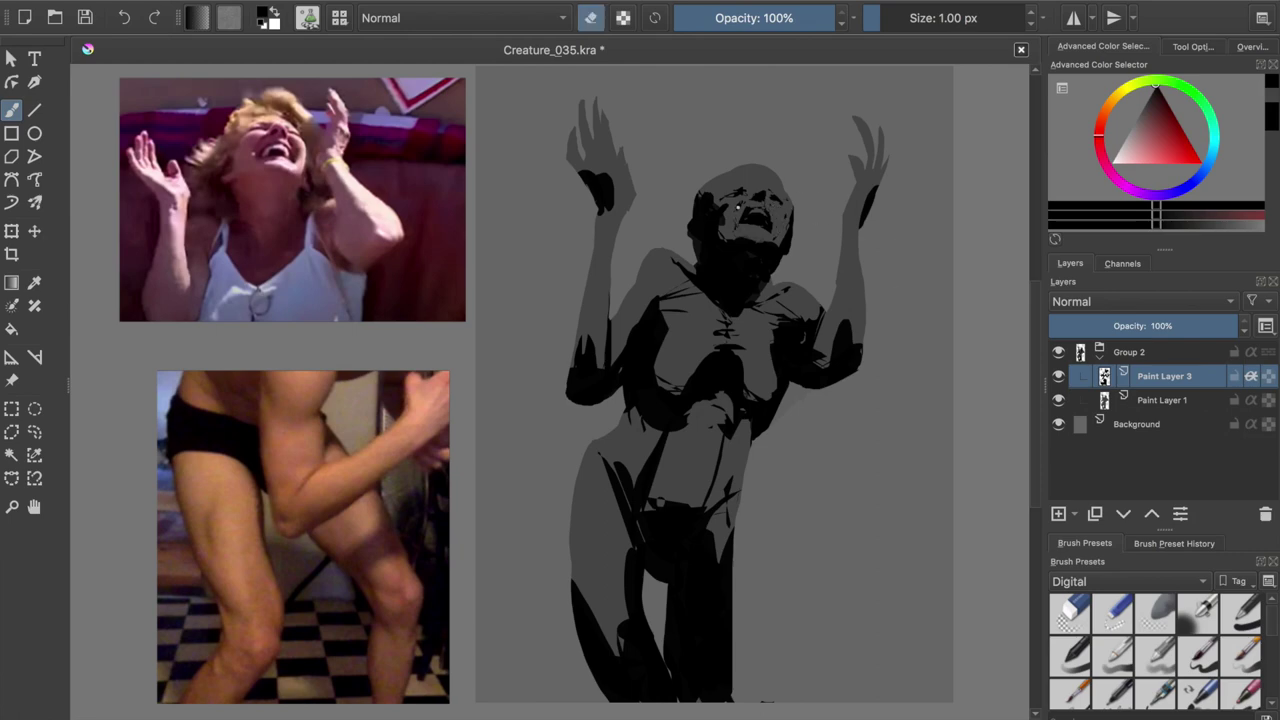
pyautogui.press('i')
pyautogui.press('i')
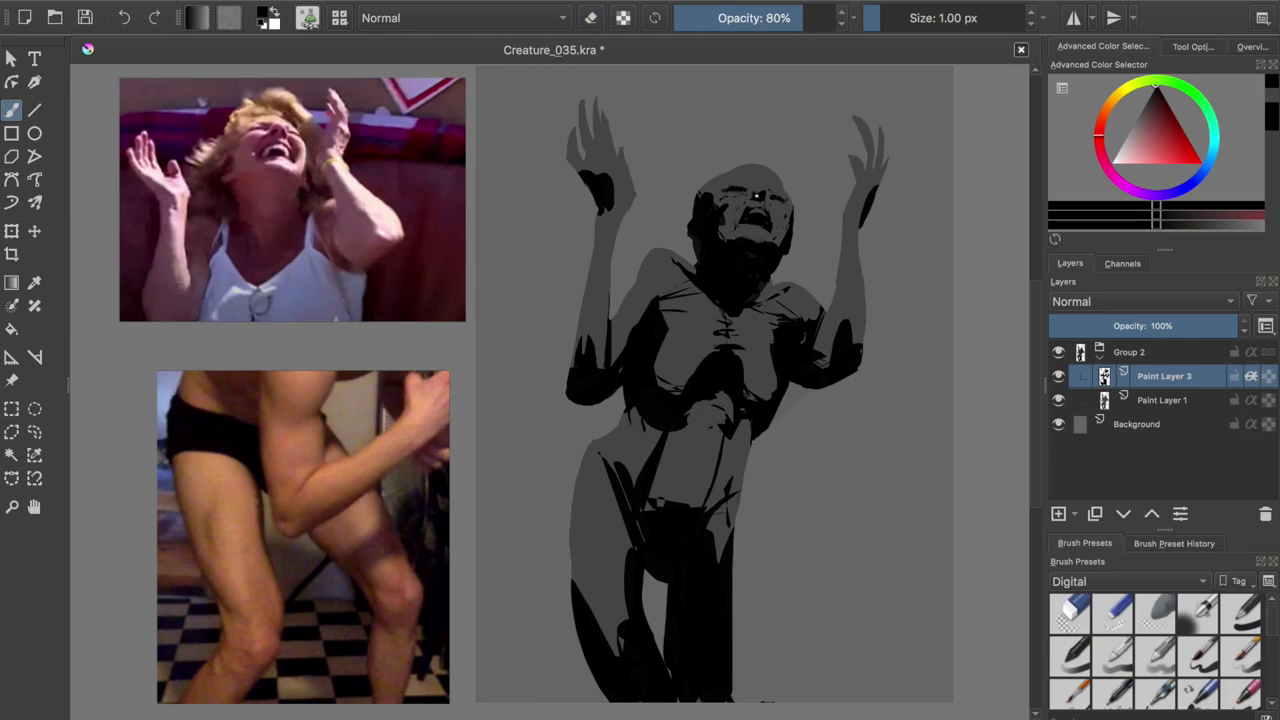
pyautogui.press('o')
pyautogui.press('o')
pyautogui.press('e')
pyautogui.press('e')
pyautogui.press('e')
pyautogui.press('e')
pyautogui.press('e')
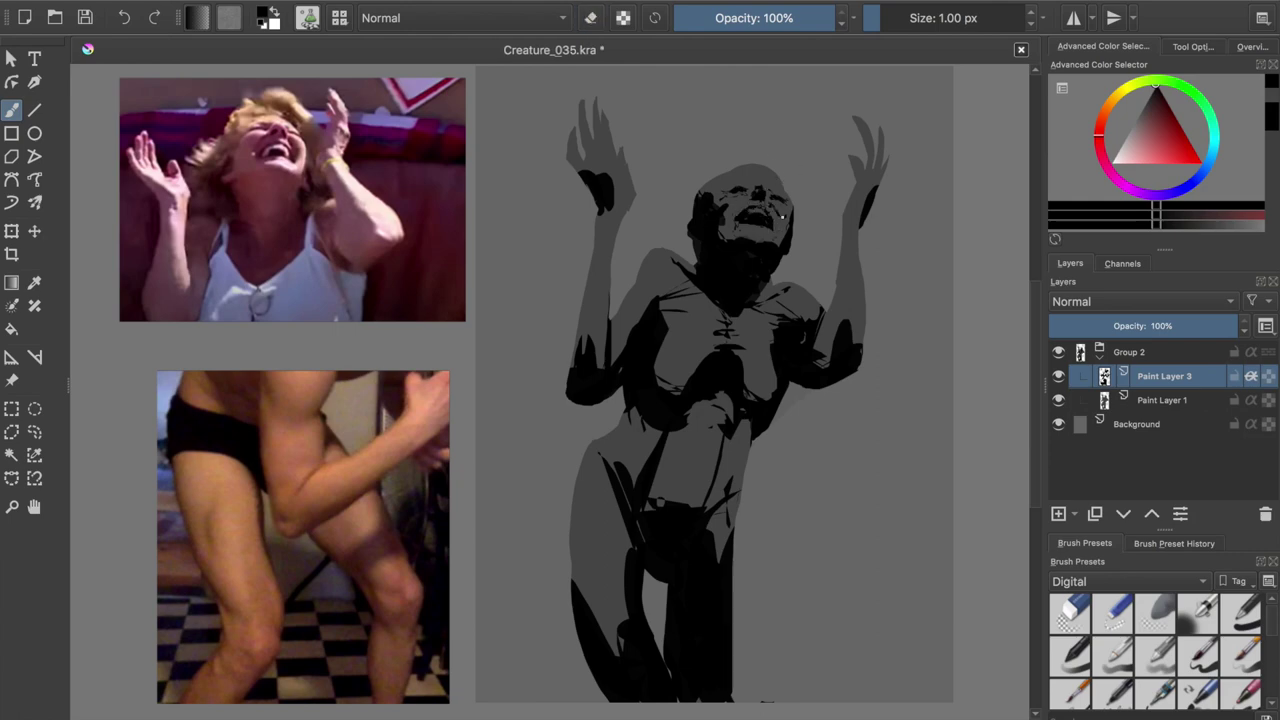
pyautogui.press('e')
pyautogui.press('e')
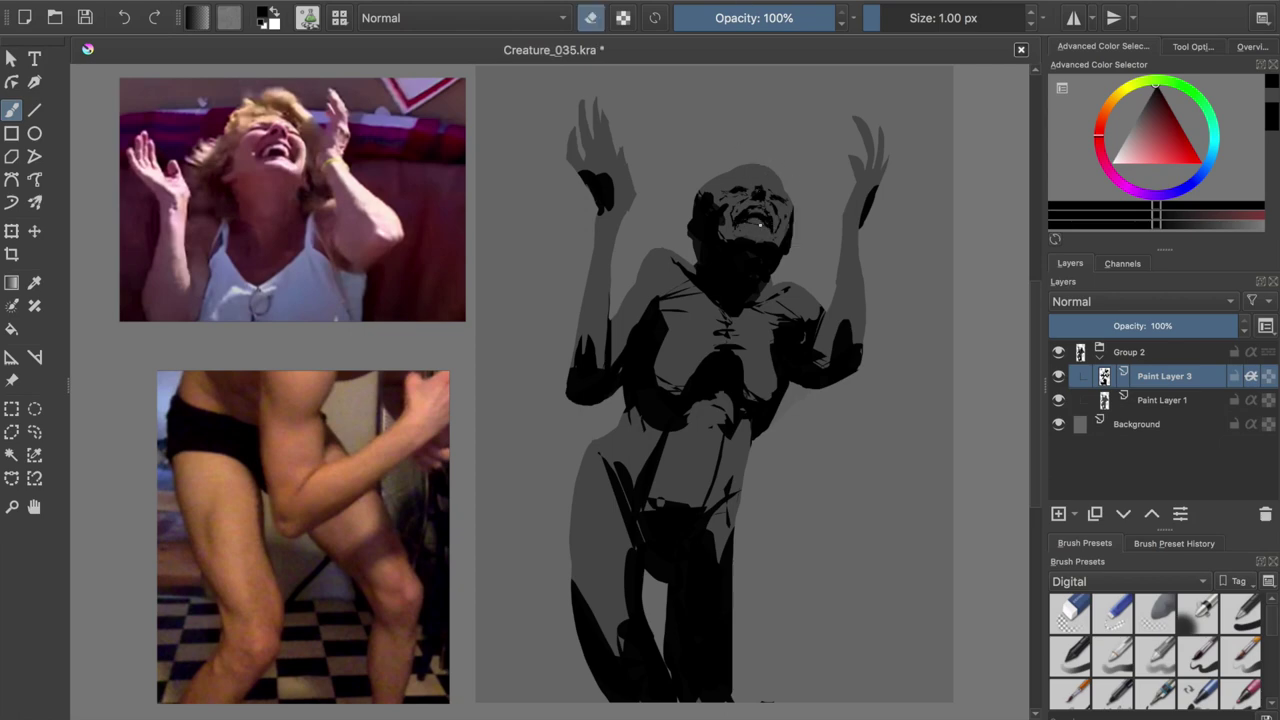
pyautogui.hotkey('ctrl', 's')
pyautogui.press('i')
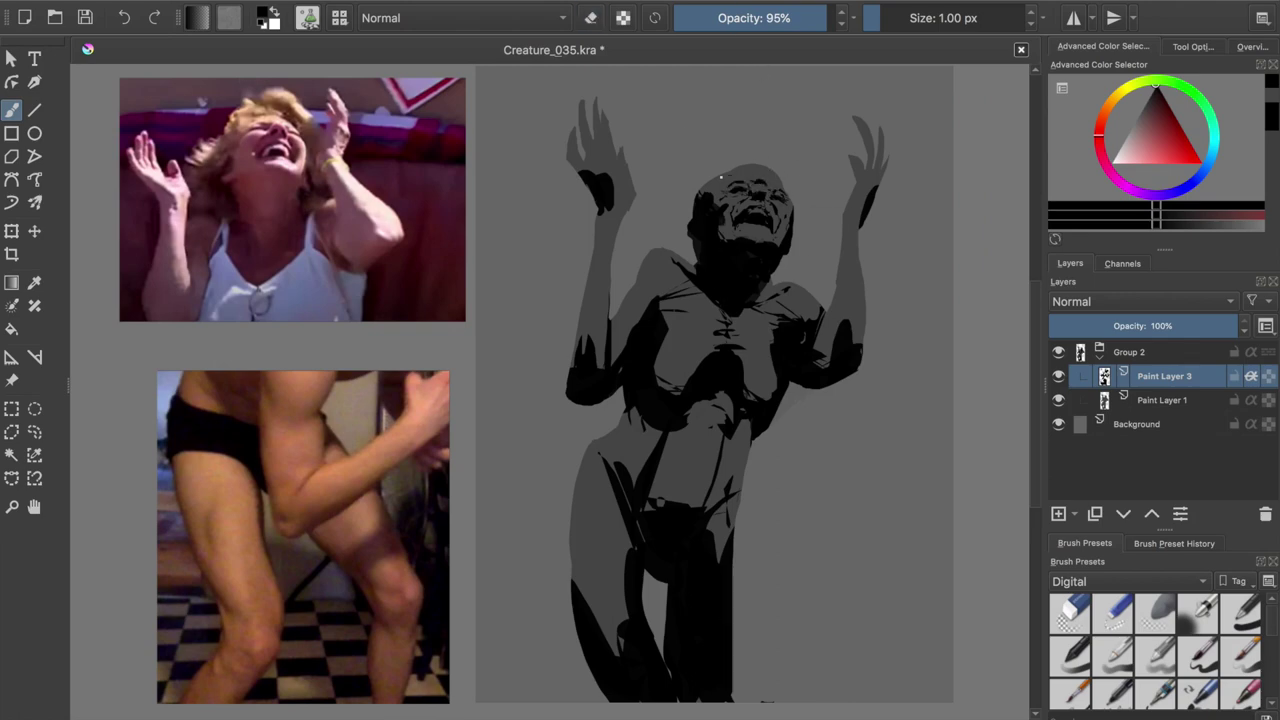
pyautogui.press('pagedown')
pyautogui.press('pageup')
pyautogui.hotkey('ctrl', 's')
# - Add dark strokes to both arms in the mirrored view, then restore the view and save
pyautogui.press('m')
pyautogui.moveTo(507, 206); pyautogui.dragTo(520, 368)
pyautogui.moveTo(235, 184); pyautogui.dragTo(245, 344)
pyautogui.press('e')
pyautogui.press('pagedown')
pyautogui.press('o')
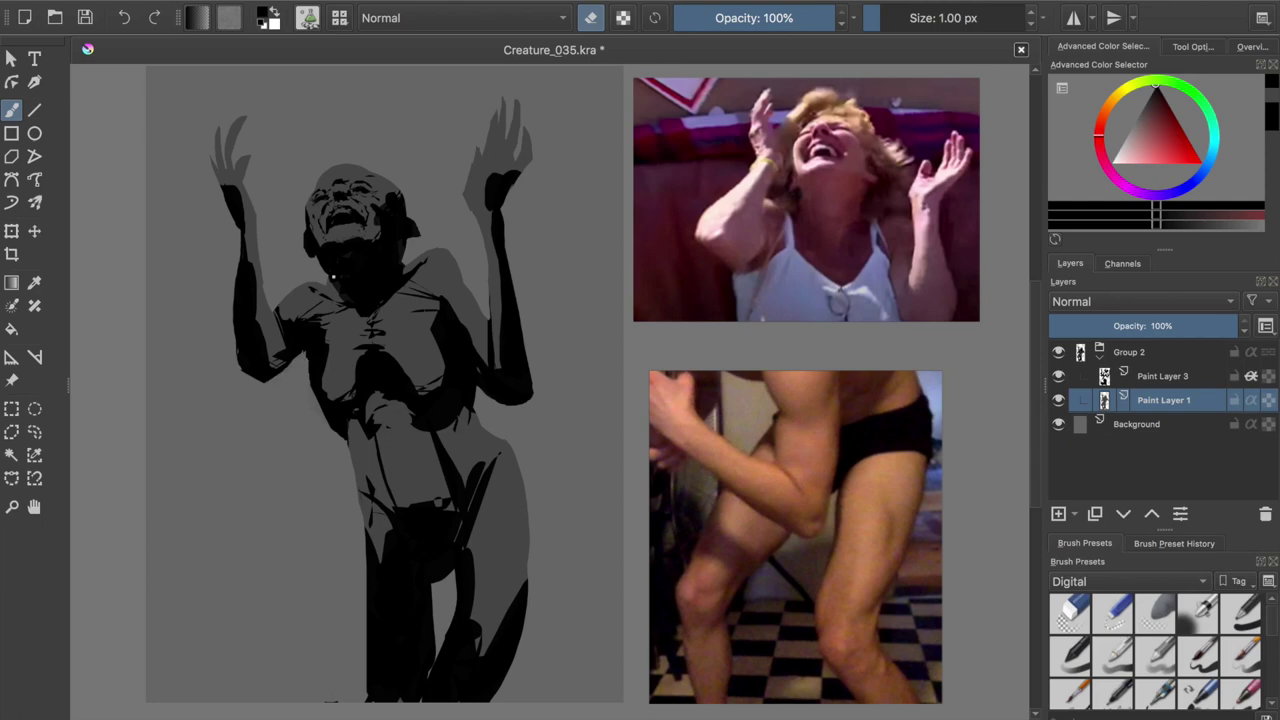
pyautogui.press('m')
pyautogui.hotkey('ctrl', 's')
# - Sample the silhouette's grey and erase the old lower silhouette area
pyautogui.press('e')
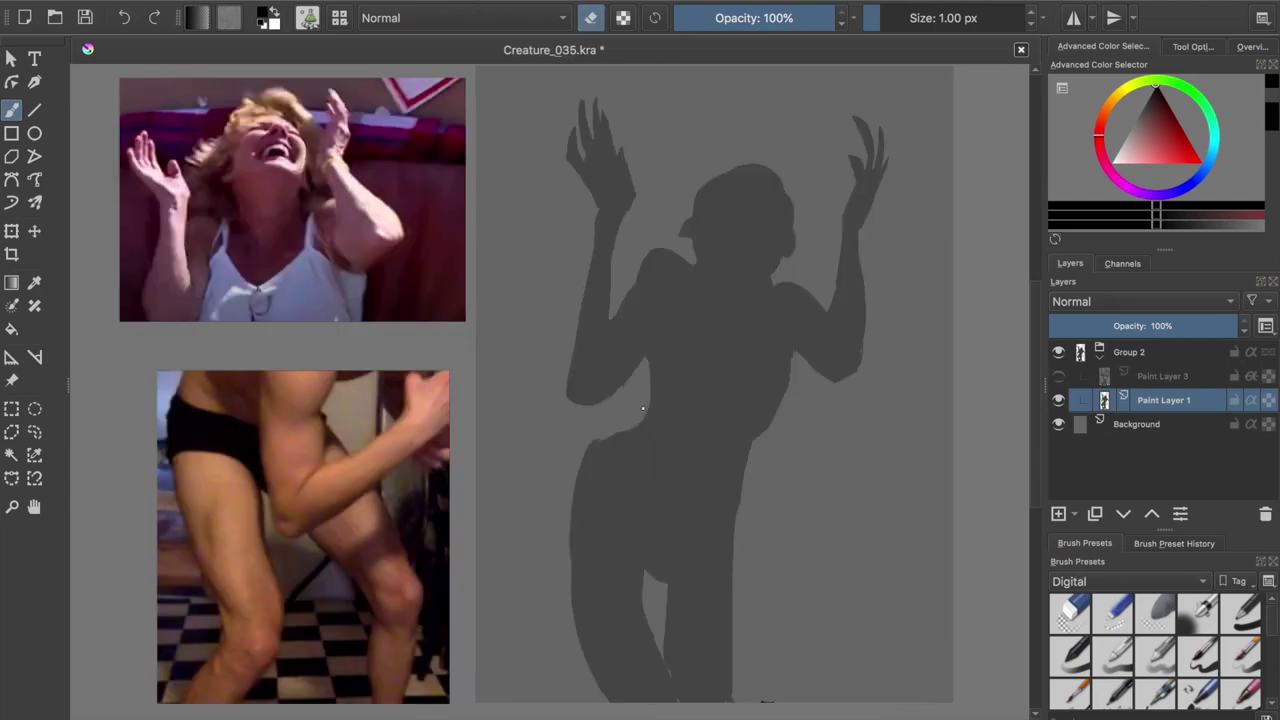
pyautogui.keyDown('ctrl'); pyautogui.click(714, 210); pyautogui.keyUp('ctrl')
pyautogui.moveTo(770, 425); pyautogui.dragTo(790, 500)
pyautogui.hotkey('ctrl', 'z')
pyautogui.press('e')
pyautogui.moveTo(730, 700)
pyautogui.mouseDown()
pyautogui.moveTo(686, 556)
pyautogui.moveTo(725, 525)
pyautogui.mouseUp()
pyautogui.press('e')
# - Paint new left and right legs, the right one angling down to the canvas bottom
pyautogui.moveTo(630, 470)
pyautogui.mouseDown()
pyautogui.moveTo(600, 690)
pyautogui.moveTo(645, 558)
pyautogui.moveTo(640, 695)
pyautogui.mouseUp()
pyautogui.moveTo(735, 490); pyautogui.dragTo(705, 680)
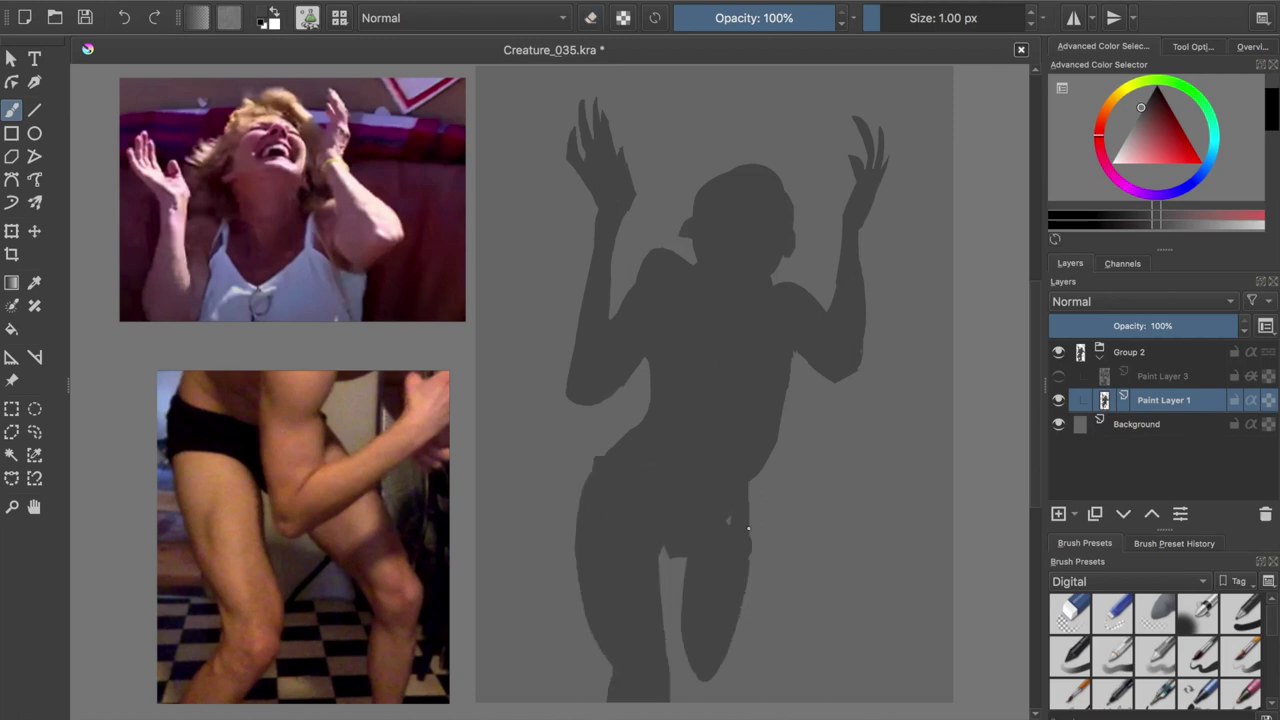
pyautogui.moveTo(730, 585); pyautogui.dragTo(720, 700)
pyautogui.hotkey('ctrl', 'z')
pyautogui.hotkey('ctrl', 'z')
pyautogui.moveTo(755, 525); pyautogui.dragTo(770, 640)
pyautogui.moveTo(700, 485)
pyautogui.mouseDown()
pyautogui.moveTo(800, 670)
pyautogui.moveTo(760, 695)
pyautogui.mouseUp()
# - Freehand-select the hips and legs and move them down about 60 px
pyautogui.moveTo(585, 440); pyautogui.dragTo(789, 449)
pyautogui.press('t')
pyautogui.moveTo(729, 509)
pyautogui.mouseDown()
pyautogui.moveTo(725, 575)
pyautogui.moveTo(709, 573)
pyautogui.mouseUp()
pyautogui.hotkey('ctrl', 'shift', 'a')
pyautogui.press('b')
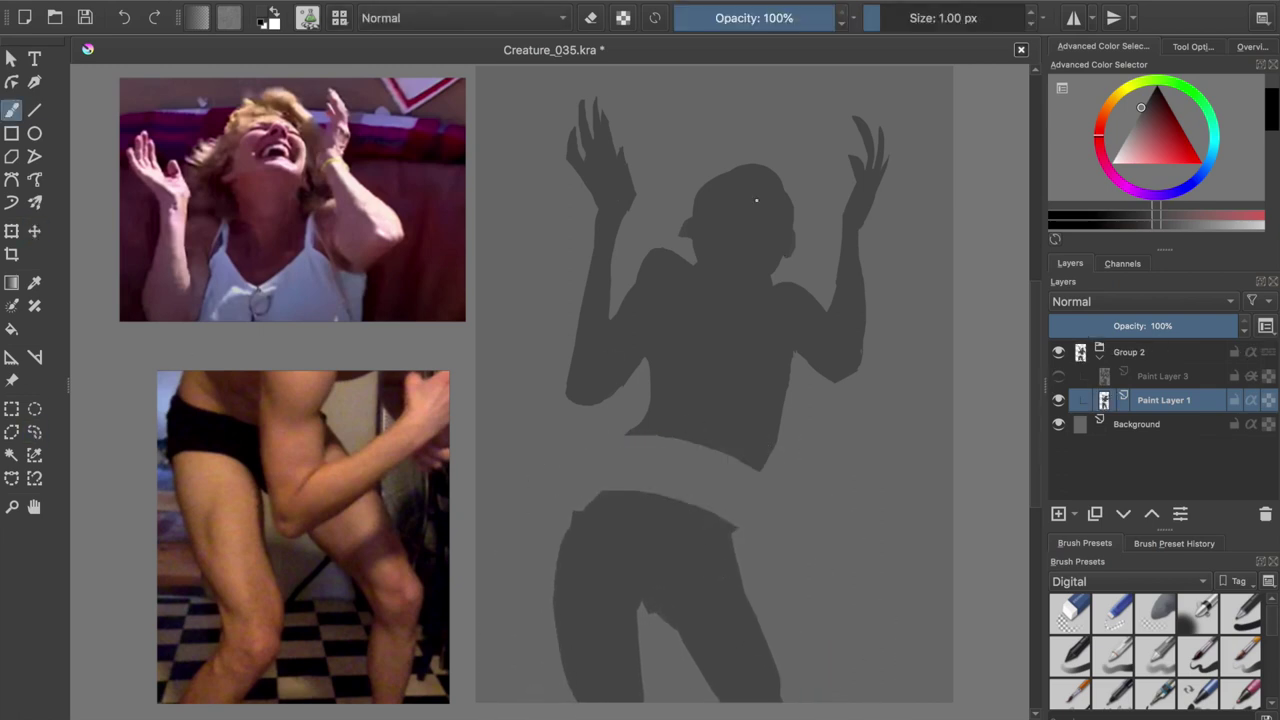
# - Fill the waist gap so torso and hips join, extending the left hip edge
pyautogui.moveTo(784, 372); pyautogui.dragTo(730, 500)
pyautogui.moveTo(740, 450); pyautogui.dragTo(600, 490)
pyautogui.moveTo(556, 540); pyautogui.dragTo(556, 610)
pyautogui.moveTo(638, 415); pyautogui.dragTo(640, 440)
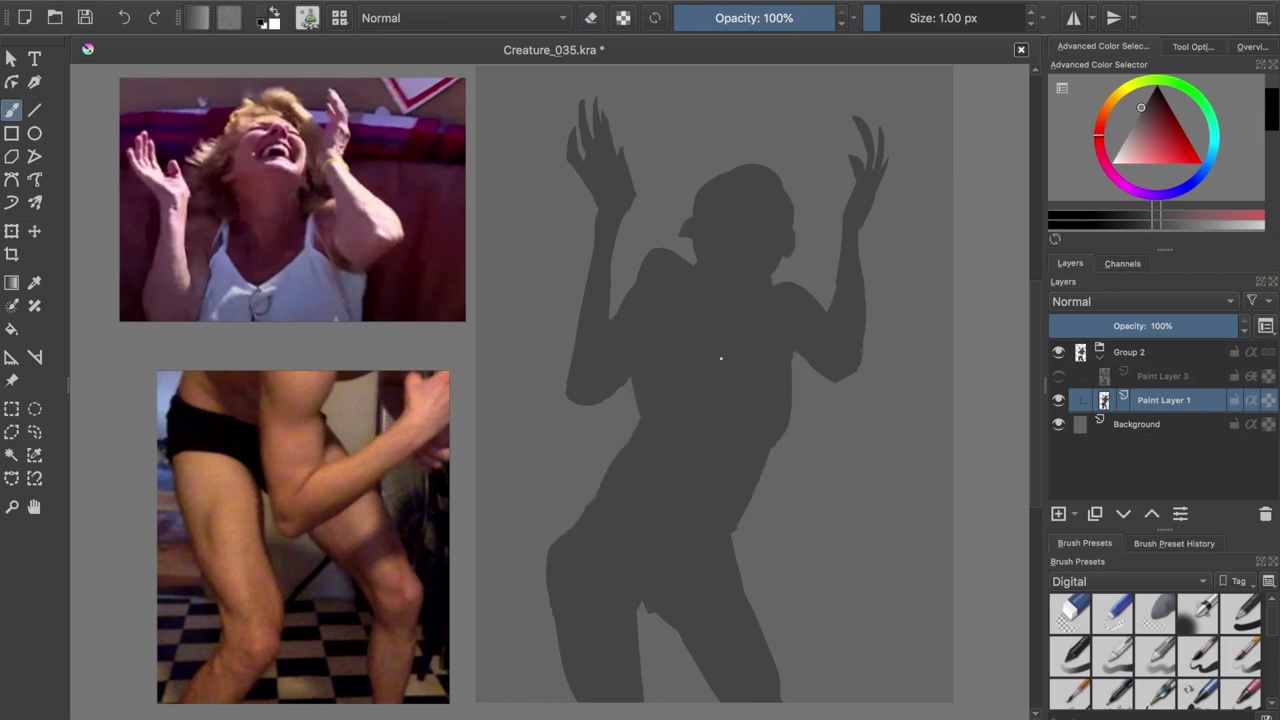
# - Shift the reselected lower body right and slightly down, then fill out the waist and hip contour
pyautogui.press('t')
pyautogui.hotkey('ctrl', 'shift', 'd')
pyautogui.moveTo(692, 520)
pyautogui.mouseDown()
pyautogui.moveTo(727, 535)
pyautogui.moveTo(715, 580)
pyautogui.mouseUp()
pyautogui.hotkey('ctrl', 'shift', 'a')
pyautogui.press('b')
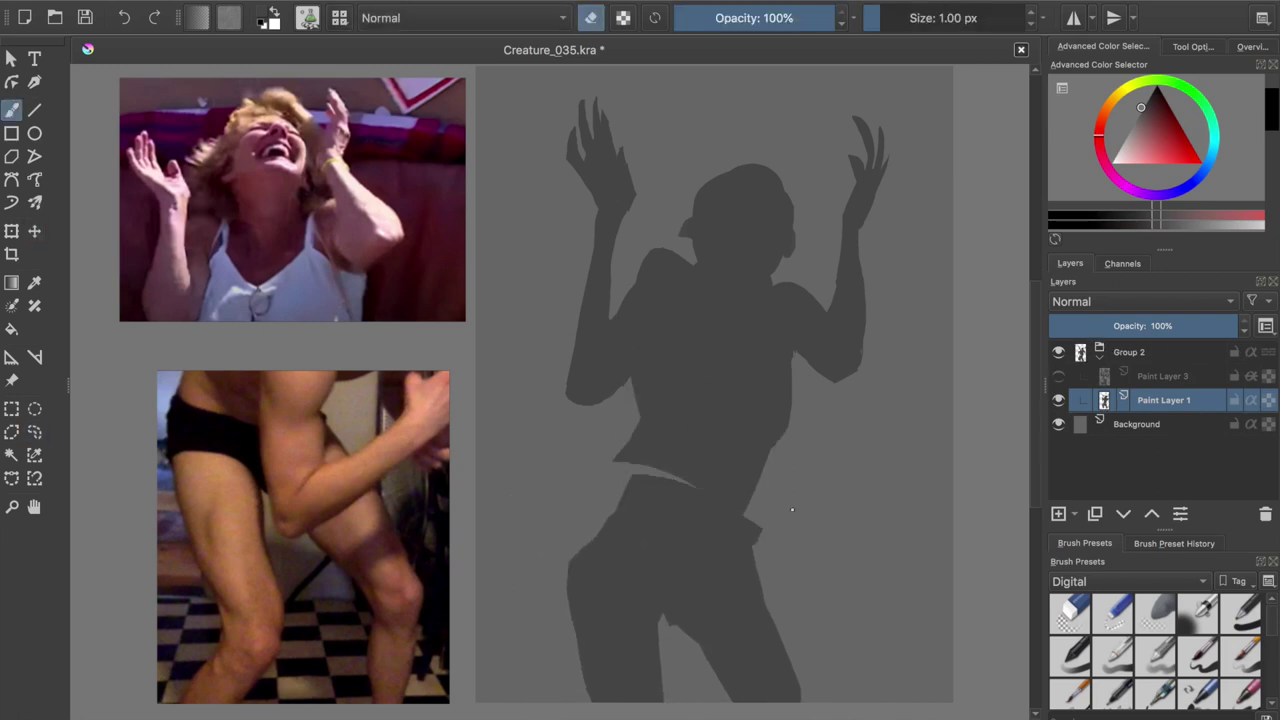
pyautogui.moveTo(600, 420); pyautogui.dragTo(575, 560)
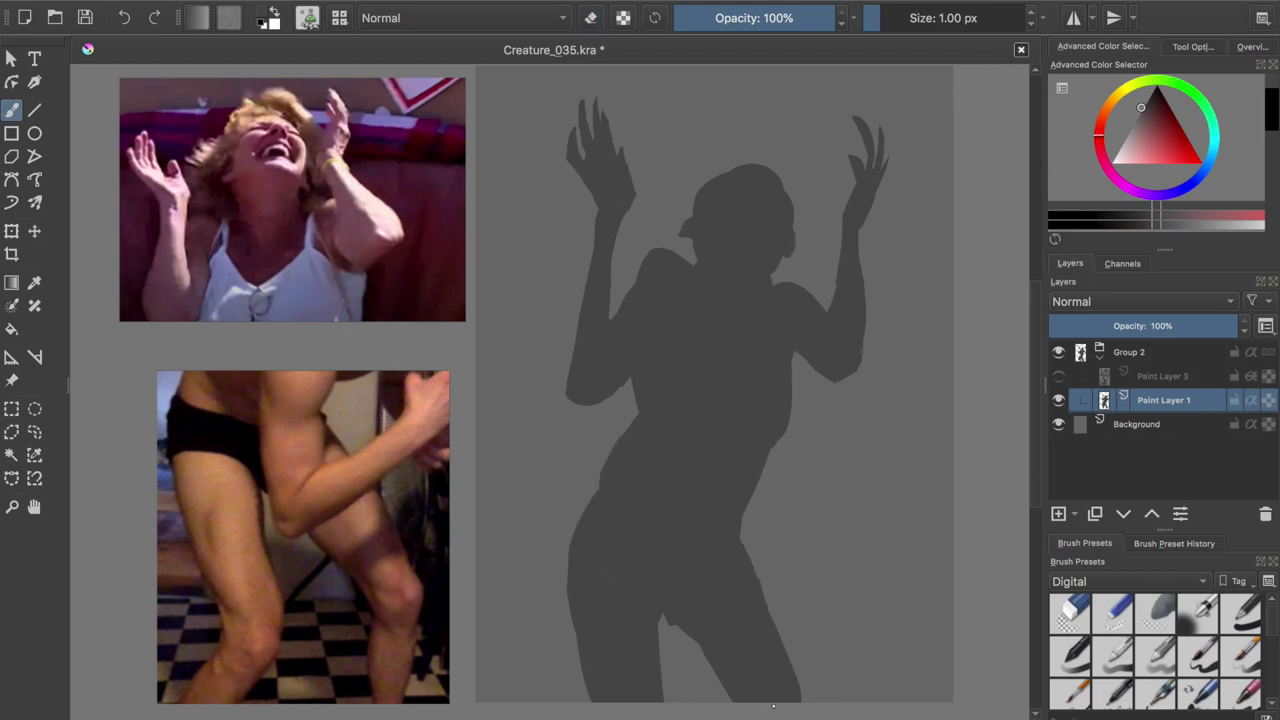
# - Repaint the lower body and legs to the canvas bottom, trying wider-spread legs
pyautogui.hotkey('ctrl', 'z')
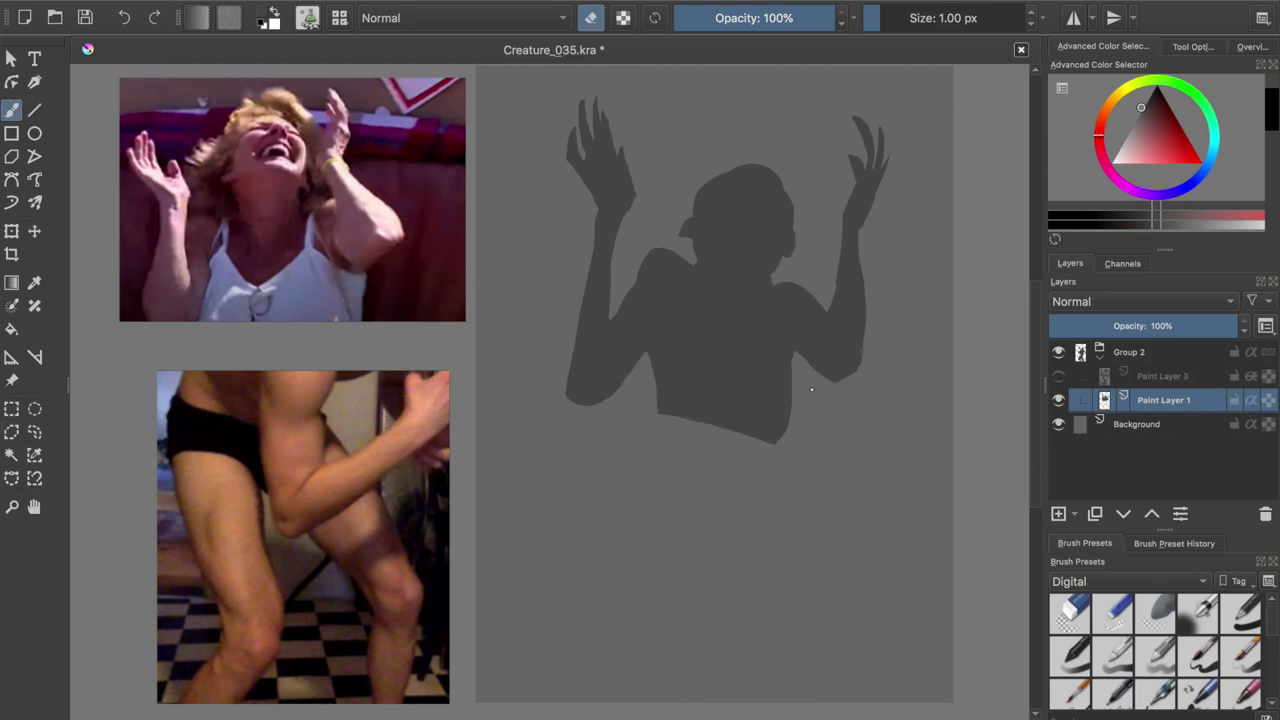
pyautogui.moveTo(788, 346)
pyautogui.mouseDown()
pyautogui.moveTo(658, 546)
pyautogui.moveTo(711, 609)
pyautogui.mouseUp()
pyautogui.moveTo(777, 466)
pyautogui.mouseDown()
pyautogui.moveTo(757, 491)
pyautogui.moveTo(809, 554)
pyautogui.moveTo(801, 628)
pyautogui.mouseUp()
pyautogui.hotkey('ctrl', 'z')
pyautogui.hotkey('ctrl', 'z')
pyautogui.hotkey('ctrl', 'z')
pyautogui.moveTo(640, 515); pyautogui.dragTo(575, 700)
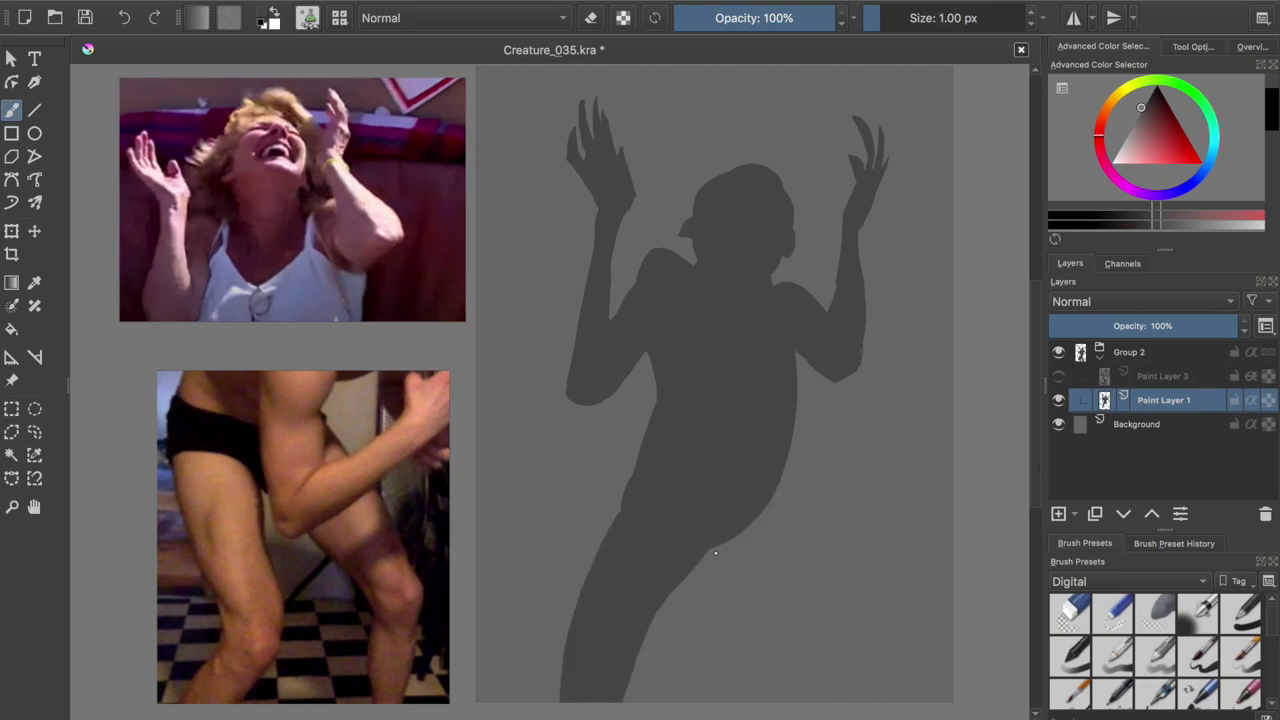
pyautogui.moveTo(710, 530); pyautogui.dragTo(800, 700)
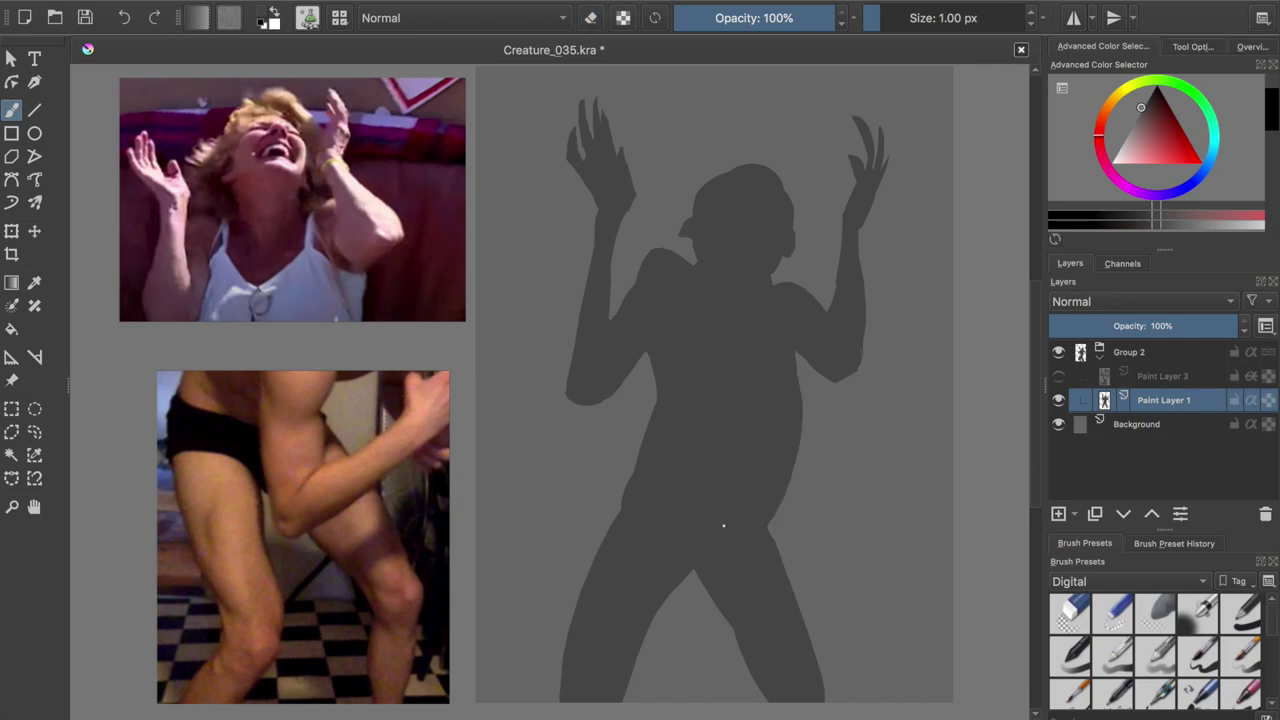
pyautogui.hotkey('ctrl', 'z')
pyautogui.hotkey('ctrl', 'z')
# - Paint a wider curving lower body with a rounded knee and a leg angling down-left
pyautogui.hotkey('ctrl', 'z')
pyautogui.moveTo(700, 380); pyautogui.dragTo(740, 520)
pyautogui.hotkey('ctrl', 'z')
pyautogui.moveTo(646, 360); pyautogui.dragTo(780, 700)
pyautogui.moveTo(800, 575); pyautogui.dragTo(730, 700)
pyautogui.moveTo(650, 515); pyautogui.dragTo(700, 700)
pyautogui.hotkey('ctrl', 'z')
pyautogui.hotkey('ctrl', 'z')
pyautogui.moveTo(830, 520)
pyautogui.mouseDown()
pyautogui.moveTo(849, 571)
pyautogui.moveTo(843, 555)
pyautogui.mouseUp()
pyautogui.hotkey('ctrl', 'shift', 'z')
pyautogui.hotkey('ctrl', 'shift', 'z')
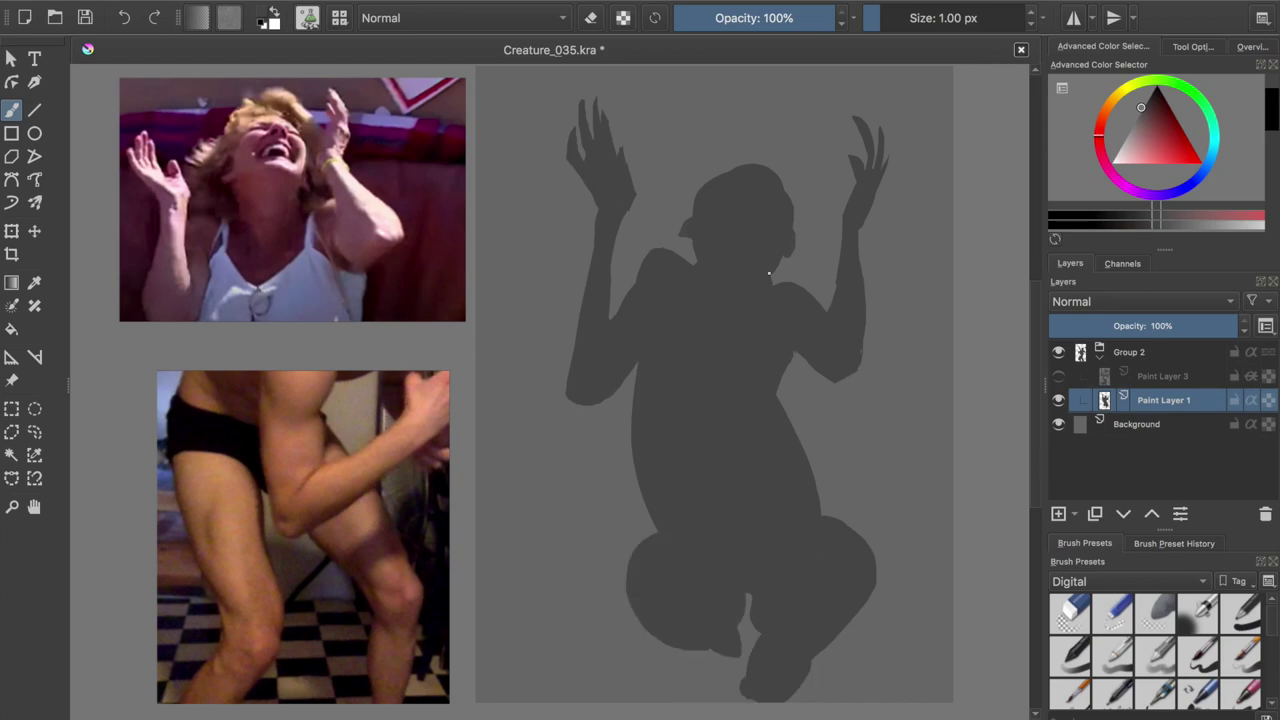
# - Trim and repaint the lower legs and the left knee's outer edge
pyautogui.press('e')
pyautogui.moveTo(810, 662); pyautogui.dragTo(752, 700)
pyautogui.press('e')
pyautogui.moveTo(700, 656); pyautogui.dragTo(742, 632)
pyautogui.press('e')
pyautogui.moveTo(838, 634); pyautogui.dragTo(790, 668)
pyautogui.press('e')
pyautogui.press('e')
pyautogui.moveTo(640, 566); pyautogui.dragTo(631, 592)
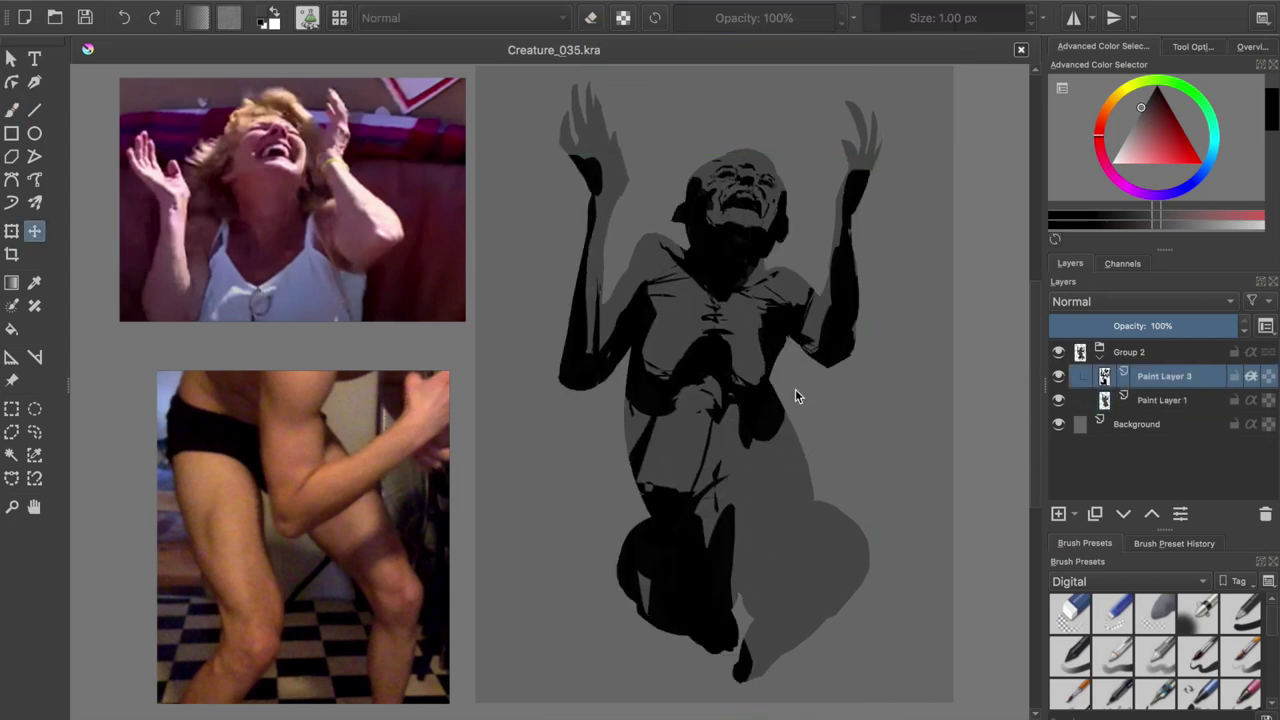
# - Clear the old lower-body shading and paint black shading over the lower legs and belly
pyautogui.press('b')
pyautogui.press('e')
pyautogui.moveTo(715, 430)
pyautogui.mouseDown()
pyautogui.moveTo(660, 600)
pyautogui.moveTo(640, 610)
pyautogui.moveTo(770, 670)
pyautogui.mouseUp()
pyautogui.press('e')
pyautogui.press('d')
pyautogui.moveTo(850, 570); pyautogui.dragTo(760, 640)
pyautogui.moveTo(740, 553); pyautogui.dragTo(850, 560)
# - Refine the belly shading and shade the right knee black
pyautogui.press('e')
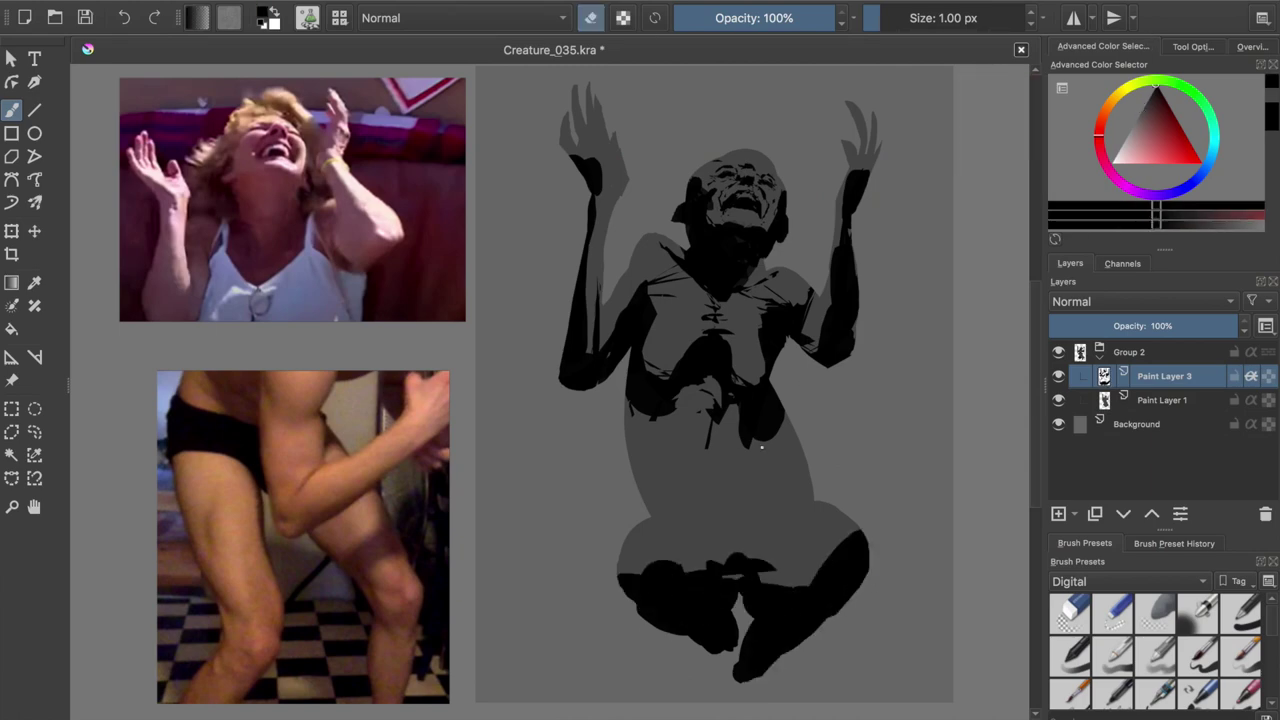
pyautogui.moveTo(770, 415); pyautogui.dragTo(745, 445)
pyautogui.press('e')
pyautogui.moveTo(675, 415); pyautogui.dragTo(730, 525)
pyautogui.moveTo(750, 420); pyautogui.dragTo(635, 460)
pyautogui.moveTo(770, 425); pyautogui.dragTo(785, 470)
# - Carve grey highlights into the black knee shading and save the painting
pyautogui.press('e')
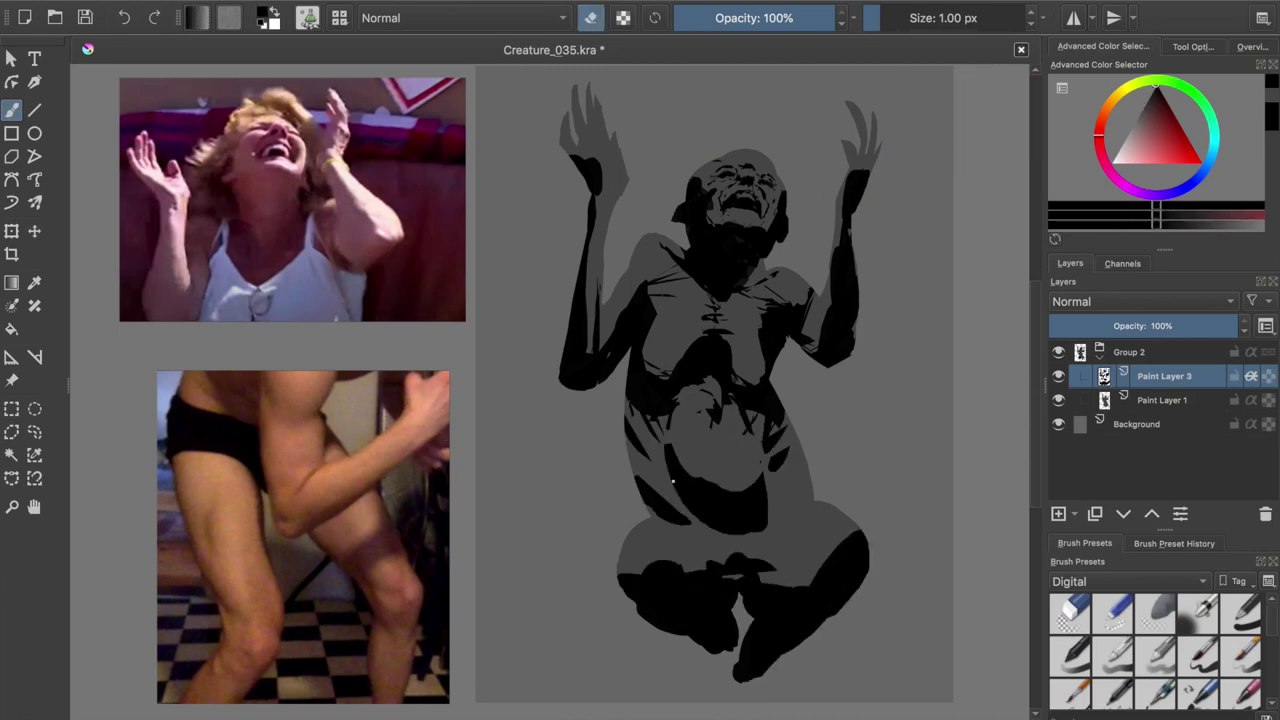
pyautogui.moveTo(672, 573); pyautogui.dragTo(655, 585)
pyautogui.press('e')
pyautogui.moveTo(760, 520); pyautogui.dragTo(810, 580)
pyautogui.press('e')
pyautogui.moveTo(790, 505); pyautogui.dragTo(780, 550)
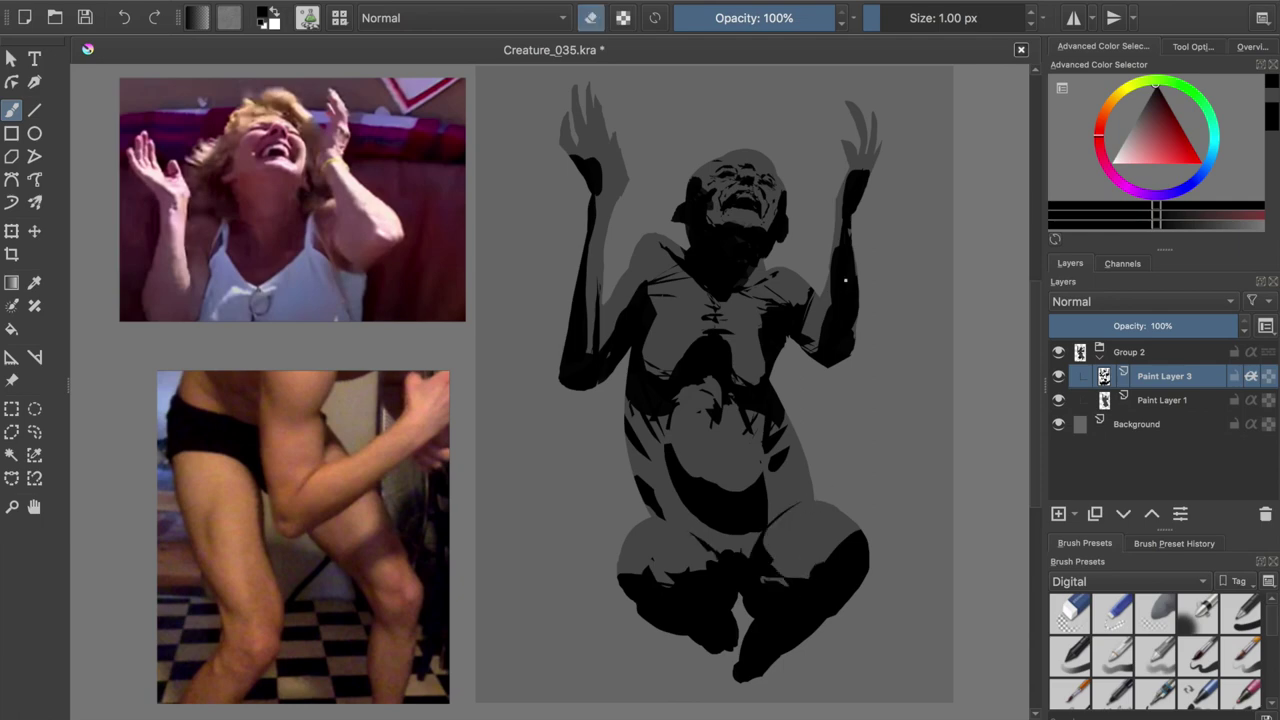
pyautogui.hotkey('ctrl', 's')
# - On Paint Layer 1, paint grey hair strands rising above the head
pyautogui.press('pagedown')
pyautogui.press('e')
pyautogui.moveTo(700, 180); pyautogui.dragTo(740, 70)
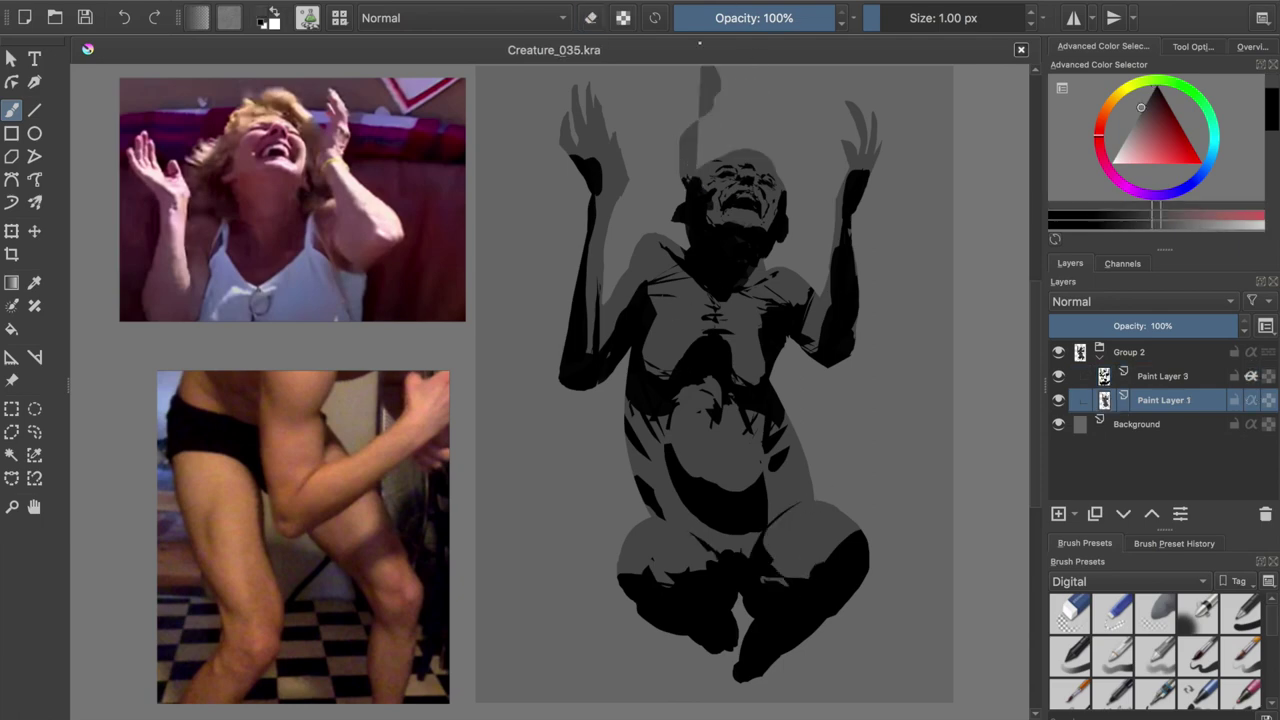
pyautogui.moveTo(720, 180); pyautogui.dragTo(790, 80)
pyautogui.moveTo(775, 170); pyautogui.dragTo(771, 56)
# - Add more grey hair strands above the head
pyautogui.moveTo(690, 180); pyautogui.dragTo(668, 84)
pyautogui.moveTo(700, 136); pyautogui.dragTo(680, 68)
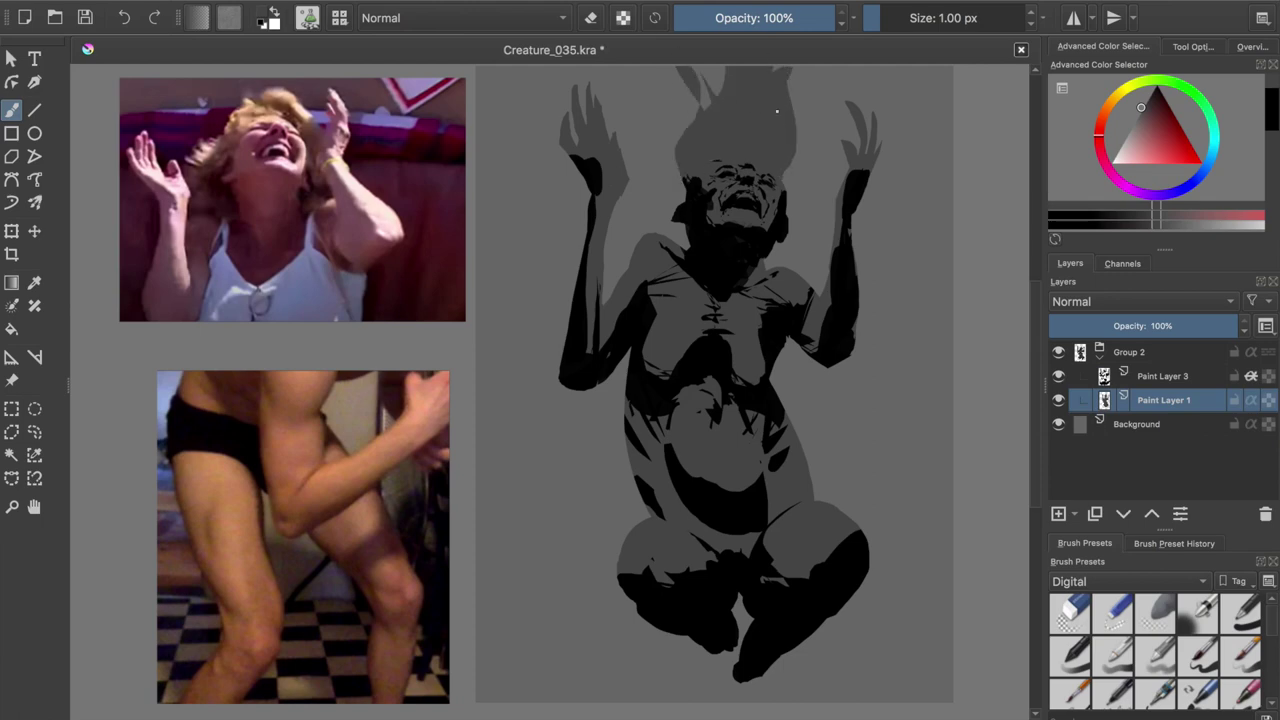
pyautogui.moveTo(806, 104); pyautogui.dragTo(790, 200)
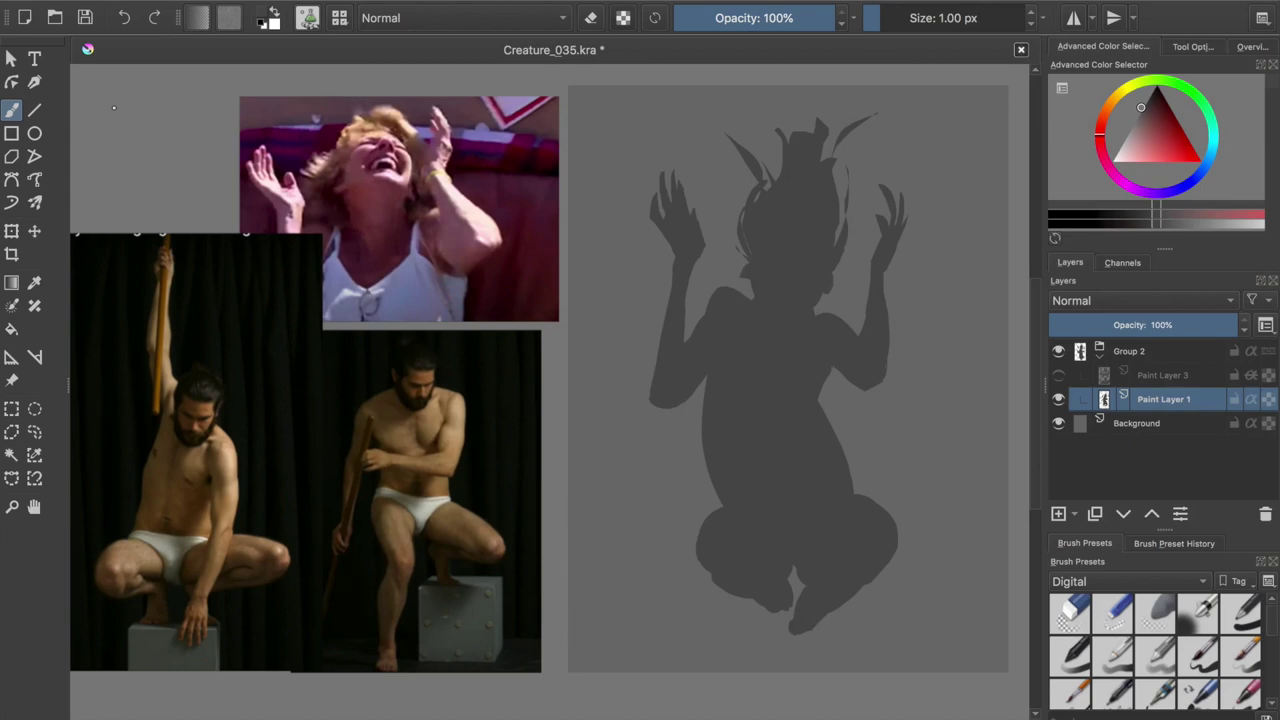
# - Erase and repaint the right knee wider, with a new foot below it
pyautogui.moveTo(858, 448); pyautogui.dragTo(830, 590)
pyautogui.moveTo(862, 510); pyautogui.dragTo(795, 630)
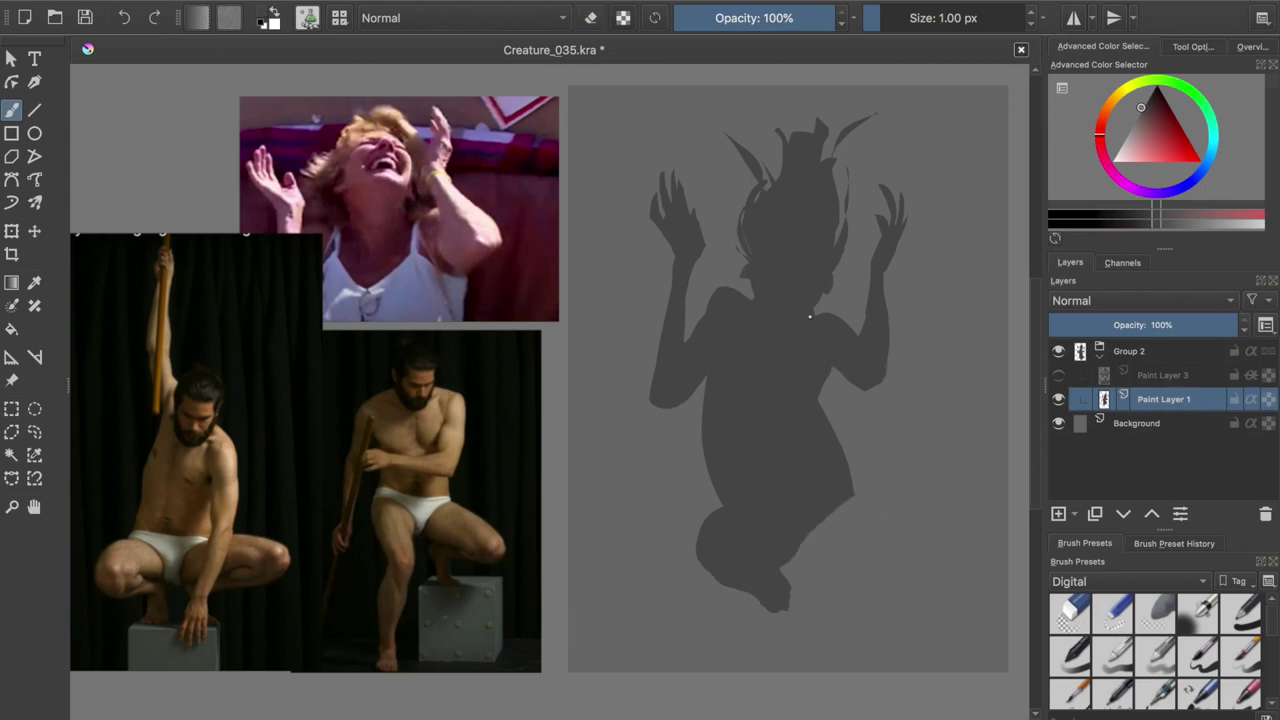
pyautogui.moveTo(886, 524)
pyautogui.mouseDown()
pyautogui.moveTo(843, 486)
pyautogui.moveTo(916, 585)
pyautogui.mouseUp()
pyautogui.press('e')
pyautogui.press('e')
pyautogui.moveTo(886, 506); pyautogui.dragTo(900, 580)
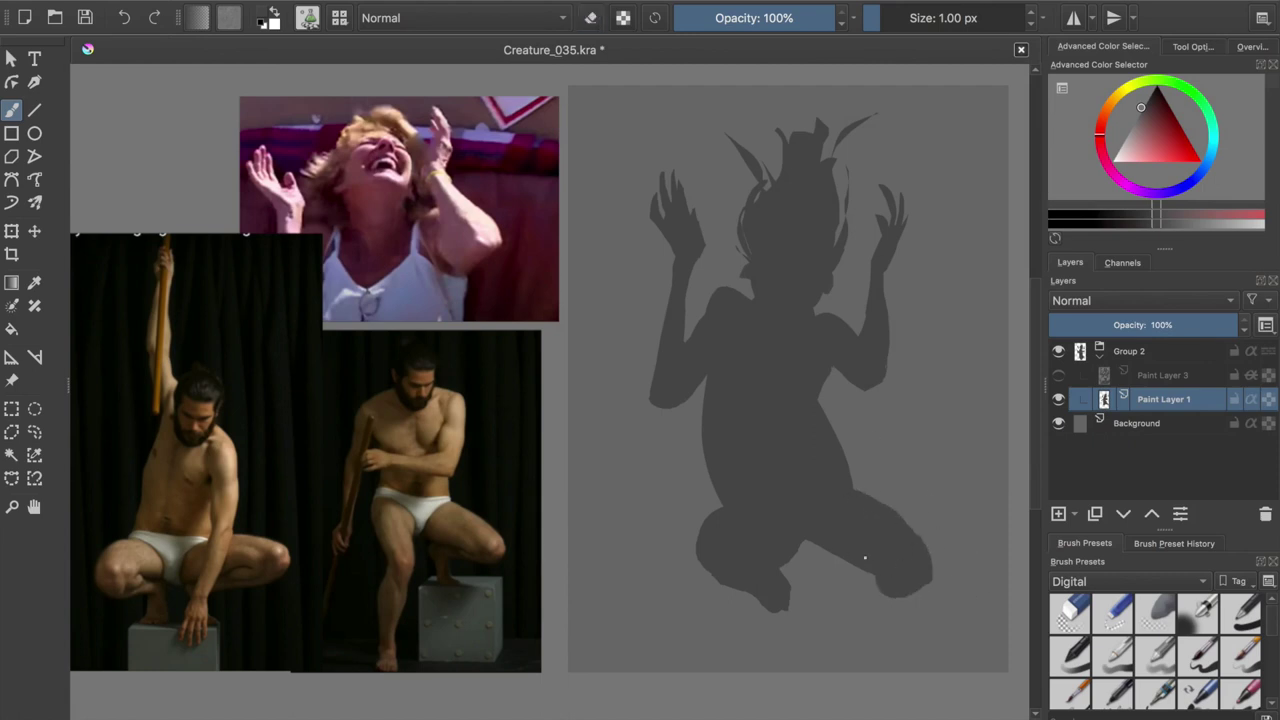
pyautogui.moveTo(811, 589); pyautogui.dragTo(914, 589)
# - Lighten the right thigh's top edge and repaint a rounded foot below the right knee
pyautogui.press('e')
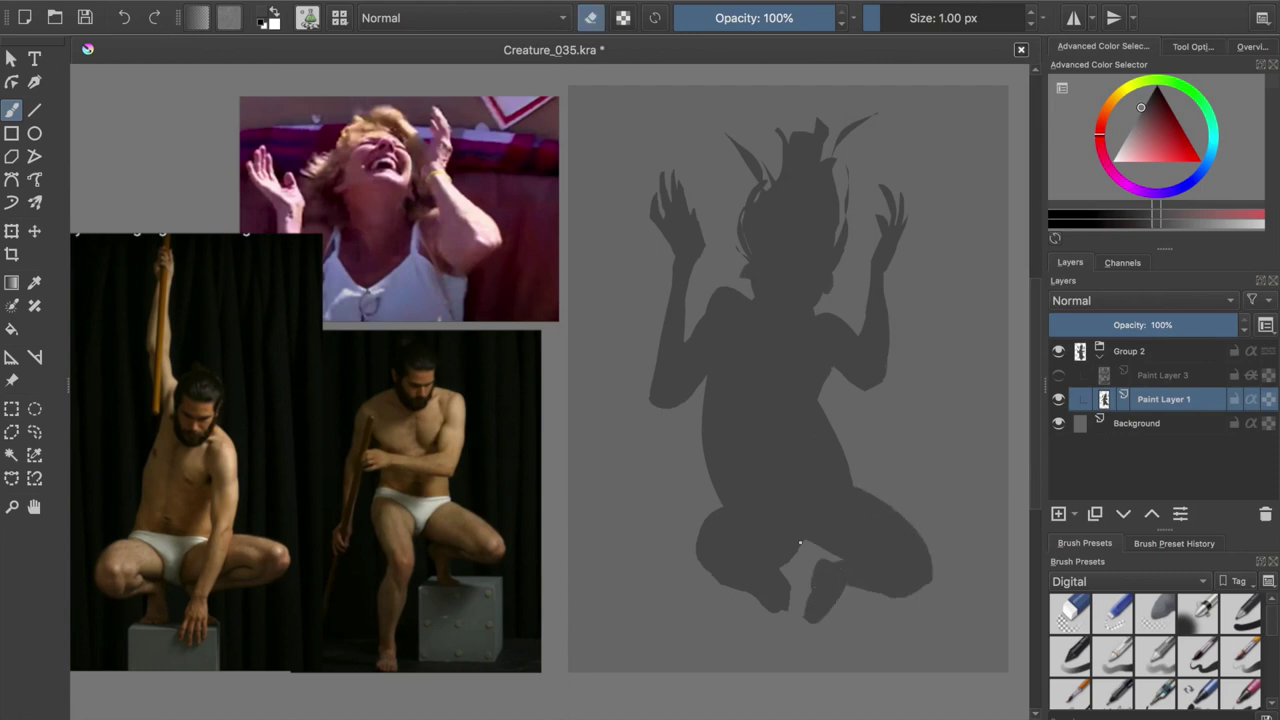
pyautogui.press('e')
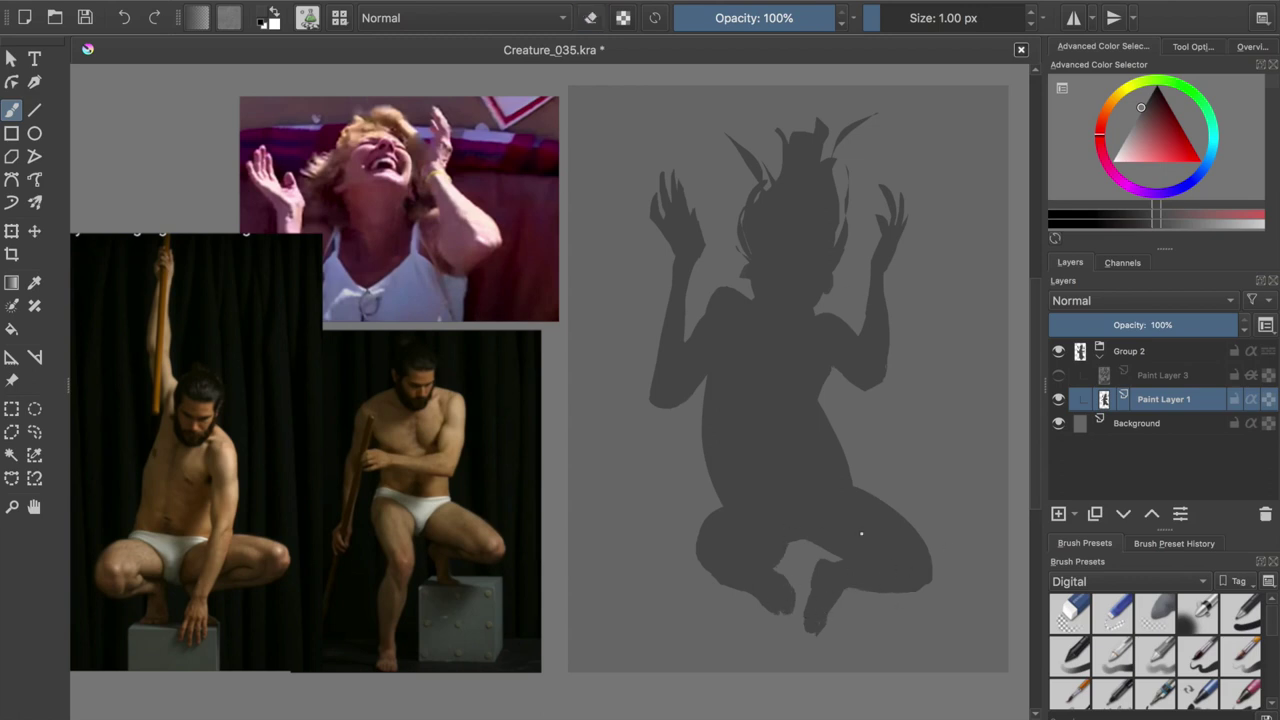
pyautogui.press('e')
pyautogui.moveTo(860, 495)
pyautogui.mouseDown()
pyautogui.moveTo(918, 540)
pyautogui.moveTo(928, 582)
pyautogui.mouseUp()
pyautogui.press('e')
pyautogui.press('e')
pyautogui.press('e')
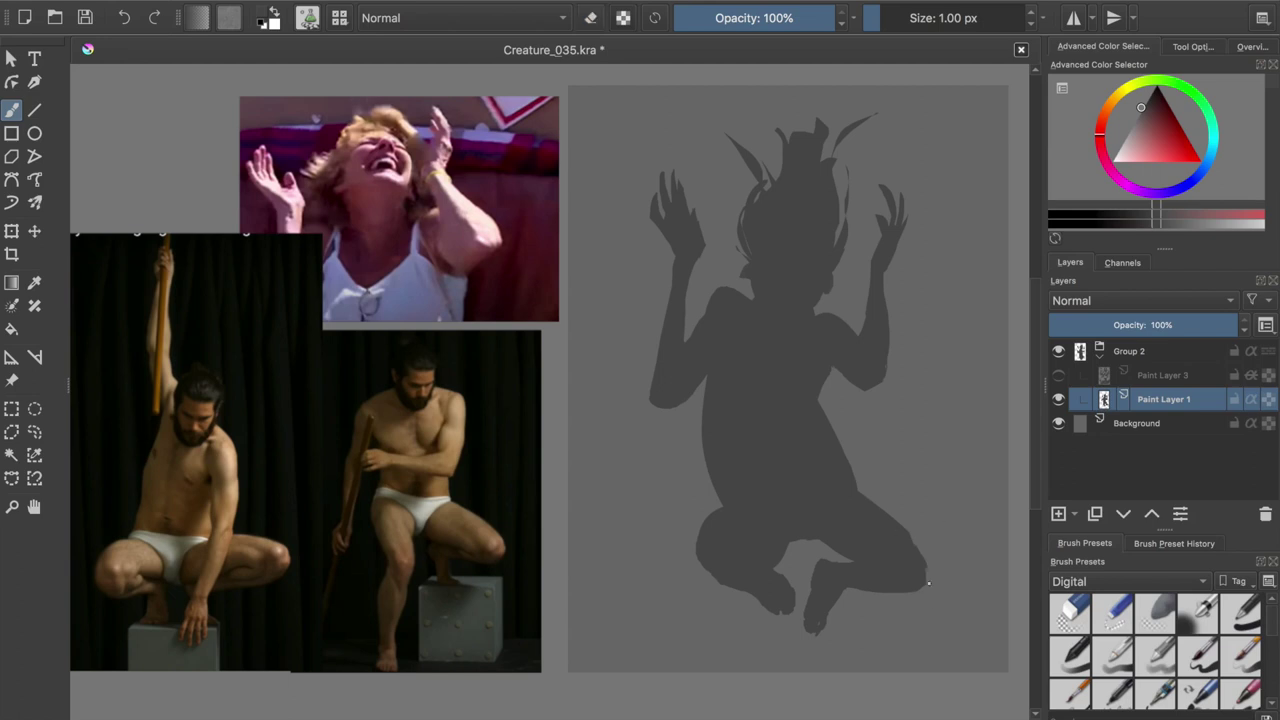
pyautogui.press('e')
pyautogui.moveTo(848, 579); pyautogui.dragTo(905, 585)
pyautogui.press('e')
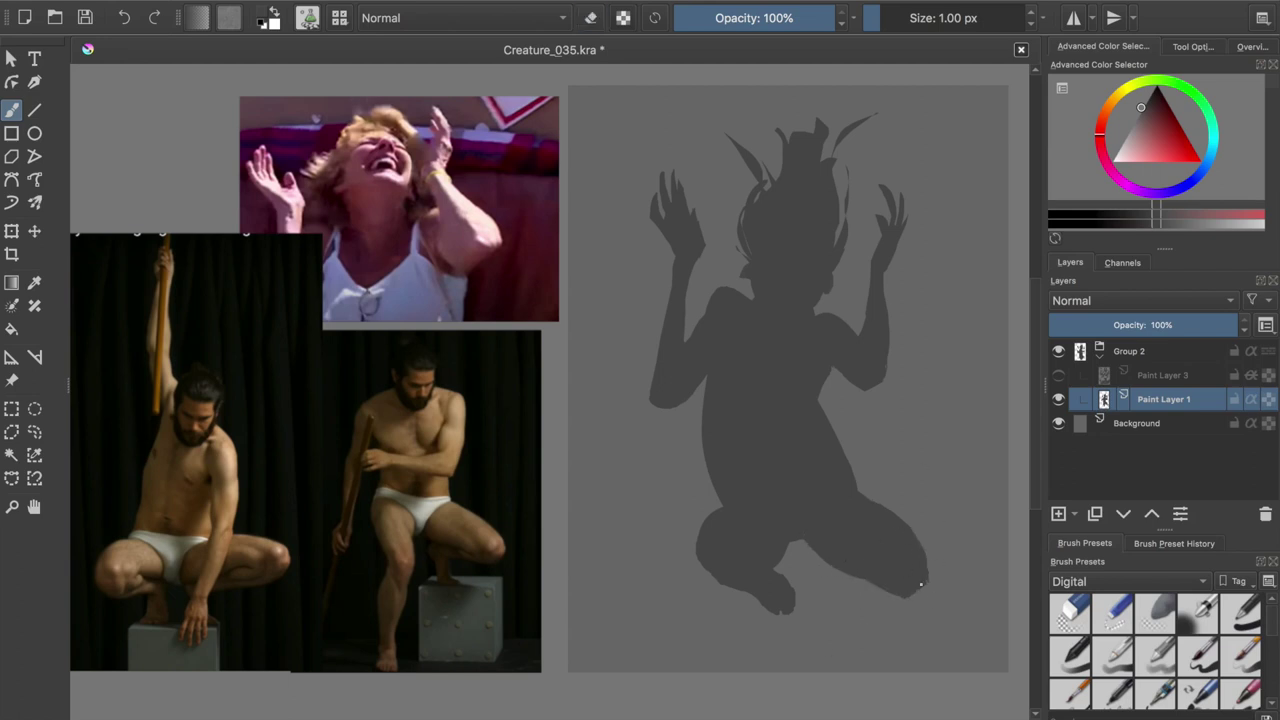
pyautogui.moveTo(900, 590)
pyautogui.mouseDown()
pyautogui.moveTo(918, 583)
pyautogui.moveTo(850, 633)
pyautogui.mouseUp()
# - Mirror the view to check the shape and erase along the legs and lower-right foot
pyautogui.press('e')
pyautogui.press('e')
pyautogui.press('e')
pyautogui.press('e')
pyautogui.press('m')
pyautogui.press('m')
pyautogui.press('e')
pyautogui.moveTo(820, 557); pyautogui.dragTo(857, 605)
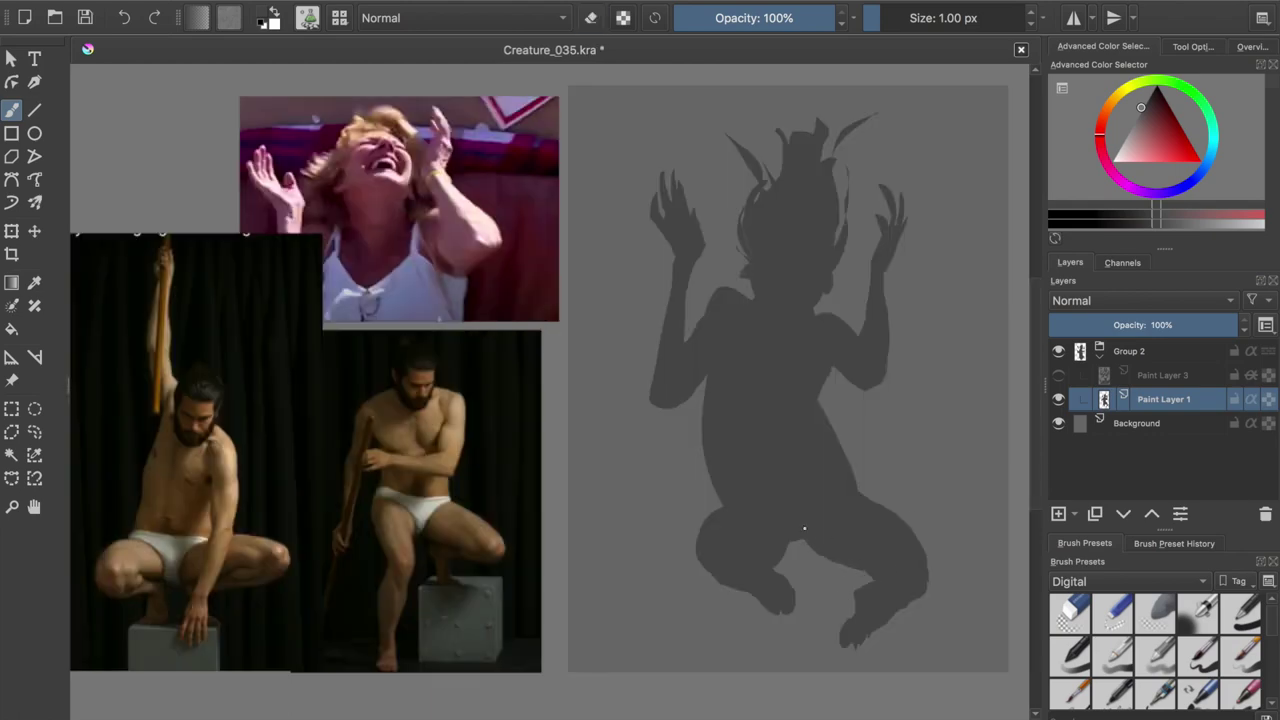
pyautogui.press('e')
# - Reshape the lower-right foot and refine the right knee and foot outlines
pyautogui.press('e')
pyautogui.press('e')
pyautogui.press('e')
pyautogui.moveTo(845, 640)
pyautogui.mouseDown()
pyautogui.moveTo(925, 575)
pyautogui.moveTo(912, 548)
pyautogui.moveTo(875, 592)
pyautogui.moveTo(858, 584)
pyautogui.moveTo(872, 620)
pyautogui.moveTo(862, 634)
pyautogui.mouseUp()
pyautogui.press('e')
pyautogui.press('e')
pyautogui.press('e')
pyautogui.press('e')
pyautogui.moveTo(925, 566); pyautogui.dragTo(928, 582)
pyautogui.press('e')
pyautogui.moveTo(923, 525); pyautogui.dragTo(926, 572)
pyautogui.press('e')
pyautogui.moveTo(900, 500)
pyautogui.mouseDown()
pyautogui.moveTo(916, 560)
pyautogui.moveTo(905, 592)
pyautogui.moveTo(912, 530)
pyautogui.mouseUp()
pyautogui.press('e')
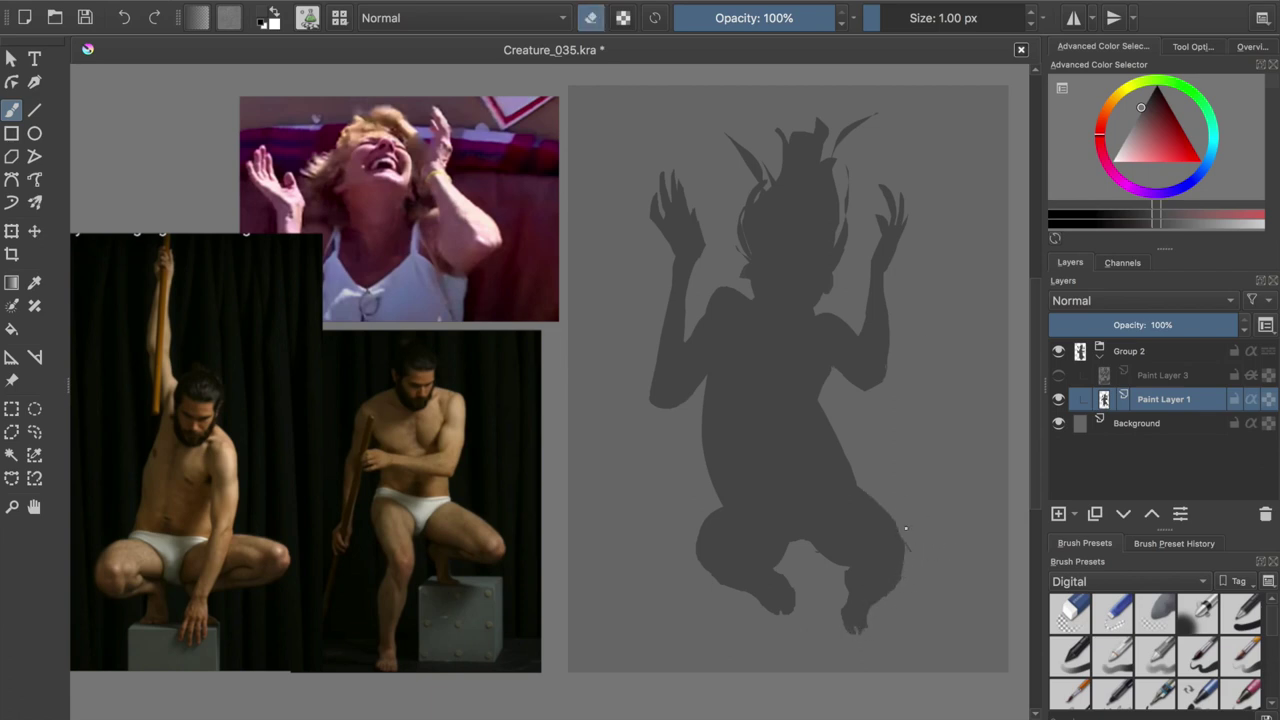
# - Push the right knee edge outward, check it mirrored, and save
pyautogui.press('e')
pyautogui.moveTo(904, 580); pyautogui.dragTo(908, 548)
pyautogui.press('e')
pyautogui.press('m')
pyautogui.press('m')
pyautogui.press('e')
pyautogui.hotkey('ctrl', 's')
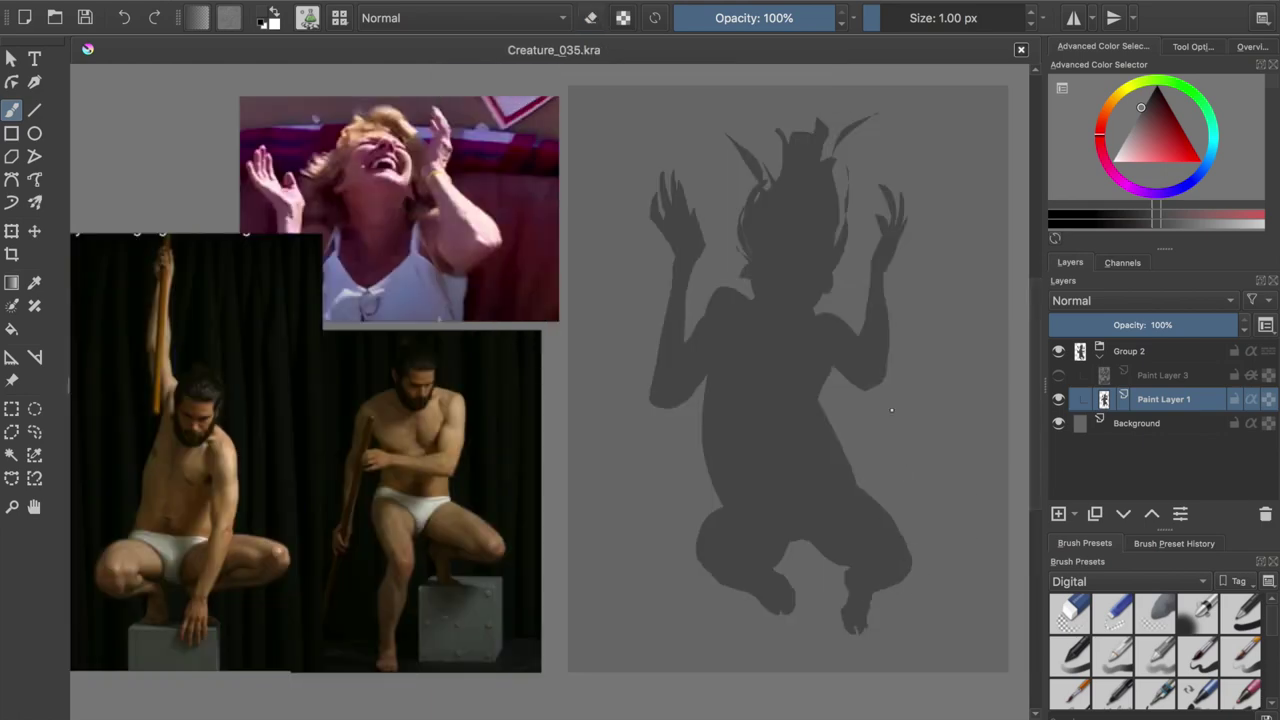
# - Extend the right hip edge outward, save, and adjust the right elbow edge
pyautogui.moveTo(848, 402); pyautogui.dragTo(839, 461)
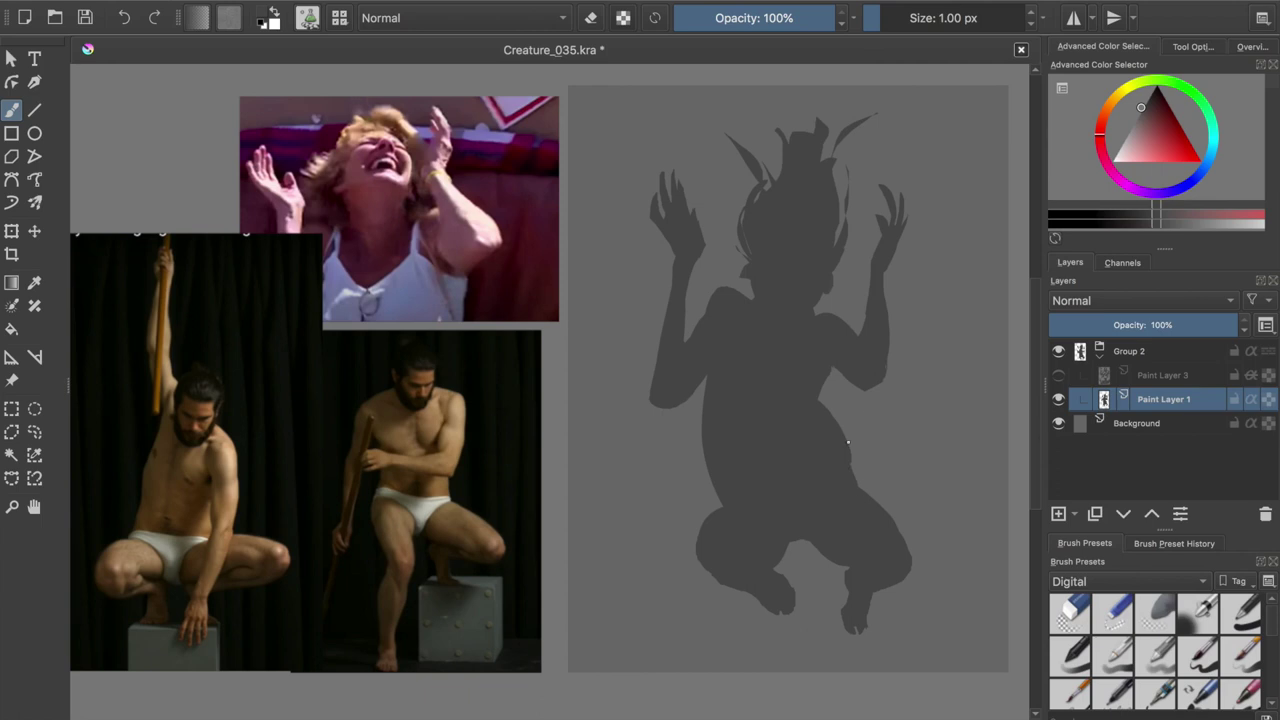
pyautogui.hotkey('ctrl', 's')
pyautogui.moveTo(870, 380); pyautogui.dragTo(880, 389)
# - Erase both raised hands and save the painting
pyautogui.press('e')
pyautogui.moveTo(662, 180); pyautogui.dragTo(700, 256)
pyautogui.moveTo(888, 190); pyautogui.dragTo(880, 266)
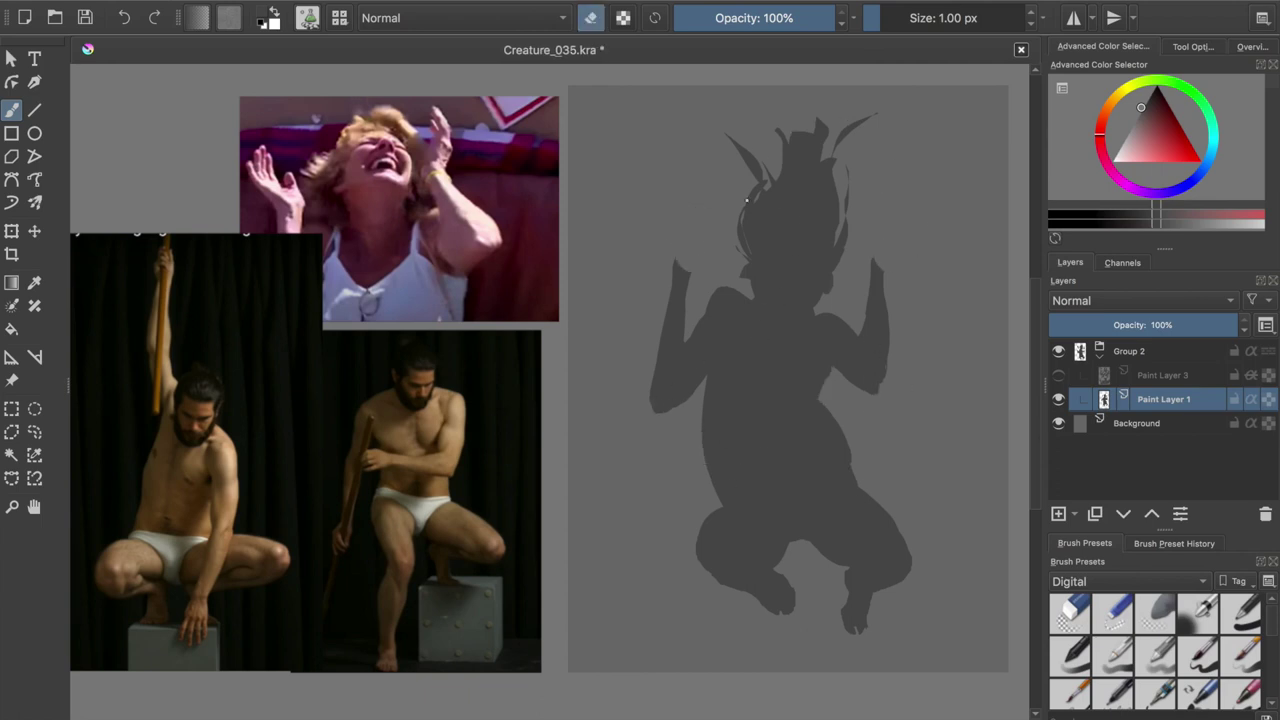
pyautogui.press('e')
pyautogui.hotkey('ctrl', 's')
# - Paint fist shapes at the ends of the left and right arms
pyautogui.moveTo(676, 262); pyautogui.dragTo(691, 253)
pyautogui.moveTo(676, 203)
pyautogui.mouseDown()
pyautogui.moveTo(664, 196)
pyautogui.moveTo(648, 230)
pyautogui.moveTo(690, 232)
pyautogui.mouseUp()
pyautogui.hotkey('ctrl', 'z')
pyautogui.hotkey('ctrl', 'z')
pyautogui.hotkey('ctrl', 'z')
pyautogui.hotkey('ctrl', 'z')
pyautogui.hotkey('ctrl', 'z')
pyautogui.hotkey('ctrl', 'z')
pyautogui.moveTo(882, 262)
pyautogui.mouseDown()
pyautogui.moveTo(901, 233)
pyautogui.moveTo(877, 246)
pyautogui.mouseUp()
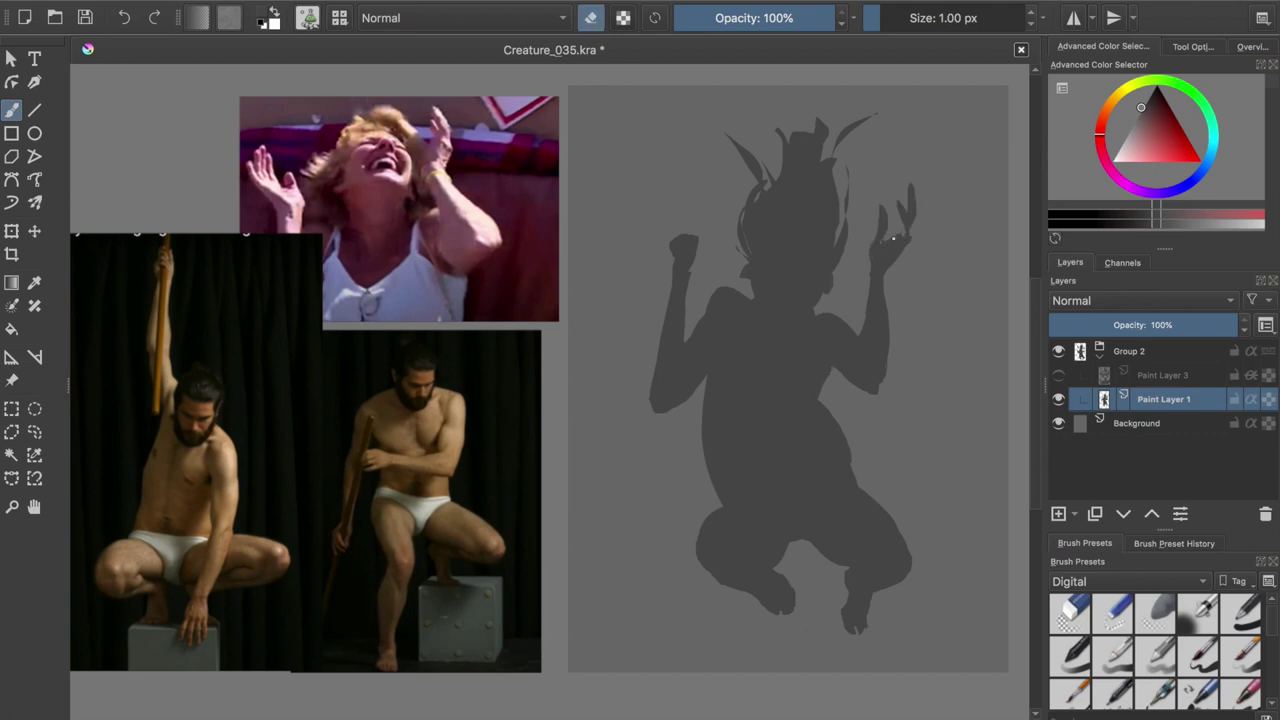
# - Trim the left fist into claw-like fingers and lighten the hand's lower-left edge
pyautogui.click(591, 18)
pyautogui.moveTo(676, 238); pyautogui.dragTo(696, 244)
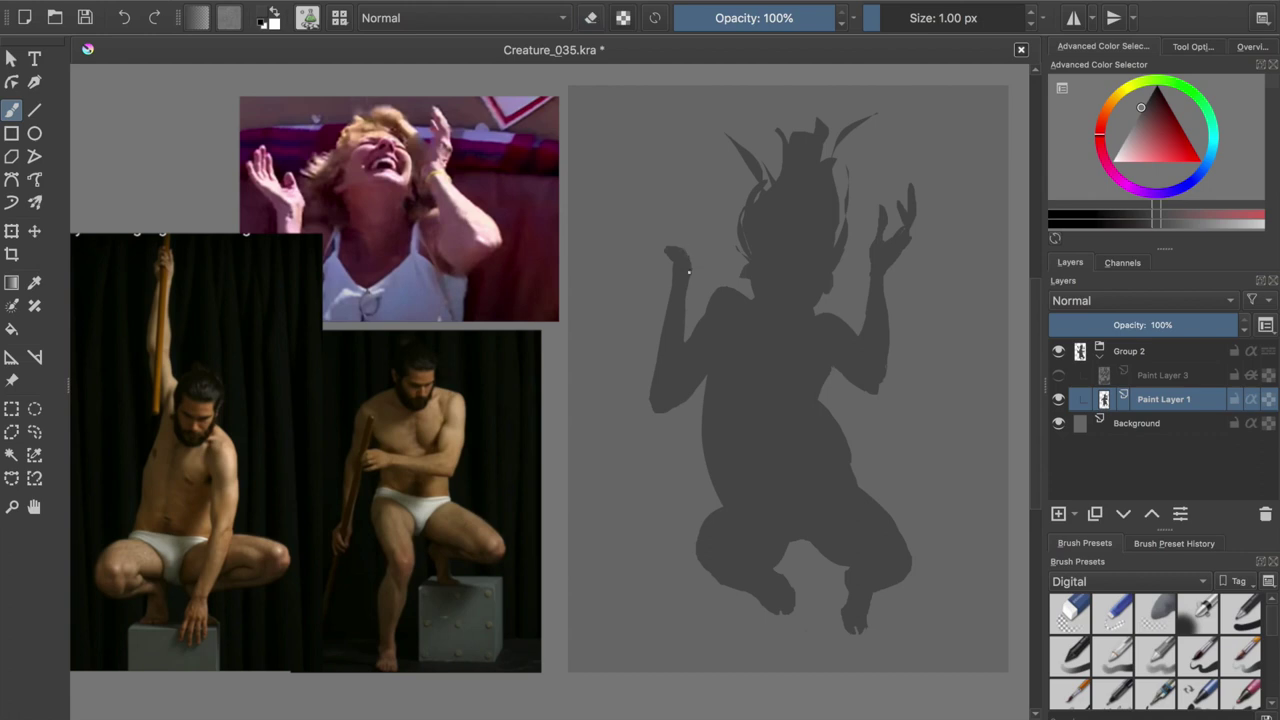
pyautogui.moveTo(667, 206)
pyautogui.mouseDown()
pyautogui.moveTo(632, 222)
pyautogui.moveTo(649, 243)
pyautogui.moveTo(666, 192)
pyautogui.mouseUp()
pyautogui.press('e')
pyautogui.press('e')
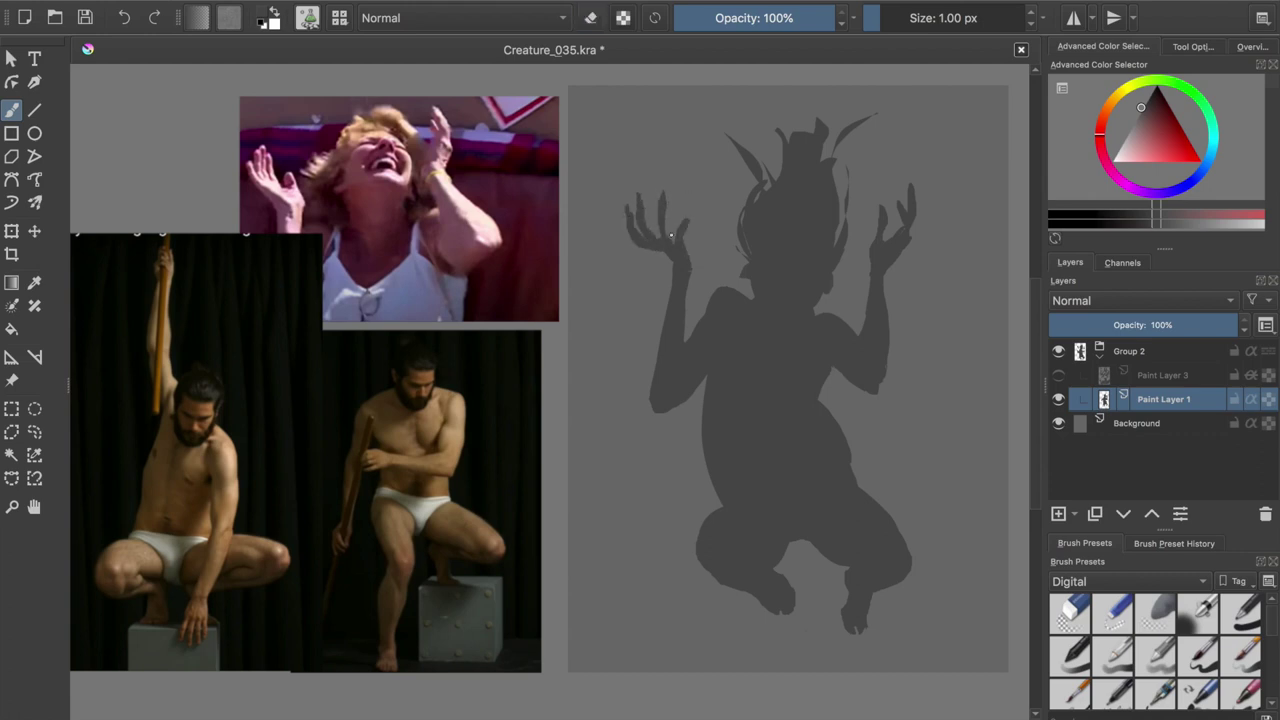
pyautogui.press('e')
pyautogui.moveTo(651, 242); pyautogui.dragTo(638, 248)
pyautogui.press('e')
# - Retouch the left shoulder edge, save, and erase a gap between the legs
pyautogui.press('e')
pyautogui.press('e')
pyautogui.press('e')
pyautogui.moveTo(676, 262); pyautogui.dragTo(672, 296)
pyautogui.press('e')
pyautogui.press('e')
pyautogui.press('e')
pyautogui.press('e')
pyautogui.press('e')
pyautogui.press('e')
pyautogui.press('e')
pyautogui.hotkey('ctrl', 's')
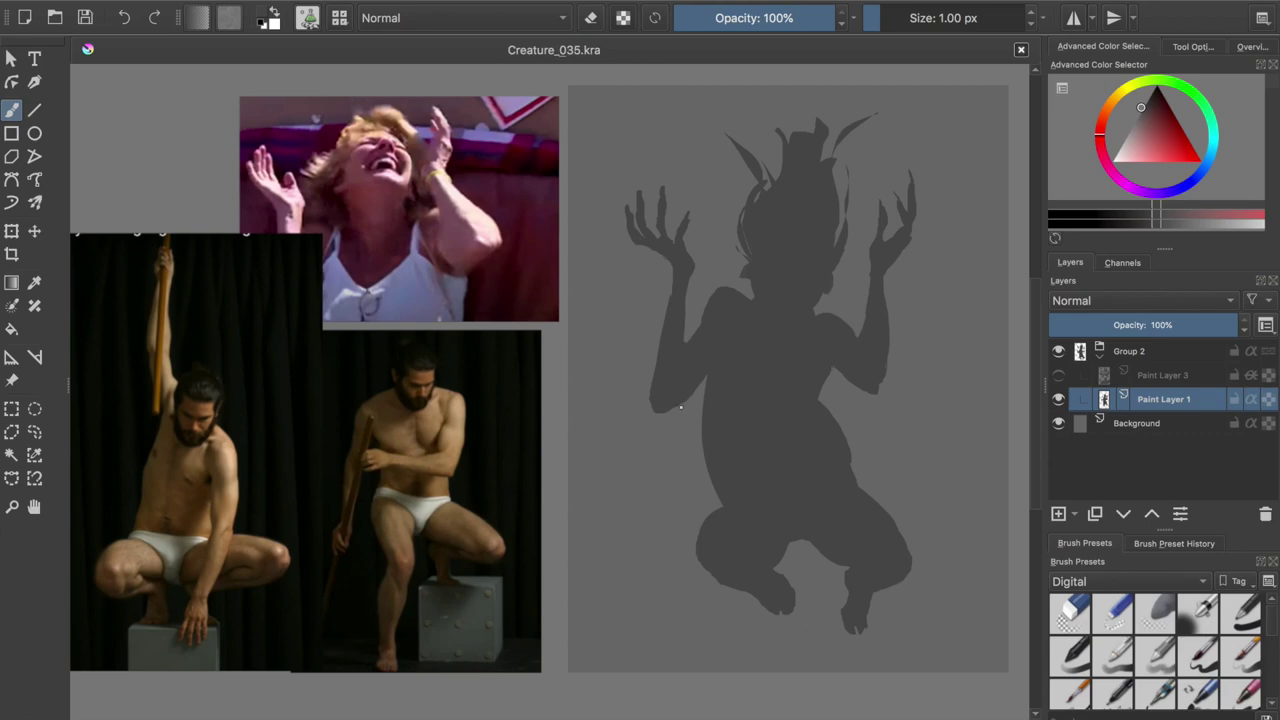
pyautogui.press('e')
pyautogui.moveTo(814, 546)
pyautogui.mouseDown()
pyautogui.moveTo(909, 594)
pyautogui.moveTo(856, 597)
pyautogui.mouseUp()
# - Shift the right foot up and left with the Transform tool, deselect, and save
pyautogui.click(34, 432)
pyautogui.press('t')
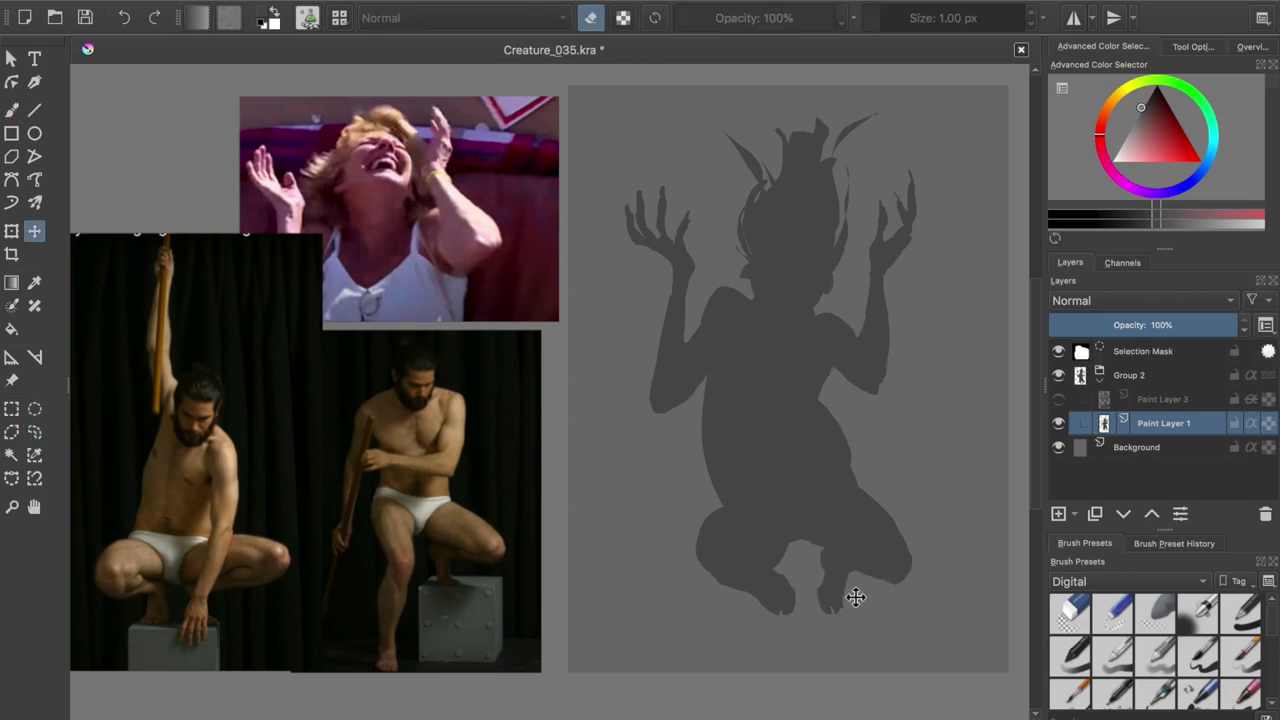
pyautogui.hotkey('ctrl', 'shift', 'a')
pyautogui.hotkey('ctrl', 's')
pyautogui.press('b')
# - Erase the horn shapes on top of the head and paint flowing hair over it
pyautogui.click(797, 551)
pyautogui.press('e')
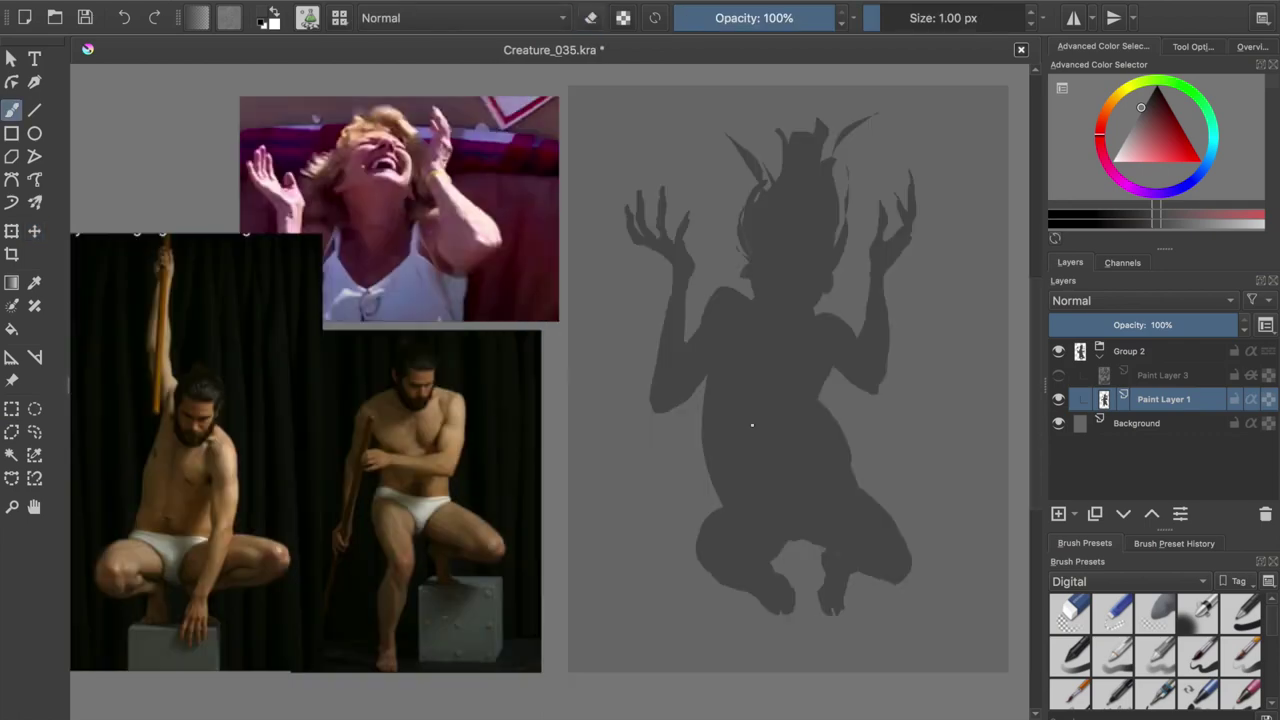
pyautogui.press('e')
pyautogui.moveTo(868, 122); pyautogui.dragTo(778, 190)
pyautogui.moveTo(730, 140)
pyautogui.mouseDown()
pyautogui.moveTo(845, 238)
pyautogui.moveTo(838, 152)
pyautogui.moveTo(750, 225)
pyautogui.mouseUp()
pyautogui.press('e')
pyautogui.moveTo(830, 155); pyautogui.dragTo(790, 235)
pyautogui.moveTo(820, 195); pyautogui.dragTo(840, 98)
pyautogui.moveTo(845, 215)
pyautogui.mouseDown()
pyautogui.moveTo(879, 125)
pyautogui.moveTo(865, 155)
pyautogui.mouseUp()
# - Erase the right hair tip, paint new upward strands, and trim them
pyautogui.press('e')
pyautogui.press('e')
pyautogui.moveTo(745, 220); pyautogui.dragTo(850, 90)
pyautogui.moveTo(845, 250); pyautogui.dragTo(858, 200)
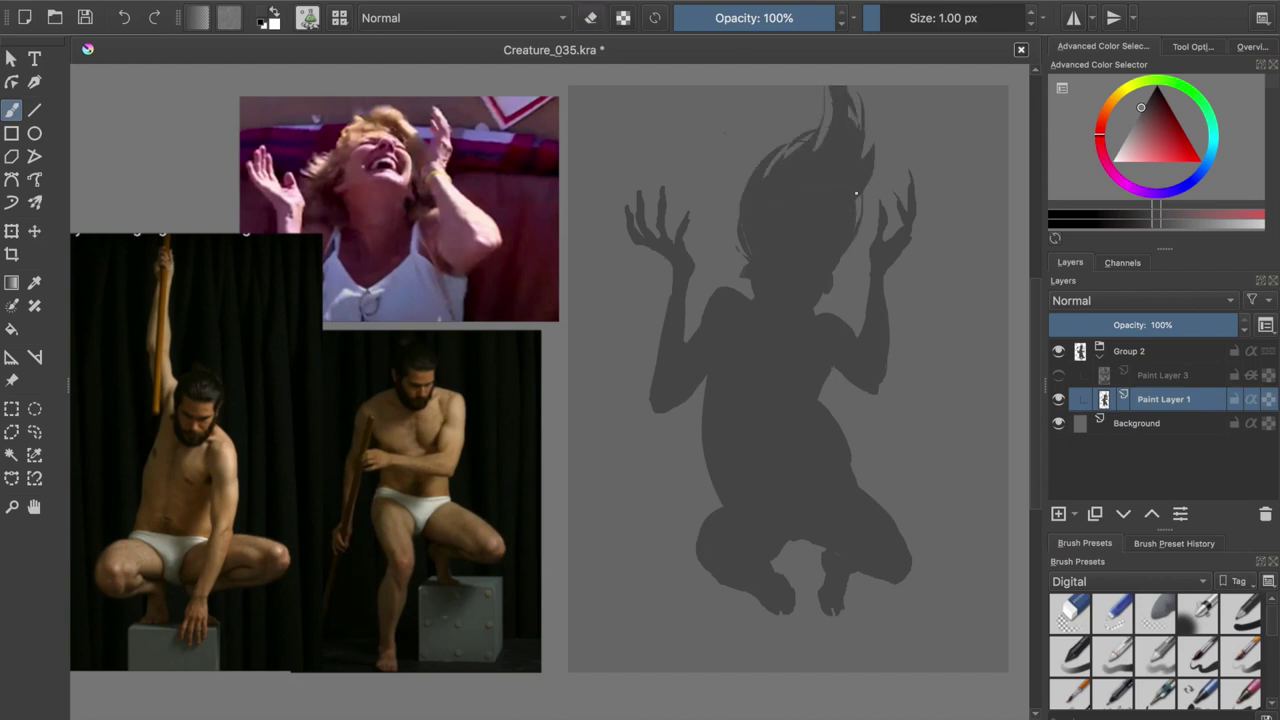
pyautogui.moveTo(878, 88); pyautogui.dragTo(874, 134)
pyautogui.press('e')
pyautogui.moveTo(830, 90)
pyautogui.mouseDown()
pyautogui.moveTo(862, 110)
pyautogui.moveTo(868, 175)
pyautogui.mouseUp()
pyautogui.press('e')
pyautogui.press('t')
# - Return to Paint Layer 1 and trim and repaint the hair strands near the head tip
pyautogui.click(1101, 355)
pyautogui.click(1160, 399)
pyautogui.press('b')
pyautogui.press('e')
pyautogui.moveTo(866, 100)
pyautogui.mouseDown()
pyautogui.moveTo(864, 140)
pyautogui.moveTo(848, 98)
pyautogui.mouseUp()
pyautogui.press('e')
pyautogui.moveTo(872, 175)
pyautogui.mouseDown()
pyautogui.moveTo(880, 100)
pyautogui.moveTo(903, 88)
pyautogui.moveTo(835, 90)
pyautogui.mouseUp()
# - Erase the left hair strand and paint new strands at the head and left side
pyautogui.press('e')
pyautogui.moveTo(846, 250); pyautogui.dragTo(836, 296)
pyautogui.press('e')
pyautogui.press('e')
pyautogui.moveTo(830, 130)
pyautogui.mouseDown()
pyautogui.moveTo(800, 185)
pyautogui.moveTo(850, 136)
pyautogui.mouseUp()
pyautogui.press('e')
pyautogui.press('e')
pyautogui.moveTo(800, 250); pyautogui.dragTo(740, 135)
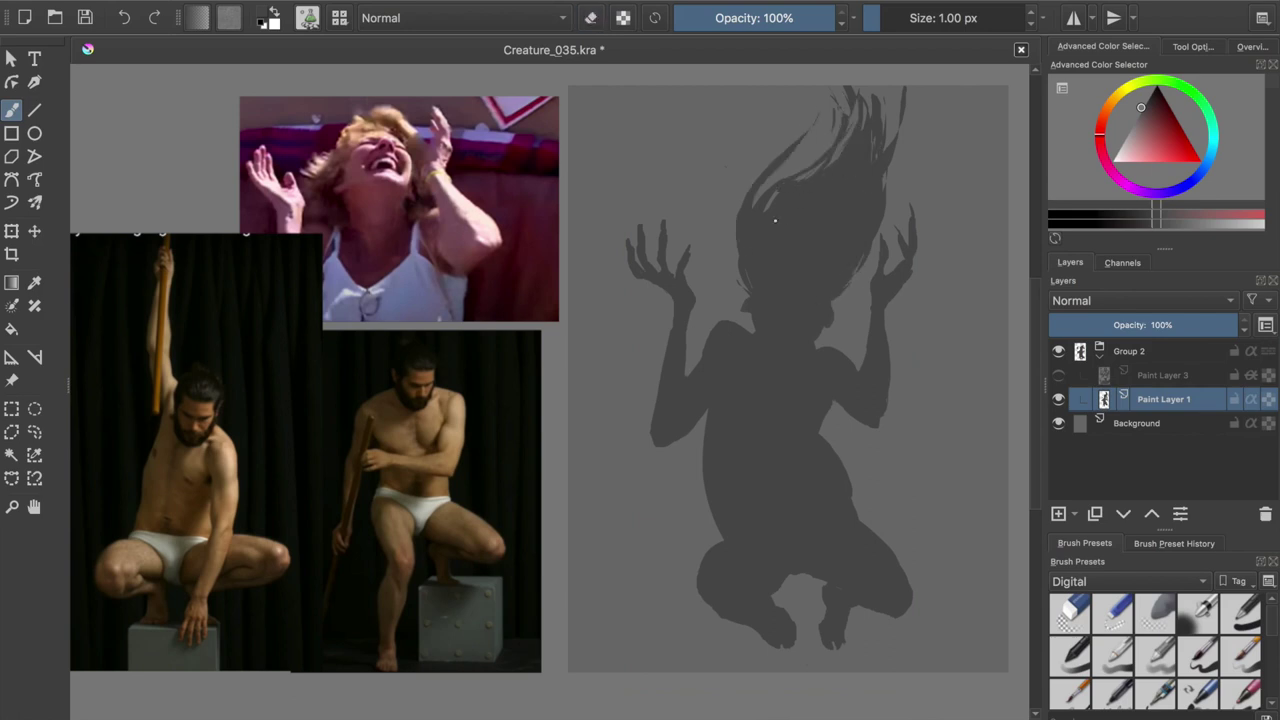
# - Show and select shading layer Paint Layer 3, erase black around the knees, and save
pyautogui.press('e')
pyautogui.click(1058, 375)
pyautogui.click(1160, 375)
pyautogui.press('e')
pyautogui.press('e')
pyautogui.moveTo(720, 585)
pyautogui.mouseDown()
pyautogui.moveTo(852, 570)
pyautogui.moveTo(783, 578)
pyautogui.moveTo(760, 595)
pyautogui.moveTo(805, 550)
pyautogui.moveTo(850, 535)
pyautogui.moveTo(740, 545)
pyautogui.mouseUp()
pyautogui.press('e')
# - Erase black patches on the belly and torso, then repaint chest, left-hand fingers and right-hand shading
pyautogui.press('e')
pyautogui.press('e')
pyautogui.press('pagedown')
pyautogui.press('pageup')
pyautogui.press('e')
pyautogui.press('e')
pyautogui.press('e')
pyautogui.press('e')
pyautogui.hotkey('ctrl', 's')
pyautogui.press('e')
pyautogui.moveTo(828, 445)
pyautogui.mouseDown()
pyautogui.moveTo(805, 488)
pyautogui.moveTo(710, 490)
pyautogui.mouseUp()
pyautogui.moveTo(788, 440); pyautogui.dragTo(760, 400)
pyautogui.moveTo(740, 450)
pyautogui.mouseDown()
pyautogui.moveTo(808, 447)
pyautogui.moveTo(730, 430)
pyautogui.mouseUp()
pyautogui.press('e')
pyautogui.press('e')
pyautogui.hotkey('ctrl', 's')
pyautogui.moveTo(851, 358); pyautogui.dragTo(851, 378)
pyautogui.press('e')
pyautogui.moveTo(660, 285)
pyautogui.mouseDown()
pyautogui.moveTo(640, 262)
pyautogui.moveTo(686, 302)
pyautogui.mouseUp()
pyautogui.press('e')
pyautogui.moveTo(910, 265); pyautogui.dragTo(881, 298)
pyautogui.press('e')
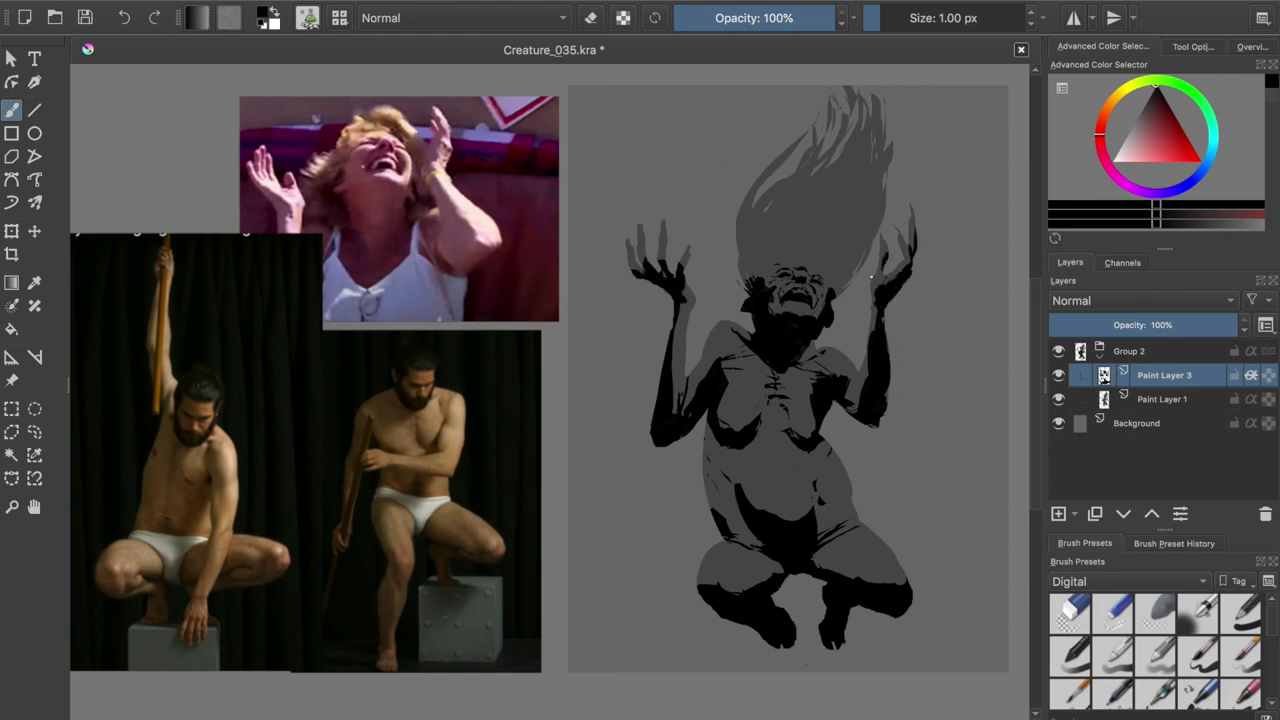
# - Add a dark stroke along the right arm and touch up the belly and knee shading
pyautogui.press('e')
pyautogui.press('e')
pyautogui.moveTo(837, 369); pyautogui.dragTo(855, 398)
pyautogui.press('e')
pyautogui.hotkey('ctrl', 's')
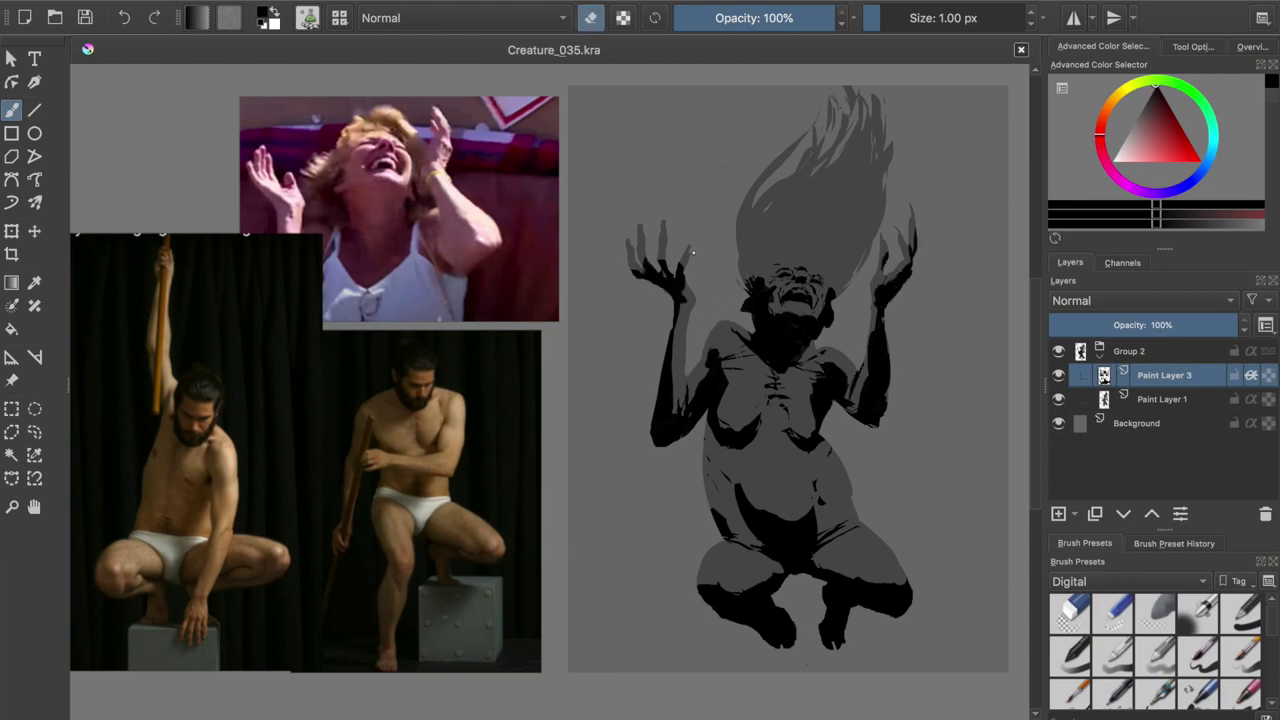
pyautogui.moveTo(738, 548)
pyautogui.mouseDown()
pyautogui.moveTo(758, 544)
pyautogui.moveTo(752, 528)
pyautogui.mouseUp()
pyautogui.press('e')
pyautogui.moveTo(855, 542)
pyautogui.mouseDown()
pyautogui.moveTo(830, 515)
pyautogui.moveTo(775, 520)
pyautogui.moveTo(808, 528)
pyautogui.mouseUp()
# - Rework the knee shading with dark strokes near the left knee
pyautogui.press('e')
pyautogui.press('e')
pyautogui.hotkey('ctrl', 's')
pyautogui.moveTo(745, 556); pyautogui.dragTo(864, 578)
pyautogui.press('e')
pyautogui.hotkey('ctrl', 's')
# - Touch up the right knee shading and save the painting
pyautogui.press('e')
pyautogui.moveTo(776, 574); pyautogui.dragTo(744, 584)
pyautogui.press('e')
pyautogui.press('e')
pyautogui.moveTo(766, 574); pyautogui.dragTo(714, 588)
pyautogui.press('e')
pyautogui.press('e')
pyautogui.hotkey('ctrl', 's')
pyautogui.press('e')
pyautogui.moveTo(856, 570)
pyautogui.mouseDown()
pyautogui.moveTo(840, 553)
pyautogui.moveTo(887, 593)
pyautogui.mouseUp()
pyautogui.press('e')
pyautogui.press('e')
pyautogui.press('e')
pyautogui.hotkey('ctrl', 's')
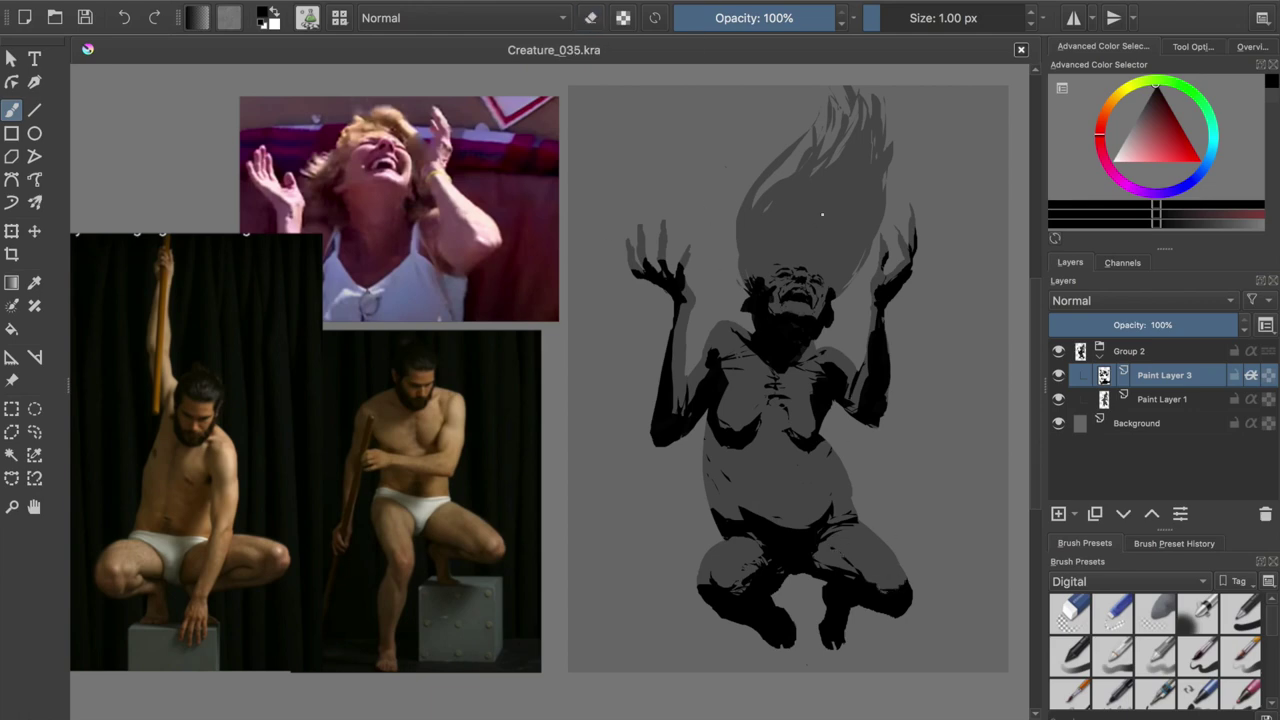
# - Paint the hair mass solid black and save
pyautogui.moveTo(760, 260); pyautogui.dragTo(830, 100)
pyautogui.moveTo(860, 250); pyautogui.dragTo(870, 100)
pyautogui.moveTo(850, 285); pyautogui.dragTo(780, 200)
pyautogui.moveTo(760, 275)
pyautogui.mouseDown()
pyautogui.moveTo(777, 258)
pyautogui.moveTo(825, 255)
pyautogui.moveTo(823, 270)
pyautogui.mouseUp()
pyautogui.press('e')
# - Check the figure mirrored, try black on the right foot, undo it, and save
pyautogui.press('e')
pyautogui.press('e')
pyautogui.hotkey('ctrl', 's')
pyautogui.press('m')
pyautogui.press('m')
pyautogui.press('pagedown')
pyautogui.press('e')
pyautogui.moveTo(880, 540); pyautogui.dragTo(900, 604)
pyautogui.hotkey('ctrl', 'z')
pyautogui.press('e')
pyautogui.press('m')
pyautogui.press('m')
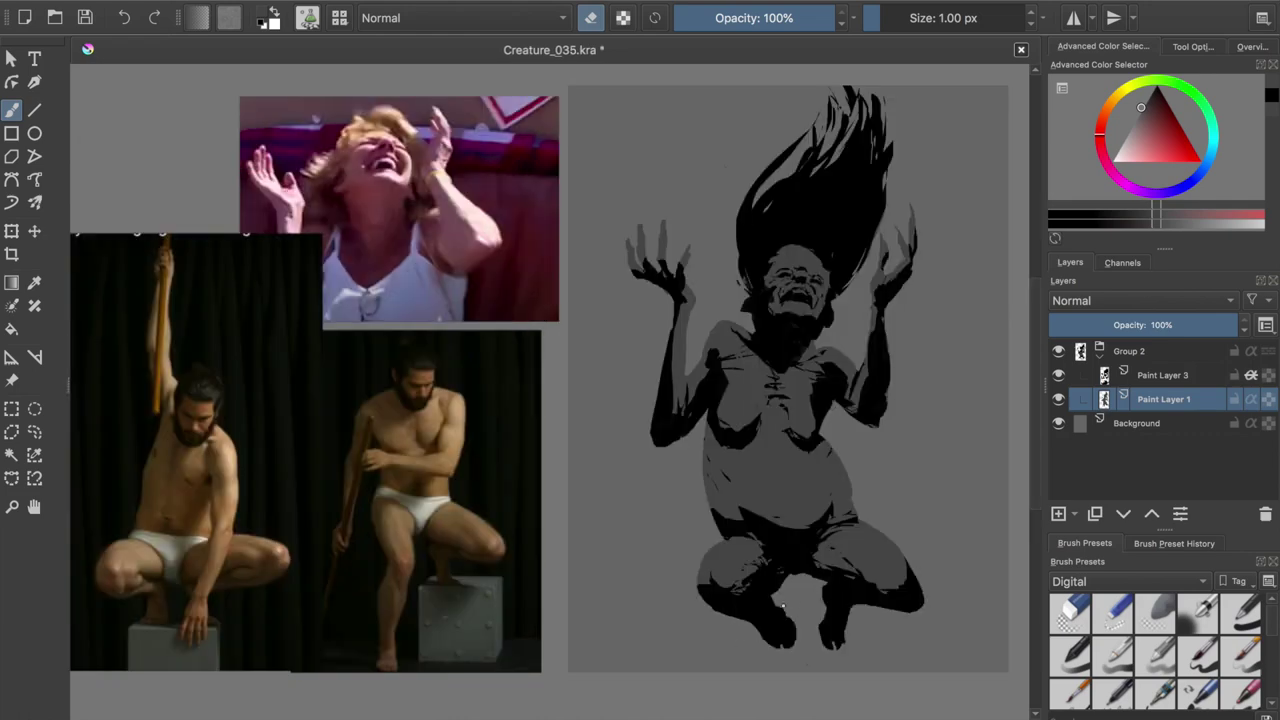
pyautogui.hotkey('ctrl', 's')
pyautogui.press('e')
# - Reshape the left knee and foot shading, check mirrored, and undo the knee stroke
pyautogui.moveTo(720, 540); pyautogui.dragTo(695, 582)
pyautogui.press('m')
pyautogui.press('m')
pyautogui.hotkey('ctrl', 'z')
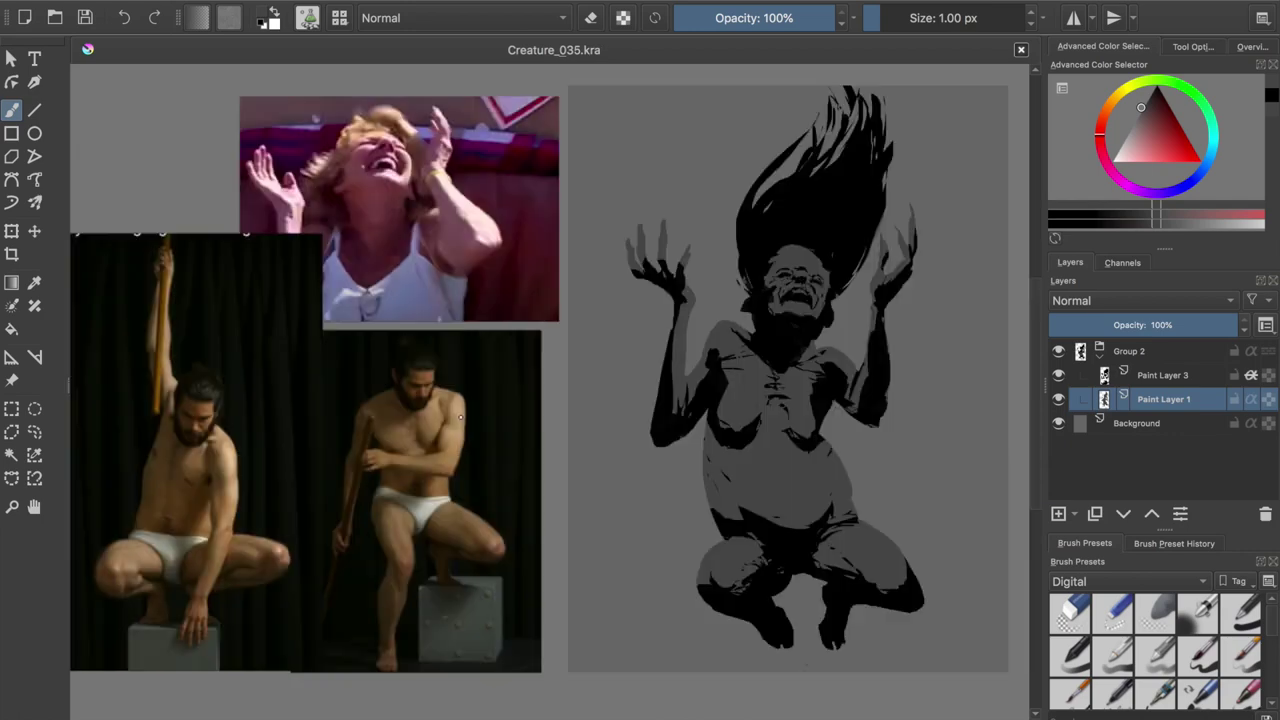
pyautogui.press('pageup')
pyautogui.press('e')
pyautogui.press('e')
pyautogui.keyDown('ctrl'); pyautogui.click(792, 229); pyautogui.keyUp('ctrl')
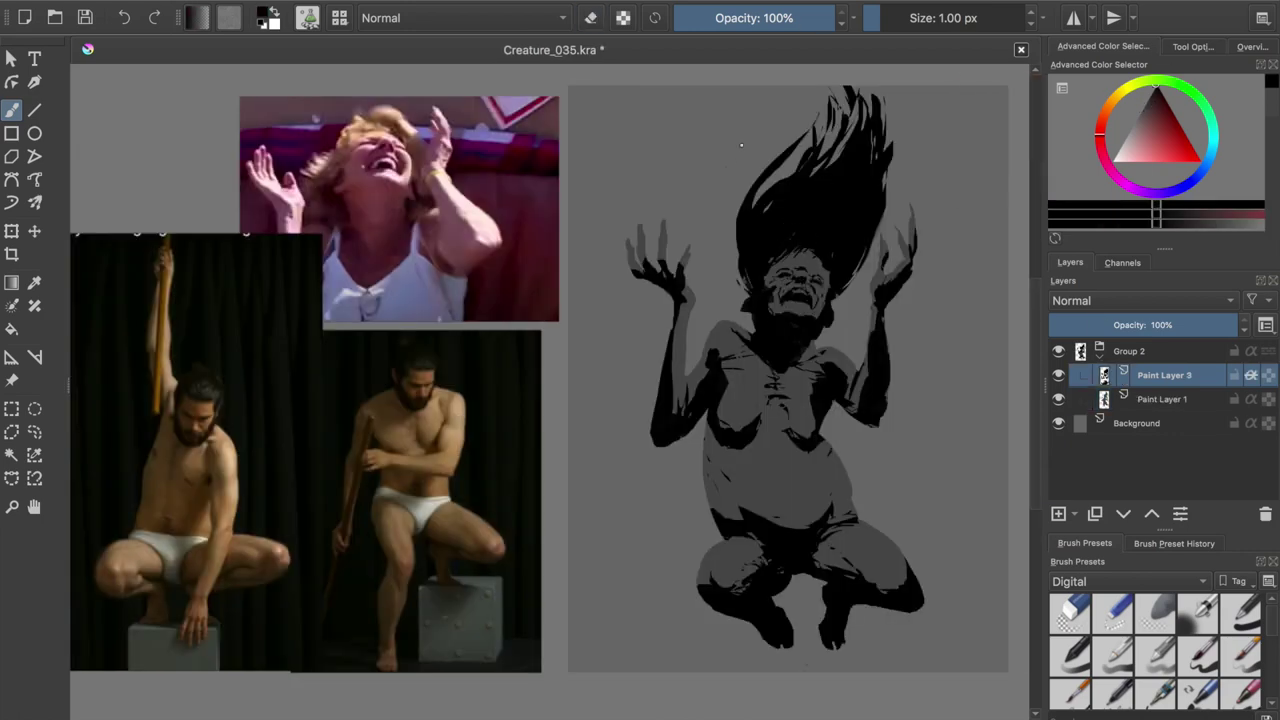
# - On Paint Layer 1, erase part of the belly shadow, then return to Paint Layer 3 with black
pyautogui.press('pagedown')
pyautogui.press('e')
pyautogui.moveTo(735, 455); pyautogui.dragTo(708, 535)
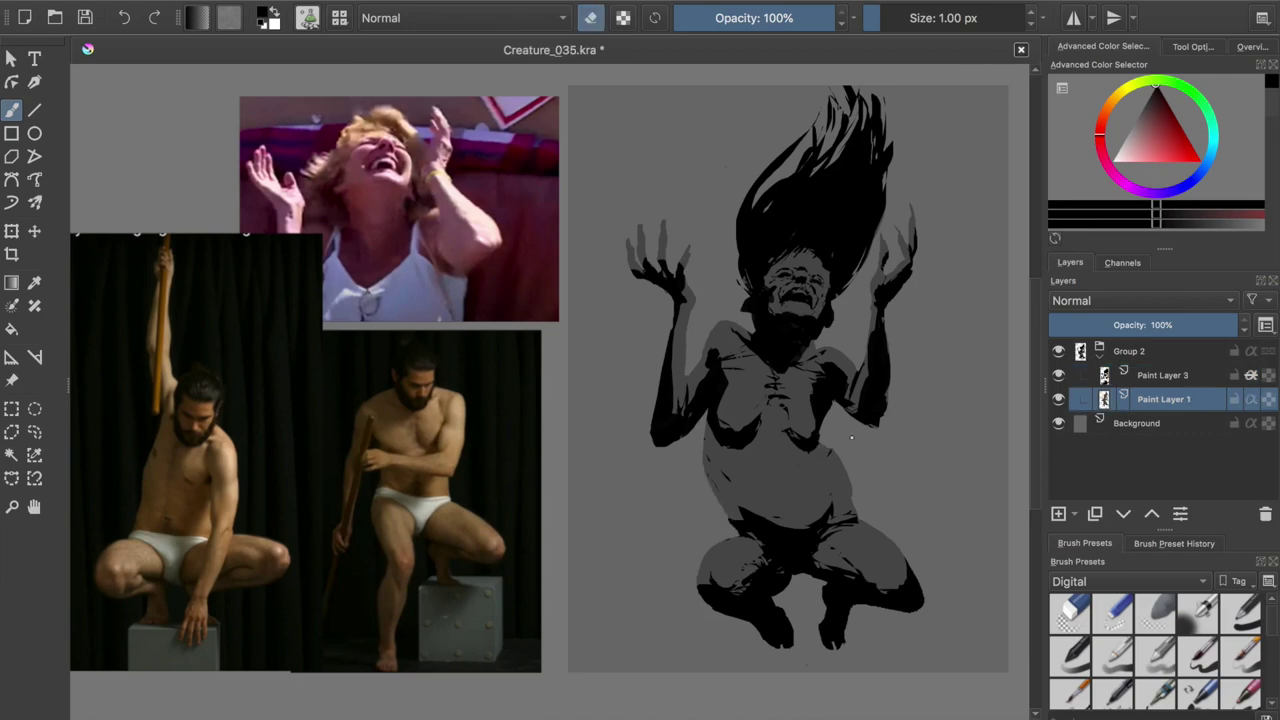
pyautogui.moveTo(820, 456); pyautogui.dragTo(853, 518)
pyautogui.press('m')
pyautogui.press('m')
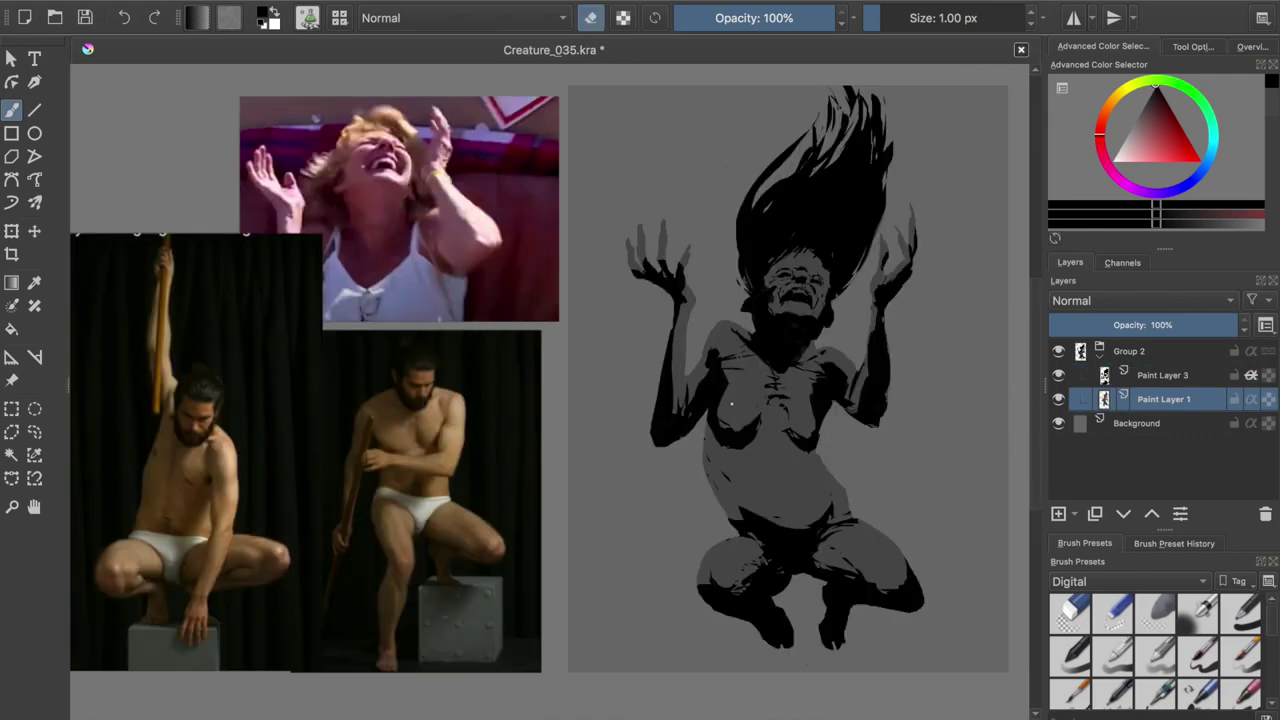
pyautogui.press('e')
pyautogui.keyDown('ctrl'); pyautogui.click(855, 521); pyautogui.keyUp('ctrl')
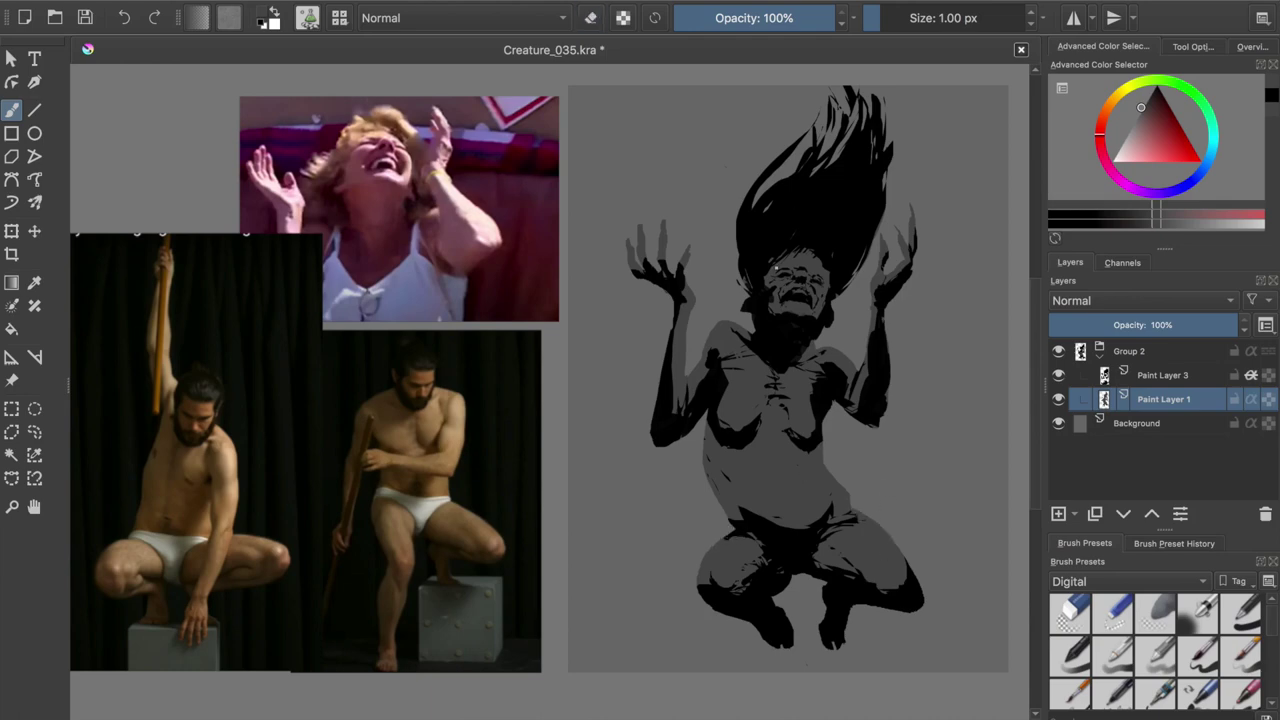
pyautogui.press('pageup')
pyautogui.press('d')
# - Erase to clean up the teeth inside the open mouth
pyautogui.press('e')
pyautogui.press('e')
pyautogui.press('e')
pyautogui.press('e')
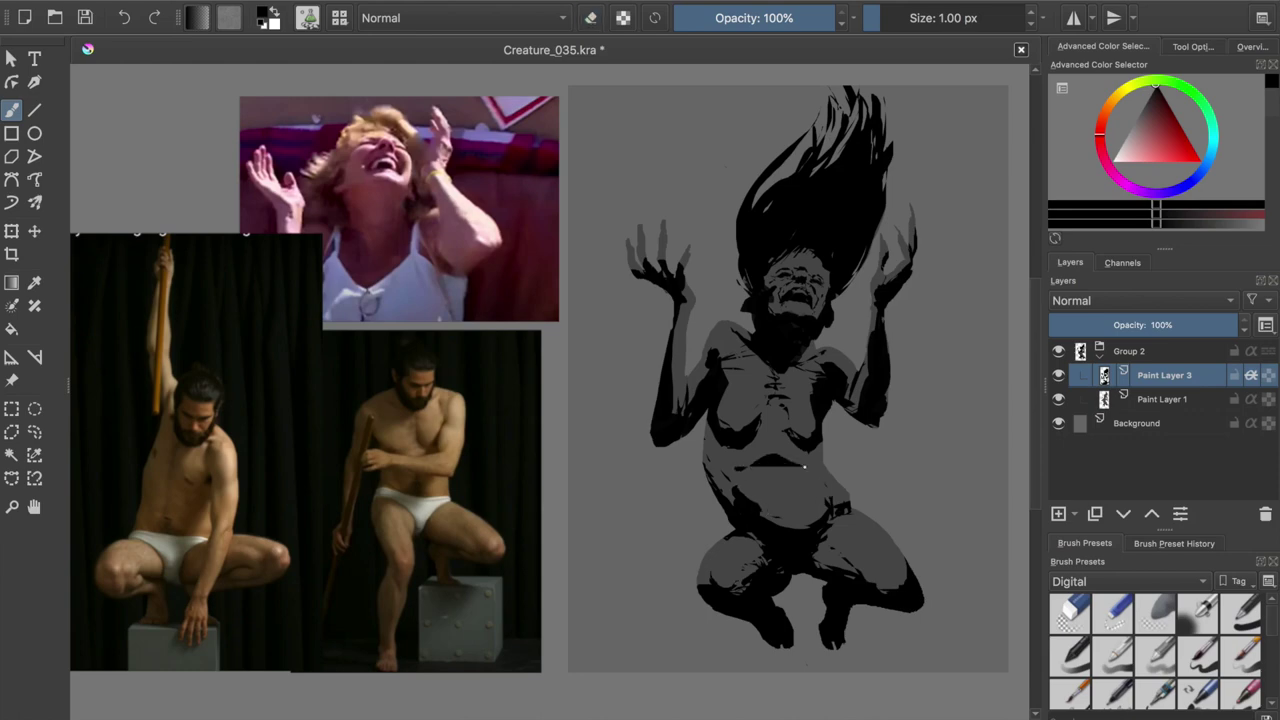
pyautogui.press('e')
pyautogui.press('e')
pyautogui.press('e')
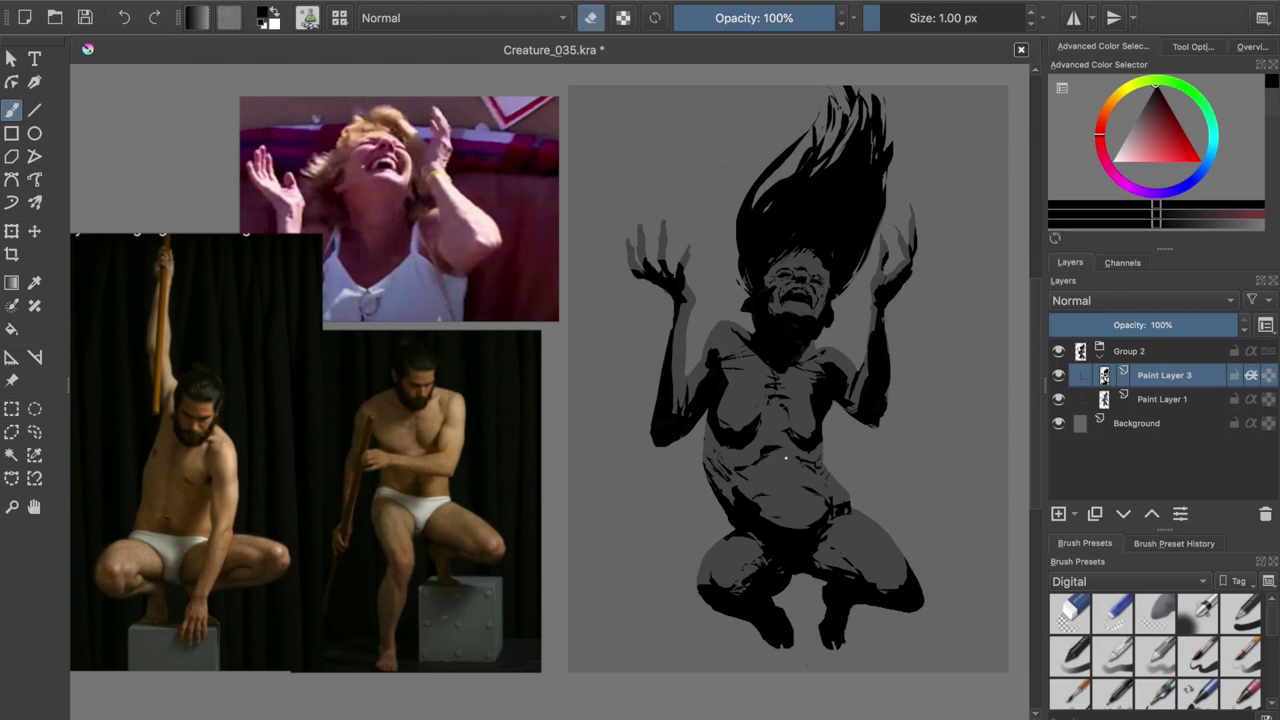
pyautogui.press('e')
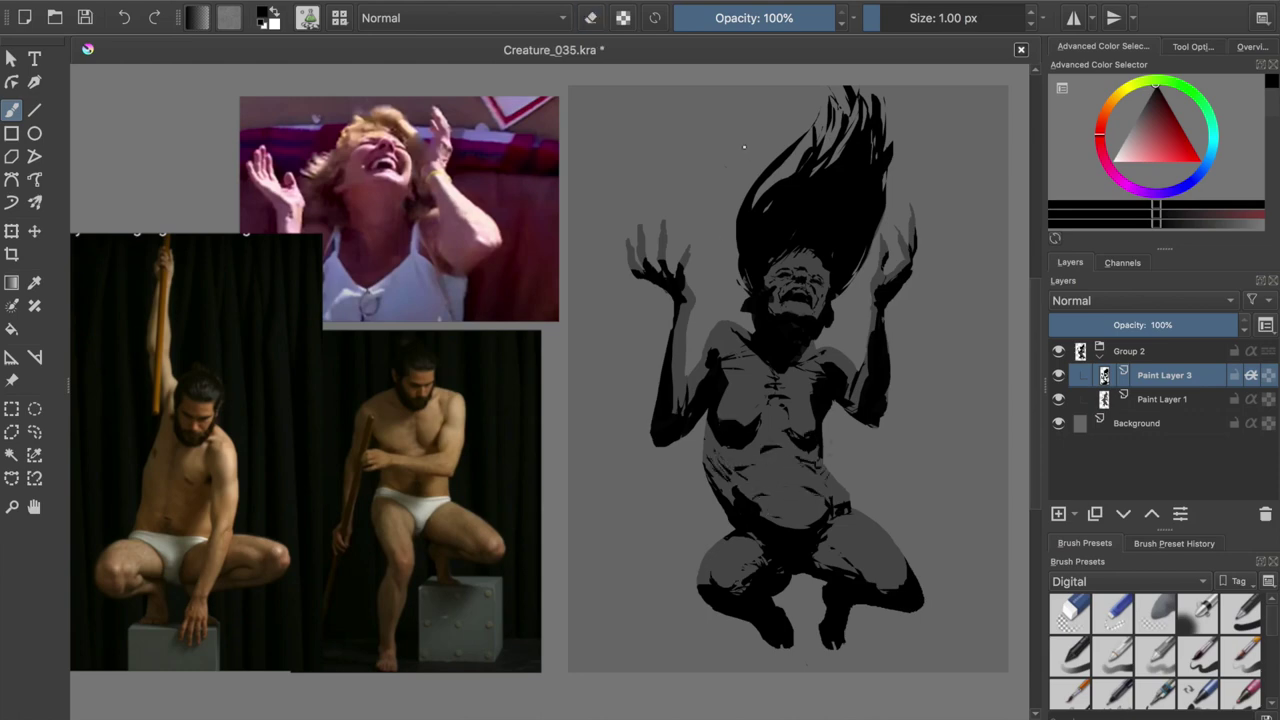
pyautogui.press('e')
pyautogui.moveTo(796, 268); pyautogui.dragTo(808, 270)
# - Zoom in on the face and sample the dark colour from it
pyautogui.press('e')
pyautogui.scroll(3, 860, 300)
pyautogui.scroll(-1, 463, 119)
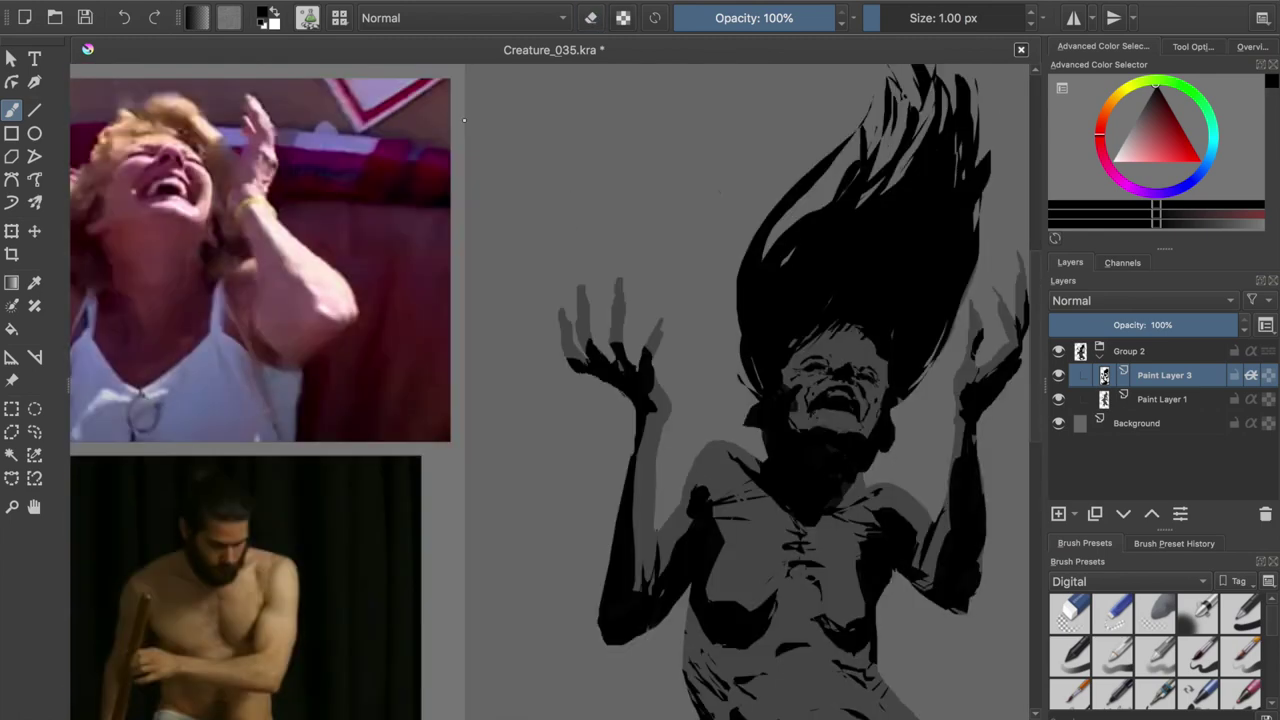
pyautogui.keyDown('ctrl'); pyautogui.click(619, 385); pyautogui.keyUp('ctrl')
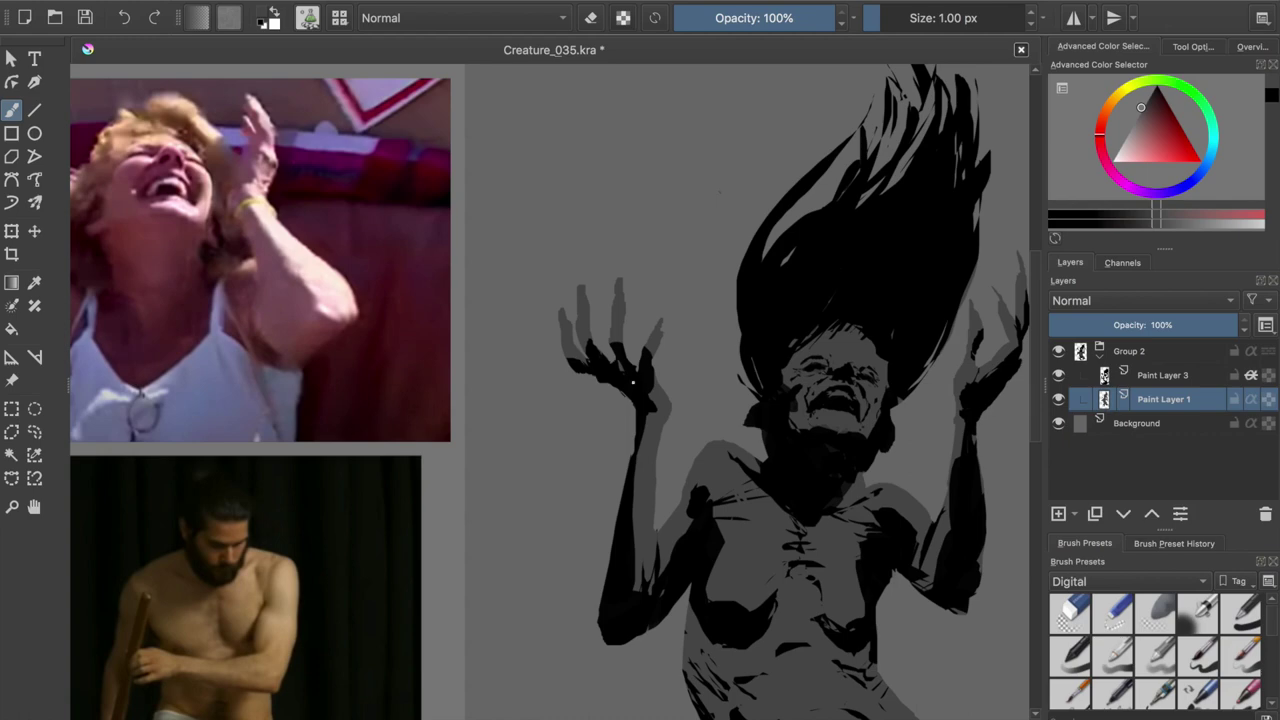
pyautogui.scroll(-1, 565, 135)
pyautogui.keyDown('ctrl'); pyautogui.click(711, 203); pyautogui.keyUp('ctrl')
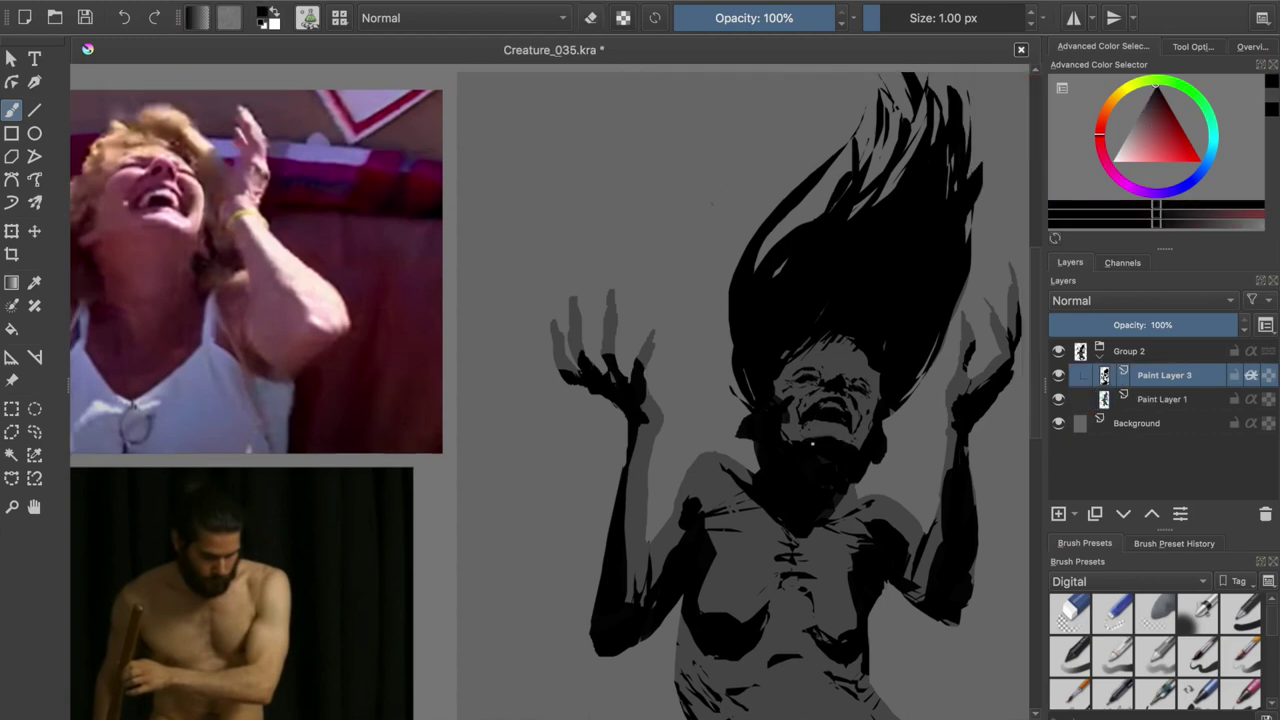
# - Darken the hairline above the face with black strokes and save the painting
pyautogui.press('e')
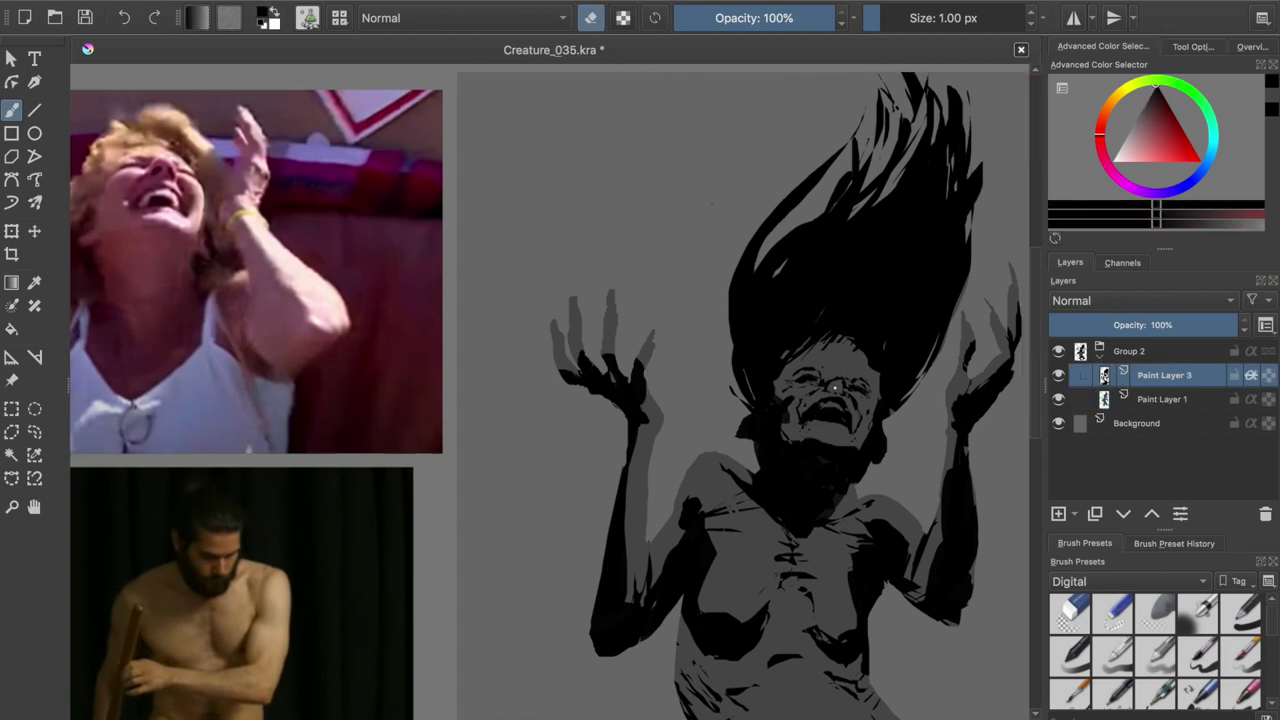
pyautogui.press('e')
pyautogui.press('e')
pyautogui.press('e')
pyautogui.moveTo(849, 358); pyautogui.dragTo(809, 337)
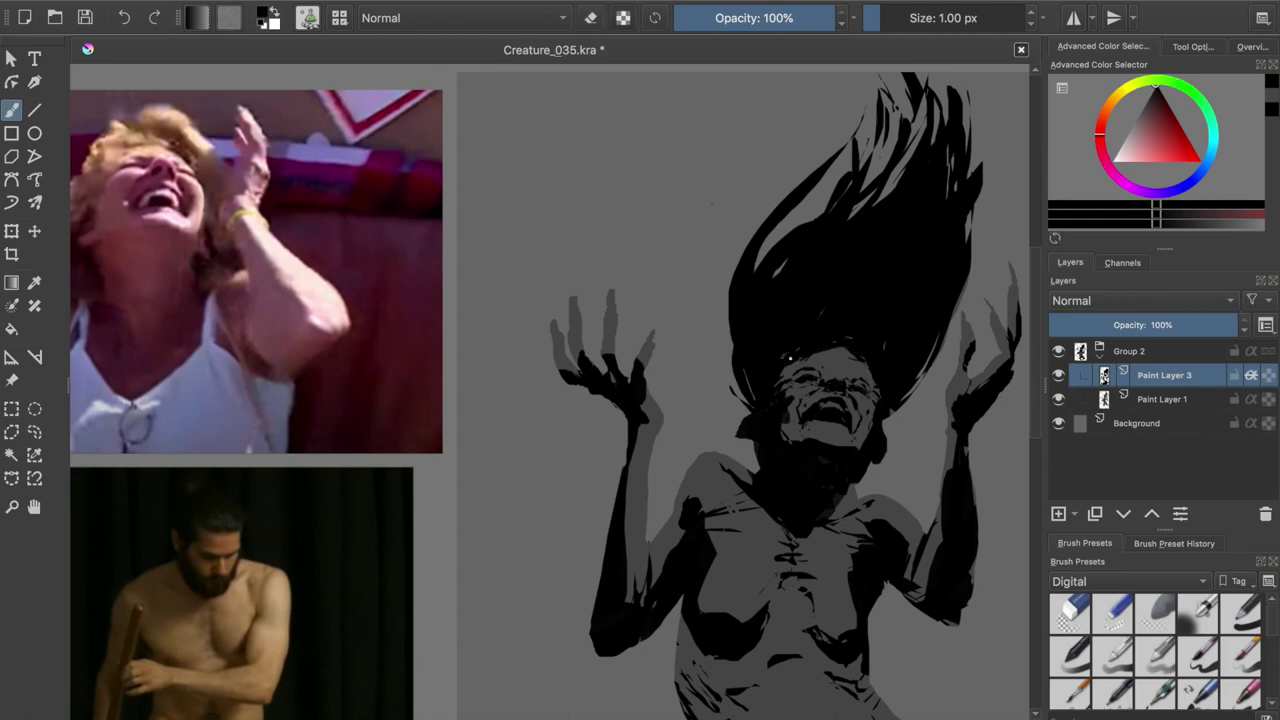
pyautogui.press('e')
pyautogui.press('e')
pyautogui.press('e')
pyautogui.press('e')
pyautogui.press('e')
pyautogui.press('e')
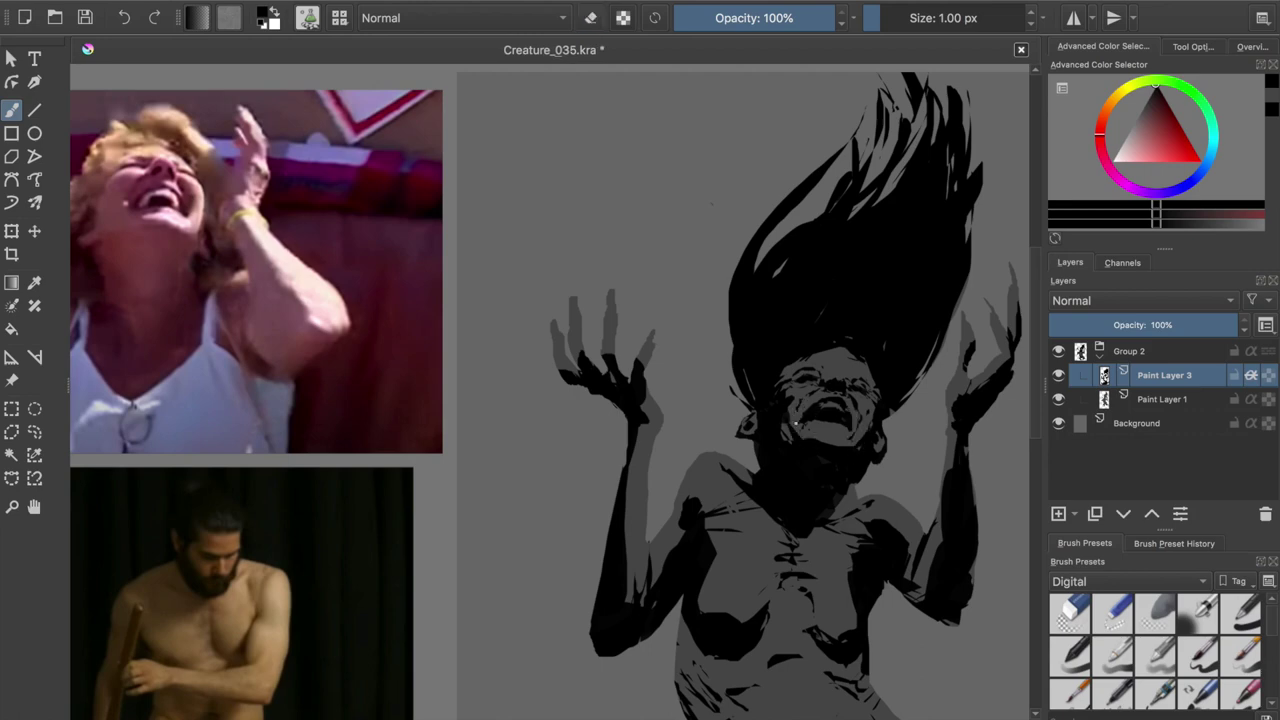
pyautogui.press('e')
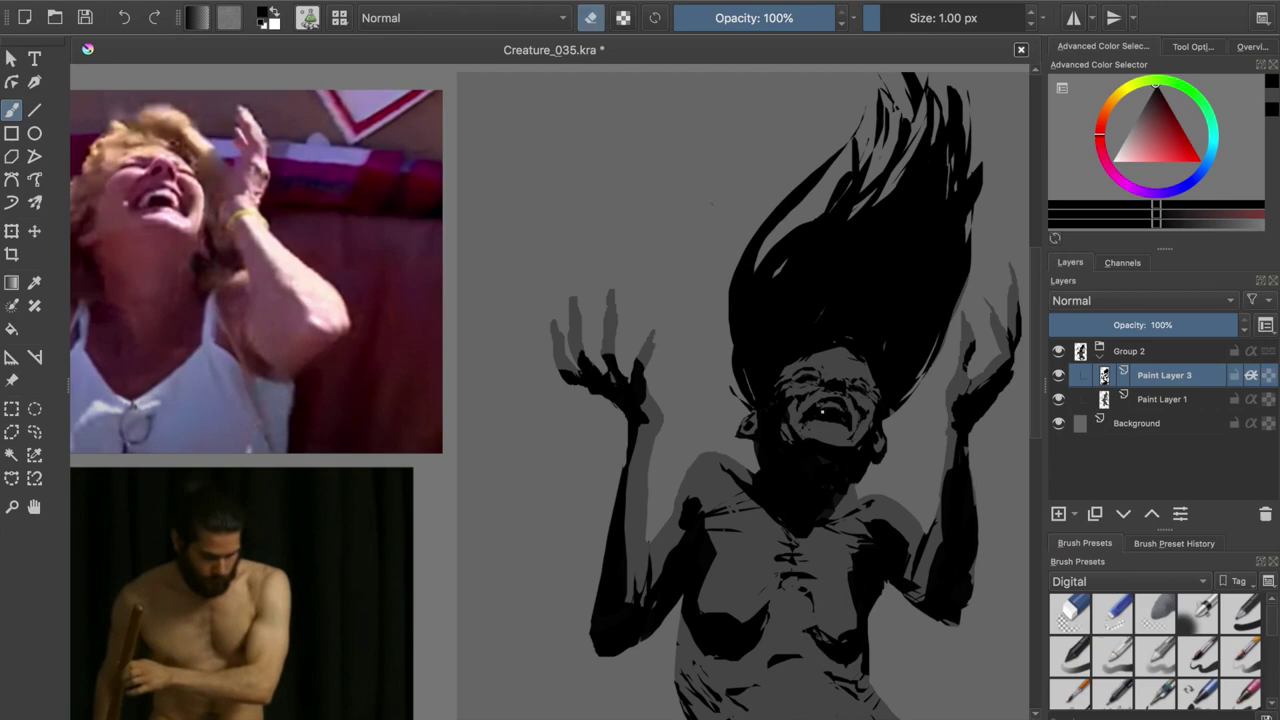
pyautogui.press('e')
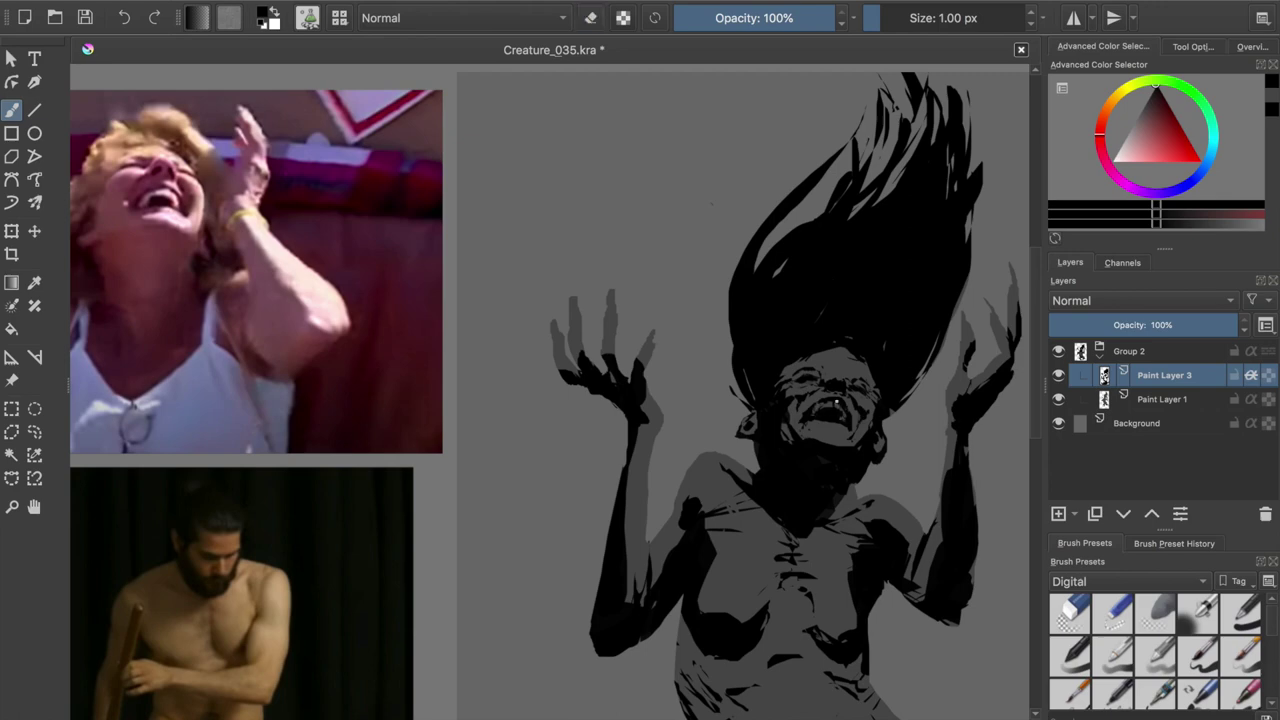
pyautogui.press('e')
pyautogui.press('e')
pyautogui.press('e')
pyautogui.press('e')
pyautogui.press('e')
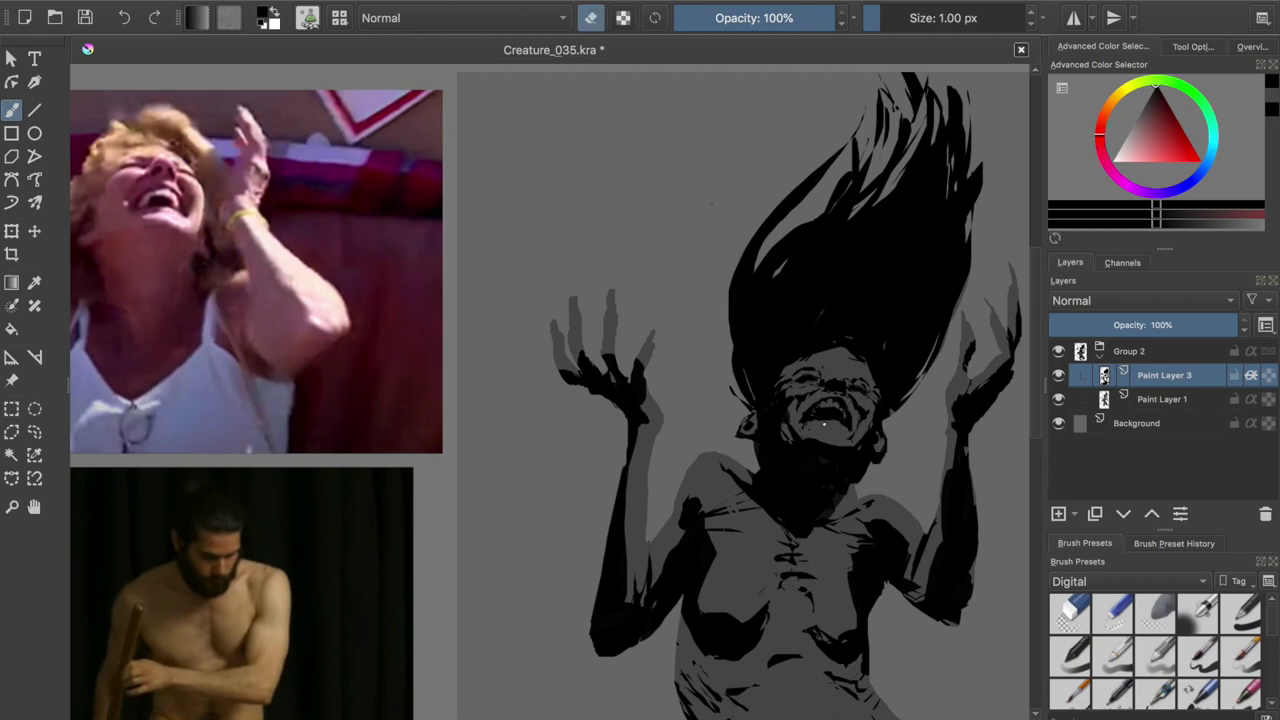
pyautogui.press('e')
pyautogui.press('e')
pyautogui.press('e')
pyautogui.press('e')
pyautogui.press('e')
pyautogui.press('e')
pyautogui.press('e')
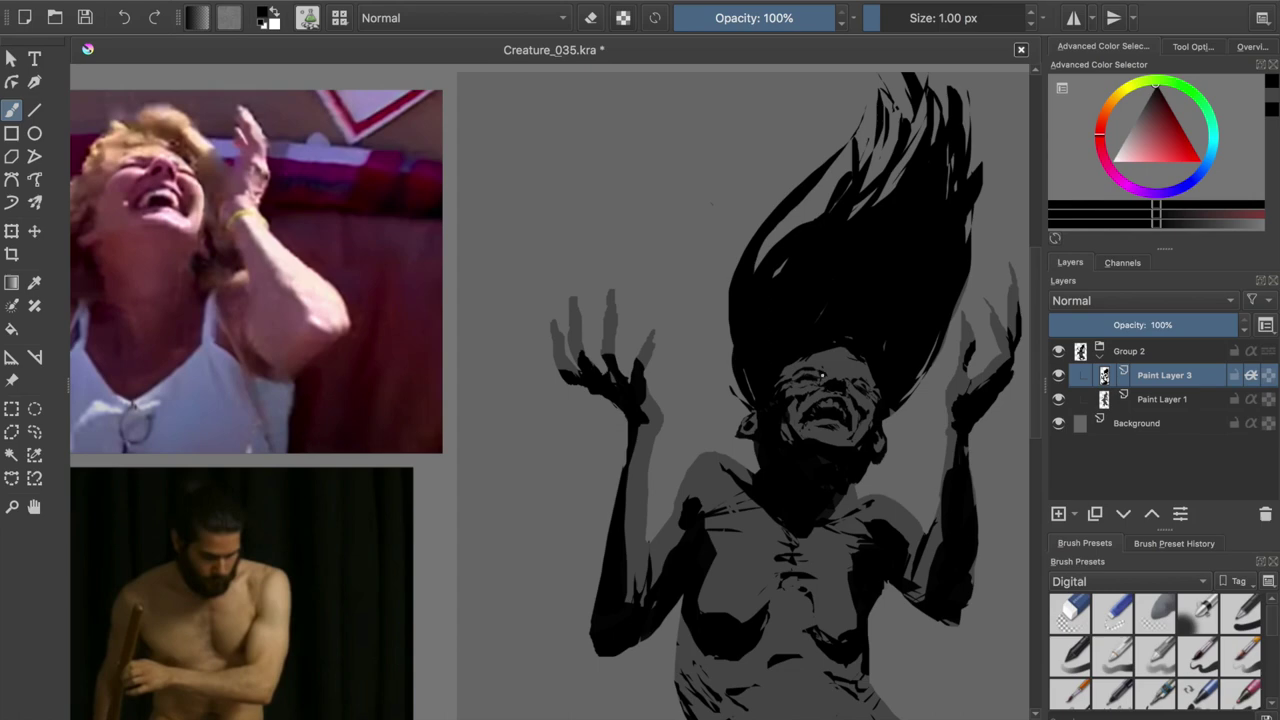
# - Refine the wrinkle detail around the eye and brow
pyautogui.press('e')
pyautogui.hotkey('ctrl', 's')
pyautogui.press('e')
pyautogui.moveTo(832, 383); pyautogui.dragTo(838, 447)
pyautogui.press('e')
pyautogui.press('e')
pyautogui.press('e')
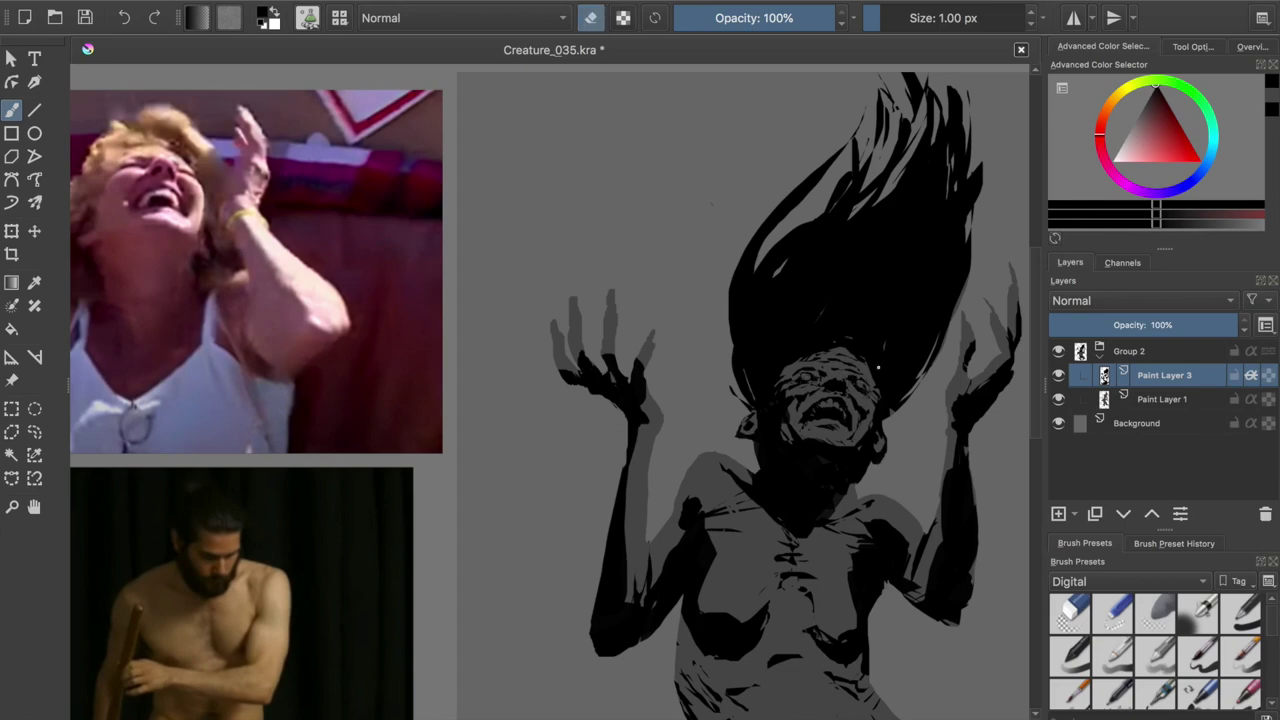
pyautogui.moveTo(806, 378); pyautogui.dragTo(855, 395)
pyautogui.press('e')
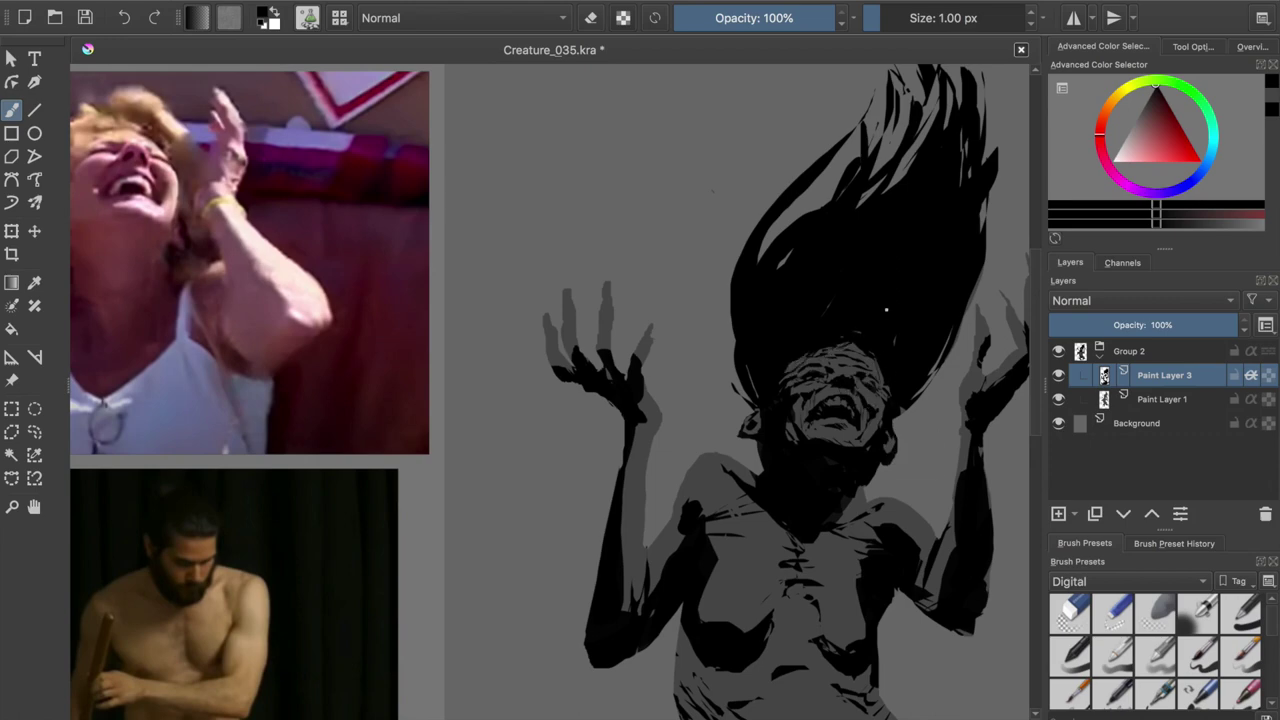
pyautogui.press('e')
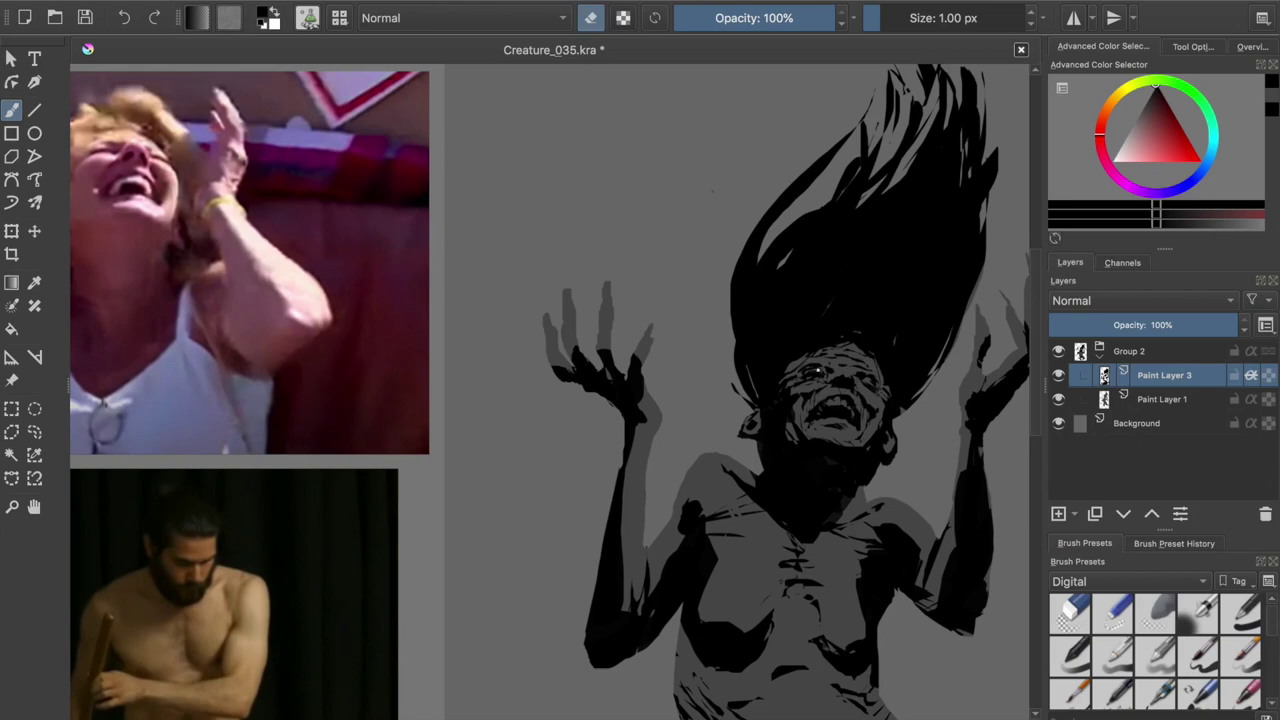
pyautogui.press('e')
pyautogui.press('e')
pyautogui.press('e')
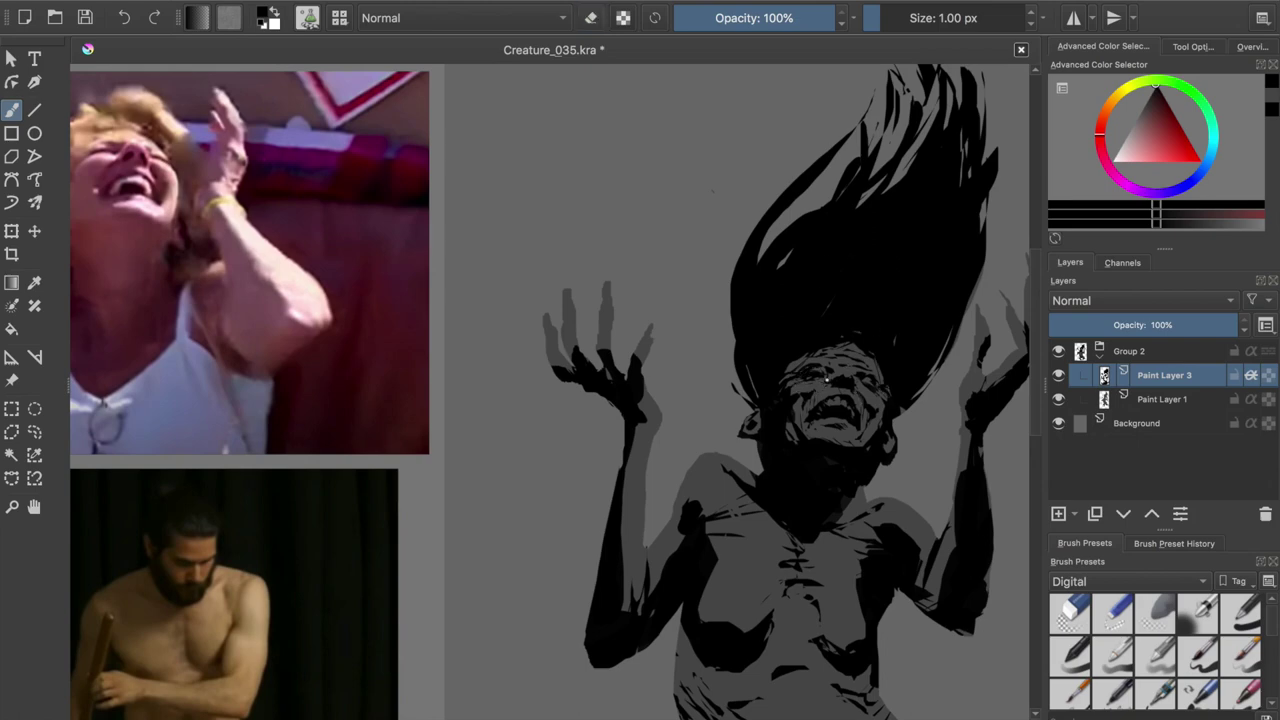
pyautogui.press('e')
pyautogui.press('e')
pyautogui.press('e')
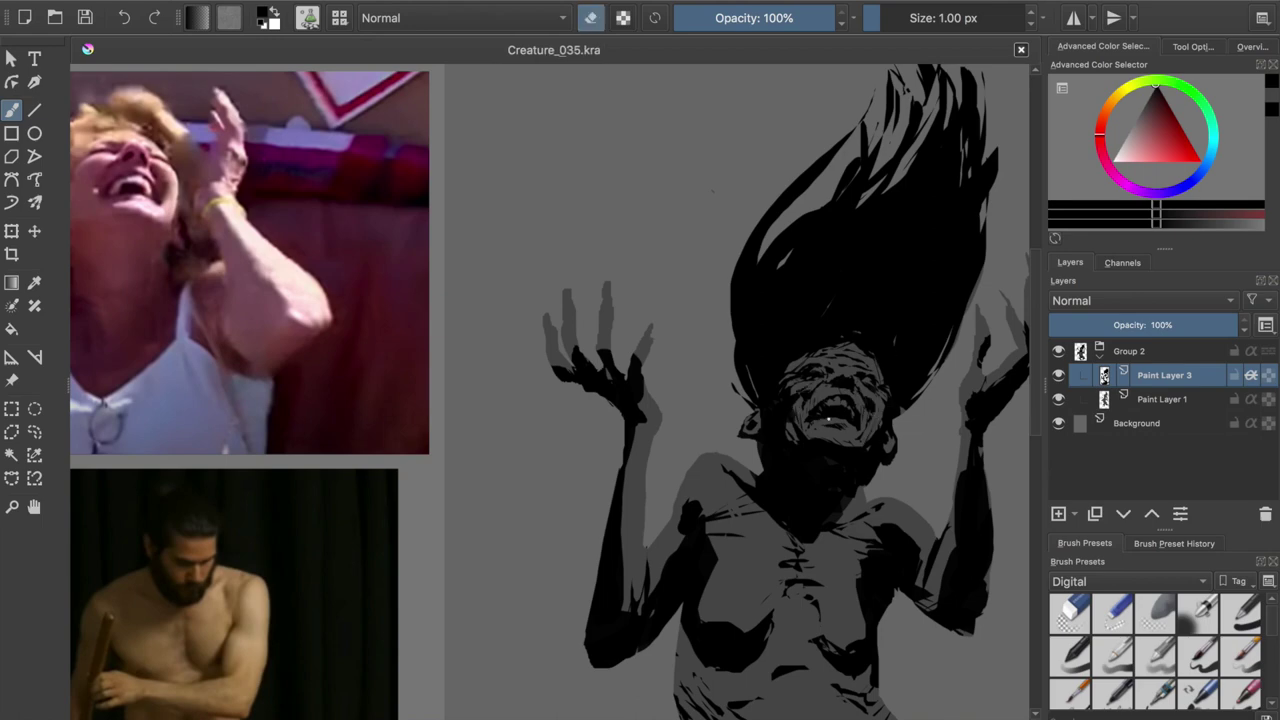
pyautogui.scroll(-1, 640, 390)
pyautogui.press('e')
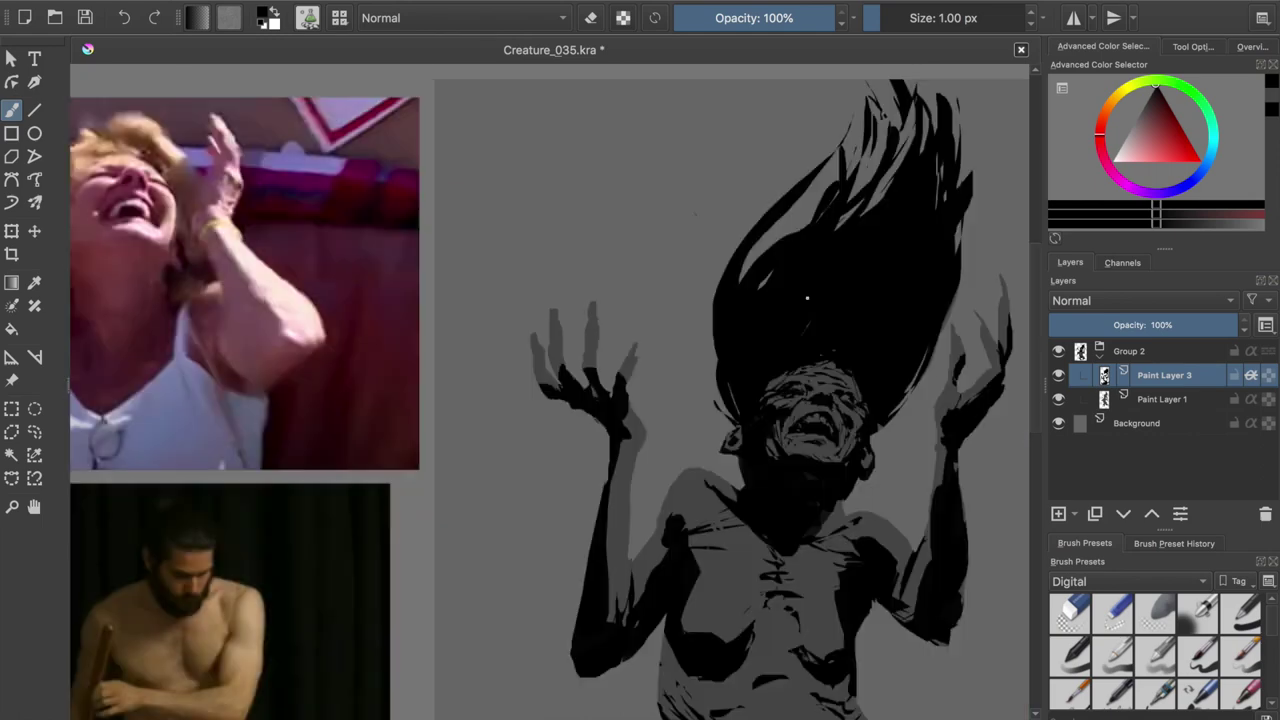
# - Save the painting and reposition the view on the raised left hand
pyautogui.hotkey('ctrl', 's')
pyautogui.click(695, 213)
pyautogui.scroll(-3, 700, 250)
pyautogui.scroll(-2, 760, 350)
pyautogui.scroll(5, 768, 324)
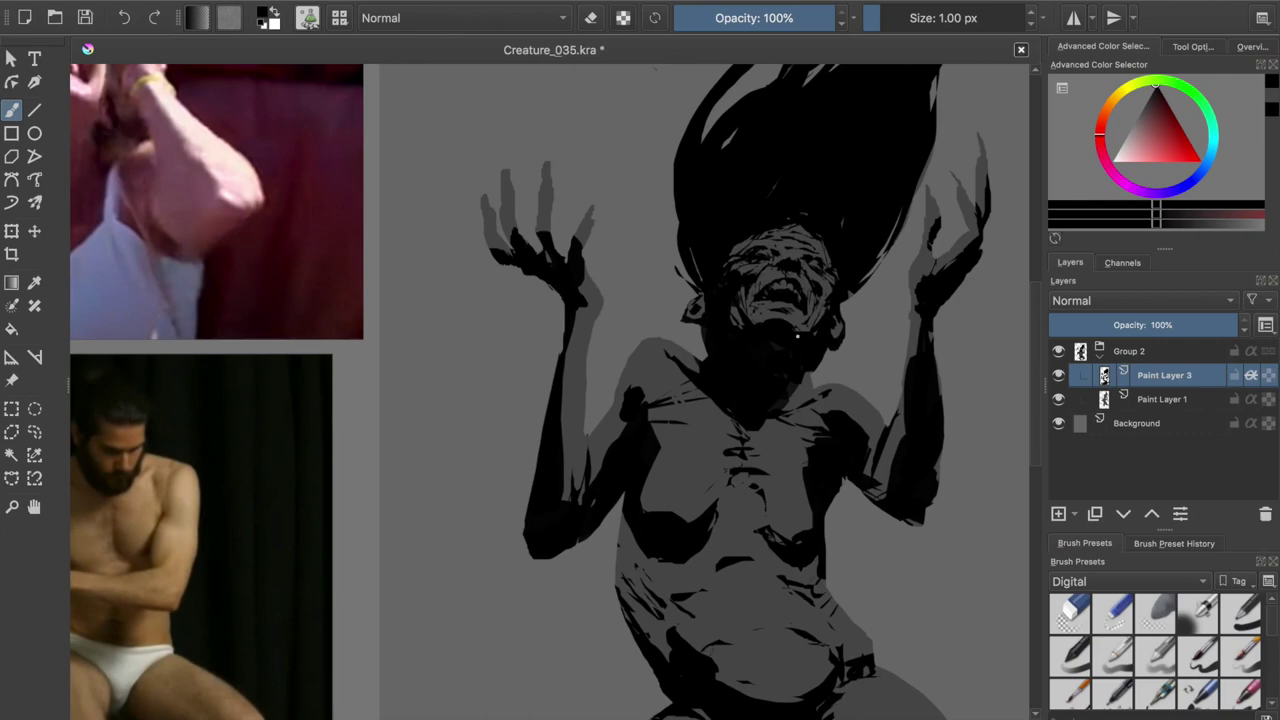
# - Toggle eraser mode and move to Paint Layer 1 with the lighter colour
pyautogui.press('e')
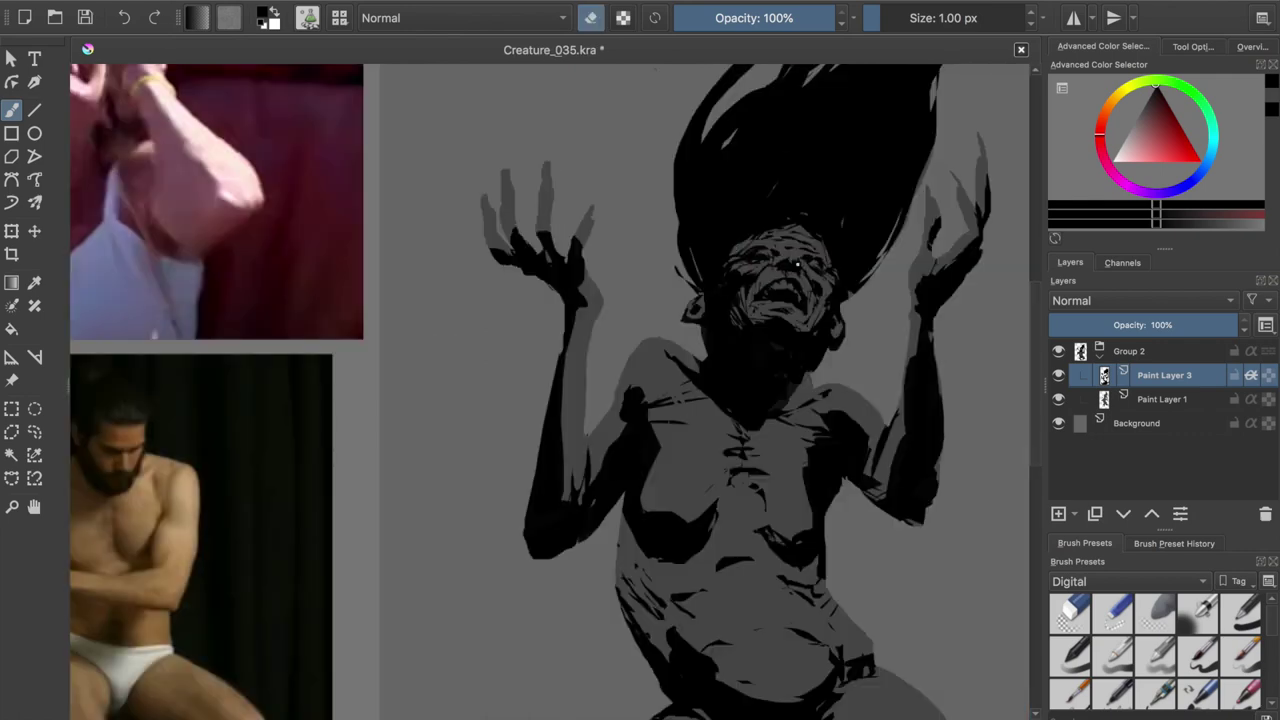
pyautogui.press('e')
pyautogui.press('e')
pyautogui.press('e')
pyautogui.press('e')
pyautogui.press('pagedown')
pyautogui.press('e')
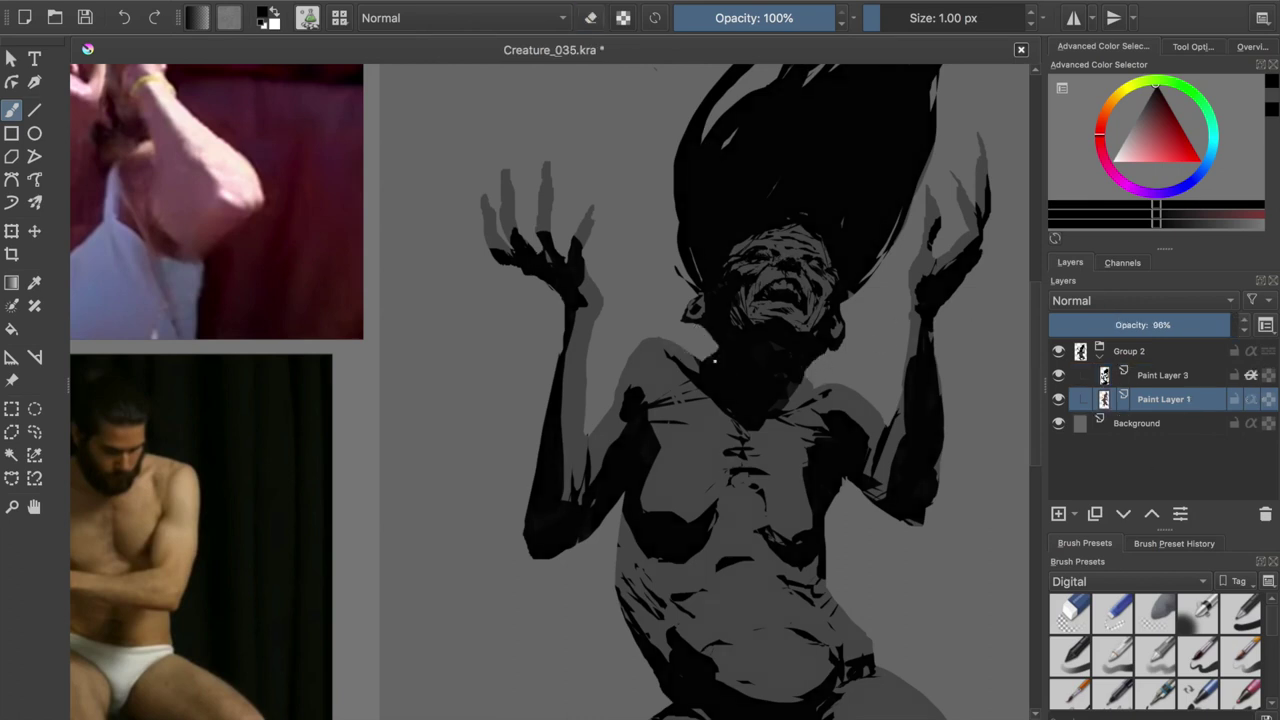
pyautogui.press('x')
pyautogui.press('e')
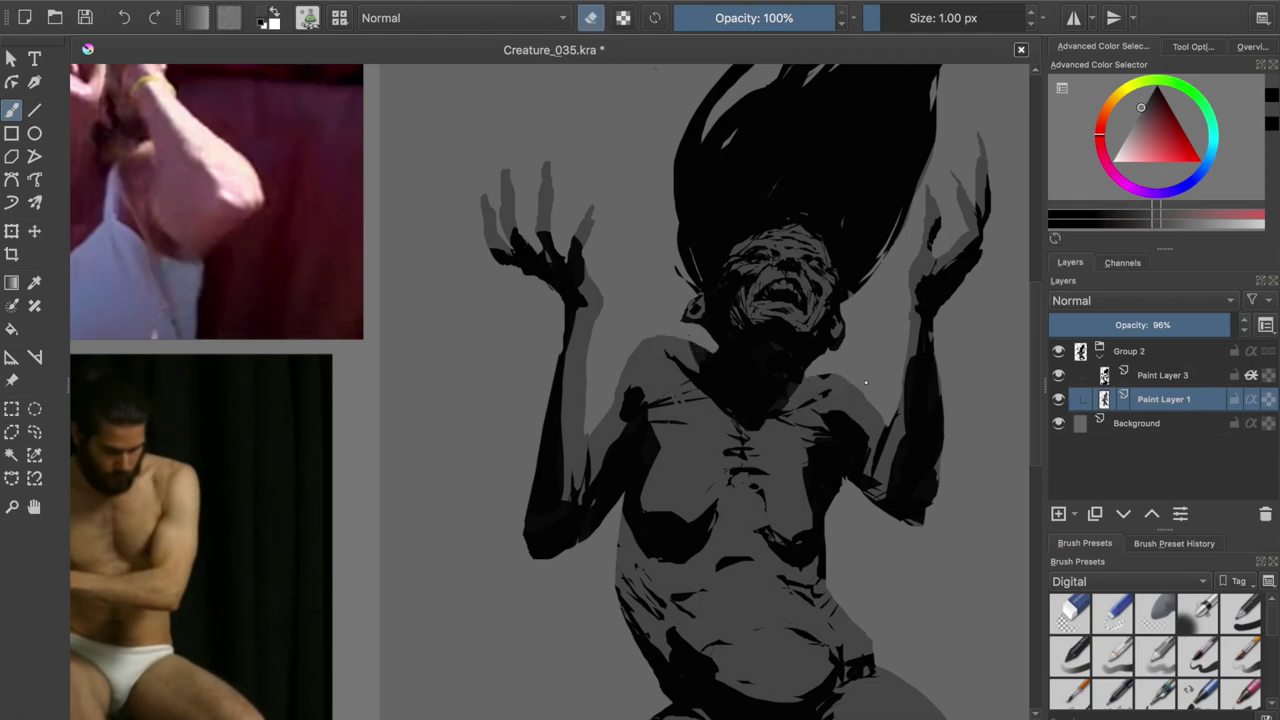
# - Return to Paint Layer 3 and reset the painting colour to black
pyautogui.press('pageup')
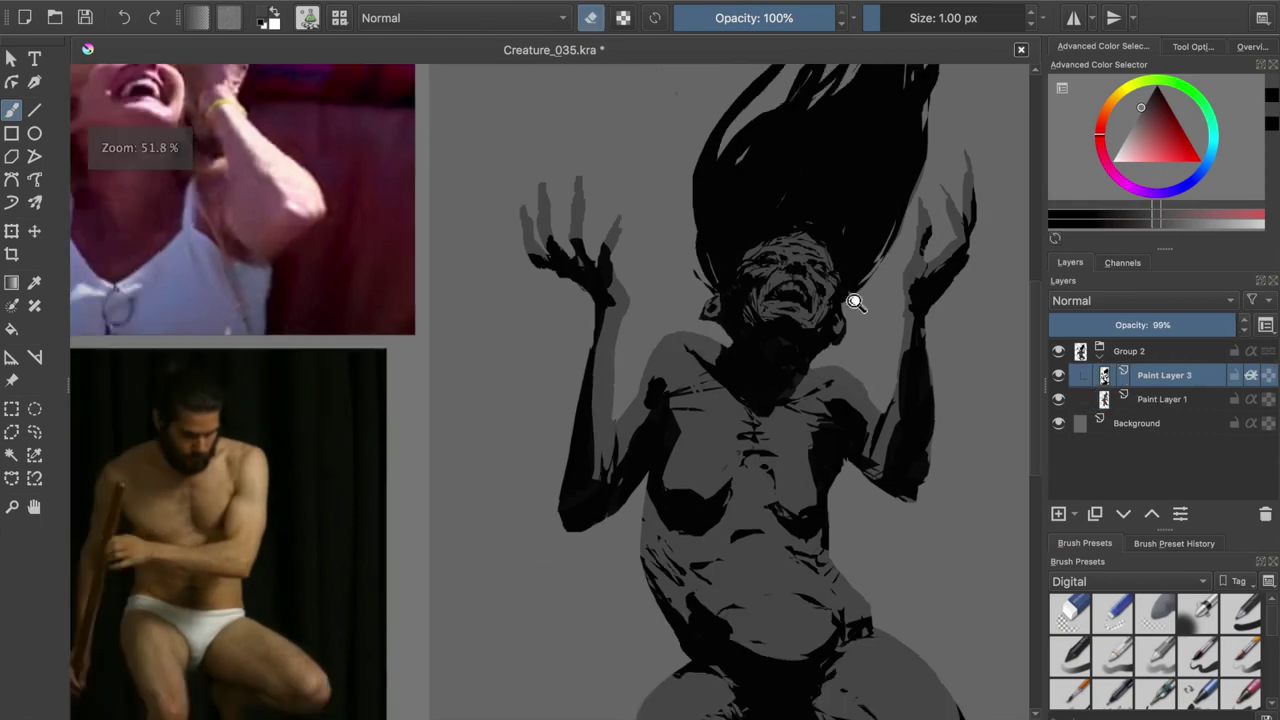
pyautogui.press('pagedown')
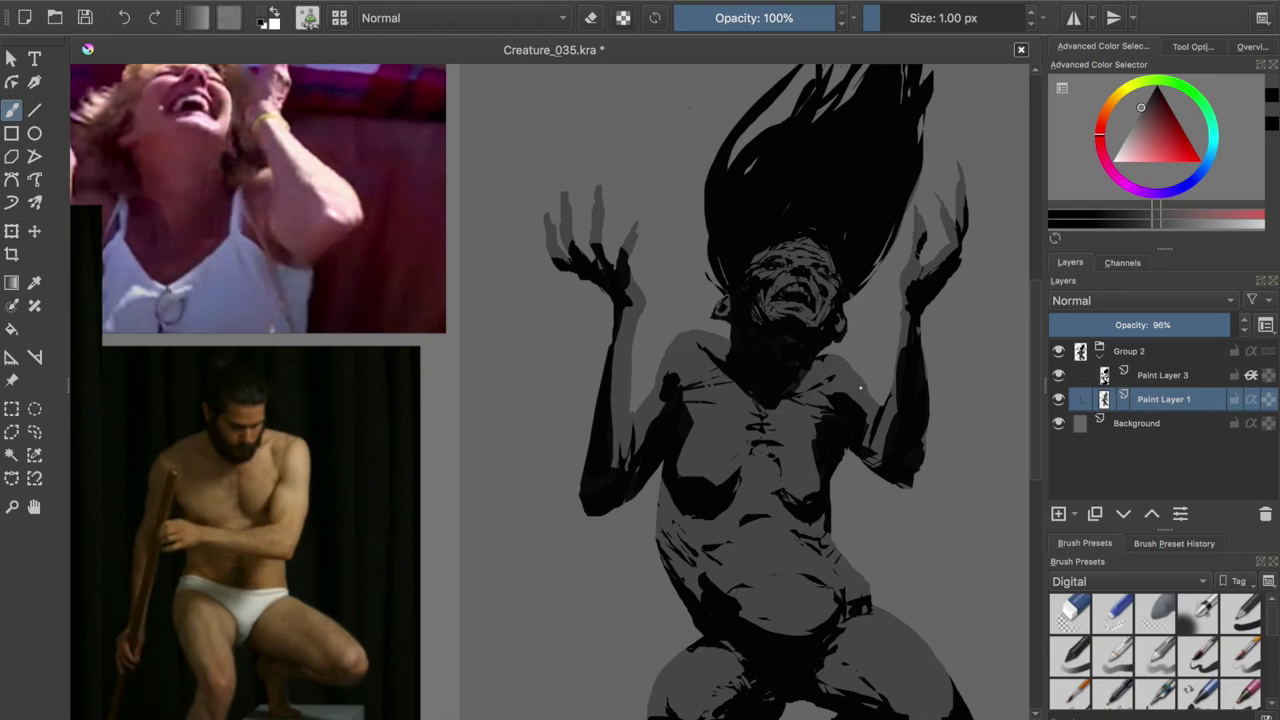
pyautogui.press('pageup')
pyautogui.press('e')
pyautogui.press('d')
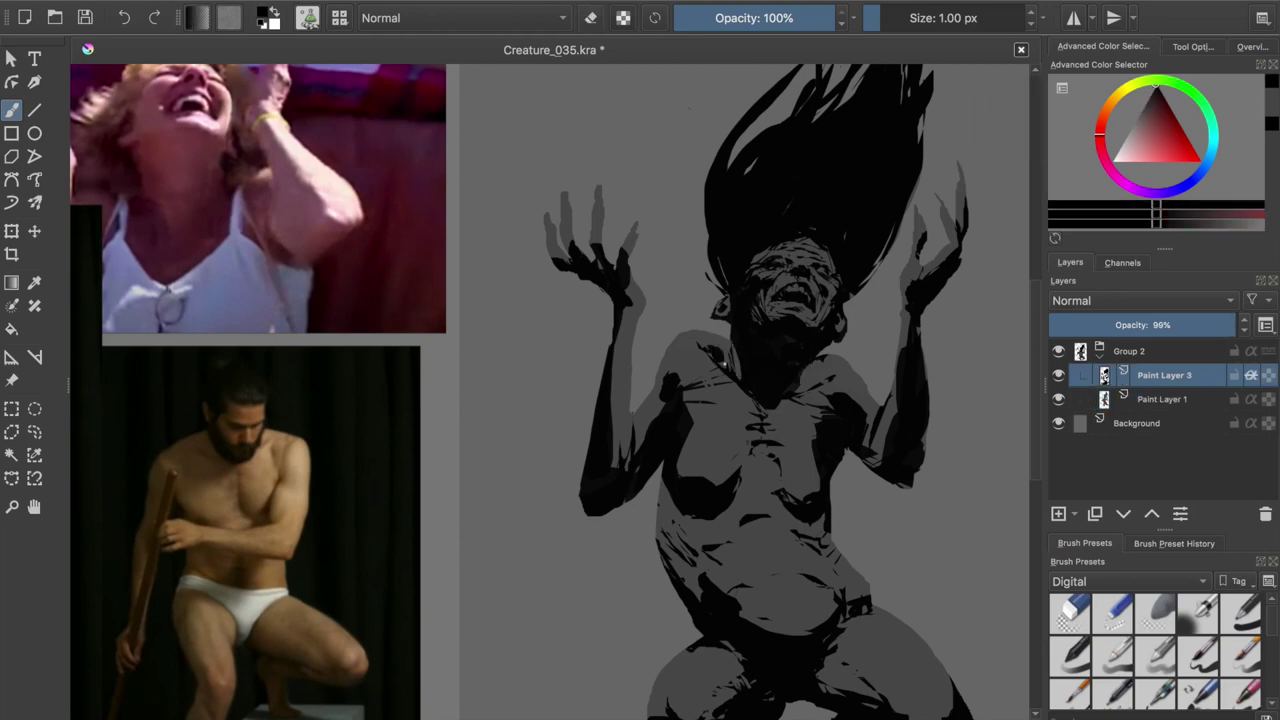
# - Alternate painting and erasing black shadows on the left hand's fingers
pyautogui.press('e')
pyautogui.press('e')
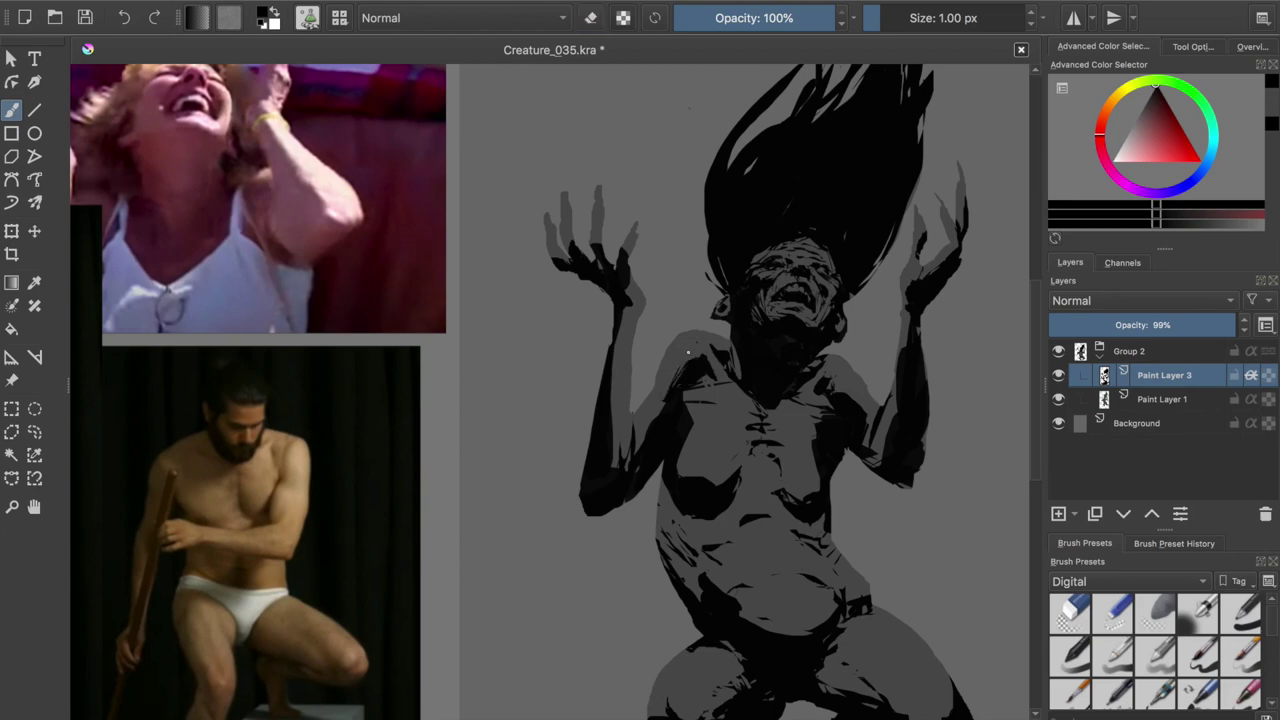
pyautogui.press('e')
pyautogui.press('e')
pyautogui.press('e')
pyautogui.press('e')
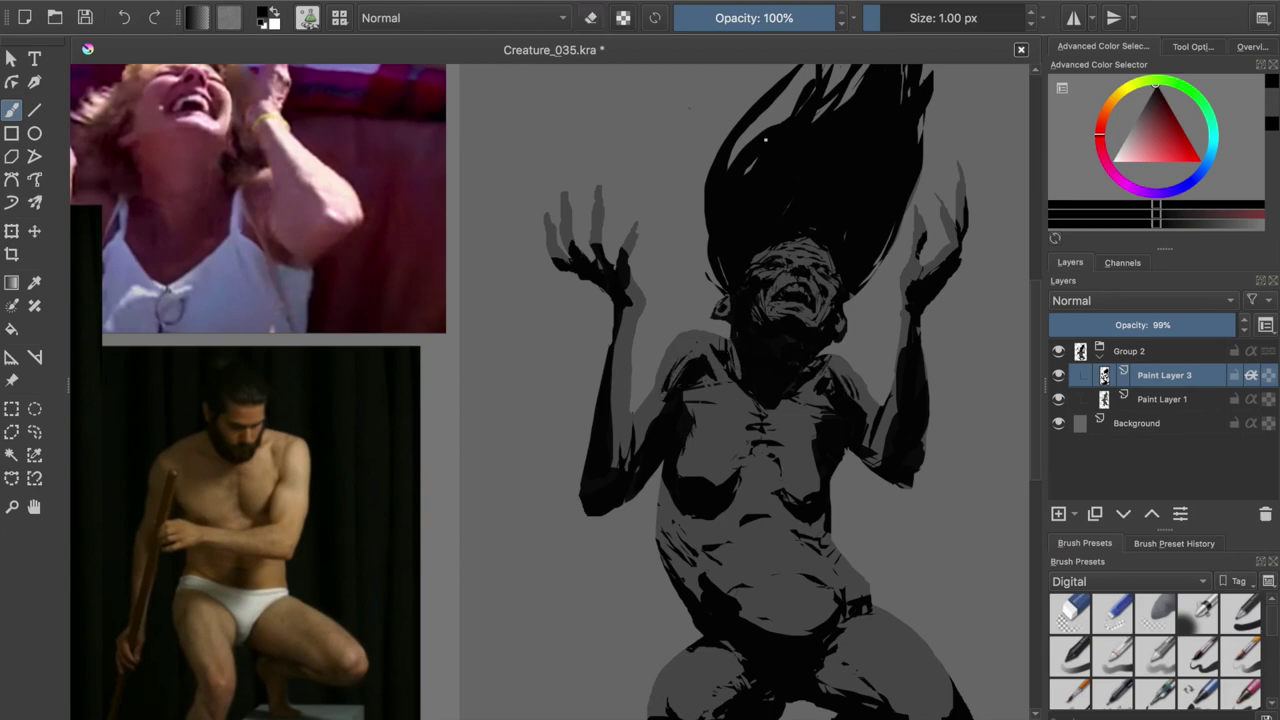
pyautogui.press('e')
pyautogui.press('e')
pyautogui.press('e')
pyautogui.press('e')
pyautogui.press('e')
pyautogui.press('e')
pyautogui.press('e')
pyautogui.press('e')
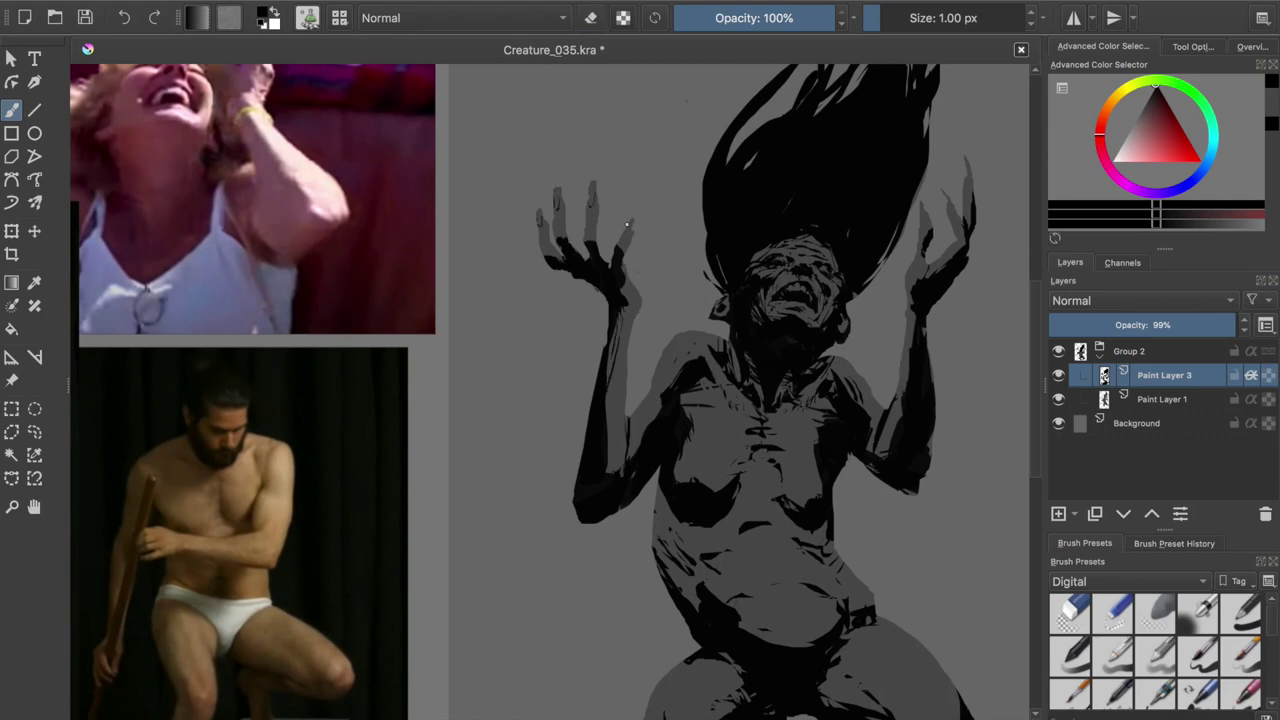
pyautogui.press('e')
pyautogui.press('e')
pyautogui.press('e')
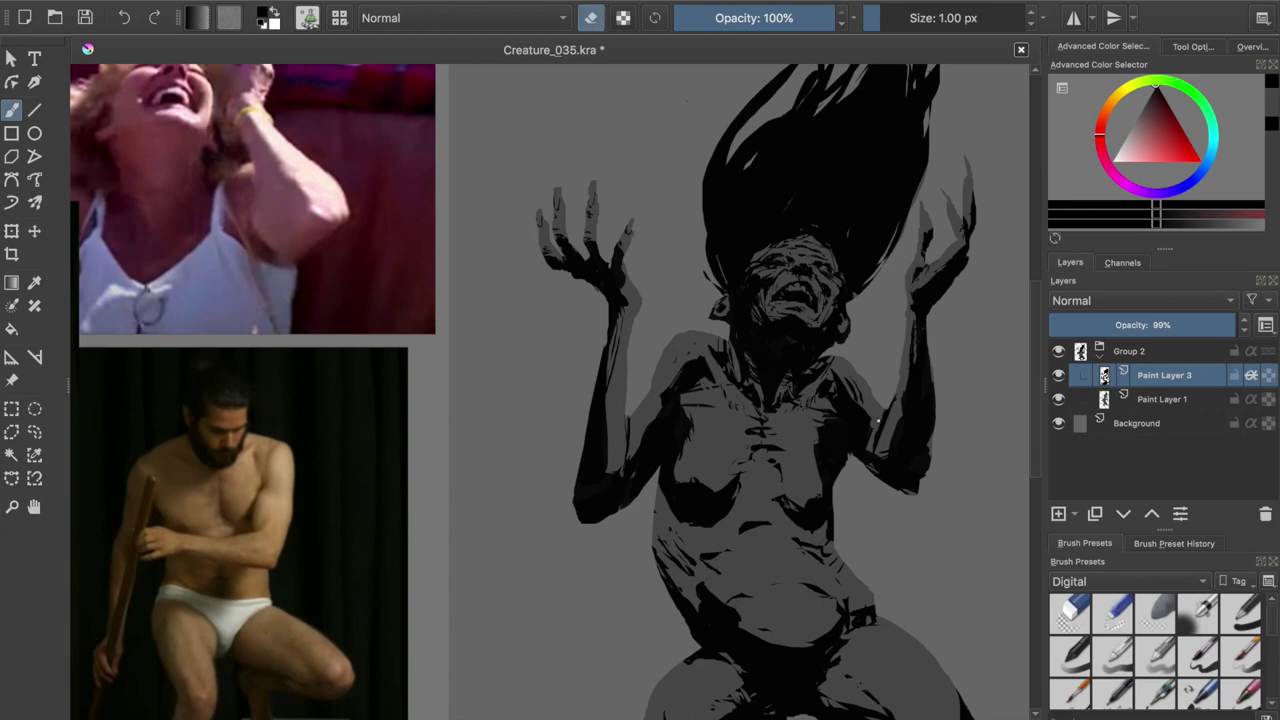
pyautogui.press('e')
pyautogui.press('e')
# - Pan the view, save the painting, and work on Paint Layer 3
pyautogui.press('e')
pyautogui.moveTo(845, 399); pyautogui.dragTo(803, 373)
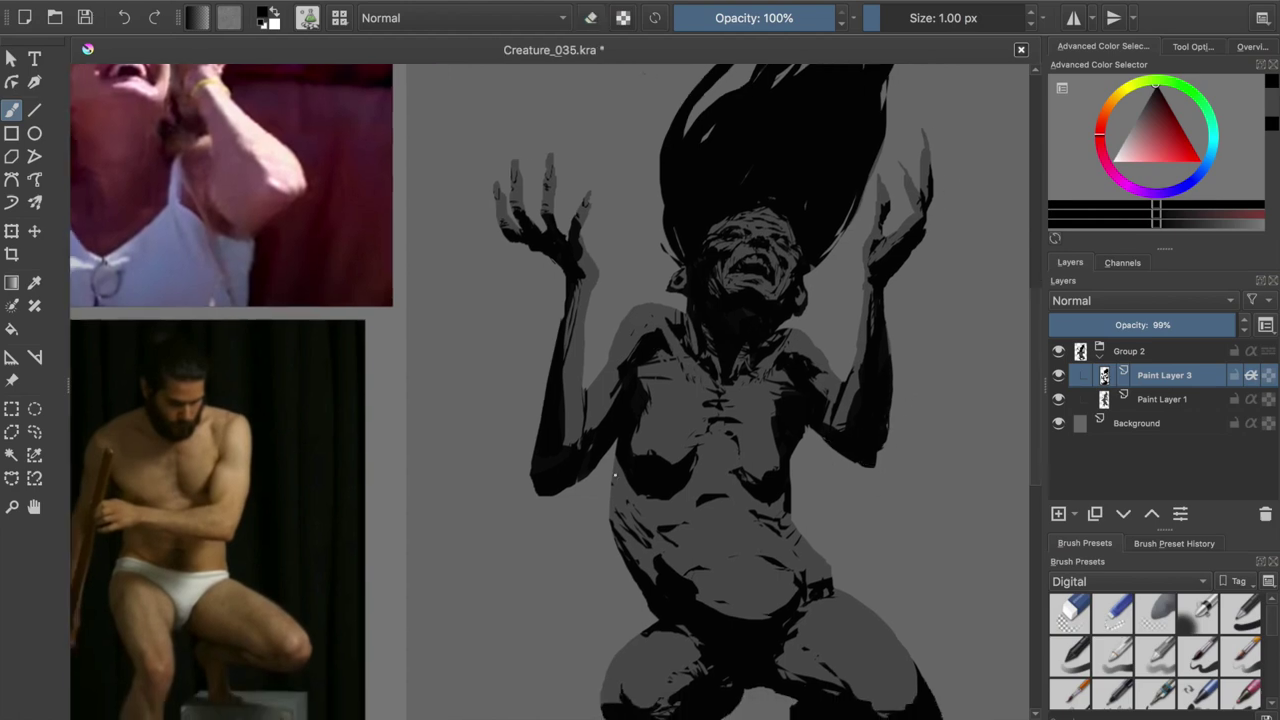
pyautogui.press('e')
pyautogui.press('e')
pyautogui.press('pagedown')
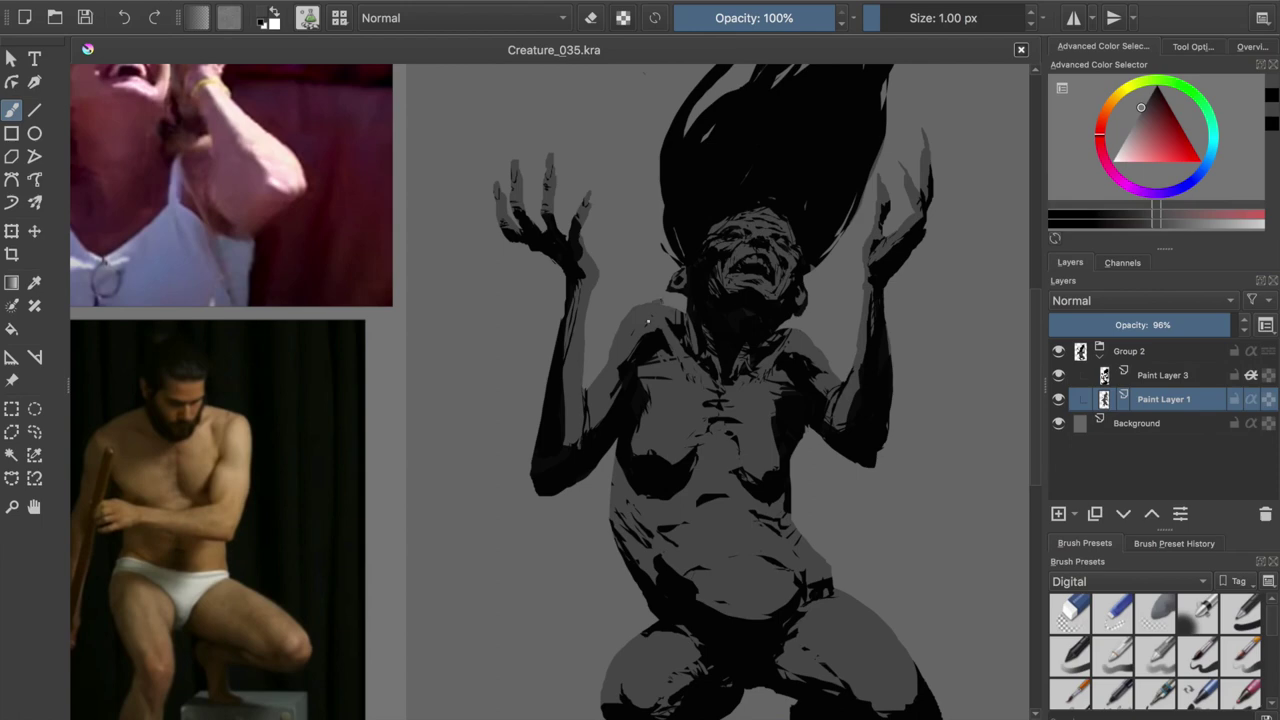
pyautogui.press('pageup')
pyautogui.hotkey('ctrl', 's')
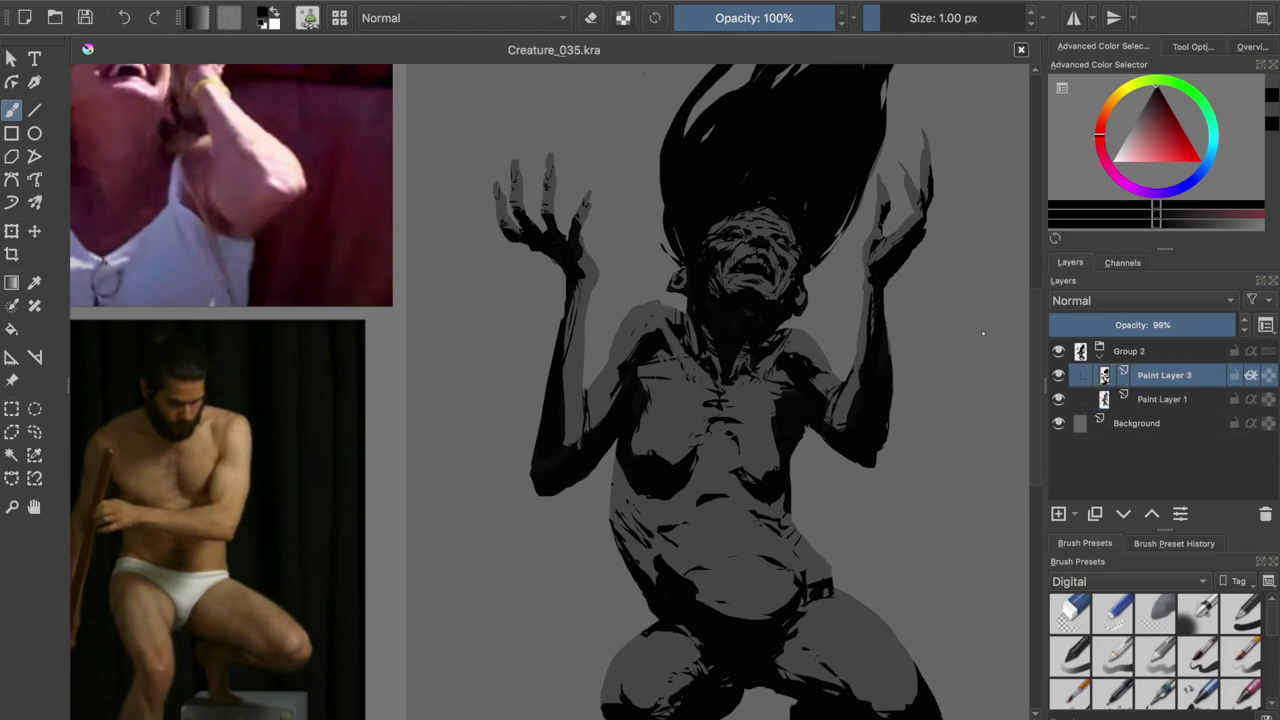
# - Paint small dark strokes on the lower belly and erase back the overshoots
pyautogui.moveTo(983, 334); pyautogui.dragTo(967, 300)
pyautogui.moveTo(760, 572)
pyautogui.mouseDown()
pyautogui.moveTo(712, 582)
pyautogui.moveTo(690, 568)
pyautogui.moveTo(810, 556)
pyautogui.moveTo(645, 590)
pyautogui.mouseUp()
pyautogui.press('e')
pyautogui.moveTo(640, 522)
pyautogui.mouseDown()
pyautogui.moveTo(655, 542)
pyautogui.moveTo(752, 502)
pyautogui.moveTo(744, 489)
pyautogui.mouseUp()
pyautogui.press('e')
pyautogui.press('e')
pyautogui.press('e')
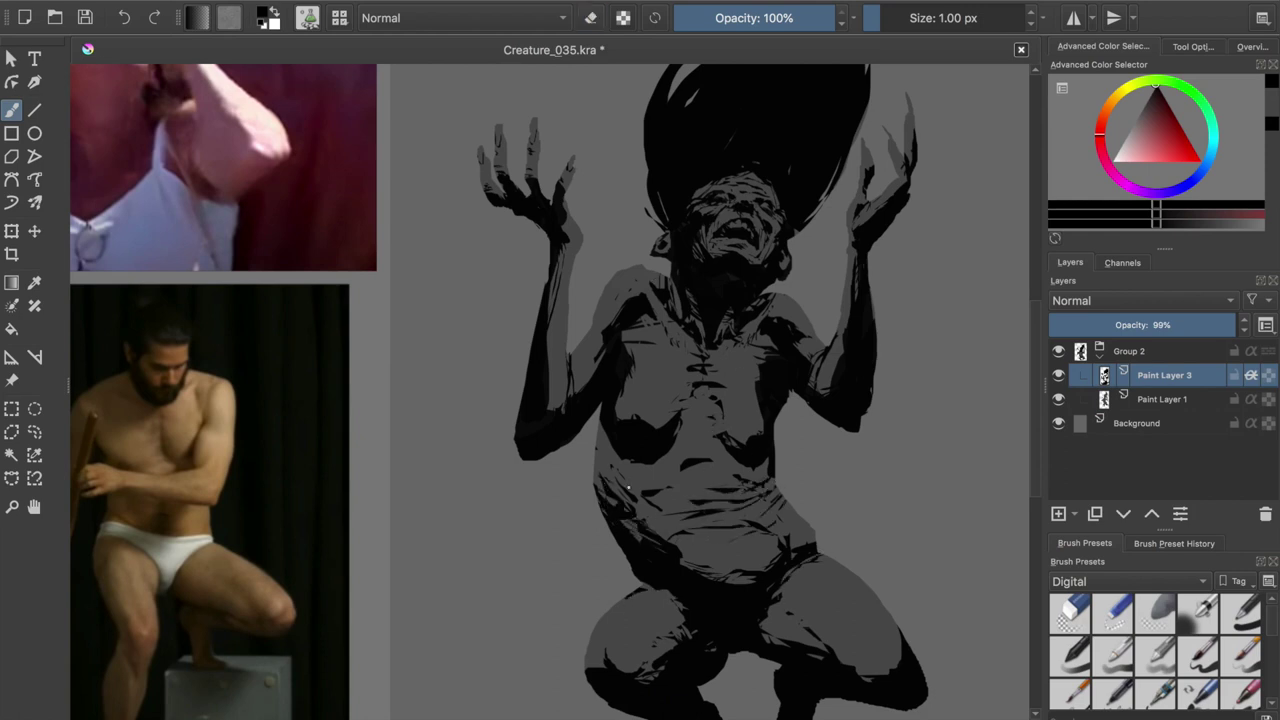
# - Add and lighten dark marks across the left, middle and right chest
pyautogui.press('e')
pyautogui.moveTo(763, 386); pyautogui.dragTo(763, 436)
pyautogui.press('e')
pyautogui.moveTo(631, 344); pyautogui.dragTo(628, 388)
pyautogui.press('e')
pyautogui.moveTo(704, 372); pyautogui.dragTo(712, 362)
pyautogui.press('e')
pyautogui.moveTo(720, 424); pyautogui.dragTo(730, 440)
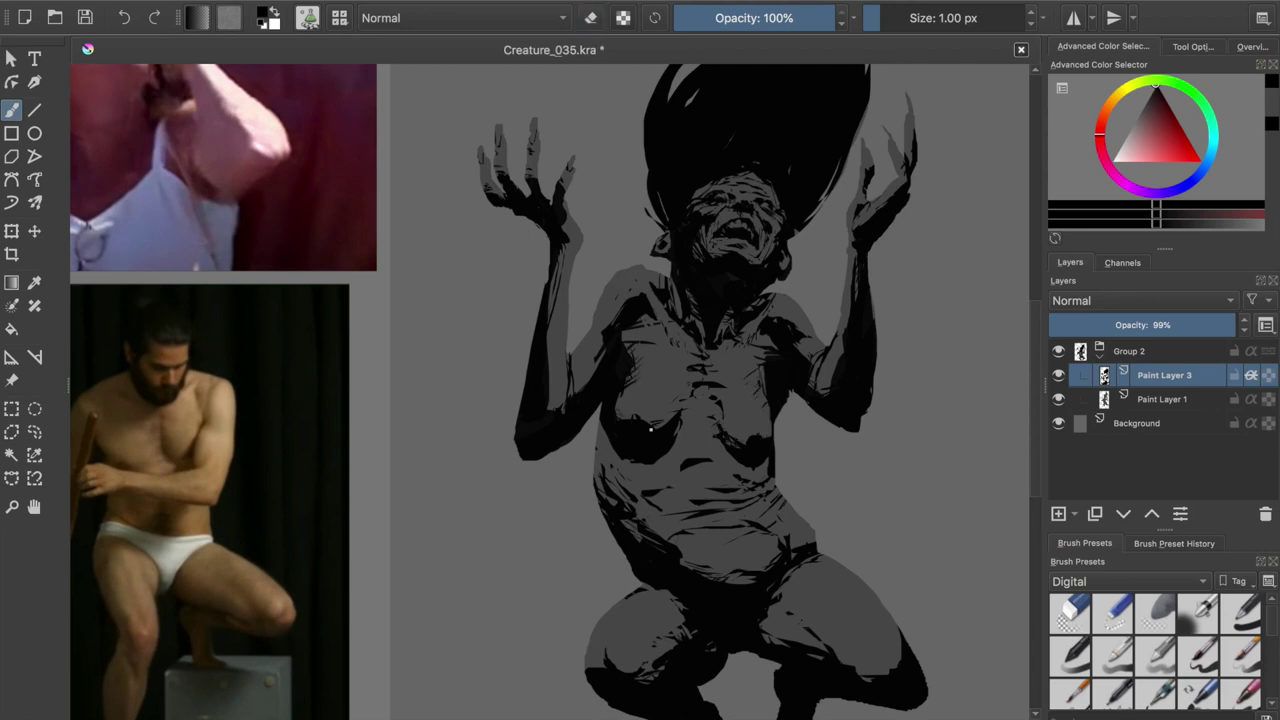
# - Add small dark strokes at the left shoulder, toggling eraser mode
pyautogui.press('e')
pyautogui.press('e')
pyautogui.press('e')
pyautogui.press('e')
pyautogui.moveTo(614, 296); pyautogui.dragTo(604, 310)
pyautogui.press('e')
pyautogui.press('e')
pyautogui.press('e')
pyautogui.press('e')
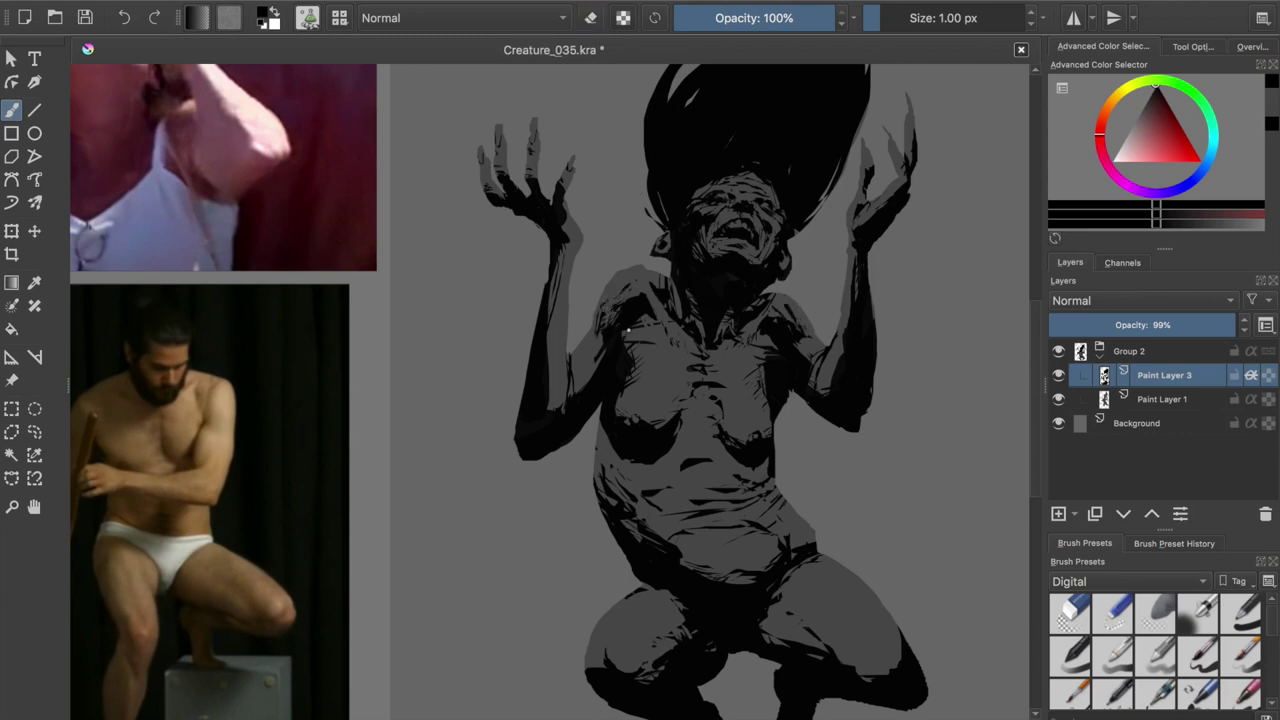
pyautogui.press('e')
pyautogui.press('e')
pyautogui.press('e')
pyautogui.press('e')
pyautogui.scroll(1, 731, 406)
pyautogui.press('e')
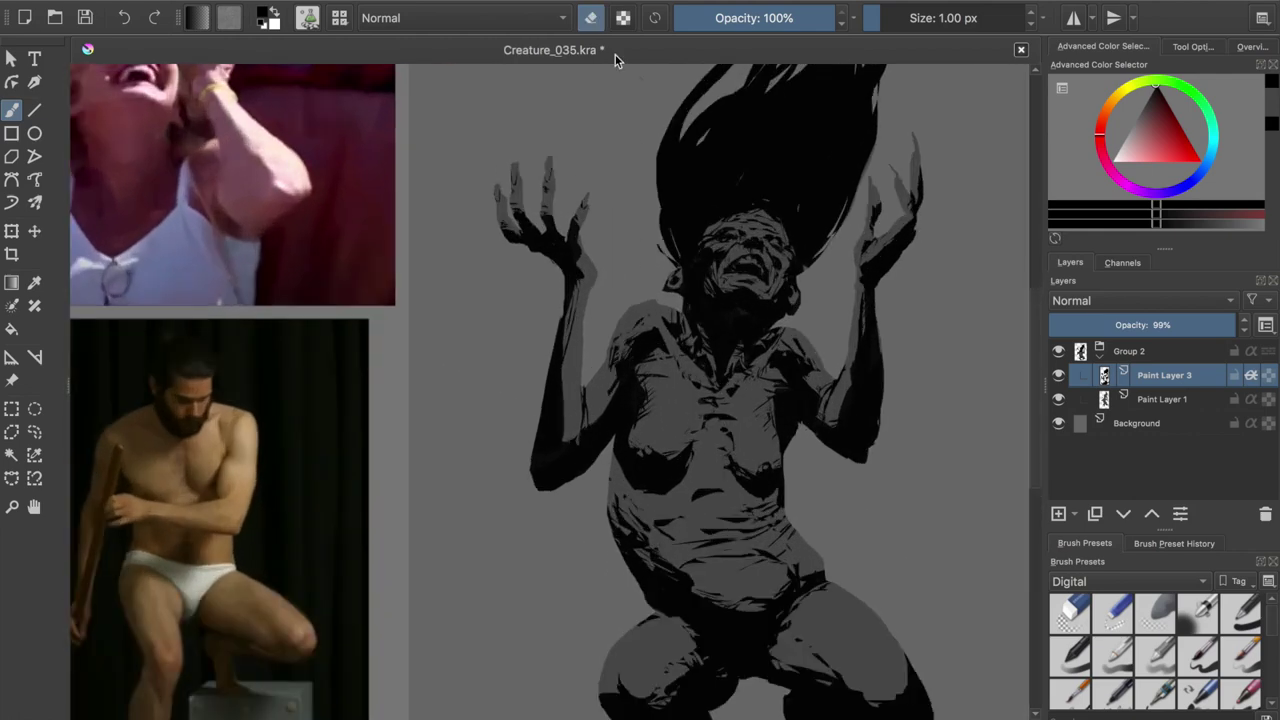
pyautogui.press('e')
pyautogui.press('e')
pyautogui.press('e')
pyautogui.press('e')
# - Save the painting and add small dark marks on the chest
pyautogui.press('e')
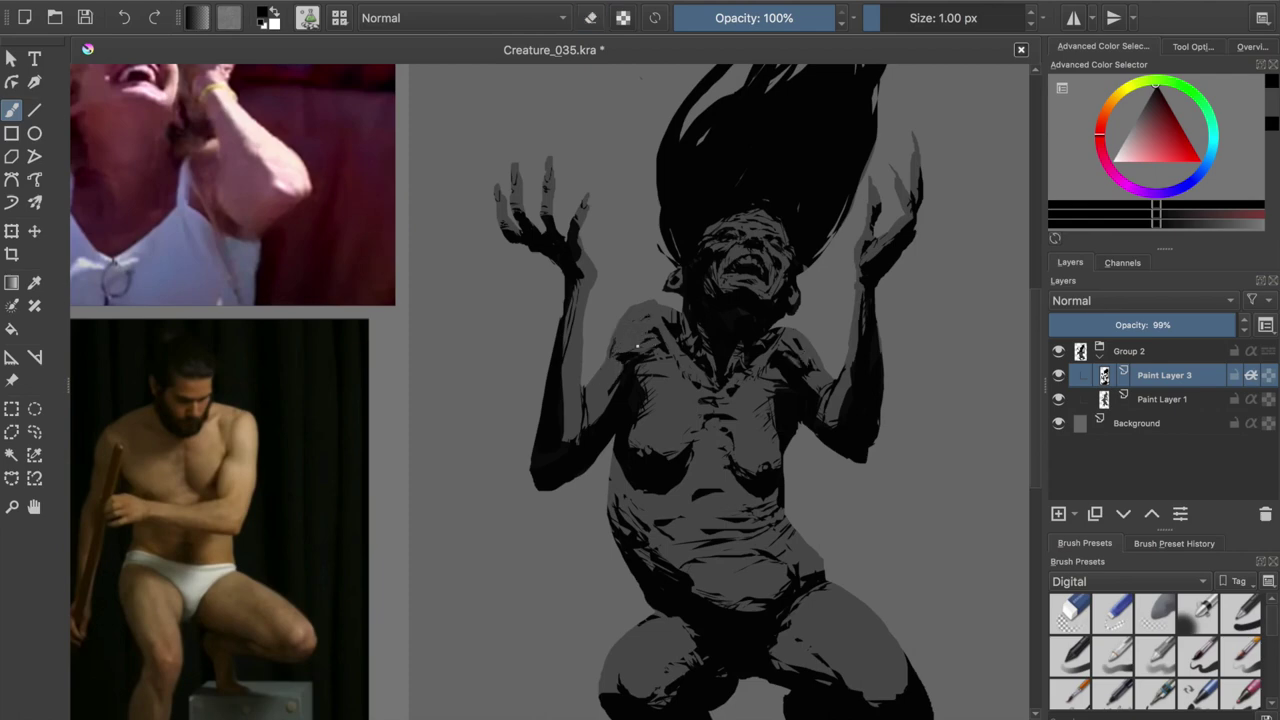
pyautogui.hotkey('ctrl', 's')
pyautogui.press('e')
pyautogui.press('e')
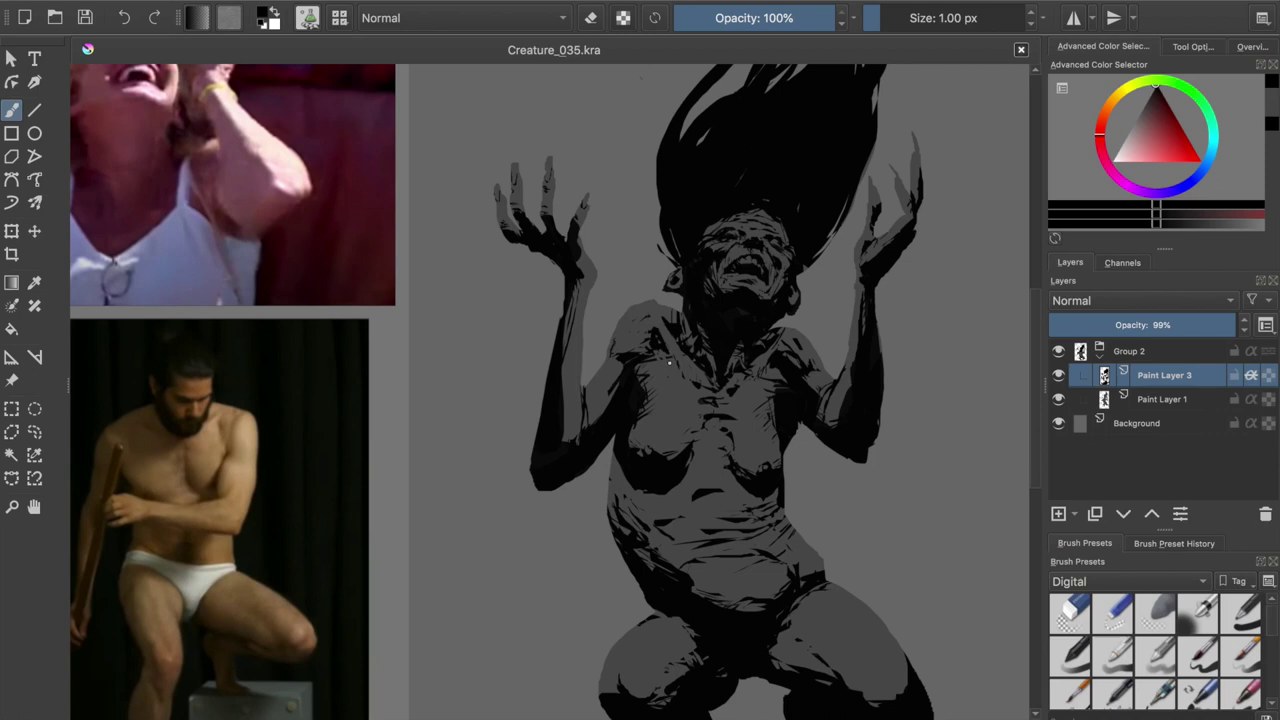
pyautogui.moveTo(689, 396); pyautogui.dragTo(713, 384)
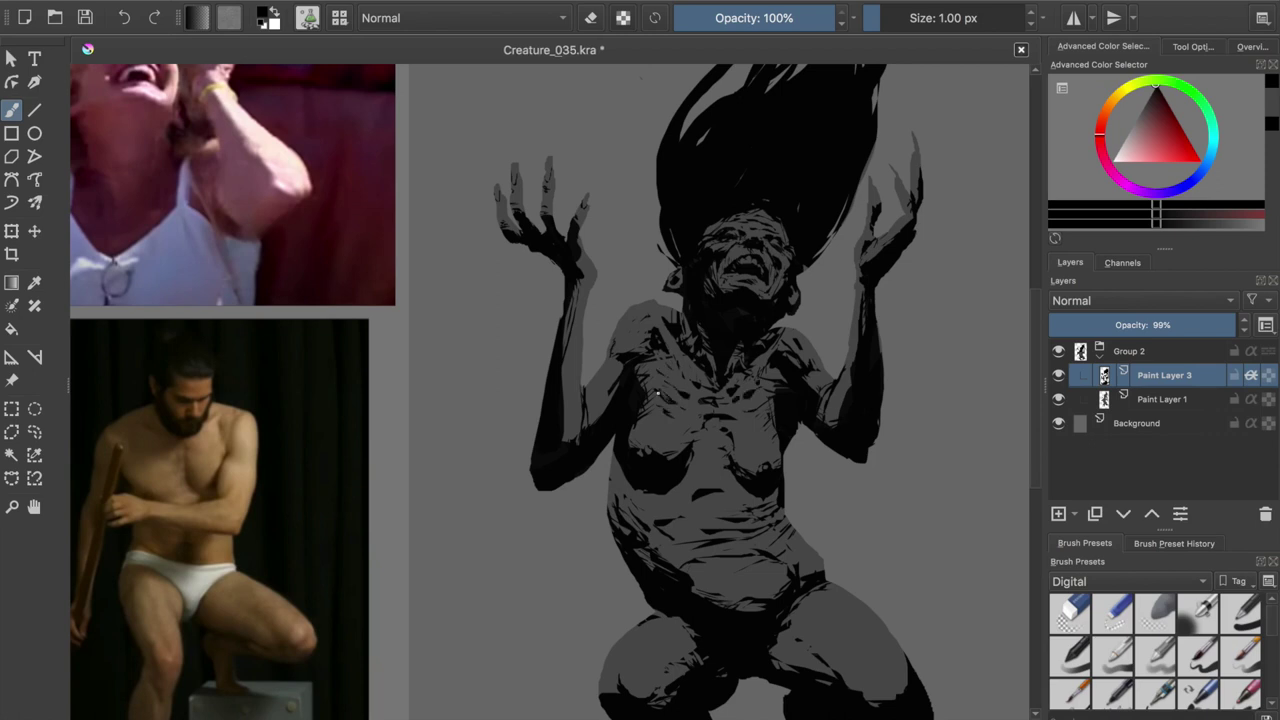
pyautogui.press('e')
pyautogui.press('e')
# - Lighten the dark marks under the left breast, toggling between eraser and brush
pyautogui.press('e')
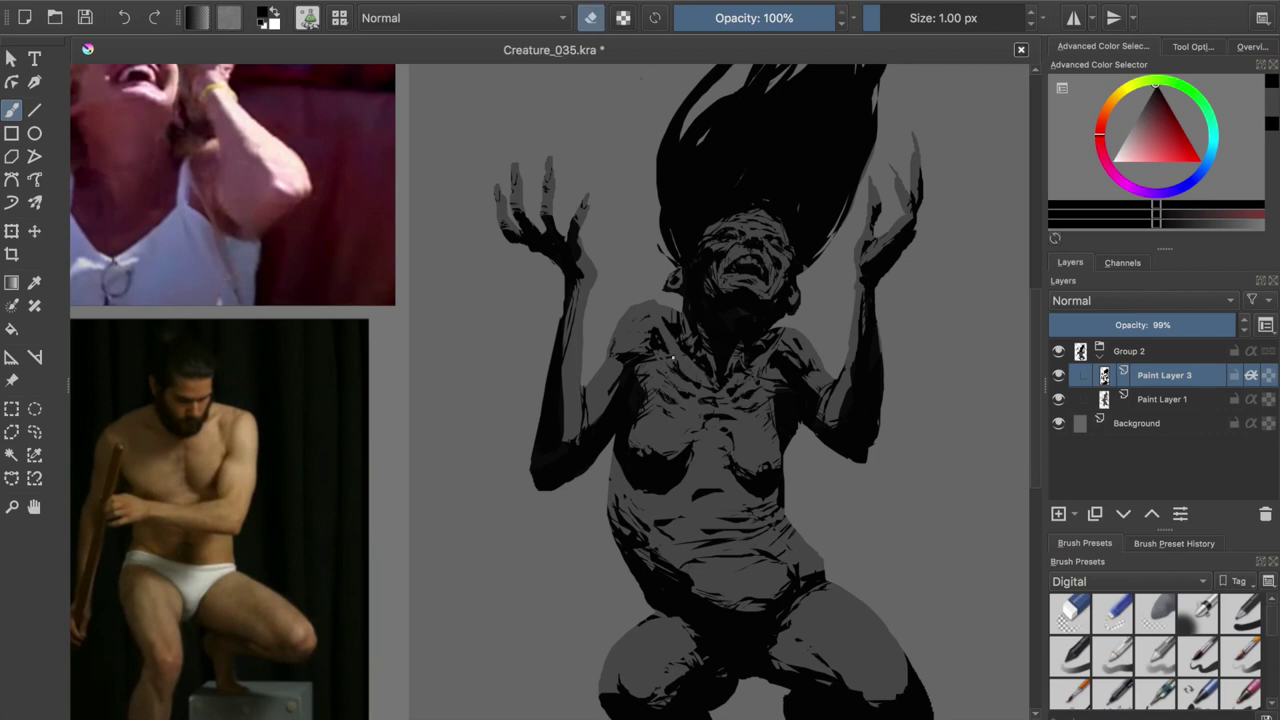
pyautogui.press('e')
pyautogui.press('e')
pyautogui.press('e')
pyautogui.press('e')
pyautogui.moveTo(697, 455)
pyautogui.mouseDown()
pyautogui.moveTo(636, 486)
pyautogui.moveTo(617, 461)
pyautogui.mouseUp()
pyautogui.press('e')
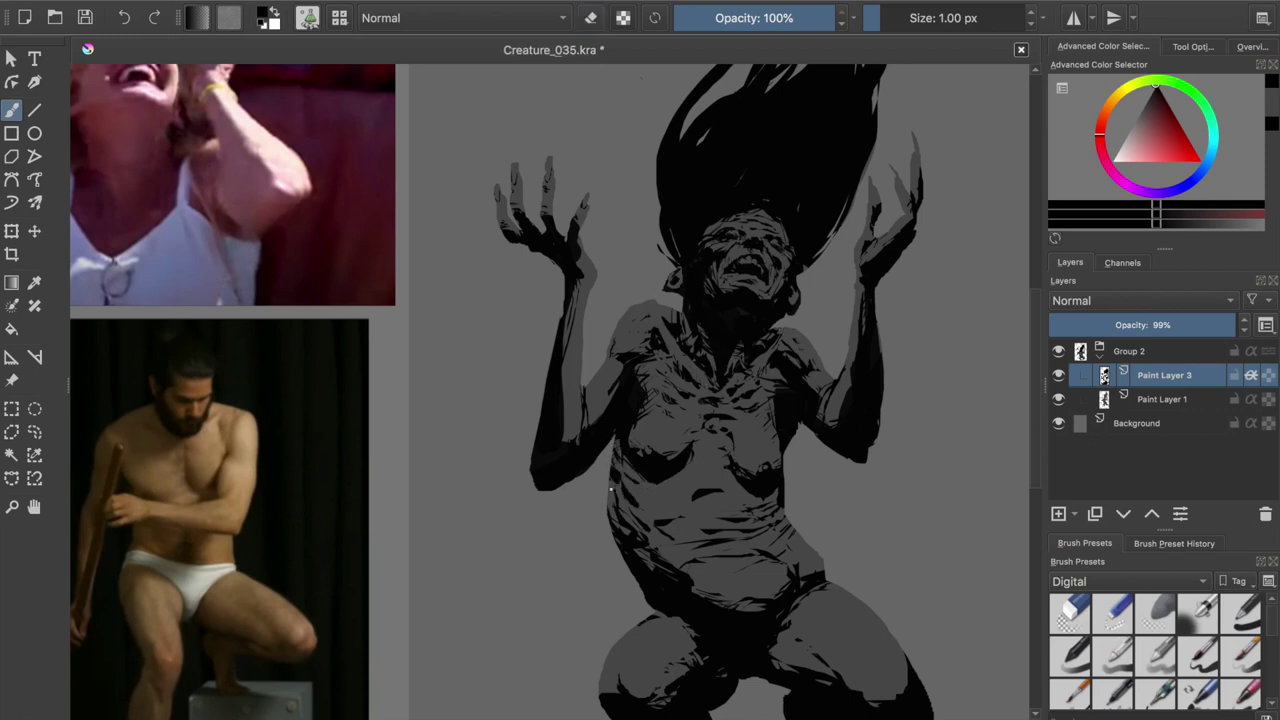
pyautogui.press('e')
pyautogui.press('e')
pyautogui.press('e')
pyautogui.press('e')
pyautogui.press('e')
pyautogui.press('e')
pyautogui.press('e')
pyautogui.press('e')
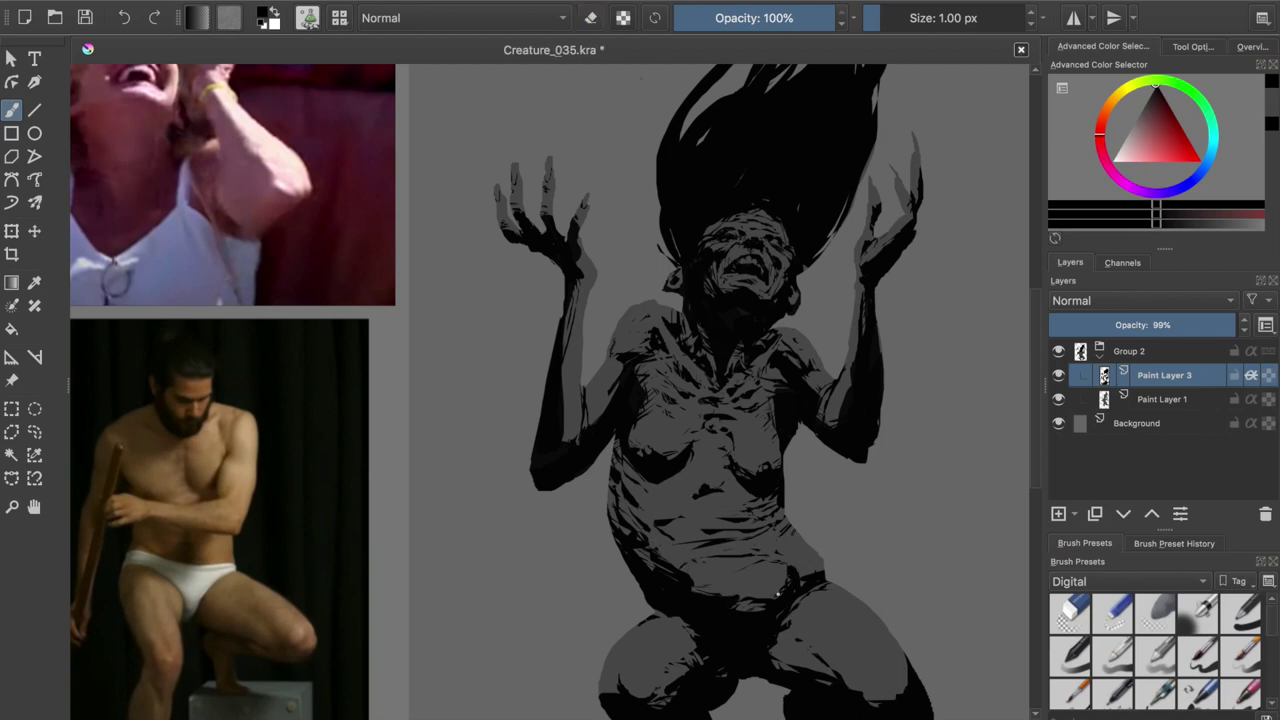
pyautogui.scroll(-2, 745, 598)
pyautogui.press('e')
pyautogui.press('e')
pyautogui.press('e')
pyautogui.press('e')
pyautogui.press('e')
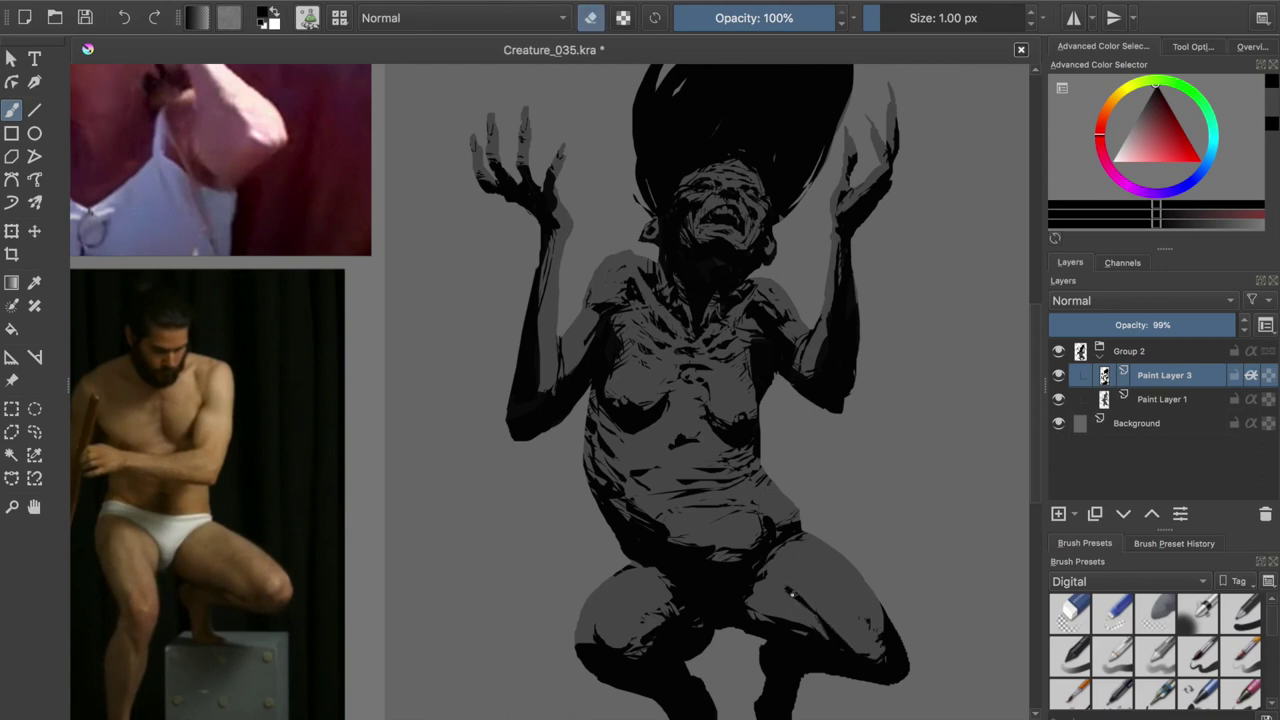
pyautogui.press('e')
pyautogui.press('e')
pyautogui.press('e')
pyautogui.press('e')
pyautogui.press('e')
pyautogui.press('e')
pyautogui.press('e')
pyautogui.press('e')
pyautogui.press('e')
pyautogui.press('e')
pyautogui.press('e')
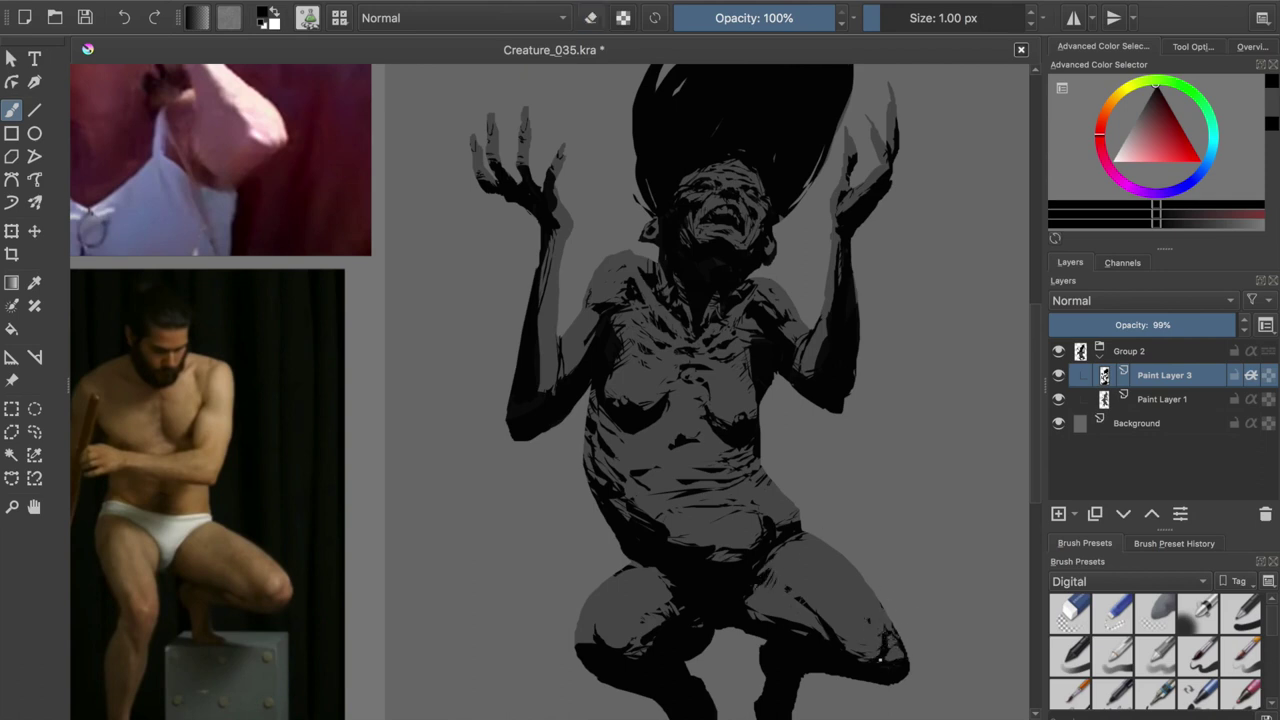
pyautogui.press('e')
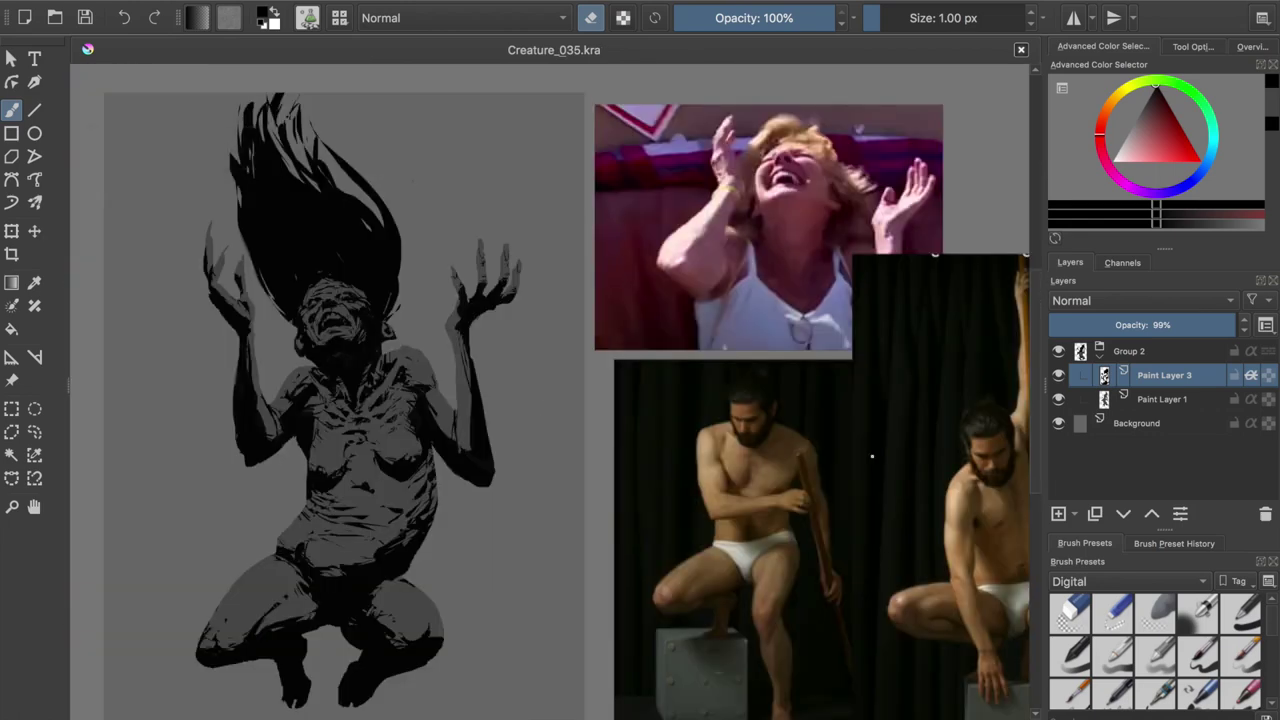
# - Mirror the view and darken the grey knee with a dark stroke
pyautogui.press('m')
pyautogui.press('e')
pyautogui.moveTo(885, 635); pyautogui.dragTo(879, 648)
pyautogui.moveTo(806, 630); pyautogui.dragTo(884, 619)
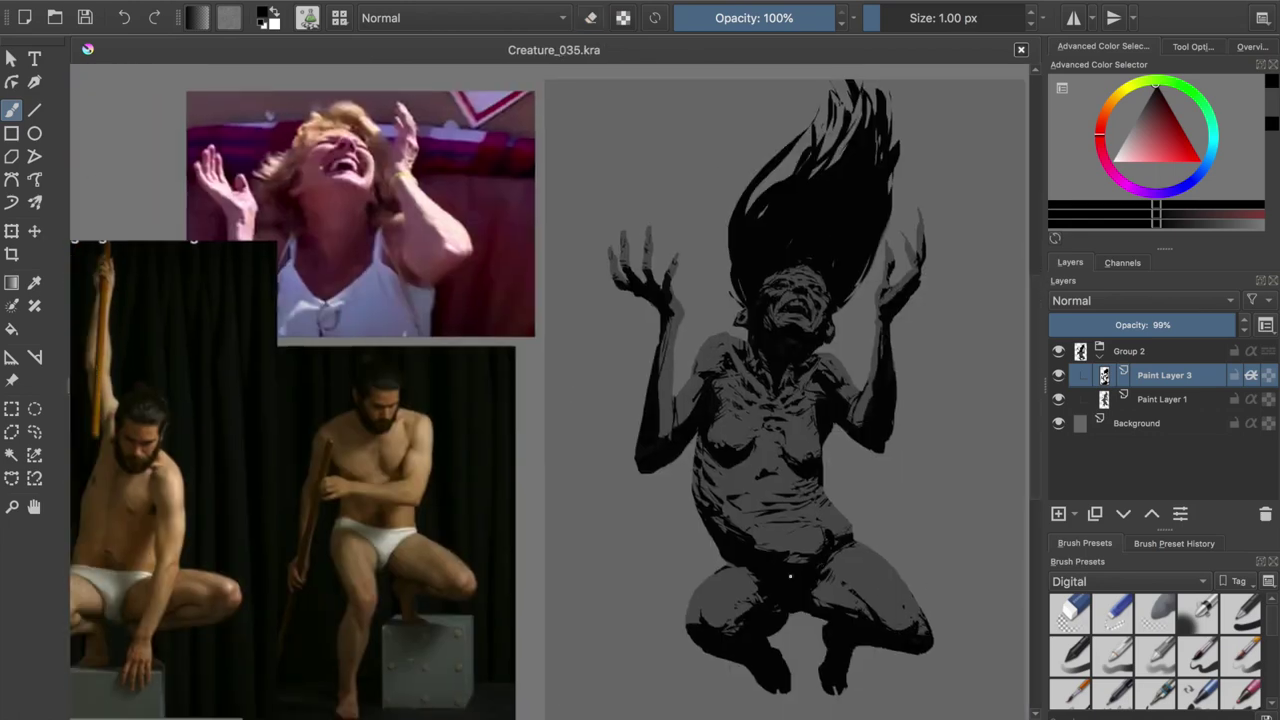
pyautogui.press('e')
pyautogui.press('e')
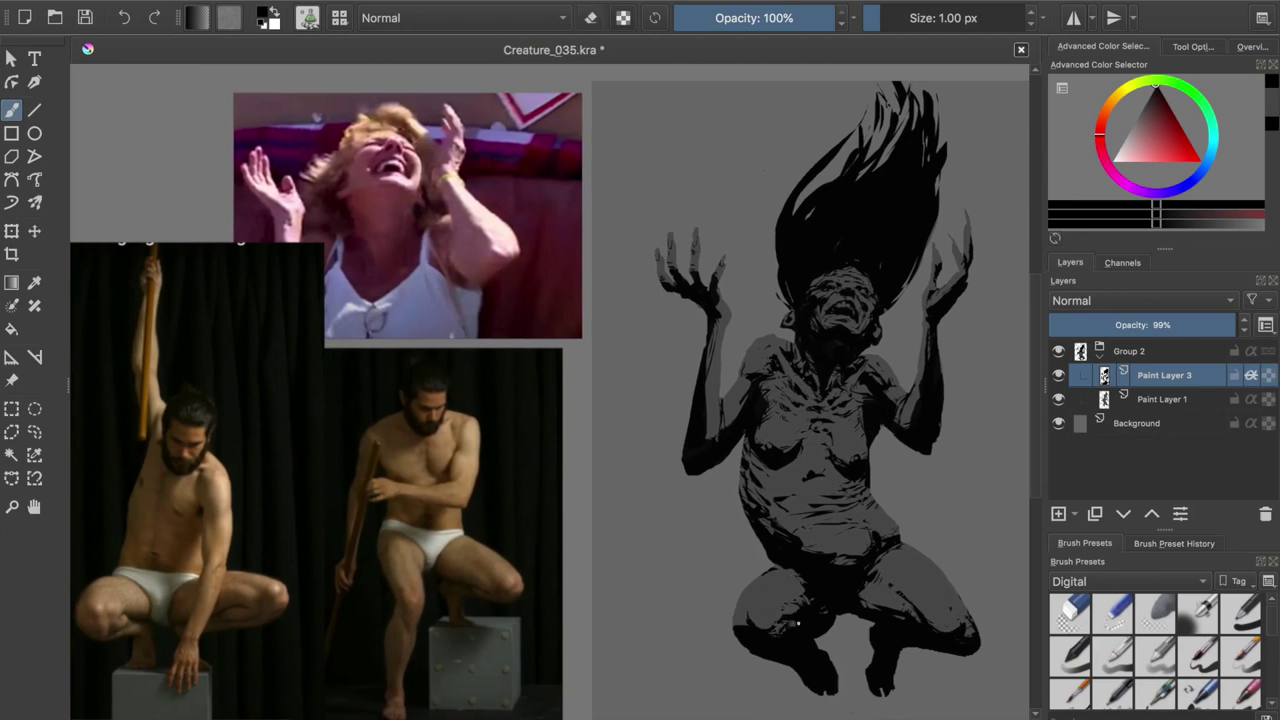
pyautogui.press('e')
pyautogui.press('e')
pyautogui.press('e')
pyautogui.press('e')
pyautogui.press('e')
pyautogui.press('e')
pyautogui.press('e')
pyautogui.press('e')
pyautogui.press('e')
pyautogui.press('e')
pyautogui.press('e')
pyautogui.press('e')
pyautogui.press('e')
pyautogui.press('e')
pyautogui.press('e')
pyautogui.press('e')
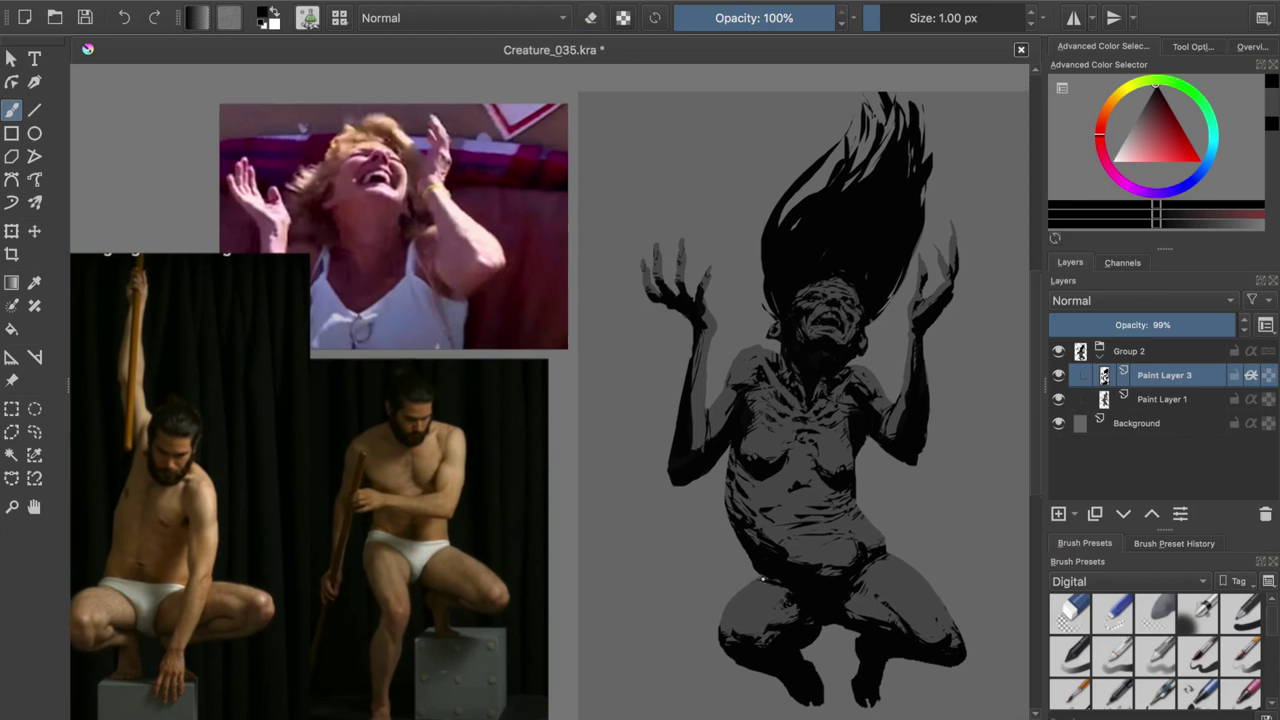
pyautogui.press('e')
pyautogui.press('e')
# - Sample grey on Paint Layer 1, check the mirrored figure, save, and return to Paint Layer 3
pyautogui.press('pagedown')
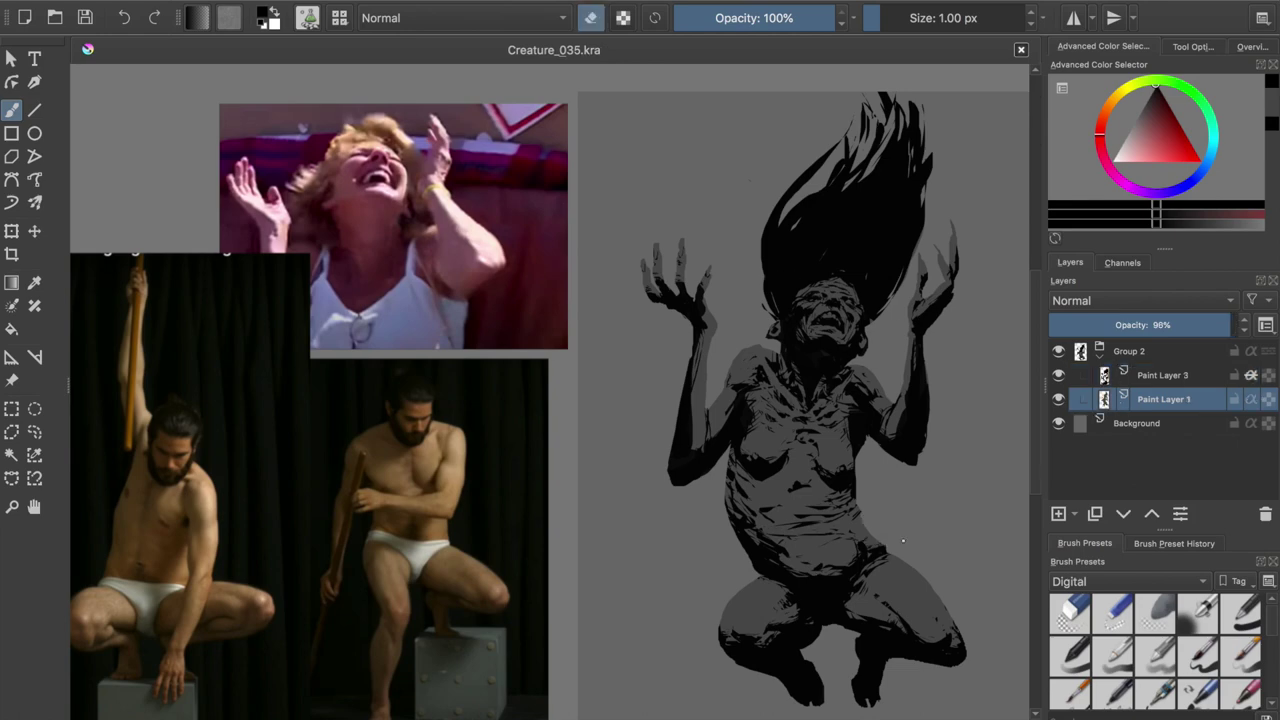
pyautogui.keyDown('ctrl'); pyautogui.click(870, 512); pyautogui.keyUp('ctrl')
pyautogui.press('m')
pyautogui.press('m')
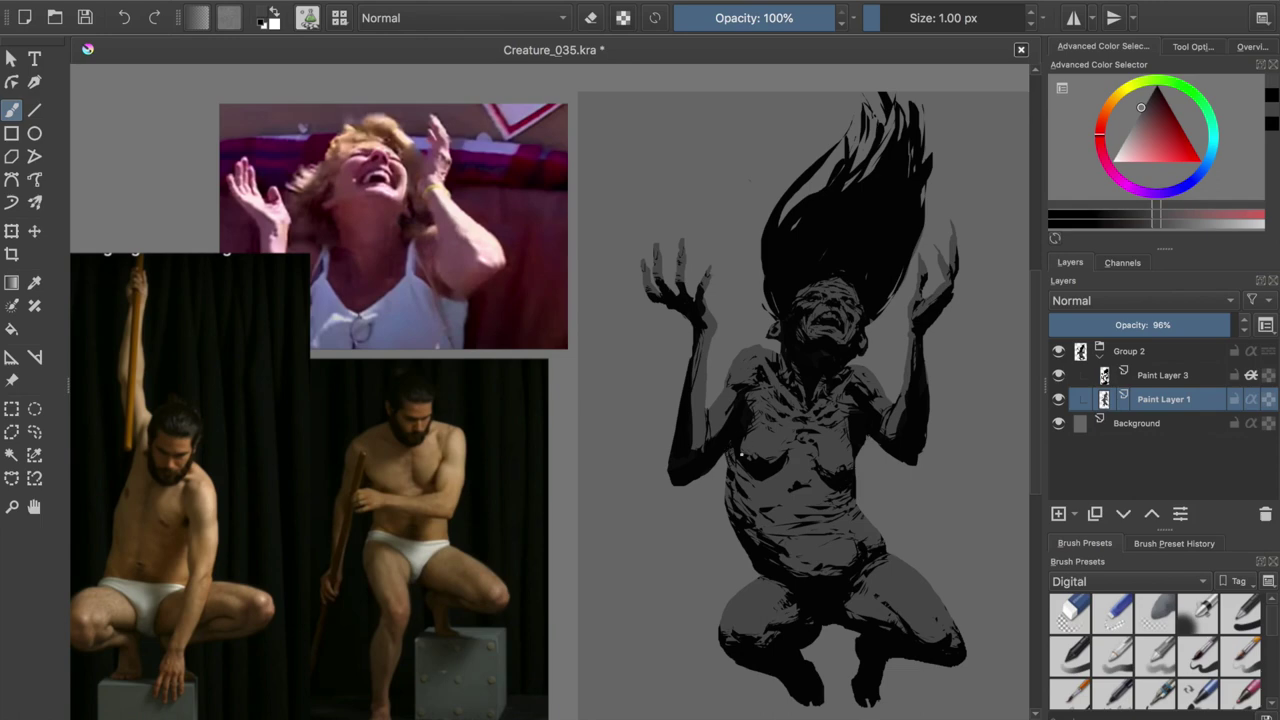
pyautogui.press('e')
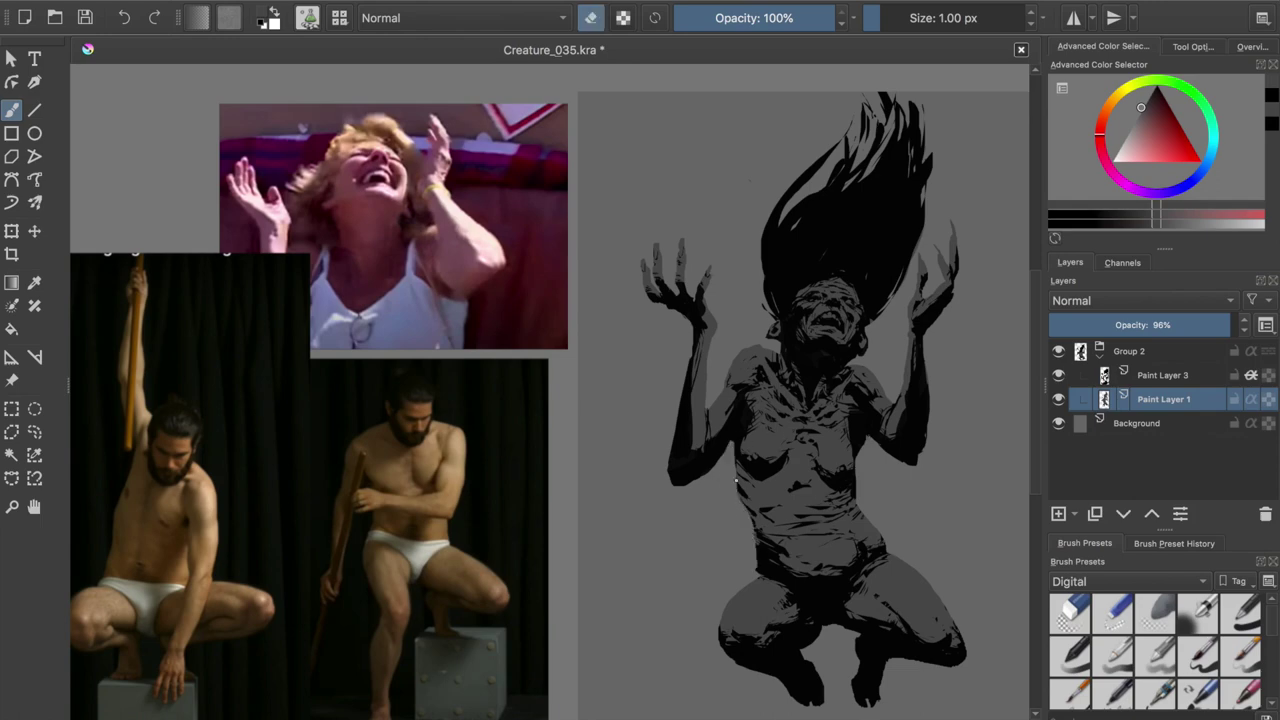
pyautogui.press('m')
pyautogui.press('m')
pyautogui.hotkey('ctrl', 's')
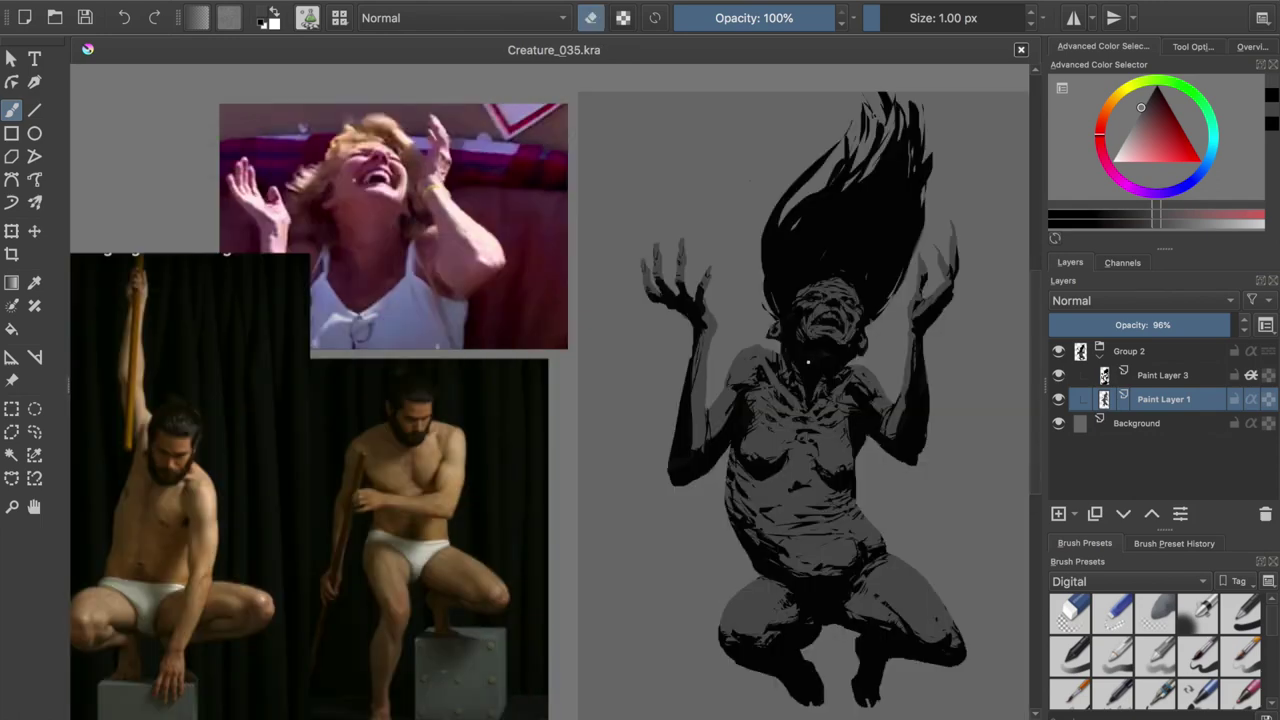
pyautogui.scroll(2, 977, 390)
pyautogui.scroll(1, 977, 390)
pyautogui.press('pageup')
# - Sample black from the hair and make touch-up dabs at 55% brush opacity
pyautogui.moveTo(686, 368); pyautogui.dragTo(703, 366)
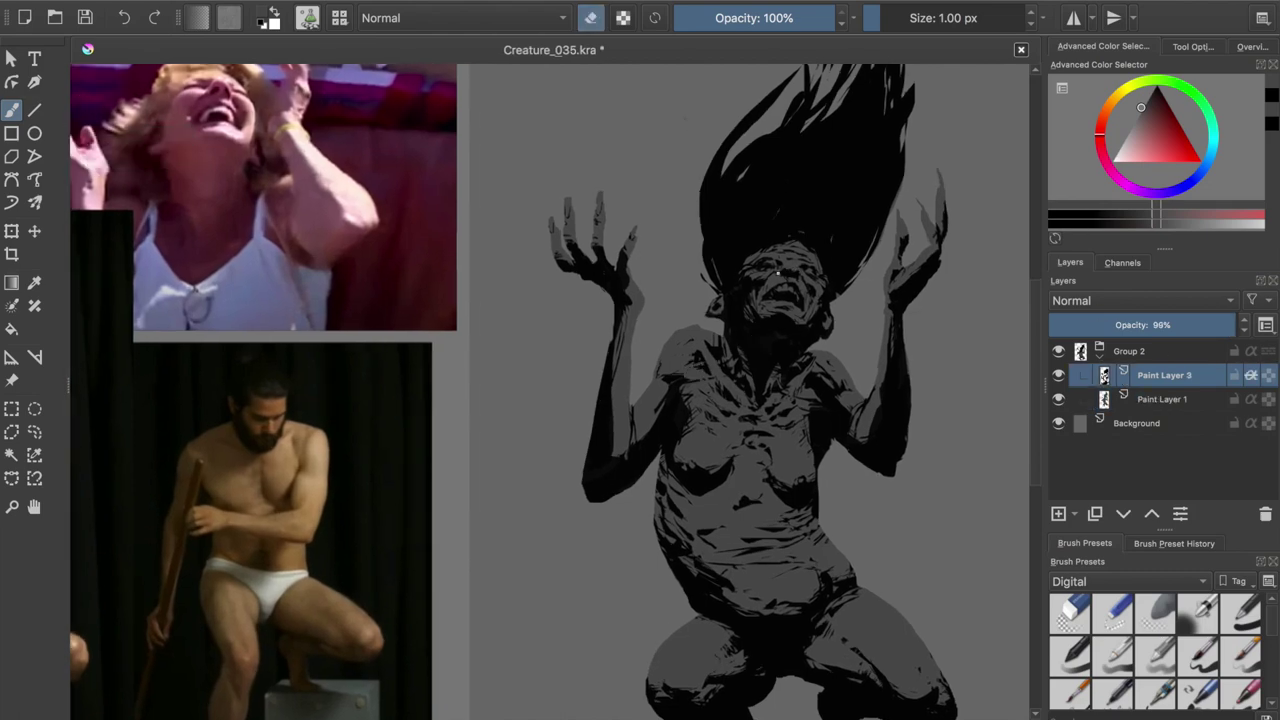
pyautogui.keyDown('ctrl'); pyautogui.click(771, 261); pyautogui.keyUp('ctrl')
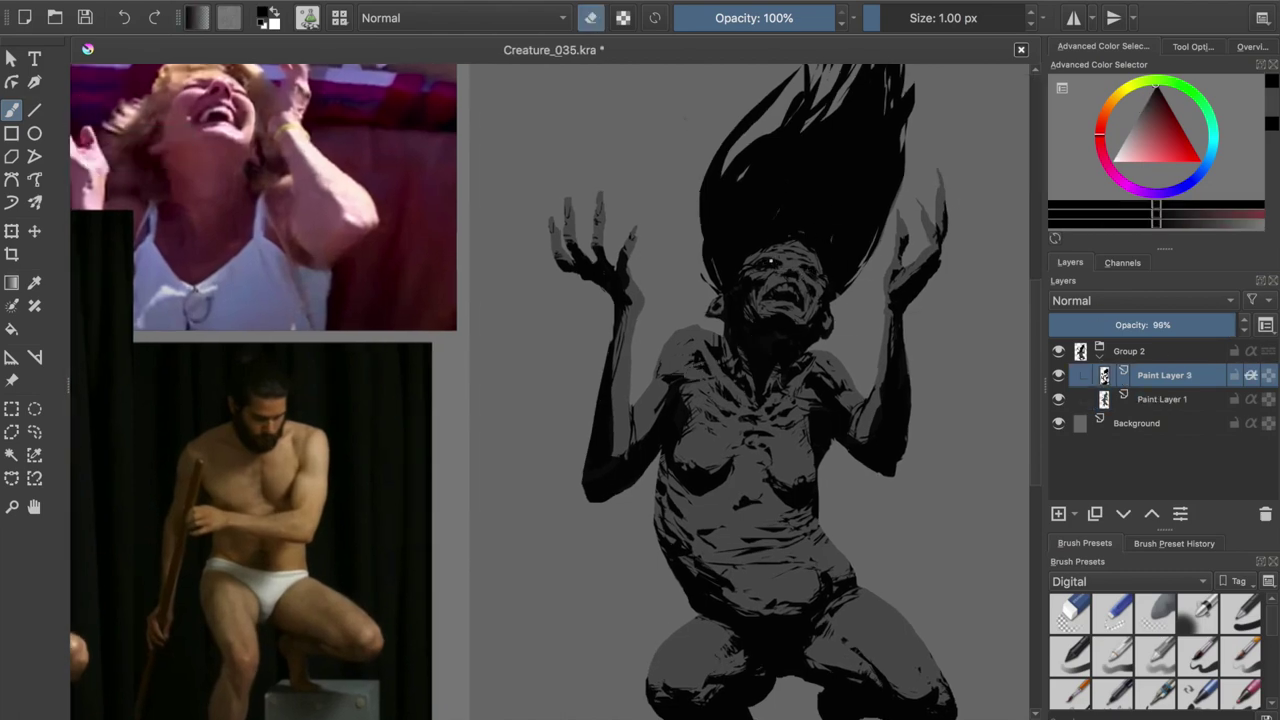
pyautogui.click(762, 18)
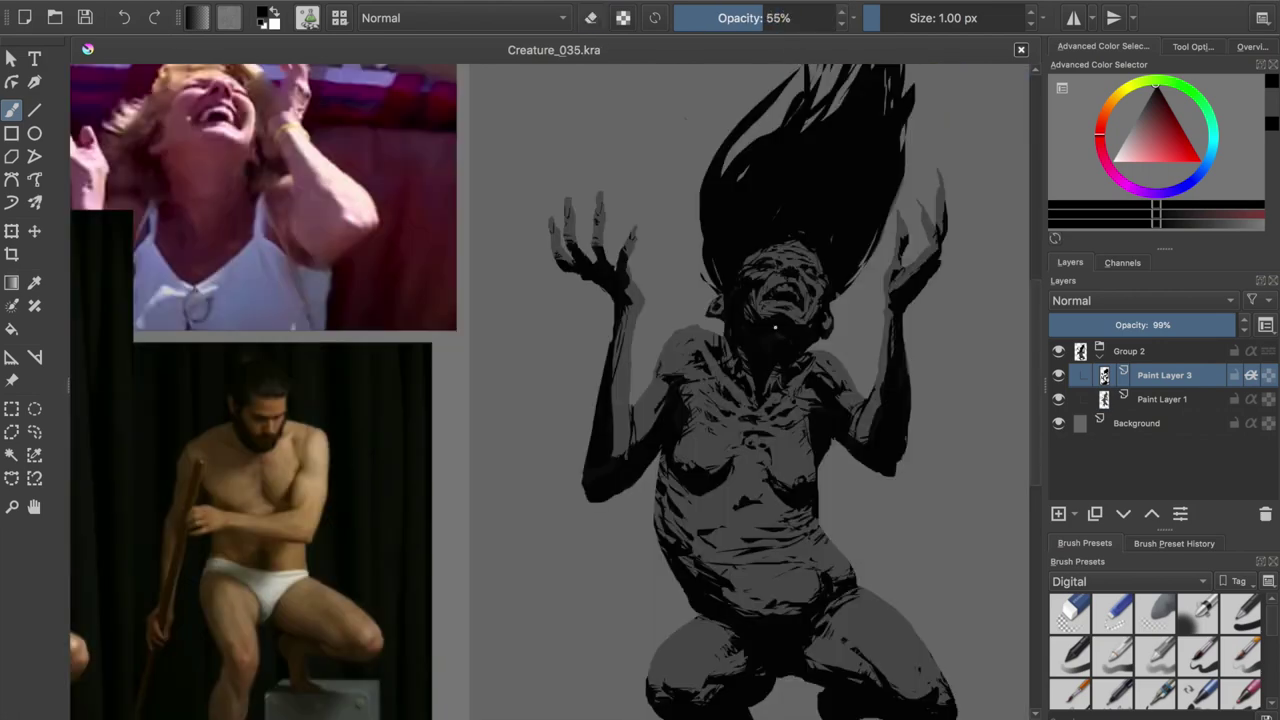
pyautogui.moveTo(750, 18); pyautogui.dragTo(836, 18)
pyautogui.click(748, 288)
# - Check the face mirrored, touch up near the eyes, and save
pyautogui.press('m')
pyautogui.press('m')
pyautogui.press('e')
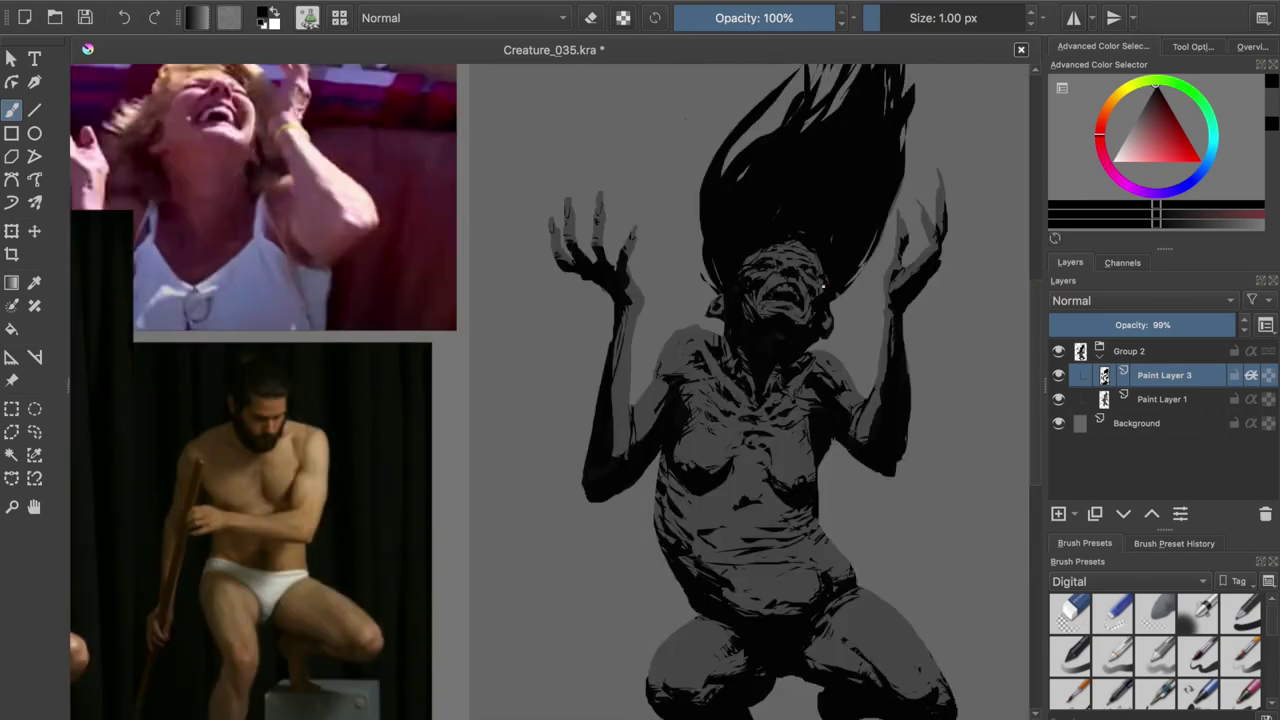
pyautogui.press('e')
pyautogui.click(769, 247)
pyautogui.press('m')
pyautogui.press('m')
pyautogui.hotkey('ctrl', 's')
# - Dab a light touch on the face with slightly lowered opacity
pyautogui.press('e')
pyautogui.click(755, 299)
pyautogui.press('e')
pyautogui.press('o')
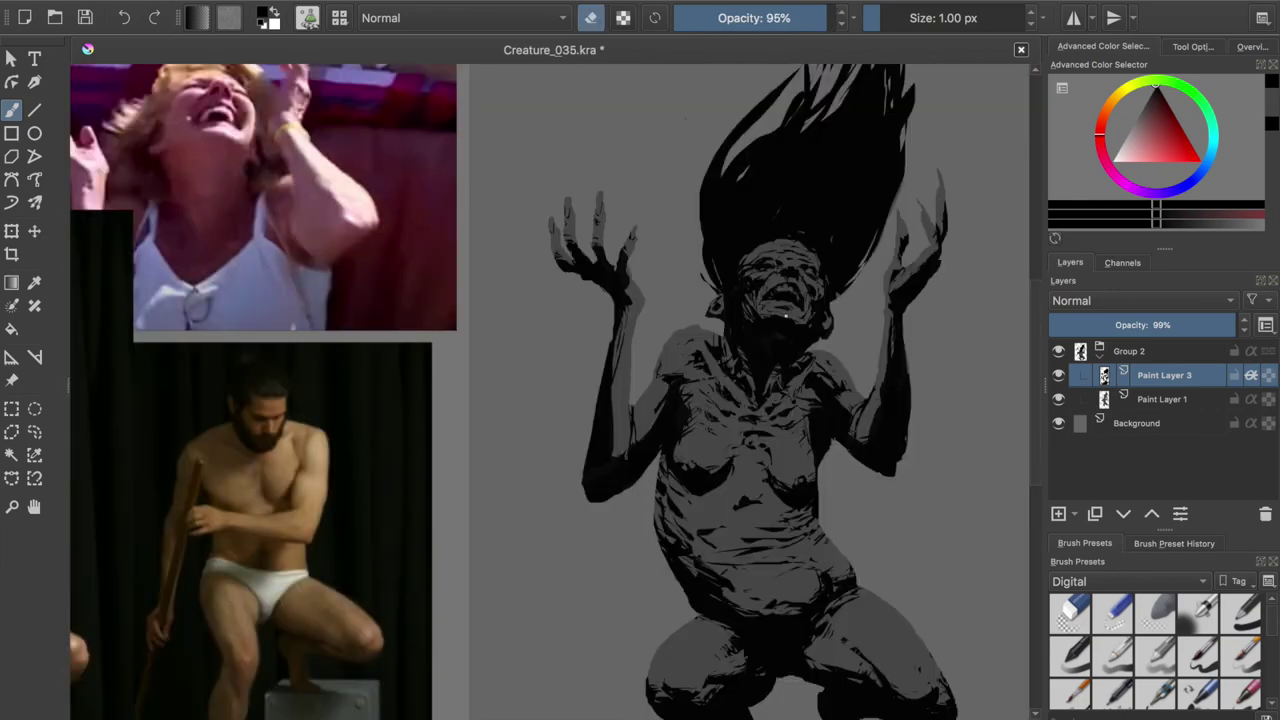
pyautogui.press('e')
pyautogui.press('e')
pyautogui.press('e')
pyautogui.press('e')
pyautogui.press('e')
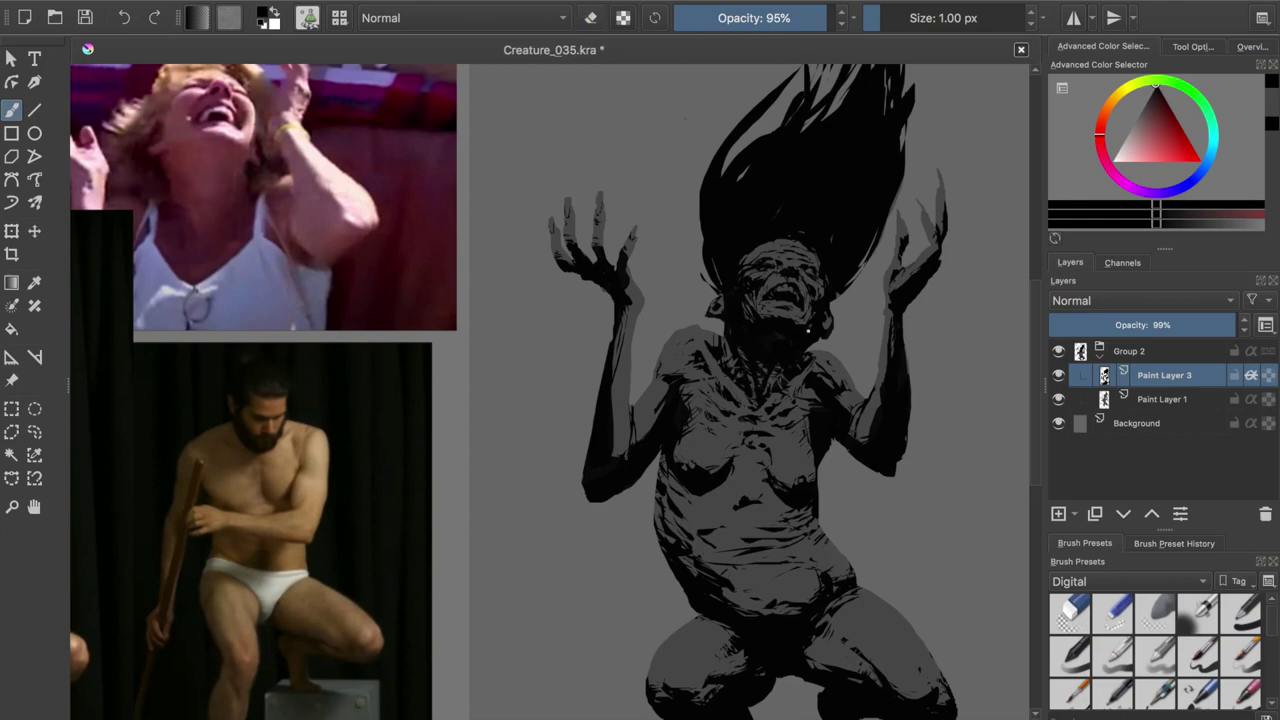
pyautogui.press('e')
pyautogui.press('e')
pyautogui.press('e')
# - Flip the canvas to check proportions across Paint Layers 1 and 3, then erase the flowing hair
pyautogui.press('pagedown')
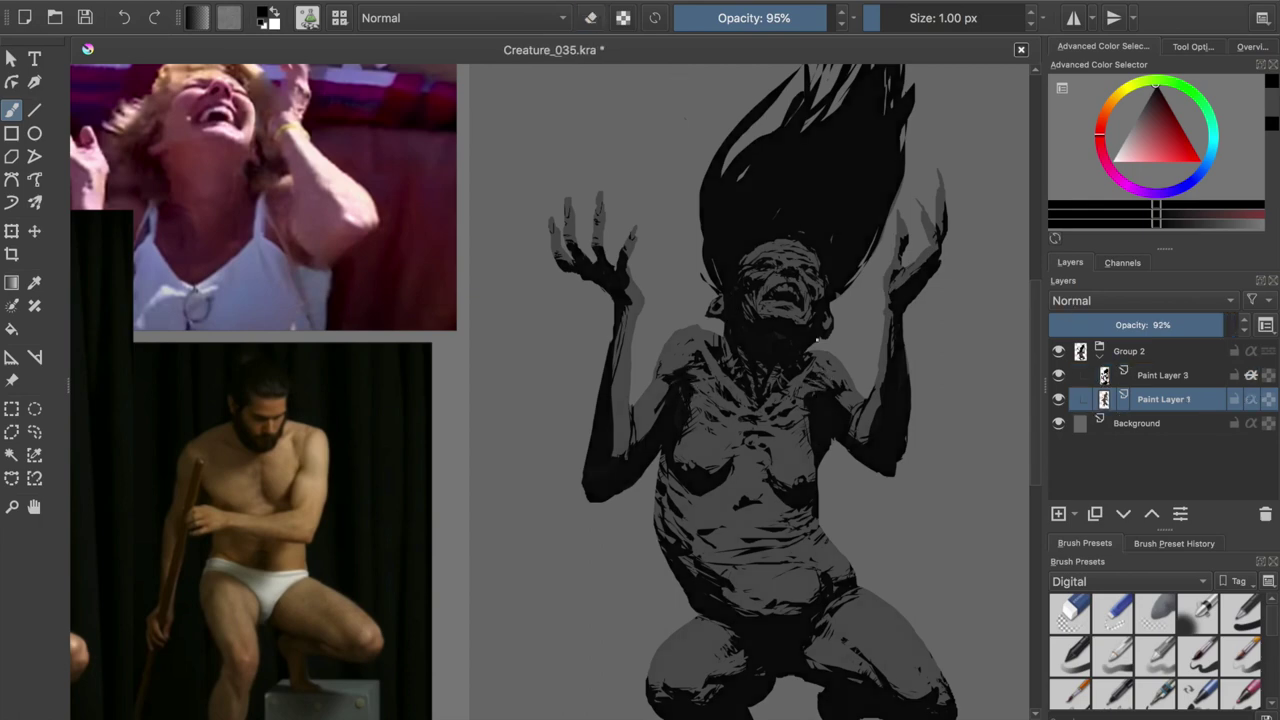
pyautogui.press('e')
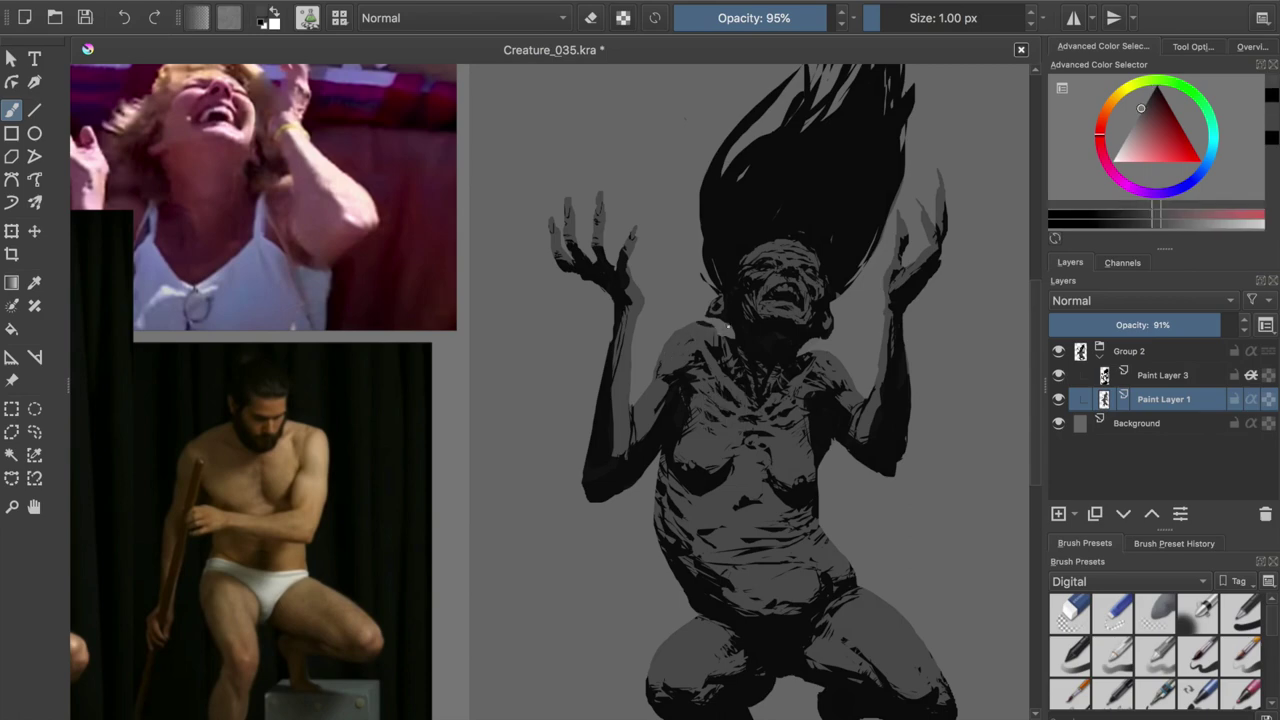
pyautogui.press('m')
pyautogui.press('m')
pyautogui.press('e')
pyautogui.press('e')
pyautogui.press('e')
pyautogui.press('e')
pyautogui.press('pageup')
pyautogui.press('m')
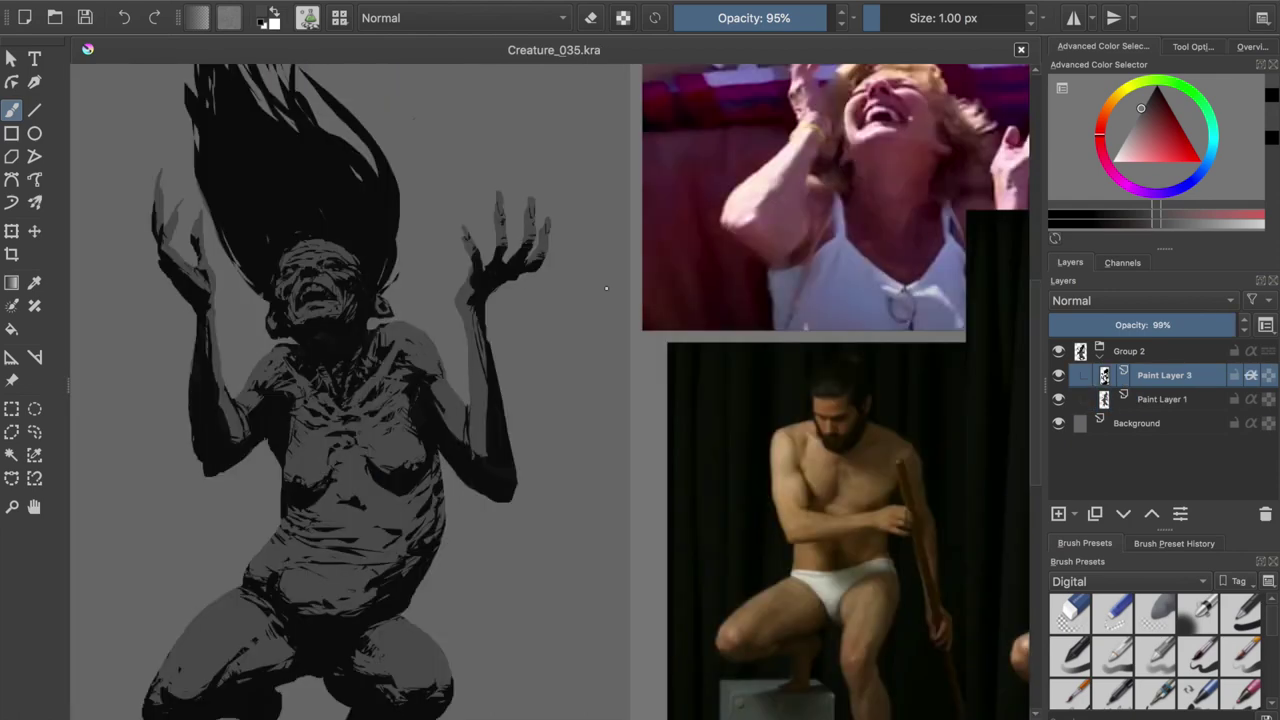
pyautogui.press('m')
pyautogui.press('pagedown')
pyautogui.press('e')
pyautogui.moveTo(852, 200)
pyautogui.mouseDown()
pyautogui.moveTo(815, 285)
pyautogui.moveTo(810, 360)
pyautogui.mouseUp()
# - Erase the flowing hair and try a tall black hair shape, then undo it
pyautogui.moveTo(700, 210); pyautogui.dragTo(740, 300)
pyautogui.press('e')
pyautogui.moveTo(740, 240); pyautogui.dragTo(792, 350)
pyautogui.press('e')
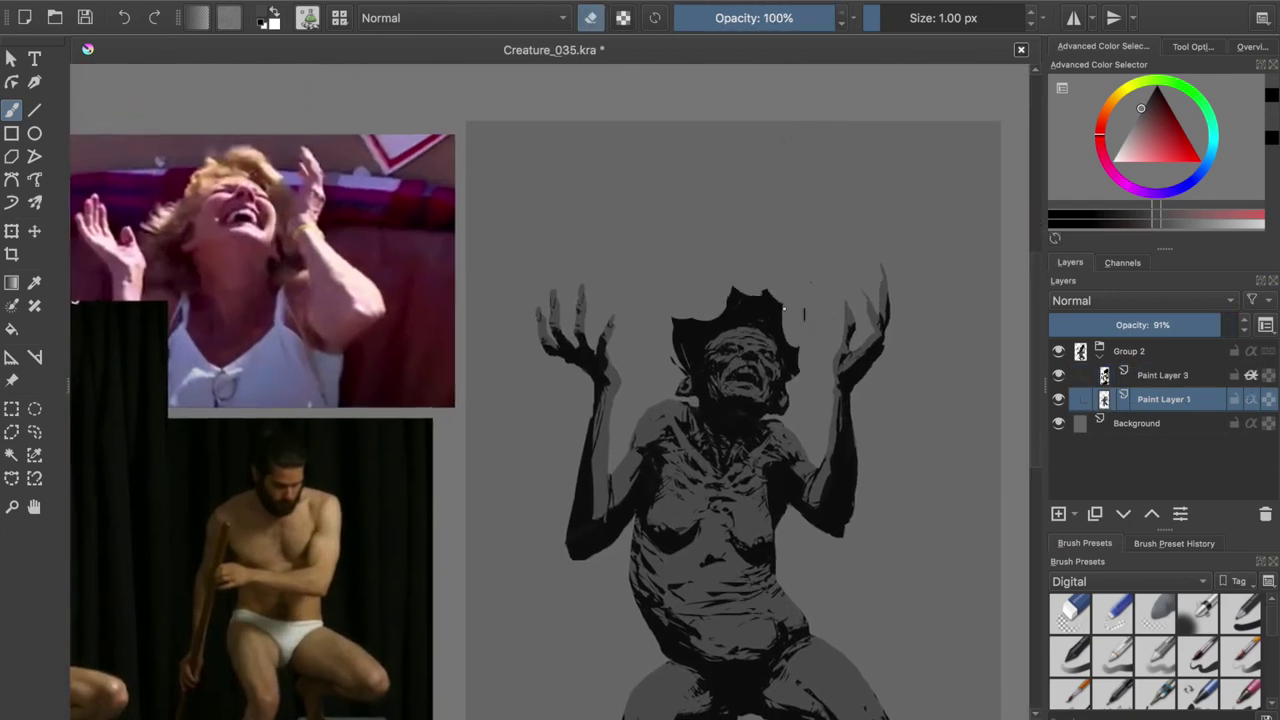
pyautogui.moveTo(680, 300); pyautogui.dragTo(790, 370)
pyautogui.press('e')
pyautogui.moveTo(675, 345); pyautogui.dragTo(781, 347)
pyautogui.hotkey('ctrl', 'z')
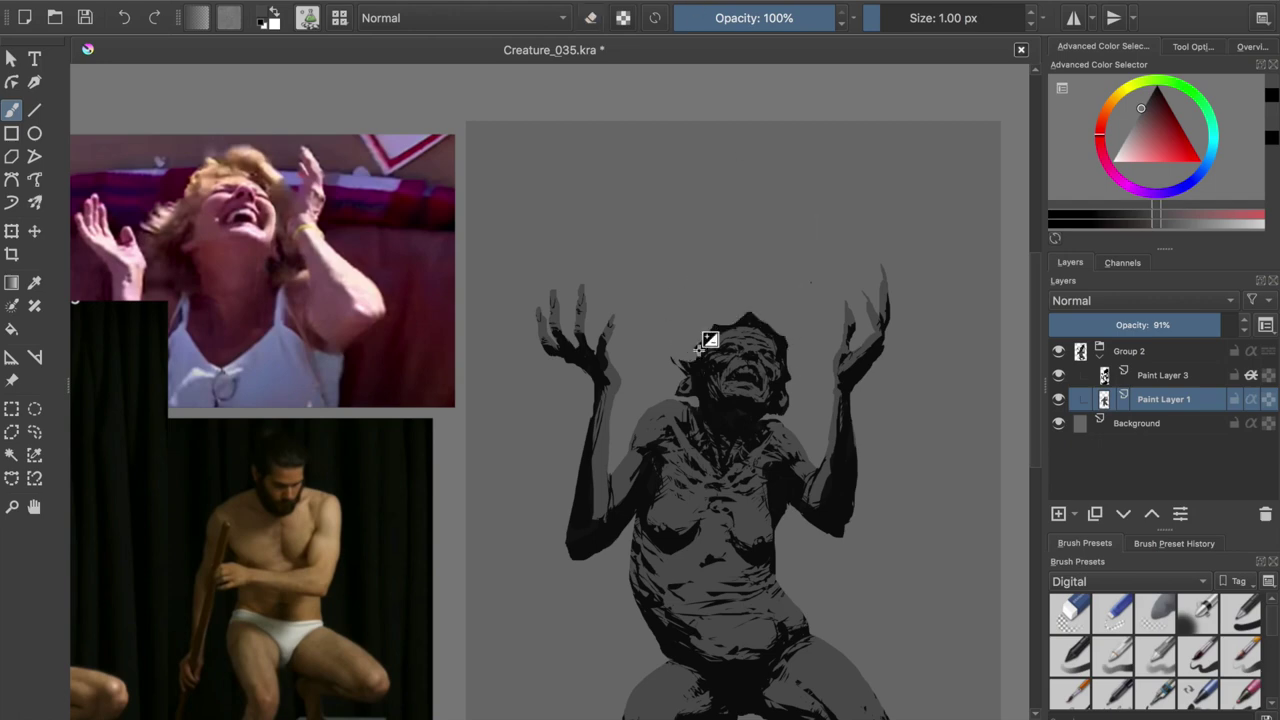
# - Paint thin tapered spikes and long black strands rising above the head
pyautogui.moveTo(712, 200)
pyautogui.mouseDown()
pyautogui.moveTo(701, 330)
pyautogui.moveTo(725, 325)
pyautogui.mouseUp()
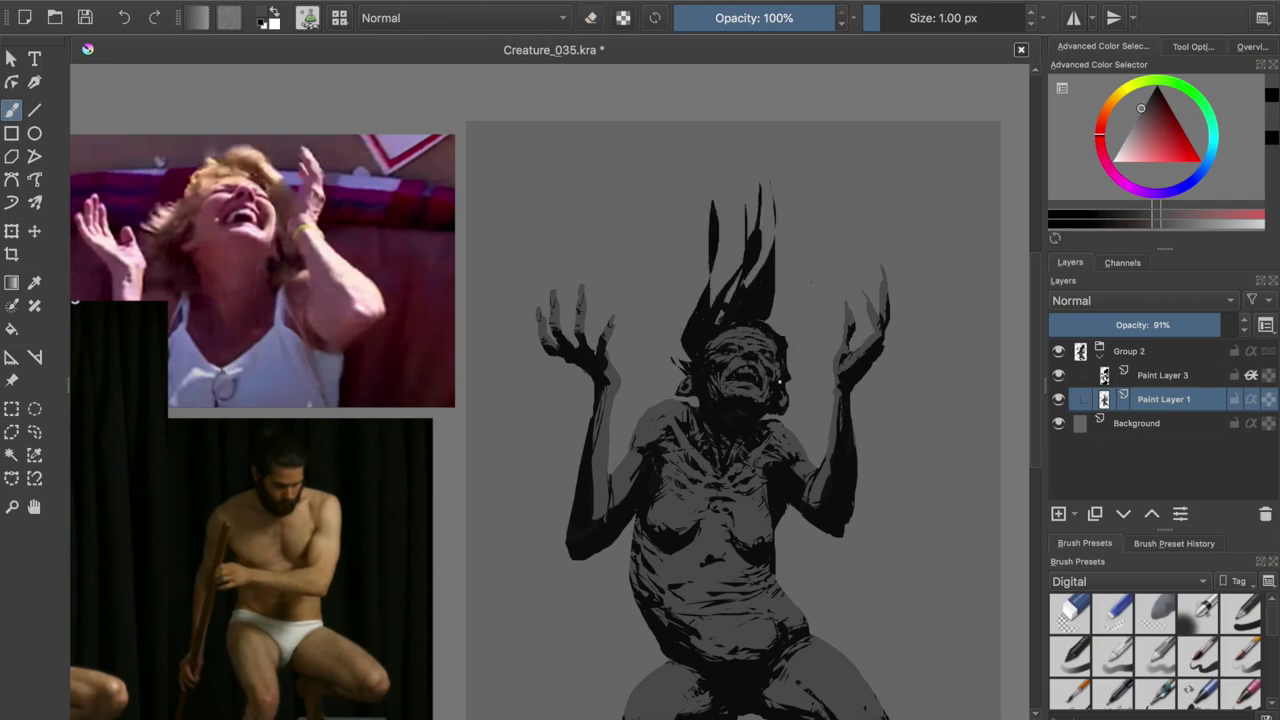
pyautogui.moveTo(822, 246); pyautogui.dragTo(792, 372)
pyautogui.moveTo(780, 256); pyautogui.dragTo(768, 334)
pyautogui.moveTo(684, 218); pyautogui.dragTo(690, 362)
pyautogui.moveTo(845, 178); pyautogui.dragTo(800, 290)
pyautogui.moveTo(830, 140)
pyautogui.mouseDown()
pyautogui.moveTo(768, 255)
pyautogui.moveTo(785, 377)
pyautogui.mouseUp()
pyautogui.moveTo(722, 296); pyautogui.dragTo(674, 298)
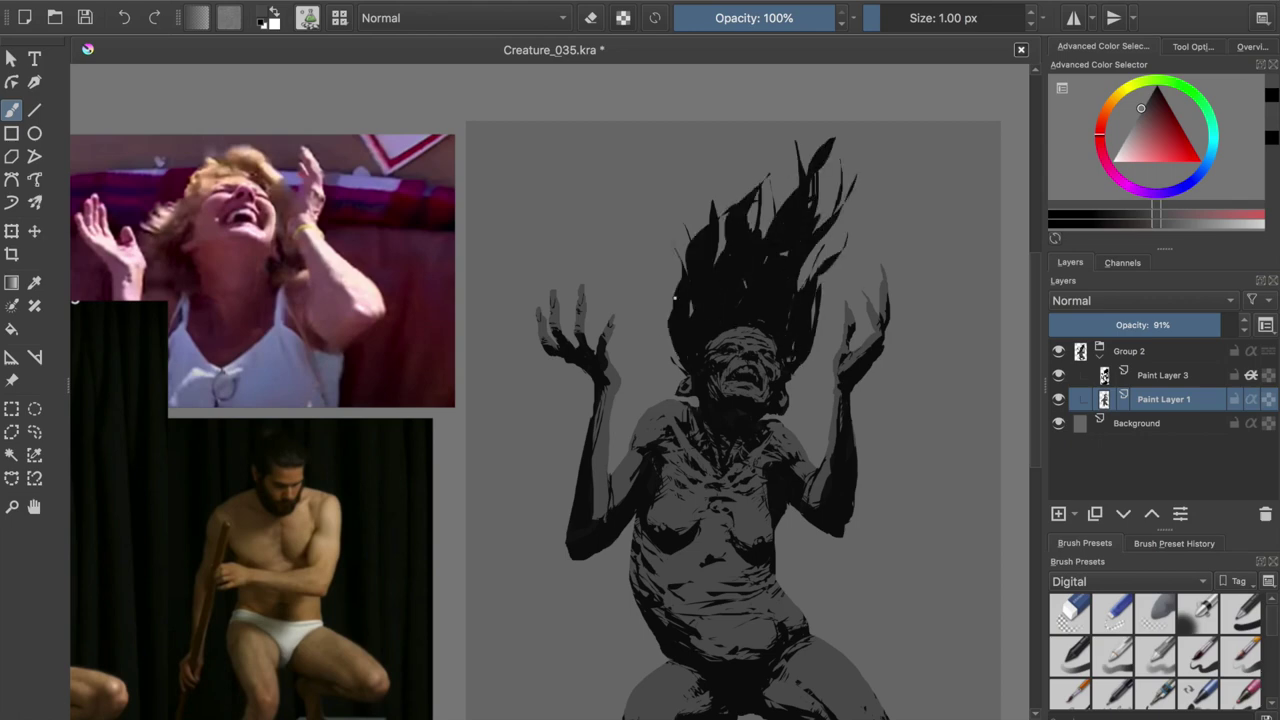
pyautogui.moveTo(797, 238)
pyautogui.mouseDown()
pyautogui.moveTo(868, 162)
pyautogui.moveTo(790, 158)
pyautogui.moveTo(845, 175)
pyautogui.moveTo(815, 140)
pyautogui.mouseUp()
# - Erase stray strands and paint new strands into the upper hair
pyautogui.press('e')
pyautogui.moveTo(715, 205)
pyautogui.mouseDown()
pyautogui.moveTo(698, 262)
pyautogui.moveTo(738, 185)
pyautogui.mouseUp()
pyautogui.press('e')
pyautogui.moveTo(720, 265); pyautogui.dragTo(785, 152)
pyautogui.moveTo(800, 215); pyautogui.dragTo(745, 145)
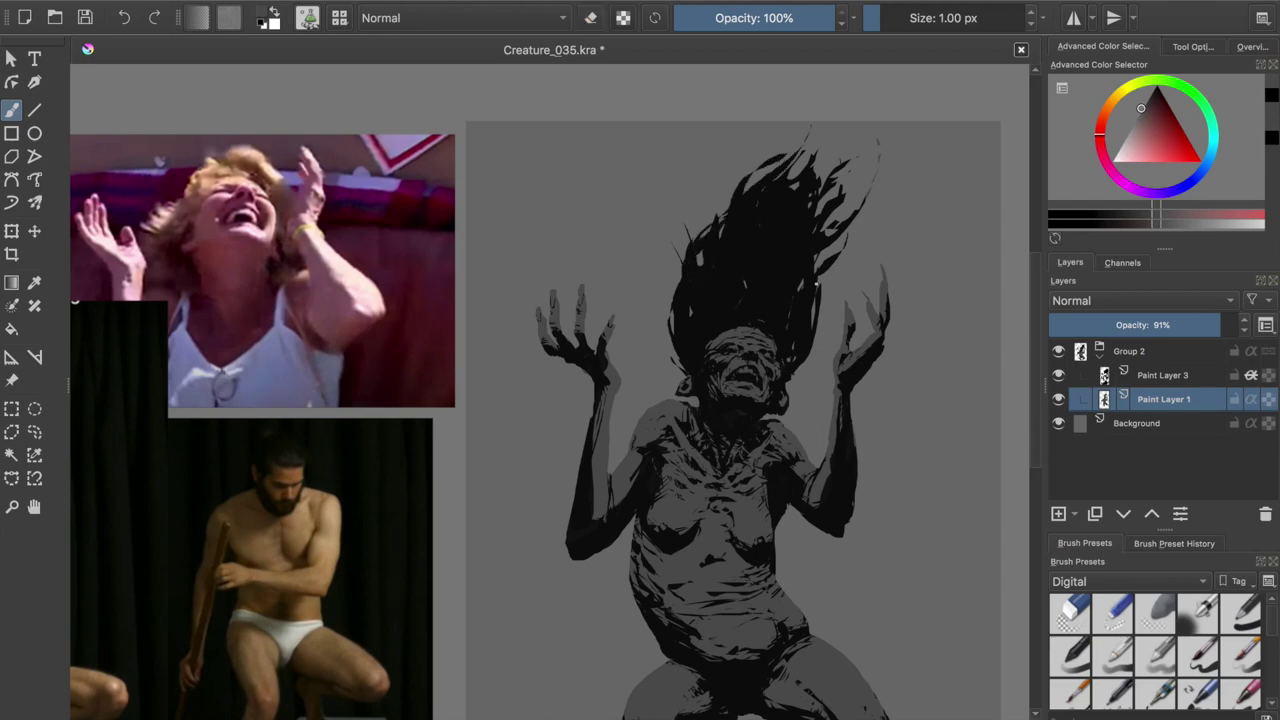
pyautogui.press('e')
pyautogui.press('e')
pyautogui.moveTo(808, 340); pyautogui.dragTo(826, 260)
pyautogui.press('e')
# - Rework the lower-left hair strands, then erase the long hair above the head
pyautogui.moveTo(678, 290)
pyautogui.mouseDown()
pyautogui.moveTo(676, 350)
pyautogui.moveTo(703, 246)
pyautogui.mouseUp()
pyautogui.press('e')
pyautogui.press('e')
pyautogui.moveTo(680, 322)
pyautogui.mouseDown()
pyautogui.moveTo(674, 376)
pyautogui.moveTo(695, 240)
pyautogui.mouseUp()
pyautogui.press('e')
pyautogui.moveTo(688, 355)
pyautogui.mouseDown()
pyautogui.moveTo(700, 280)
pyautogui.moveTo(684, 284)
pyautogui.moveTo(707, 300)
pyautogui.moveTo(658, 257)
pyautogui.mouseUp()
pyautogui.press('e')
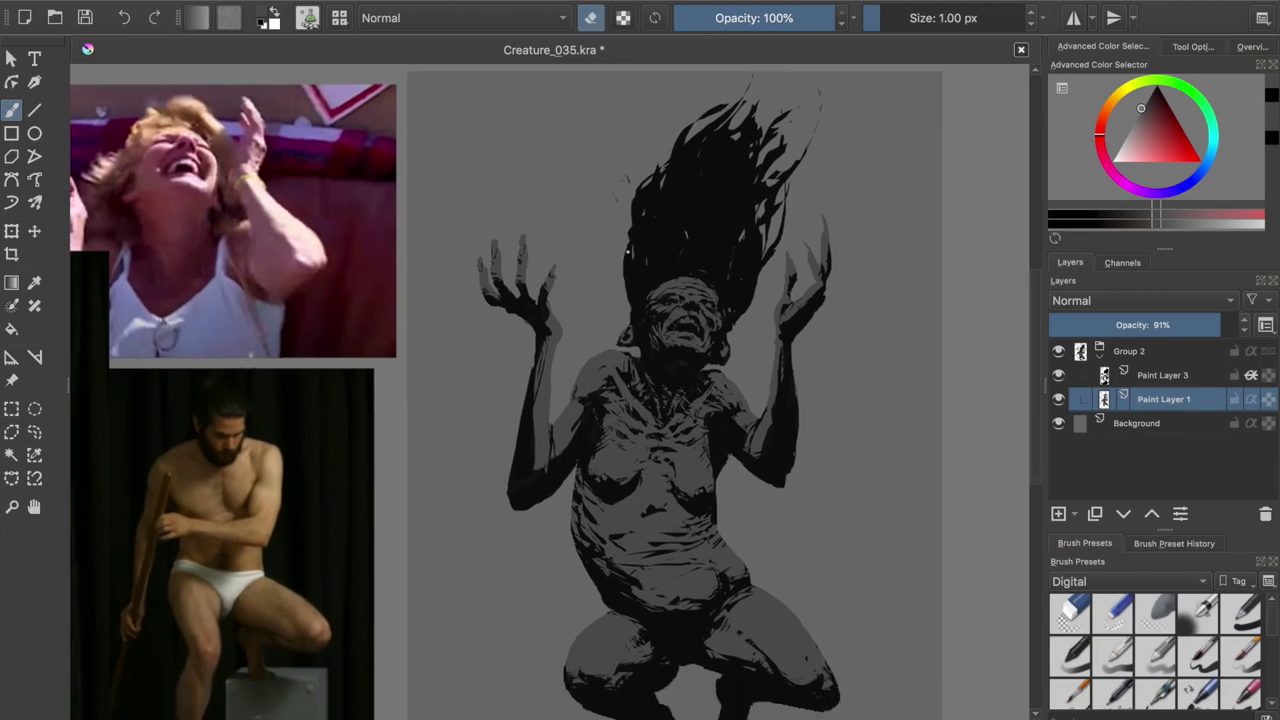
pyautogui.moveTo(770, 110)
pyautogui.mouseDown()
pyautogui.moveTo(650, 240)
pyautogui.moveTo(760, 260)
pyautogui.moveTo(720, 320)
pyautogui.moveTo(705, 272)
pyautogui.mouseUp()
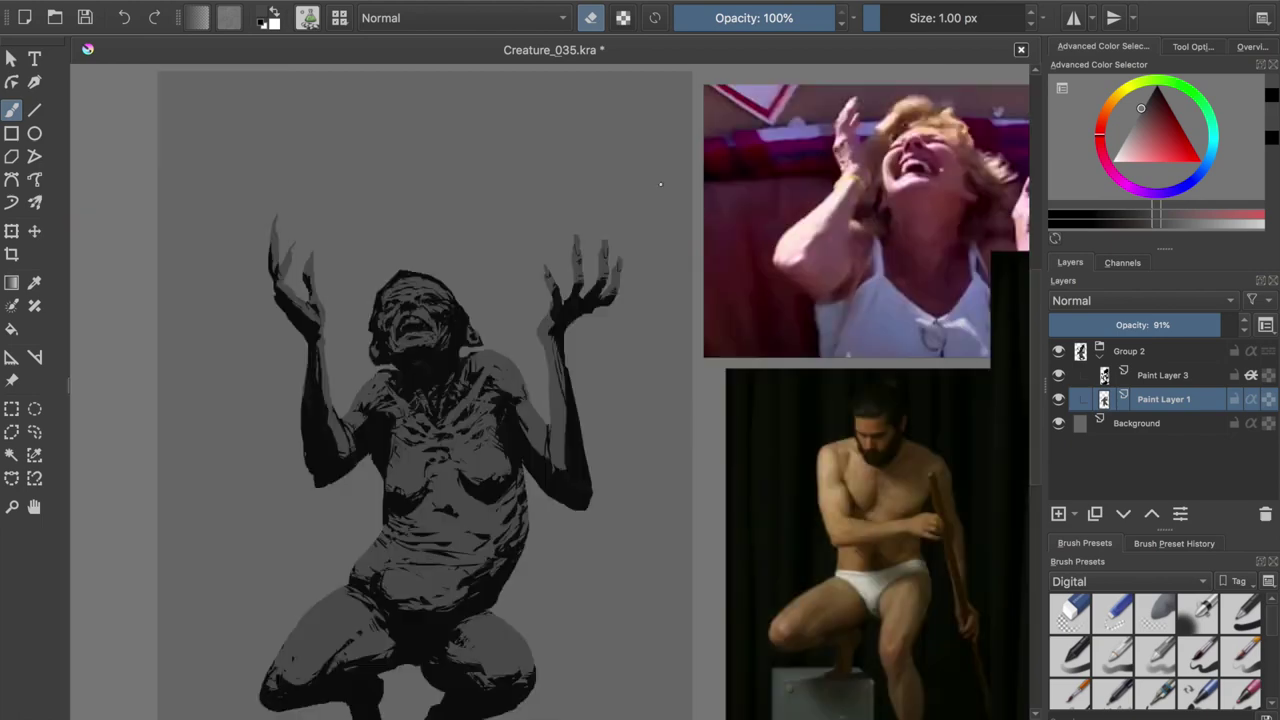
# - Set brush opacity to 95%, add a new paint layer below the figure, and save
pyautogui.press('o')
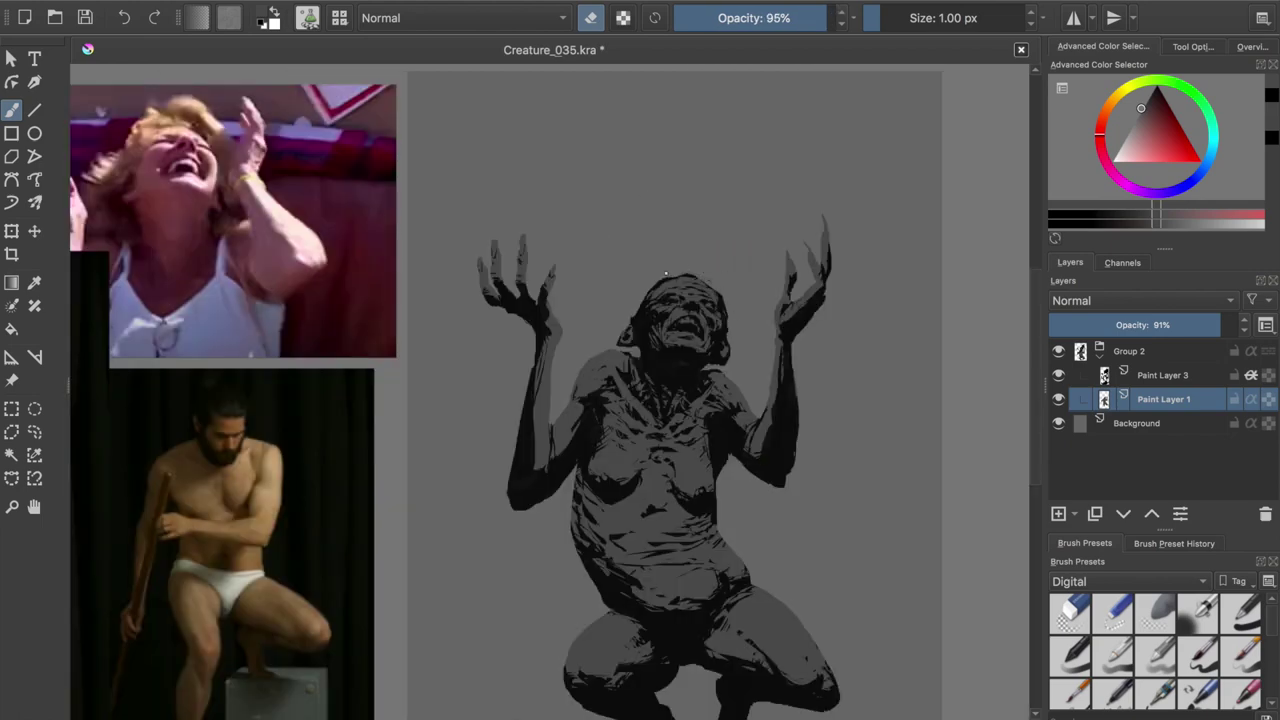
pyautogui.click(1071, 423)
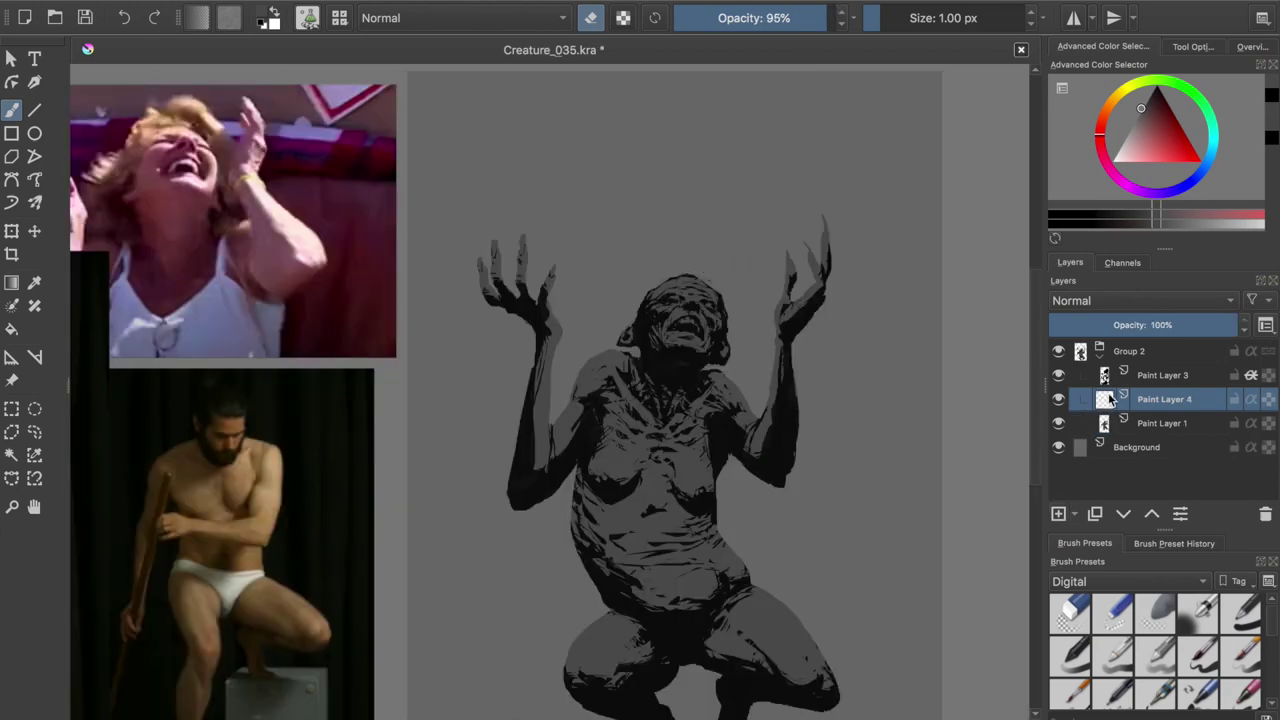
pyautogui.press('Insert')
pyautogui.hotkey('ctrl', 's')
pyautogui.press('e')
# - Paint tapered black hair strokes sweeping up and to the right from the head
pyautogui.moveTo(638, 305)
pyautogui.mouseDown()
pyautogui.moveTo(665, 205)
pyautogui.moveTo(782, 150)
pyautogui.mouseUp()
pyautogui.hotkey('ctrl', 'z')
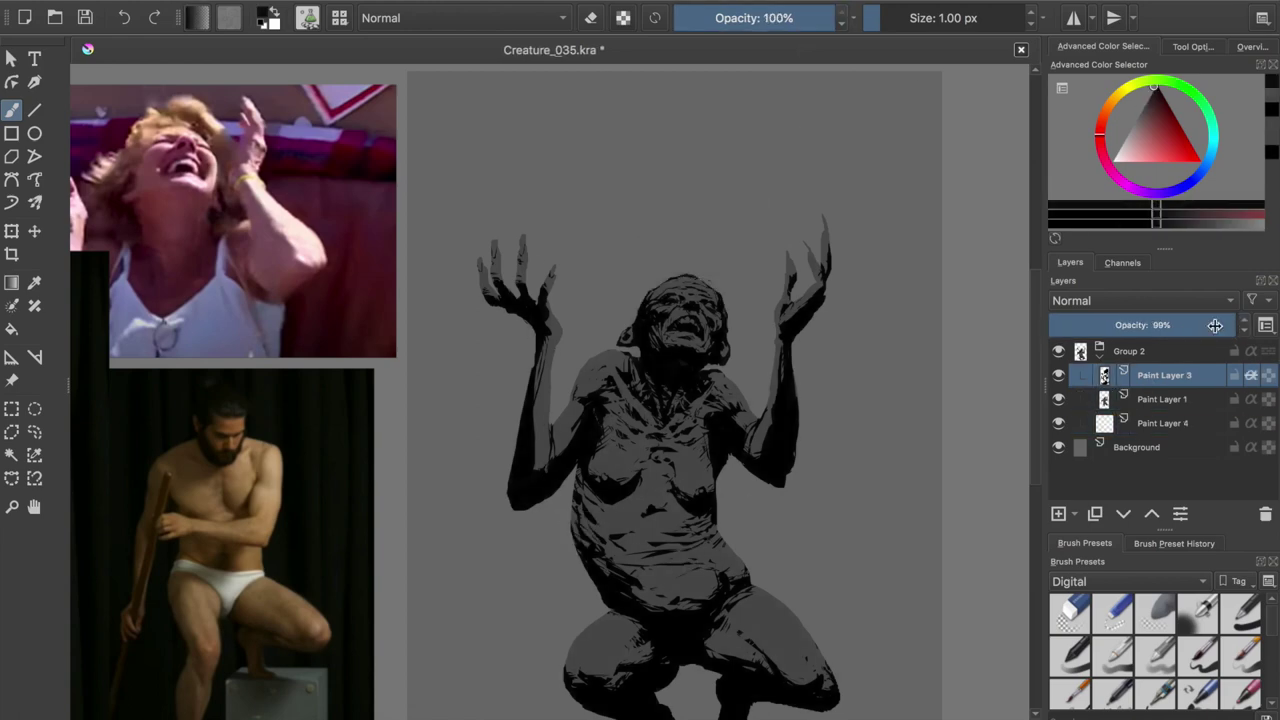
pyautogui.moveTo(630, 295); pyautogui.dragTo(768, 150)
pyautogui.moveTo(696, 285); pyautogui.dragTo(826, 112)
pyautogui.moveTo(730, 310); pyautogui.dragTo(814, 166)
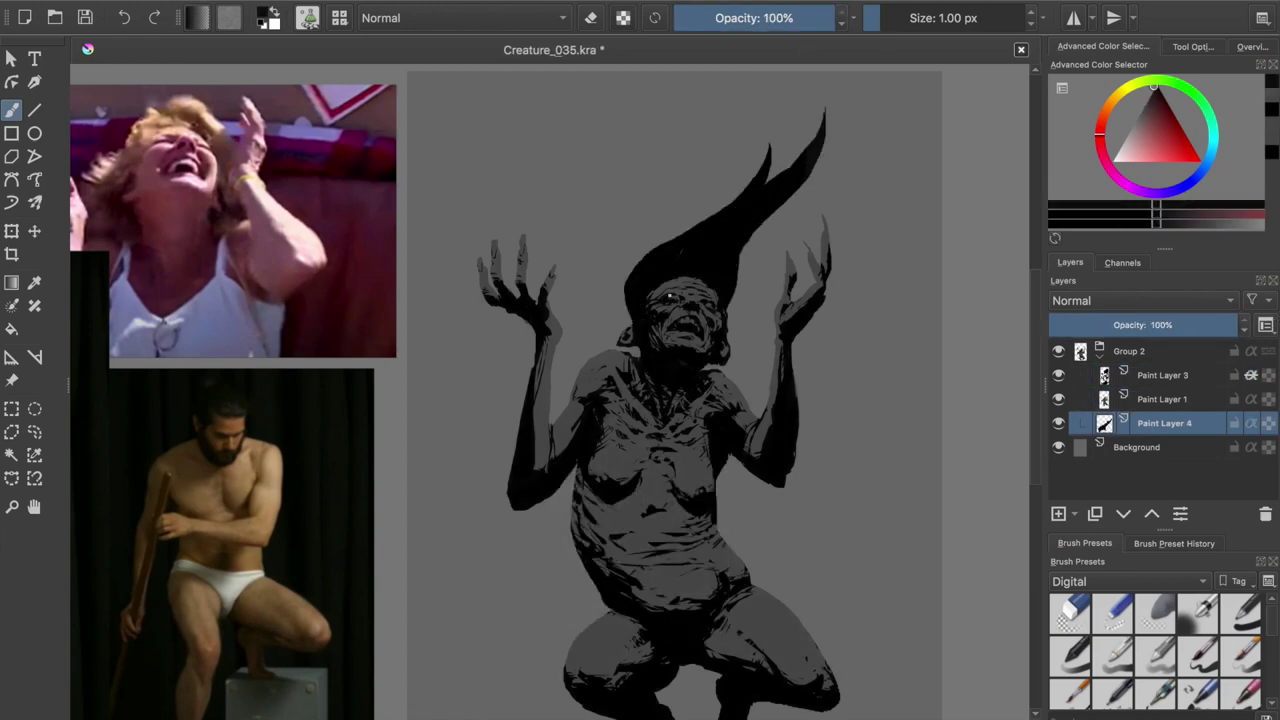
pyautogui.moveTo(640, 265); pyautogui.dragTo(824, 120)
pyautogui.moveTo(680, 228); pyautogui.dragTo(862, 104)
pyautogui.moveTo(640, 300); pyautogui.dragTo(670, 200)
pyautogui.moveTo(640, 262)
pyautogui.mouseDown()
pyautogui.moveTo(756, 125)
pyautogui.moveTo(836, 95)
pyautogui.mouseUp()
# - Alternate eraser and brush to carve strand divisions and reshape the hair near the head
pyautogui.press('e')
pyautogui.moveTo(780, 145); pyautogui.dragTo(634, 202)
pyautogui.press('e')
pyautogui.moveTo(640, 300)
pyautogui.mouseDown()
pyautogui.moveTo(700, 205)
pyautogui.moveTo(850, 80)
pyautogui.mouseUp()
pyautogui.press('e')
pyautogui.moveTo(670, 210); pyautogui.dragTo(782, 143)
pyautogui.press('e')
pyautogui.moveTo(645, 250); pyautogui.dragTo(790, 150)
pyautogui.press('e')
pyautogui.moveTo(660, 300); pyautogui.dragTo(655, 210)
pyautogui.press('e')
pyautogui.moveTo(640, 310)
pyautogui.mouseDown()
pyautogui.moveTo(702, 220)
pyautogui.moveTo(668, 248)
pyautogui.mouseUp()
# - Rework the hair near the head, extend the sweep to the upper right, and save
pyautogui.press('e')
pyautogui.moveTo(728, 184); pyautogui.dragTo(676, 240)
pyautogui.press('e')
pyautogui.moveTo(645, 275); pyautogui.dragTo(752, 186)
pyautogui.hotkey('ctrl', 's')
pyautogui.press('e')
pyautogui.press('e')
pyautogui.moveTo(780, 212); pyautogui.dragTo(875, 110)
# - Add hair strokes toward the canvas top, then undo and redo recent strokes to compare
pyautogui.press('e')
pyautogui.moveTo(740, 240); pyautogui.dragTo(762, 214)
pyautogui.press('e')
pyautogui.moveTo(822, 170); pyautogui.dragTo(800, 87)
pyautogui.hotkey('ctrl', 'z')
pyautogui.hotkey('ctrl', 'shift', 'z')
pyautogui.hotkey('ctrl', 'z')
pyautogui.hotkey('ctrl', 'z')
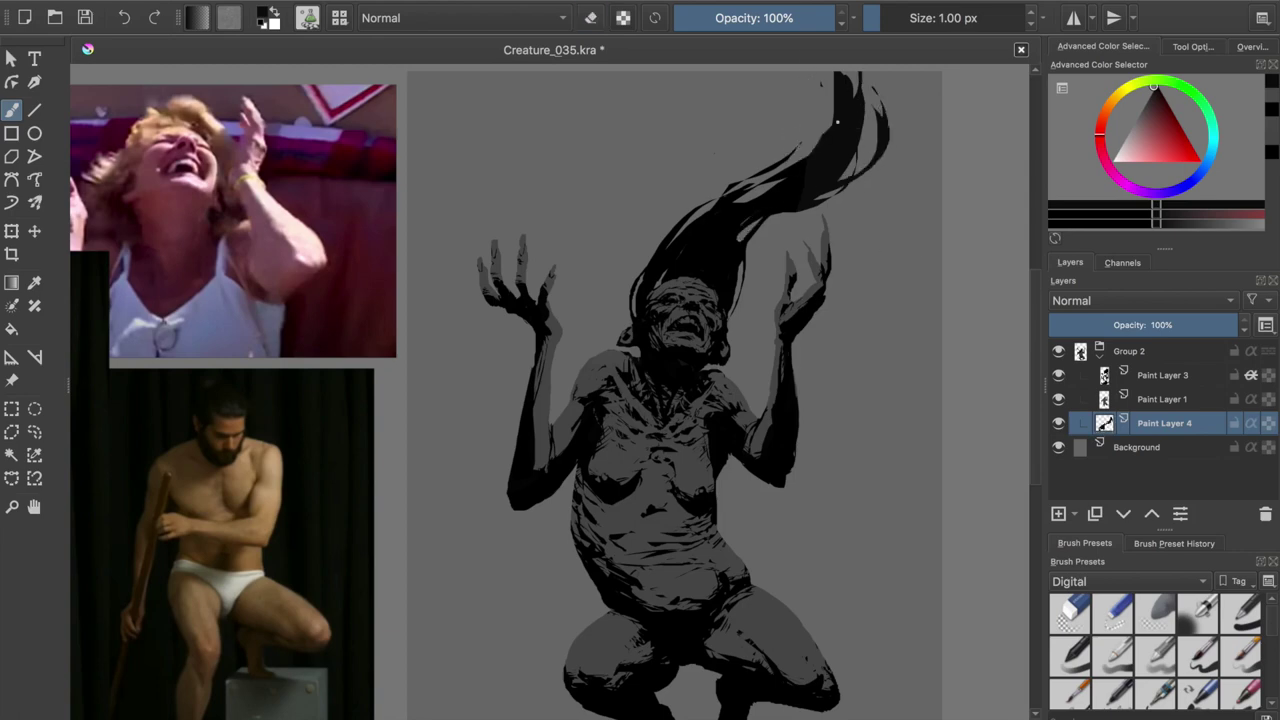
pyautogui.hotkey('ctrl', 'shift', 'z')
pyautogui.hotkey('ctrl', 'z')
# - Add more black hair strands near the head on Paint Layer 4, checking in mirrored view
pyautogui.moveTo(800, 163); pyautogui.dragTo(747, 218)
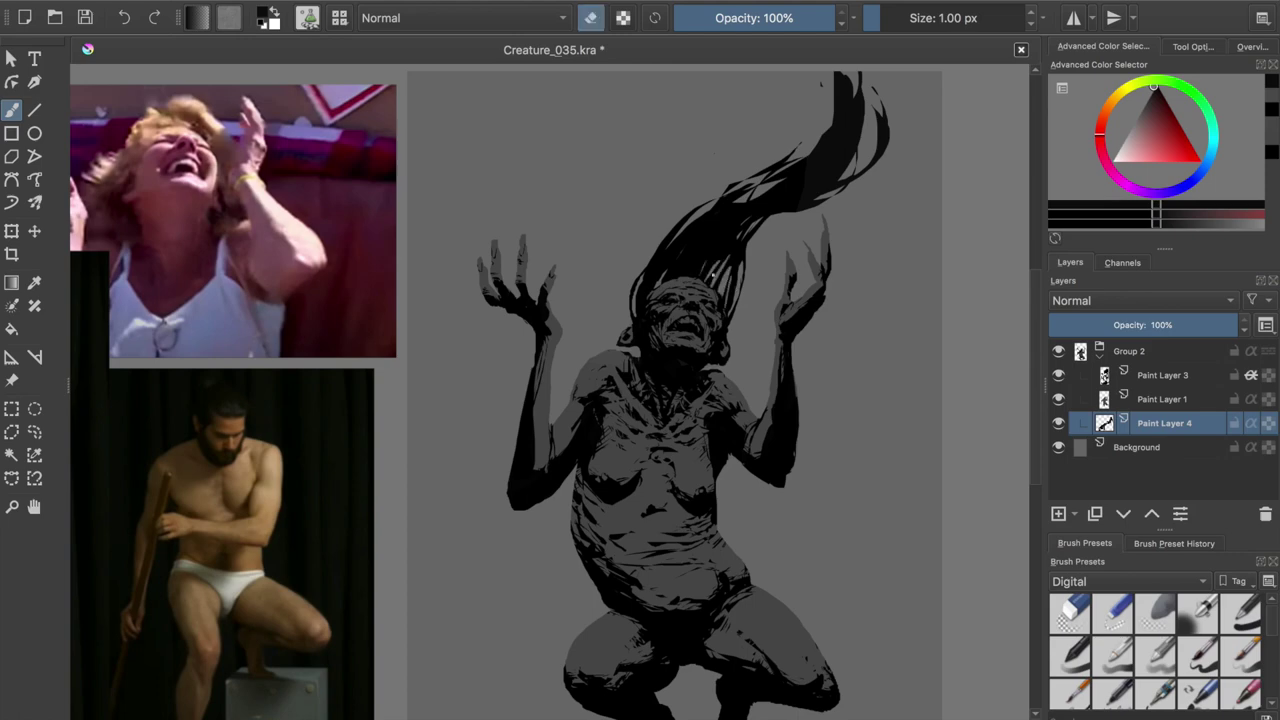
pyautogui.moveTo(736, 289)
pyautogui.mouseDown()
pyautogui.moveTo(732, 267)
pyautogui.moveTo(720, 311)
pyautogui.mouseUp()
pyautogui.press('m')
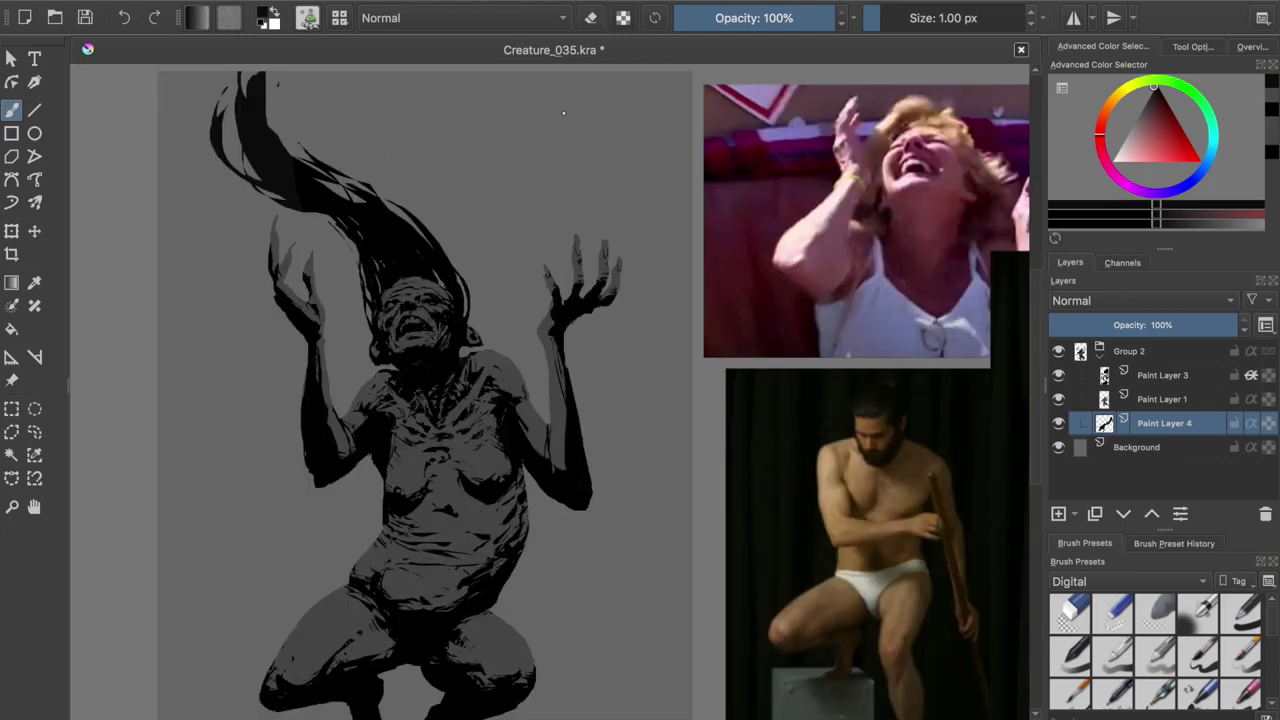
pyautogui.moveTo(452, 266)
pyautogui.mouseDown()
pyautogui.moveTo(418, 218)
pyautogui.moveTo(409, 172)
pyautogui.mouseUp()
pyautogui.press('m')
# - On a new Paint Layer 5 above Paint Layer 3, brush thin strands around the head and save
pyautogui.press('Insert')
pyautogui.moveTo(670, 305)
pyautogui.mouseDown()
pyautogui.moveTo(650, 262)
pyautogui.moveTo(668, 278)
pyautogui.mouseUp()
pyautogui.press('m')
pyautogui.moveTo(445, 270); pyautogui.dragTo(400, 165)
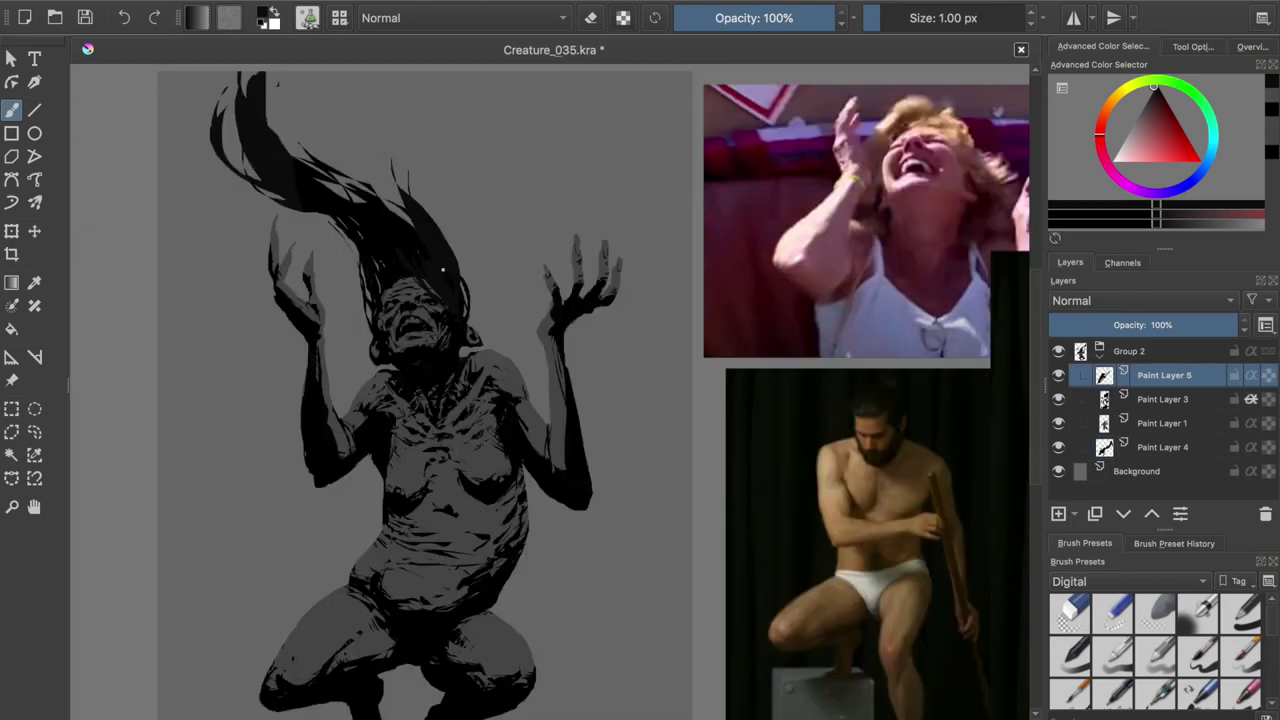
pyautogui.press('m')
pyautogui.moveTo(645, 260); pyautogui.dragTo(680, 198)
pyautogui.moveTo(632, 290); pyautogui.dragTo(652, 216)
pyautogui.press('m')
pyautogui.press('m')
pyautogui.hotkey('ctrl', 's')
pyautogui.press('pagedown')
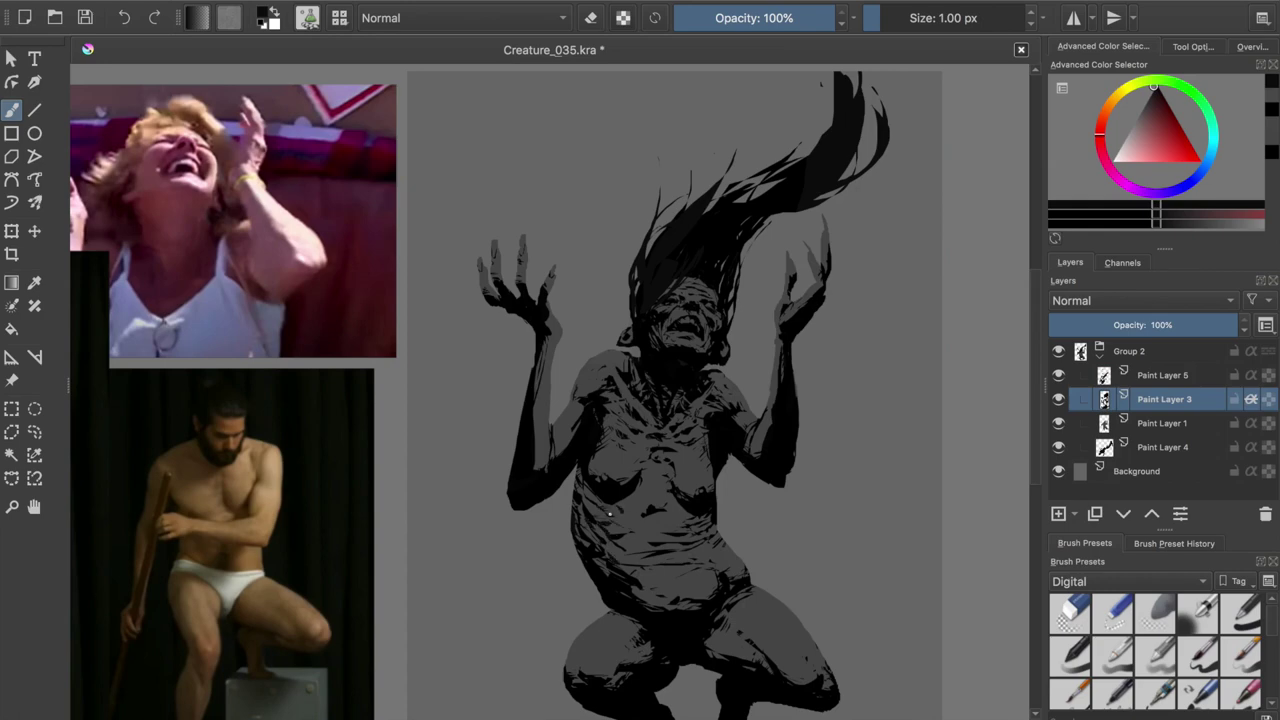
pyautogui.press('m')
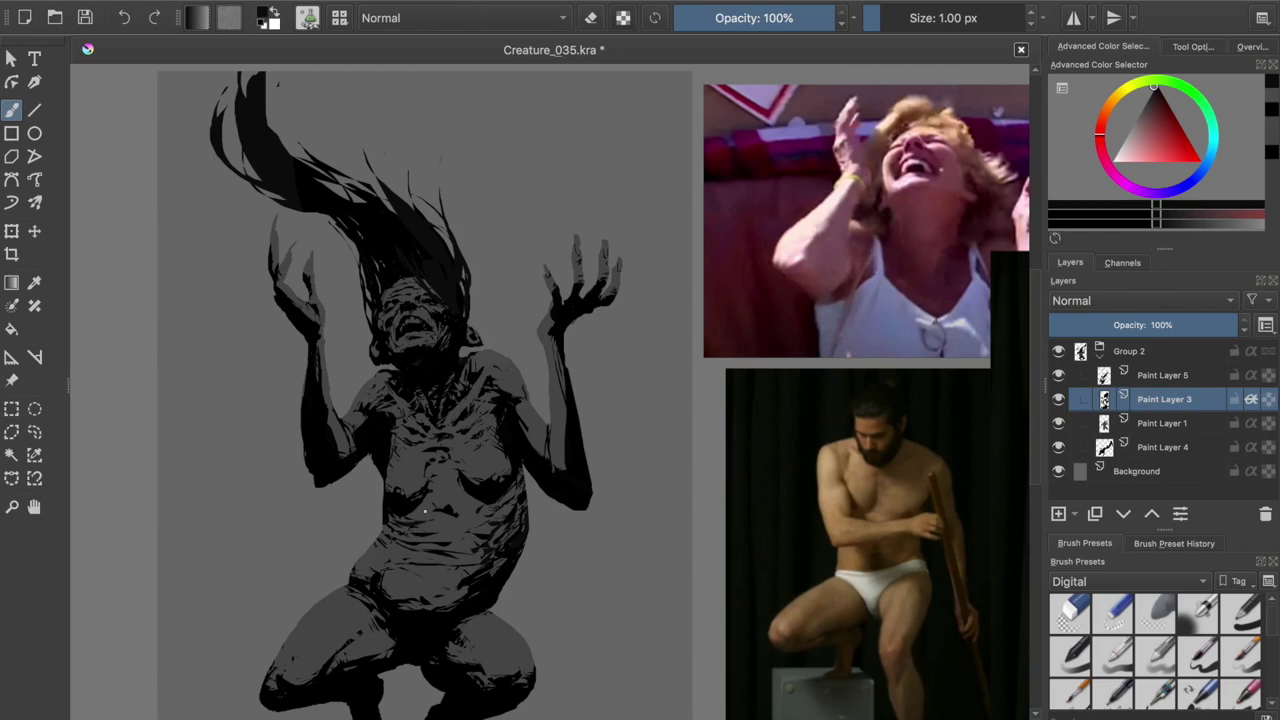
pyautogui.press('m')
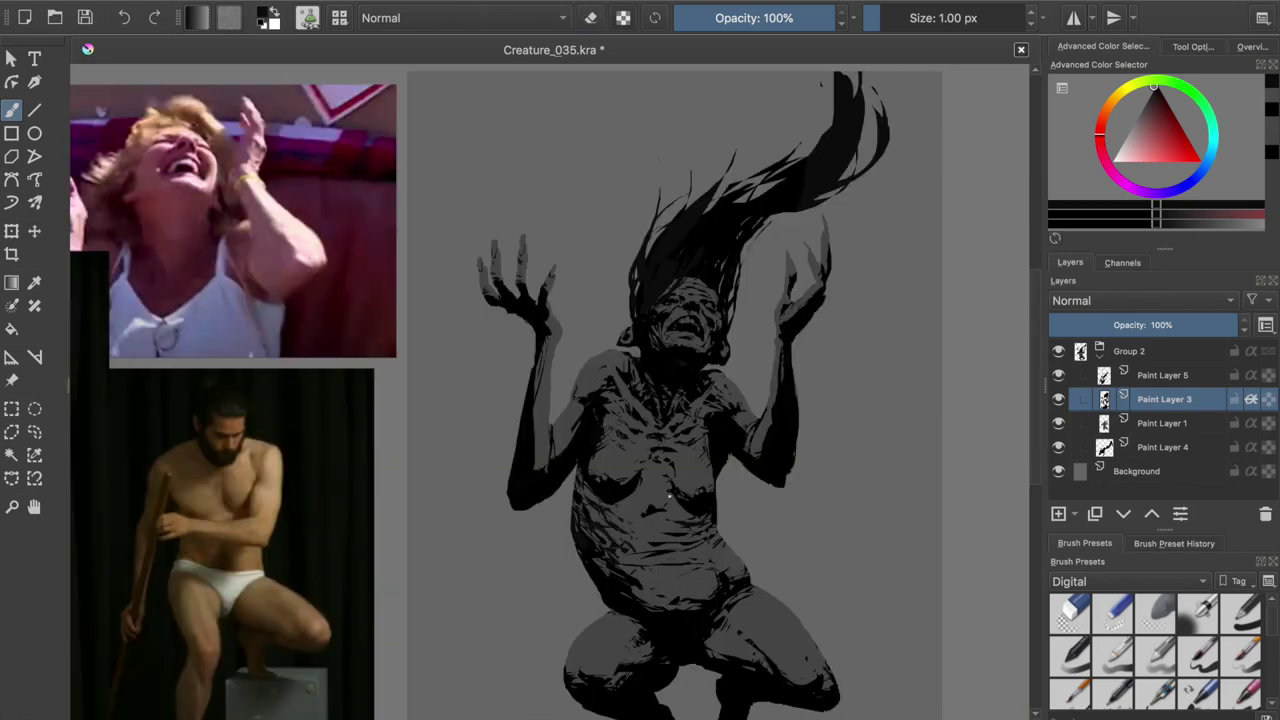
pyautogui.press('e')
pyautogui.press('e')
pyautogui.press('e')
pyautogui.press('e')
pyautogui.press('e')
pyautogui.press('e')
pyautogui.press('e')
pyautogui.press('e')
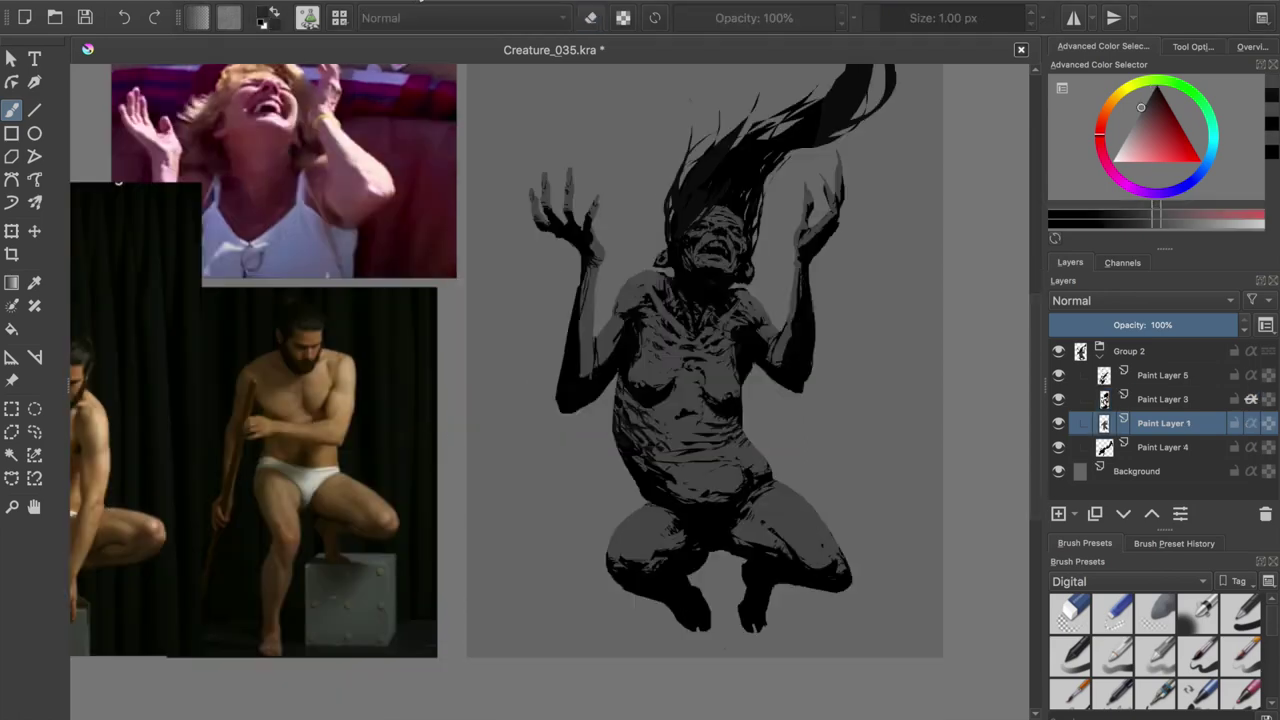
# - Rename Paint Layer 1 to 'Sil' and widen the silhouette's knees on both sides
pyautogui.write('Sil')
pyautogui.press('Return')
pyautogui.moveTo(848, 518); pyautogui.dragTo(858, 588)
pyautogui.moveTo(606, 504); pyautogui.dragTo(604, 560)
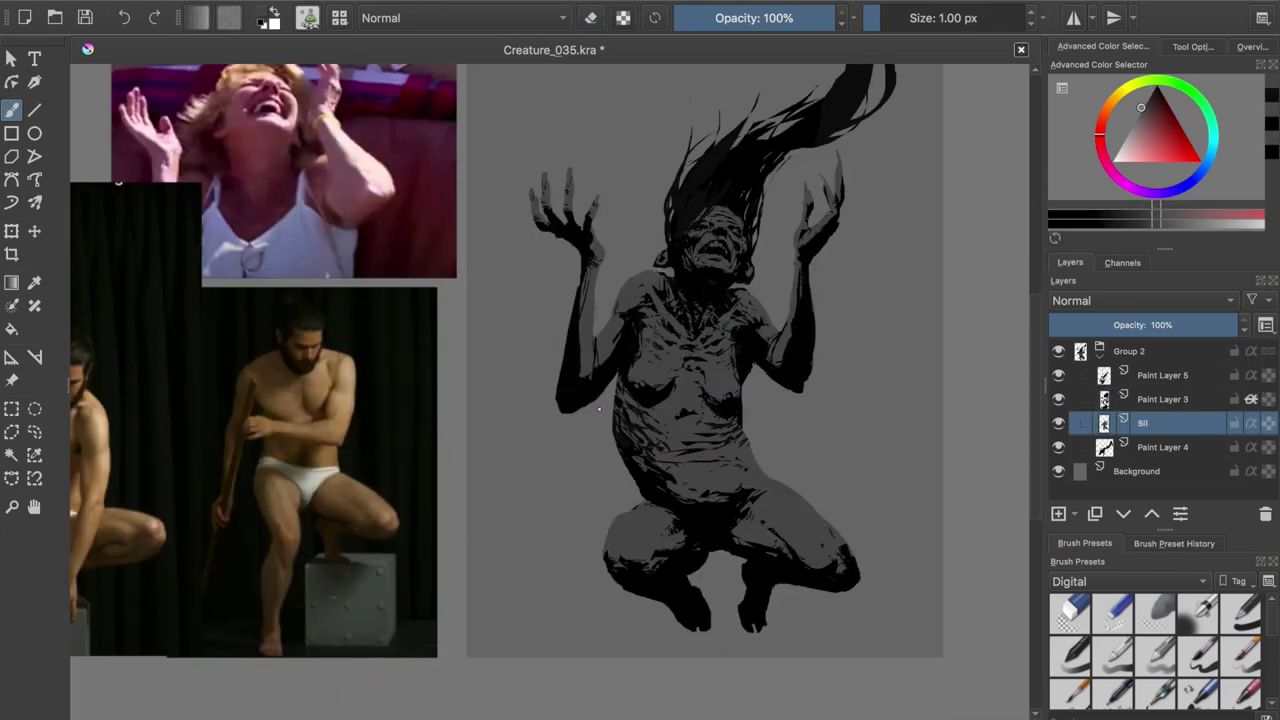
pyautogui.scroll(2, 599, 409)
# - Return to Paint Layer 3 with black as the painting colour
pyautogui.press('pageup')
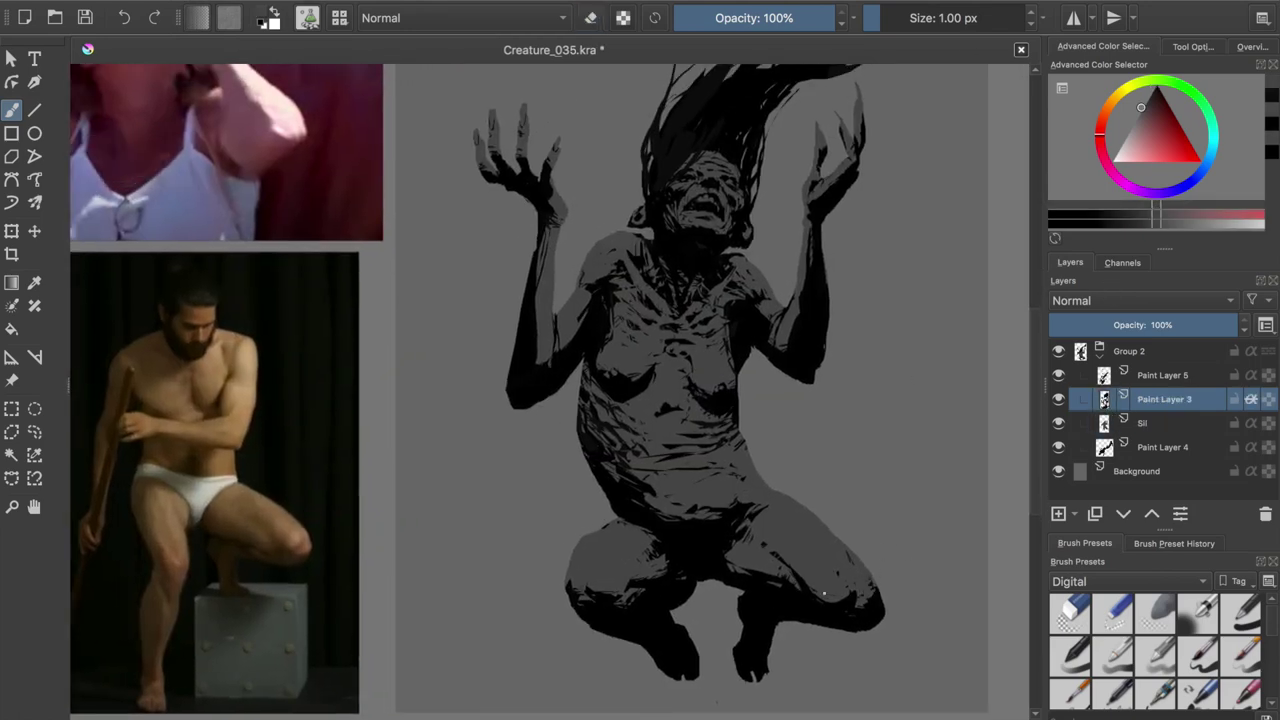
pyautogui.keyDown('ctrl'); pyautogui.click(820, 600); pyautogui.keyUp('ctrl')
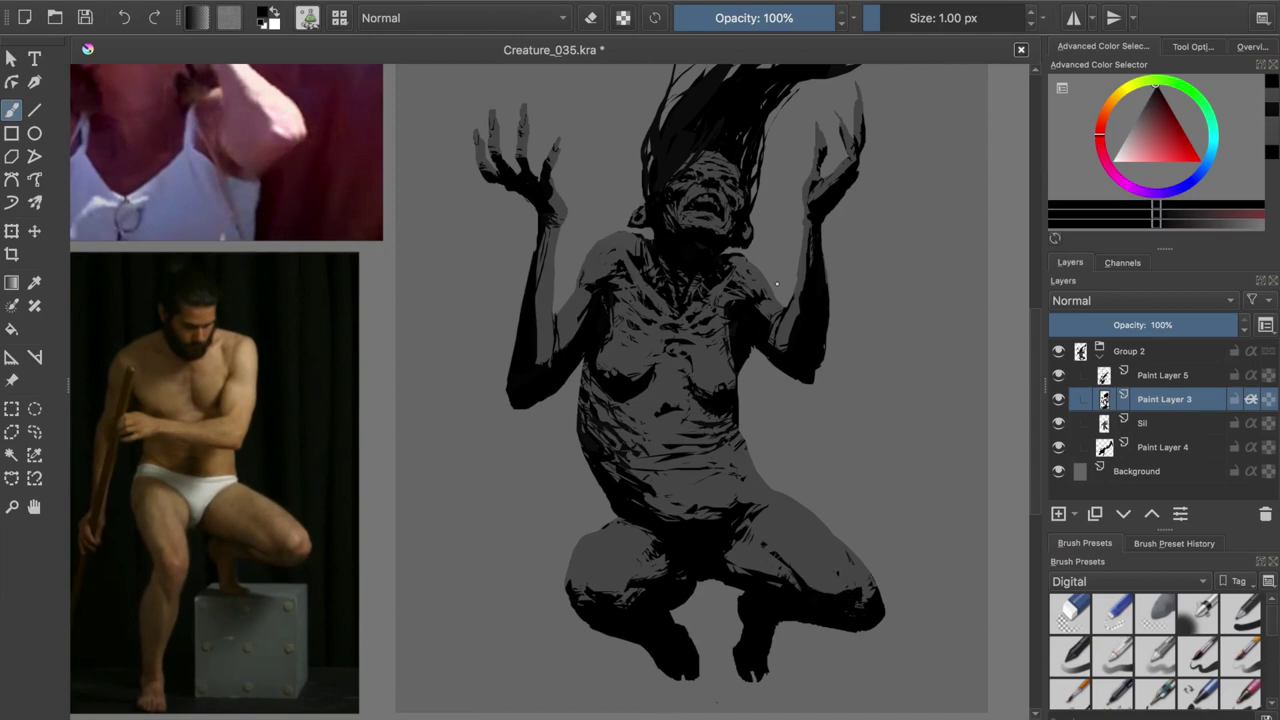
pyautogui.press('e')
pyautogui.press('e')
pyautogui.press('e')
pyautogui.press('e')
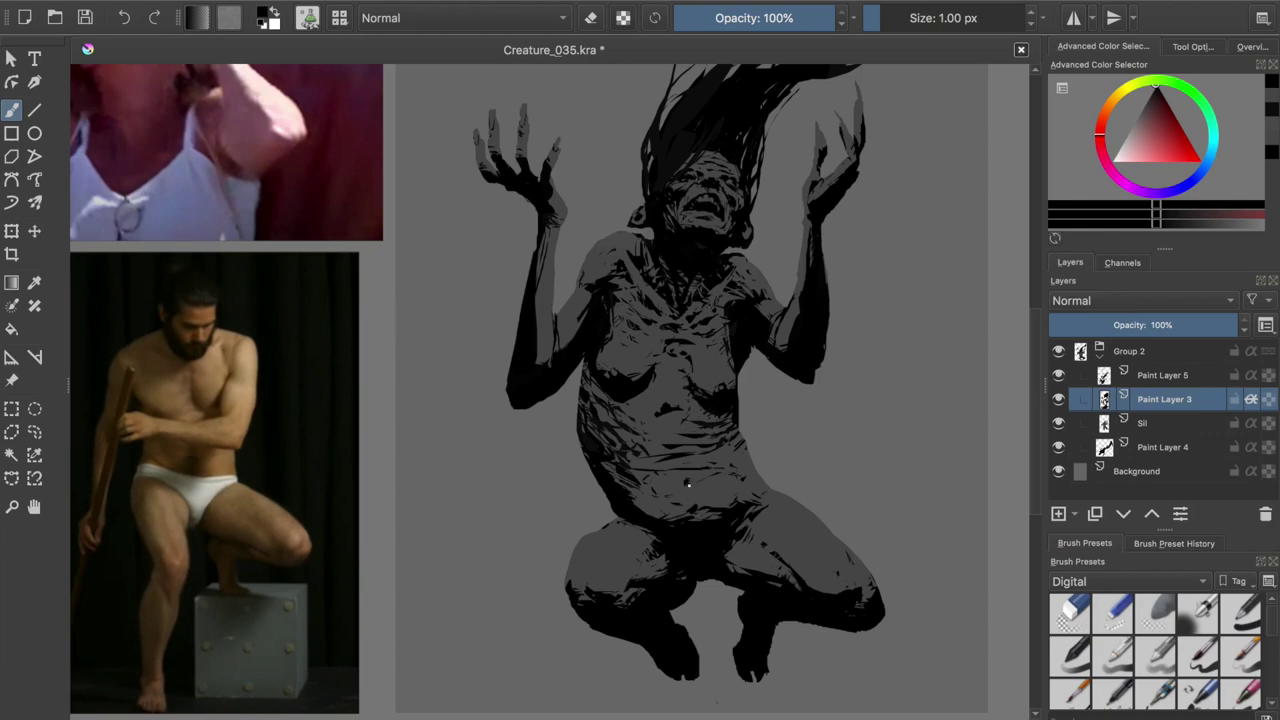
# - Refine the body shading on Paint Layer 3, adding a small dark mark on the chest
pyautogui.press('e')
pyautogui.press('e')
pyautogui.press('pagedown')
pyautogui.press('pageup')
pyautogui.press('e')
pyautogui.press('e')
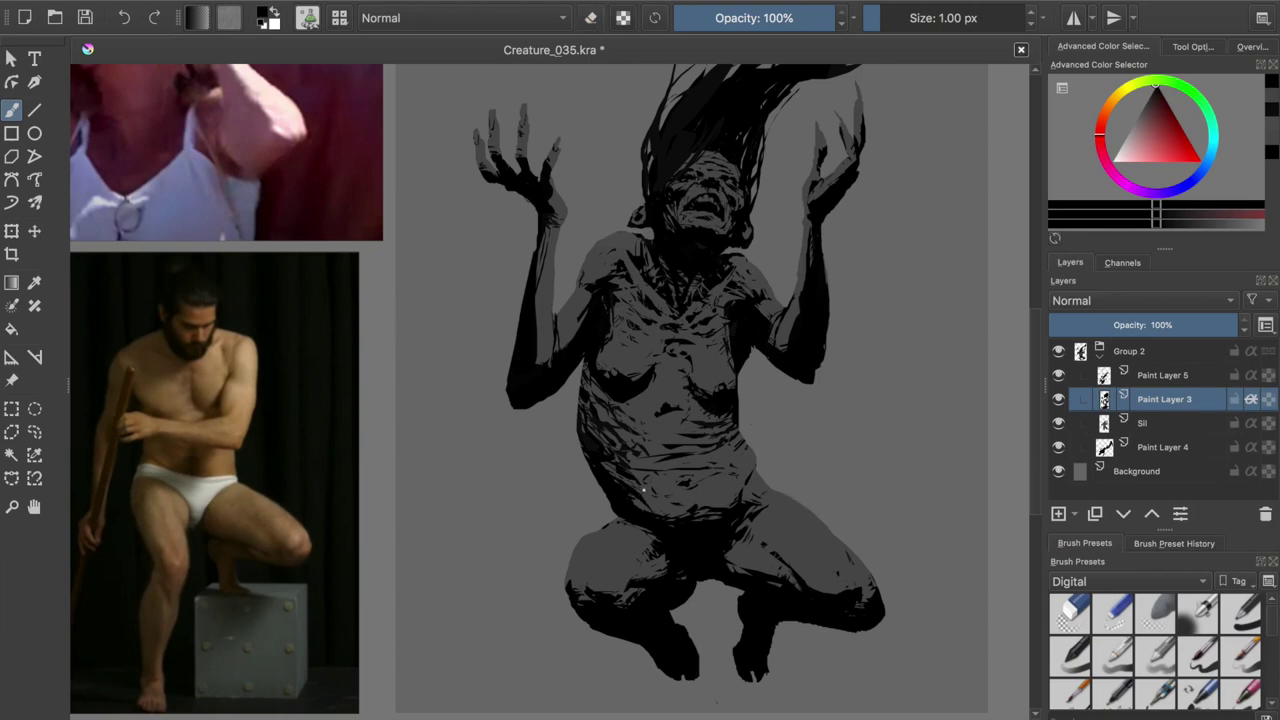
pyautogui.press('e')
pyautogui.press('e')
pyautogui.press('e')
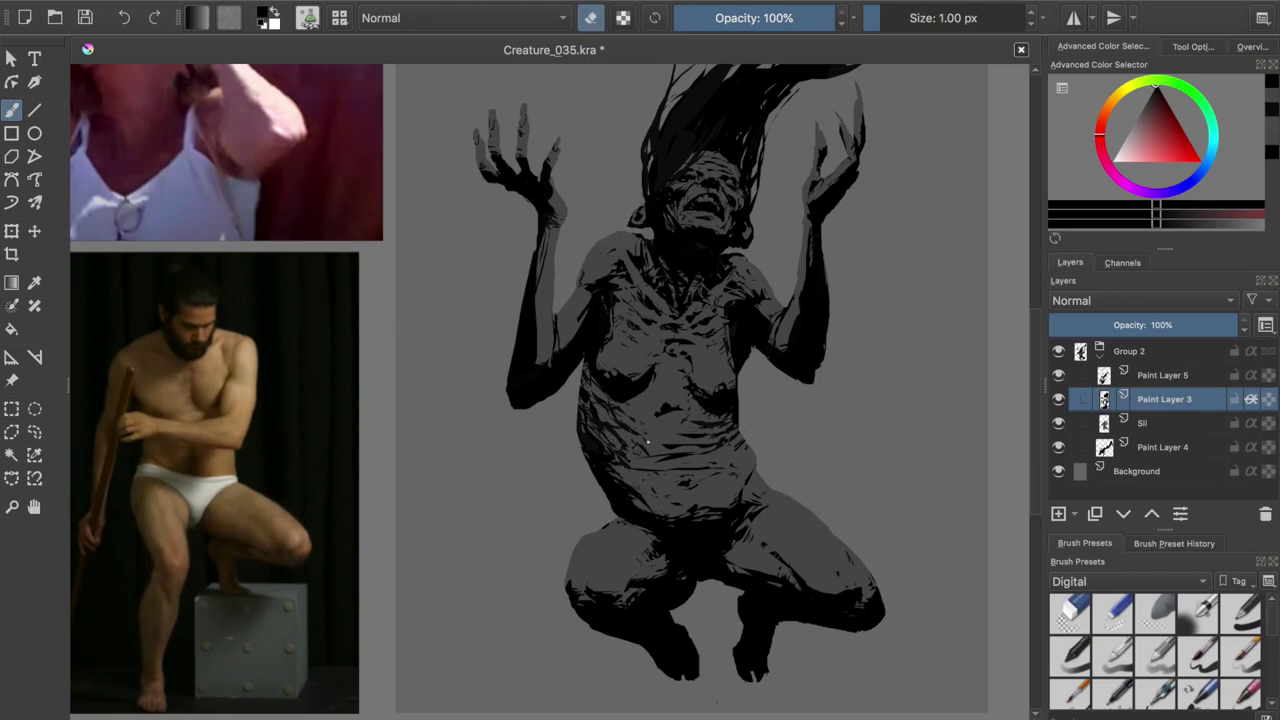
pyautogui.press('e')
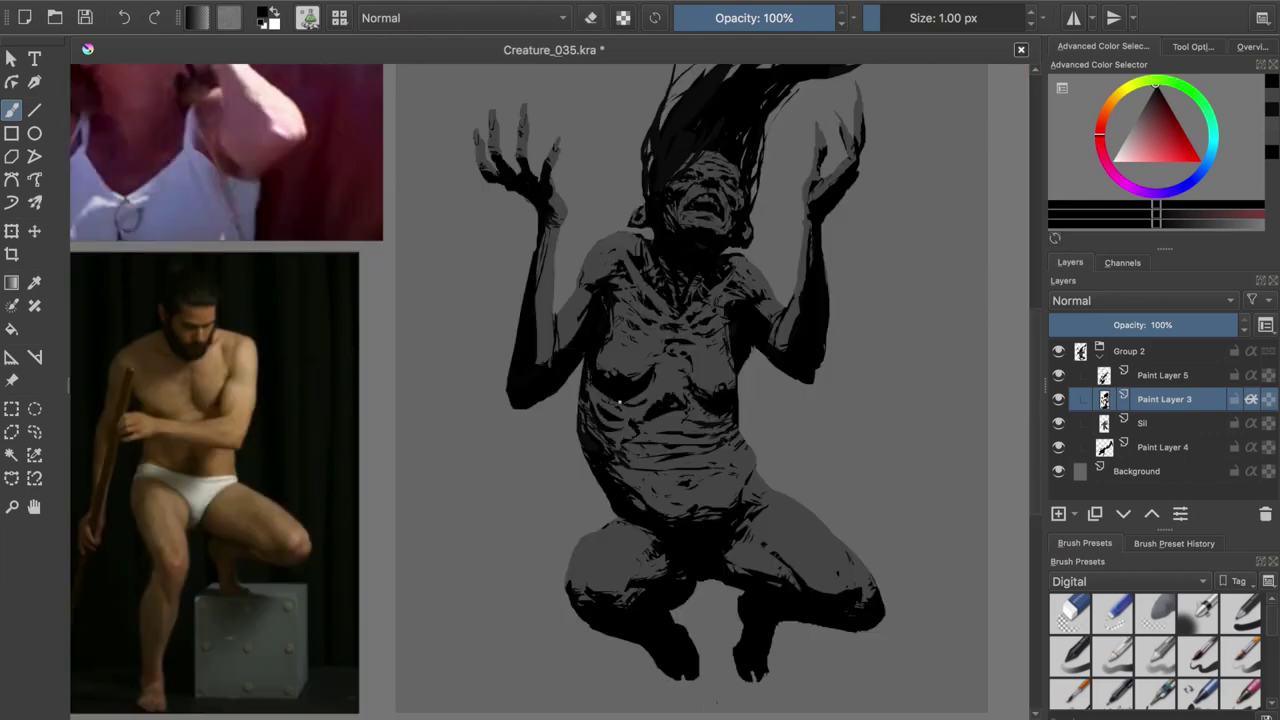
pyautogui.press('e')
pyautogui.press('e')
pyautogui.press('e')
pyautogui.press('e')
pyautogui.press('e')
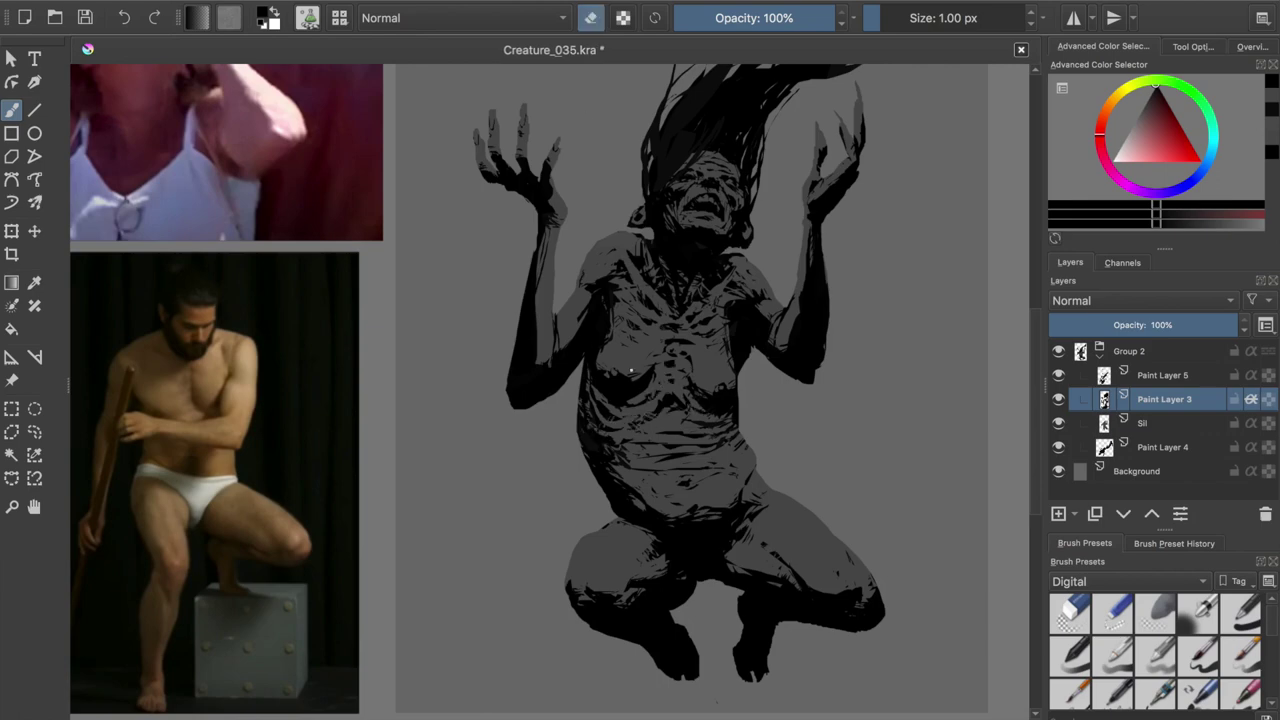
pyautogui.press('e')
pyautogui.press('e')
pyautogui.press('e')
pyautogui.moveTo(609, 371); pyautogui.dragTo(616, 375)
pyautogui.press('e')
pyautogui.press('m')
pyautogui.press('e')
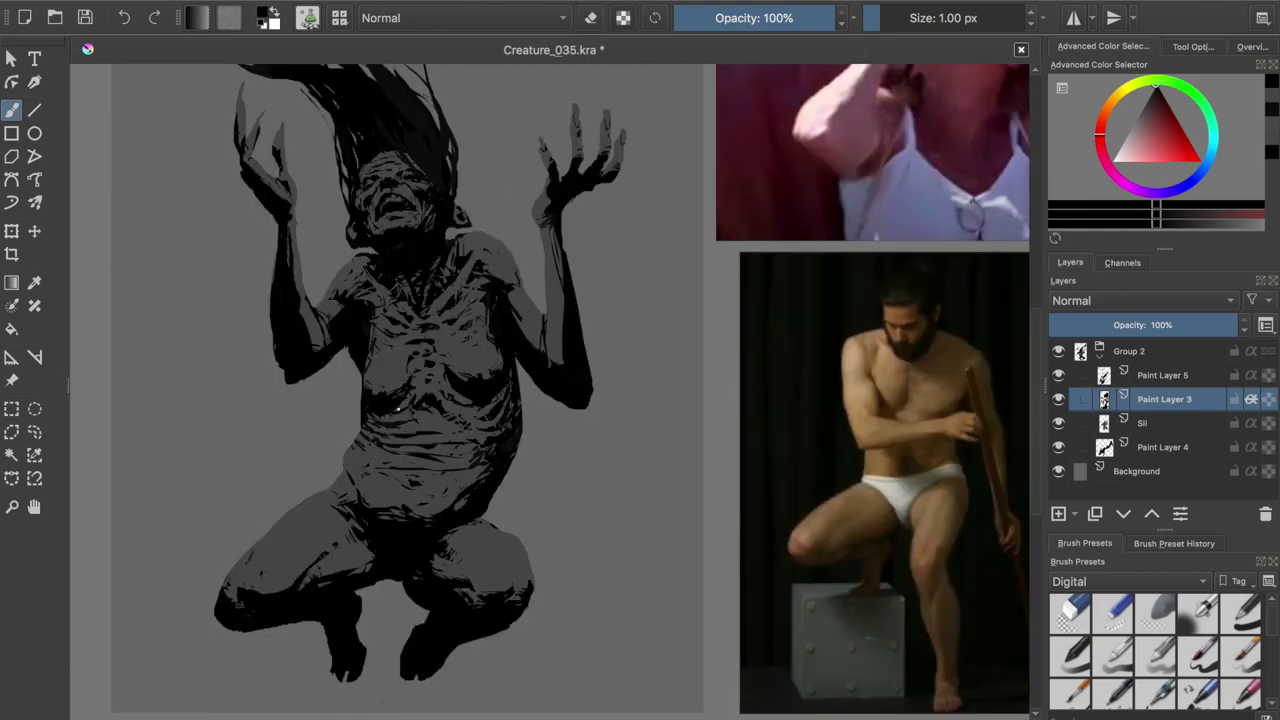
# - On the Sil layer, lightly erase the silhouette around the crouched lower legs
pyautogui.press('m')
pyautogui.press('e')
pyautogui.press('e')
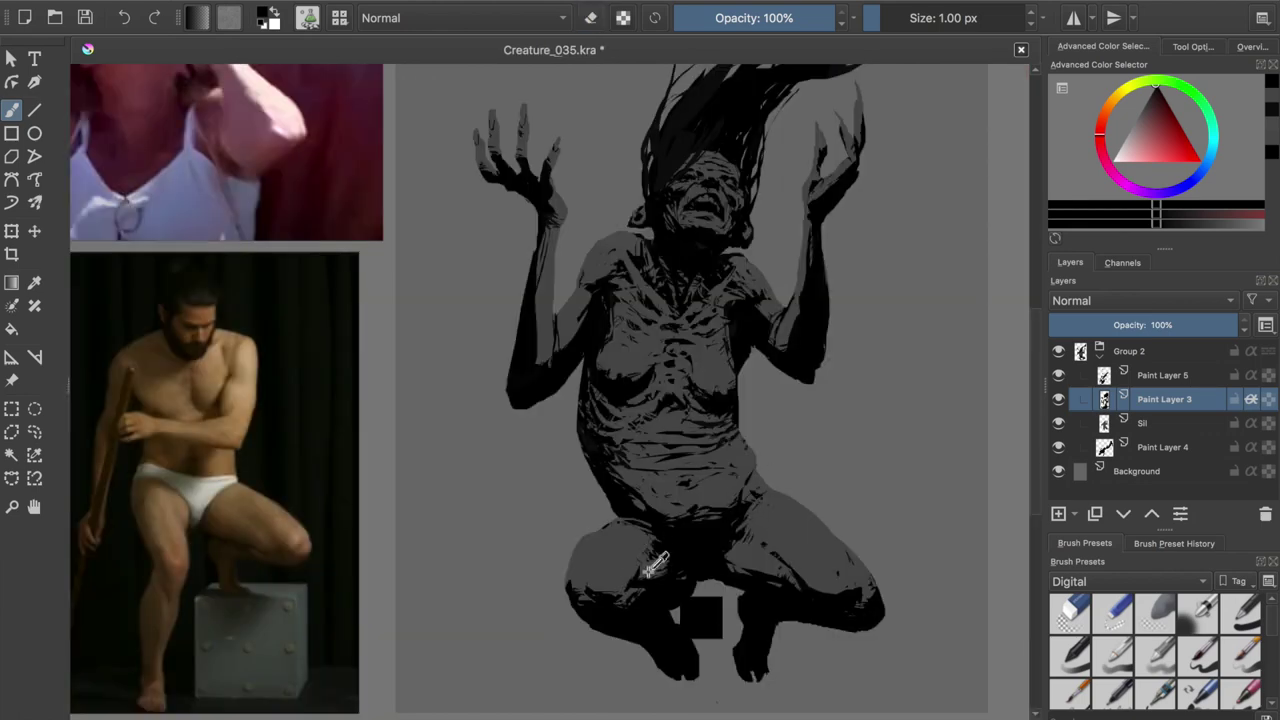
pyautogui.keyDown('ctrl'); pyautogui.click(862, 596); pyautogui.keyUp('ctrl')
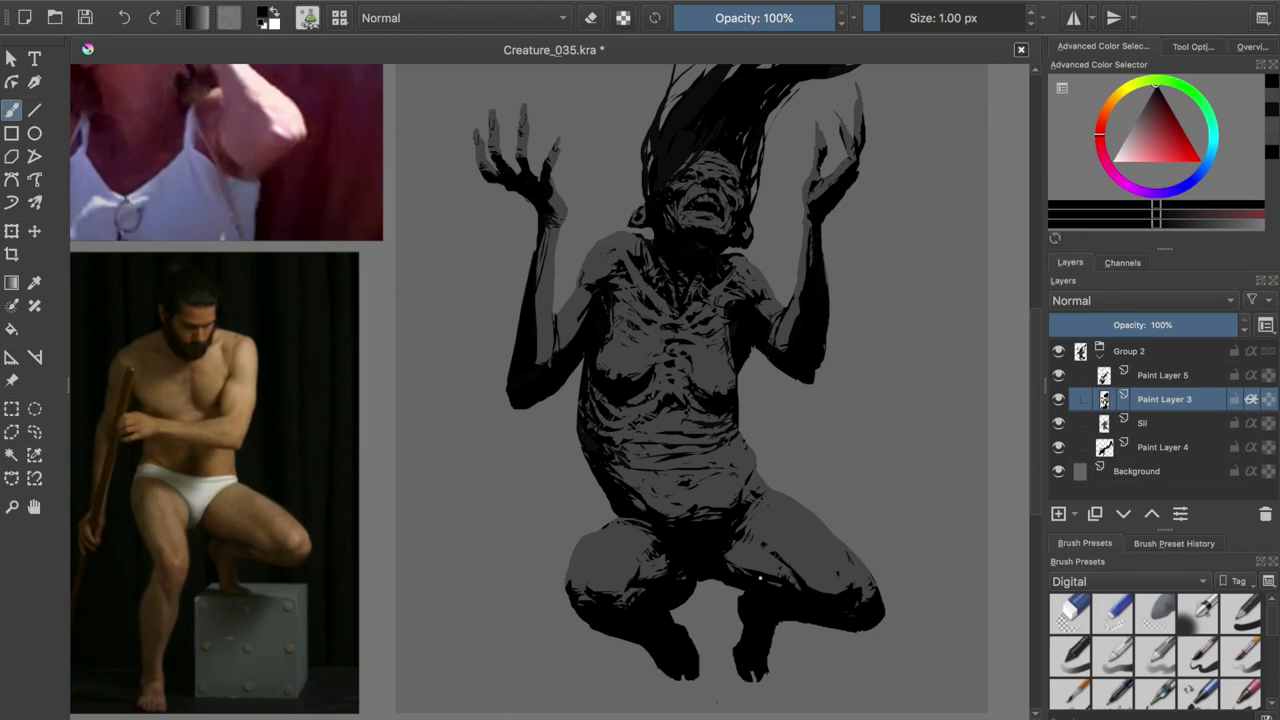
pyautogui.press('pagedown')
pyautogui.keyDown('ctrl'); pyautogui.click(838, 605); pyautogui.keyUp('ctrl')
pyautogui.press('e')
pyautogui.moveTo(818, 626); pyautogui.dragTo(770, 632)
# - Check the figure in mirrored view, then return to Paint Layer 3 with black paint
pyautogui.press('m')
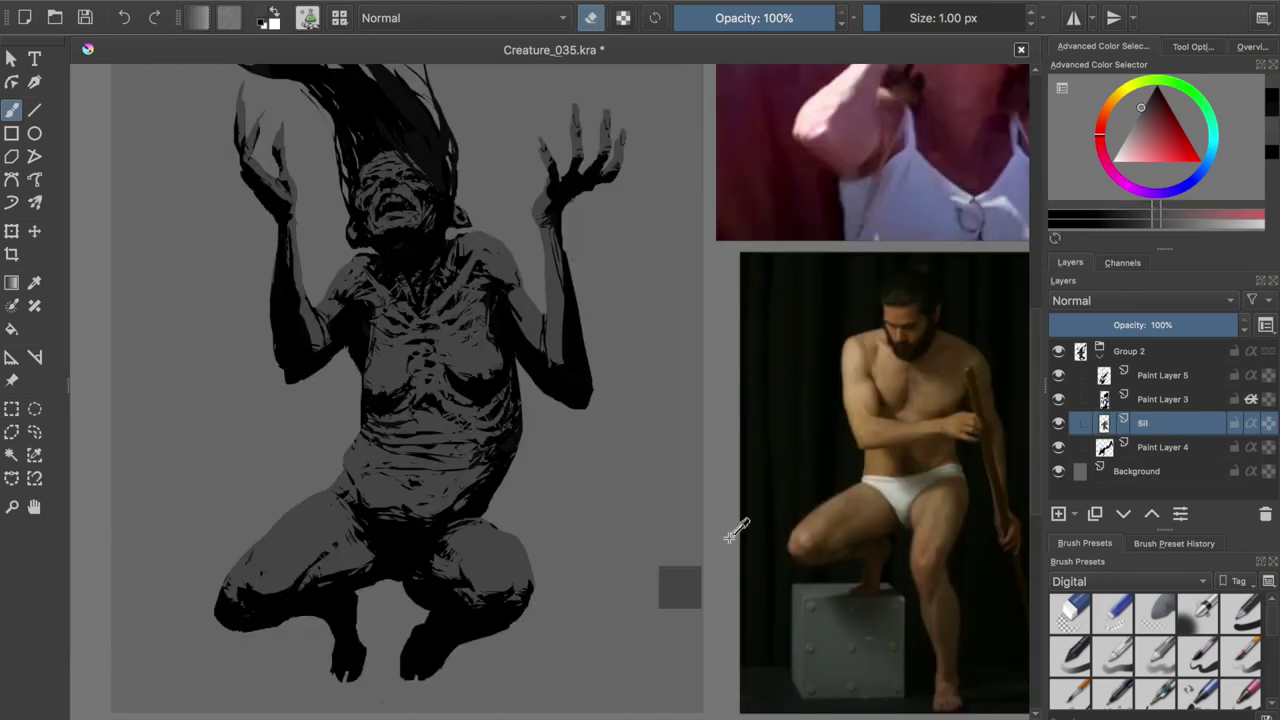
pyautogui.press('m')
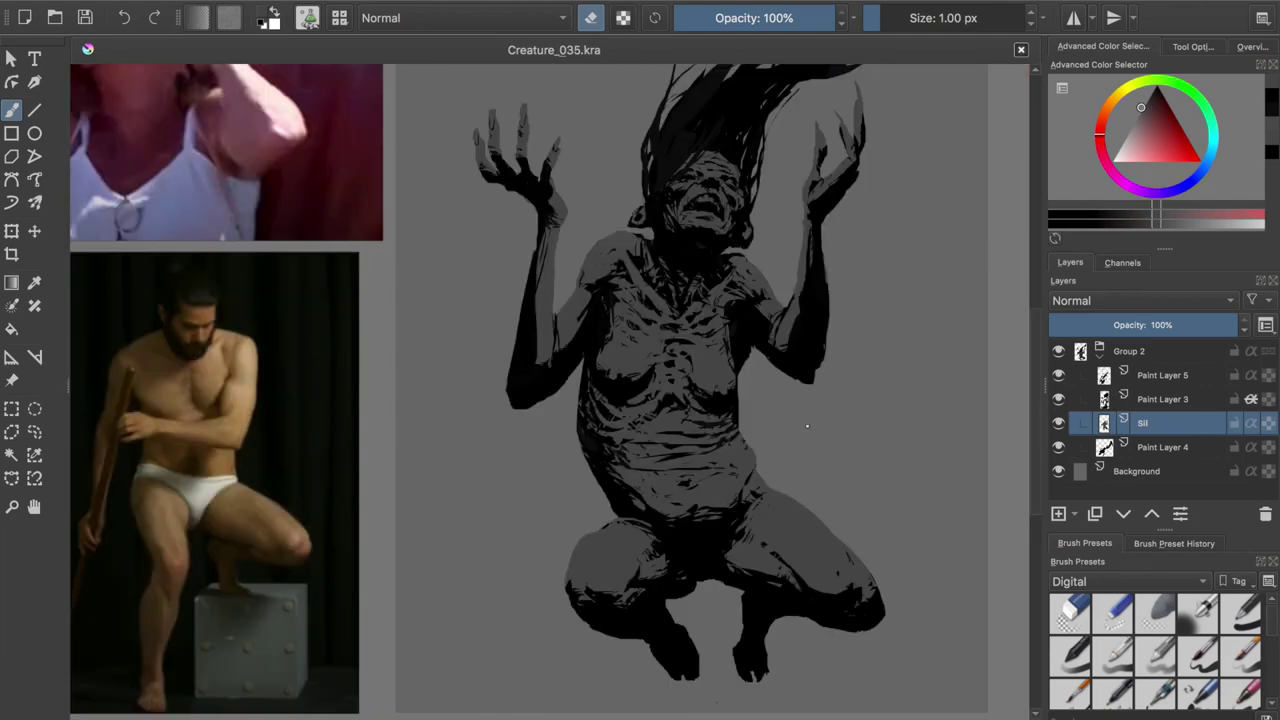
pyautogui.press('e')
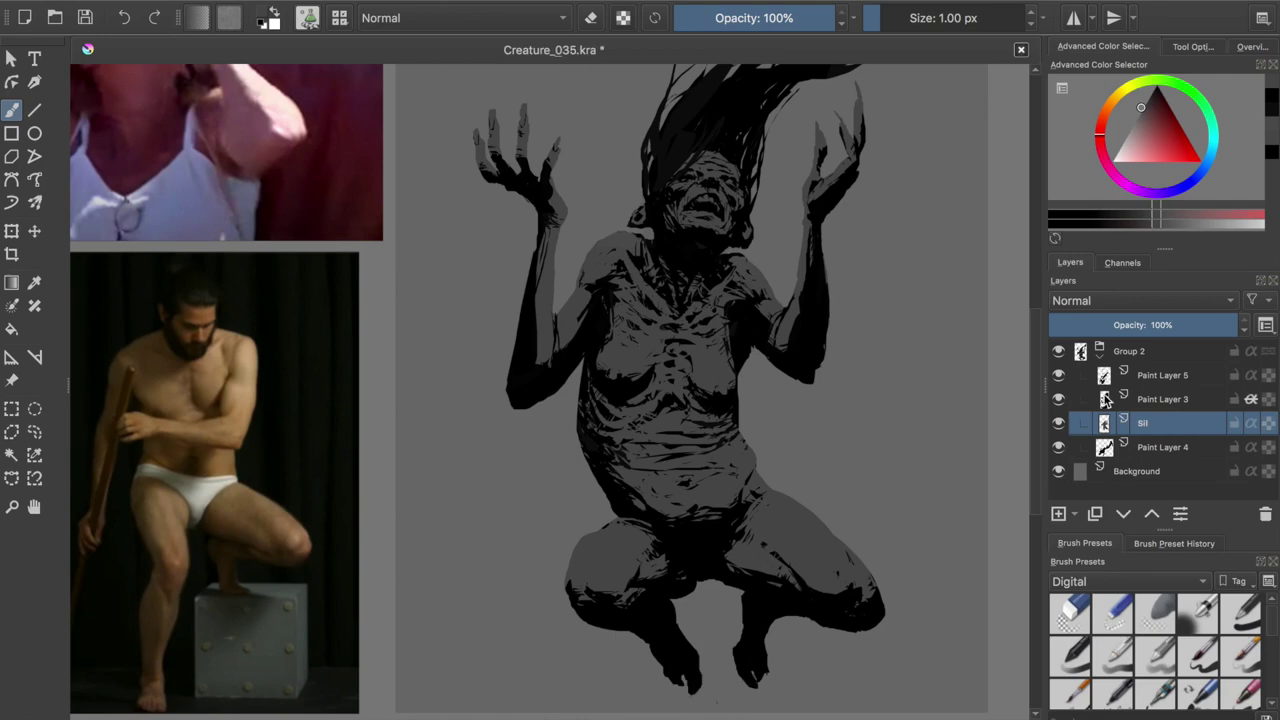
pyautogui.press('pageup')
pyautogui.press('d')
pyautogui.scroll(-1, 645, 450)
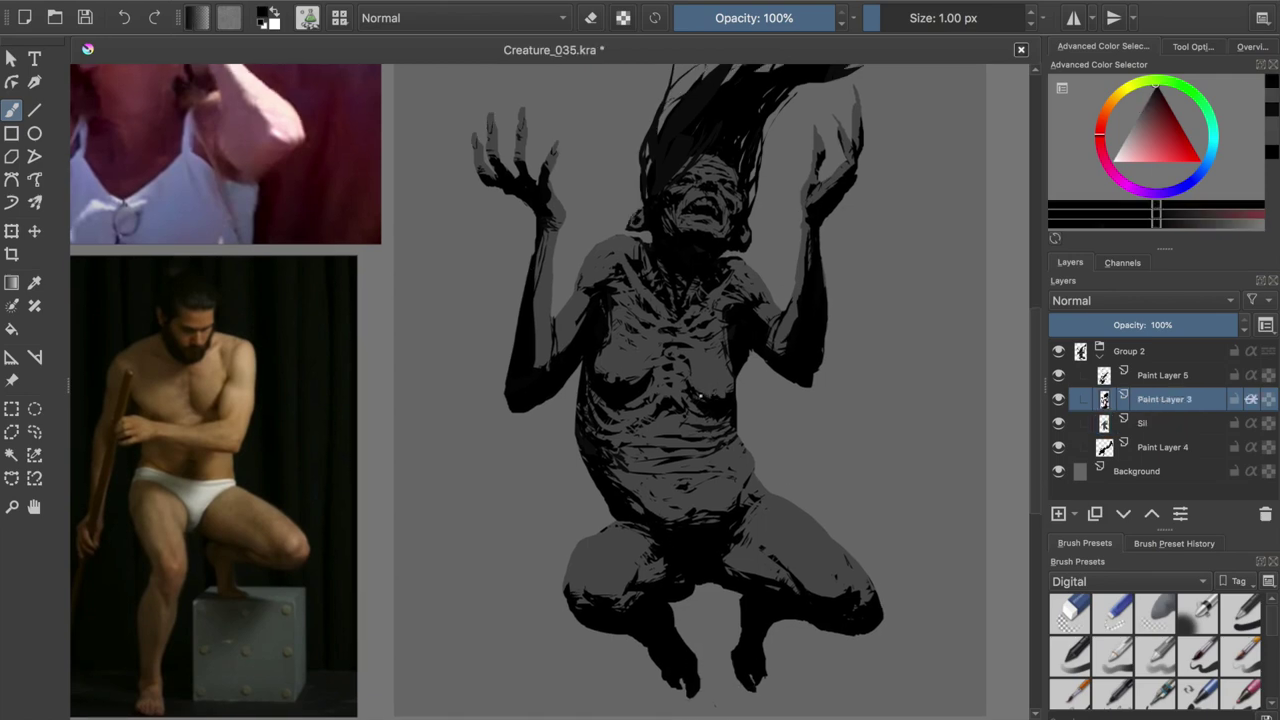
pyautogui.press('e')
pyautogui.press('e')
pyautogui.press('e')
pyautogui.press('e')
pyautogui.press('e')
pyautogui.press('e')
pyautogui.press('e')
pyautogui.press('e')
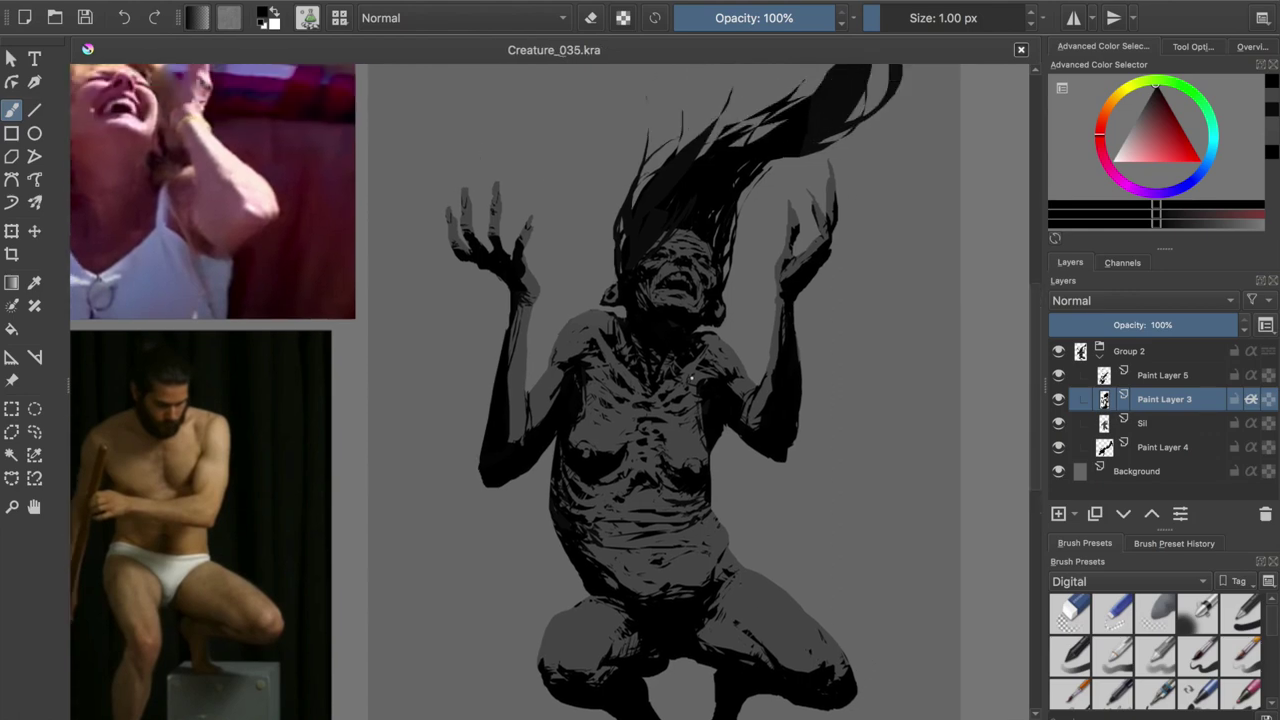
# - Undo an accidentally added layer, reset to black paint, and save Creature_035.kra
pyautogui.click(1058, 513)
pyautogui.hotkey('ctrl', 'z')
pyautogui.press('e')
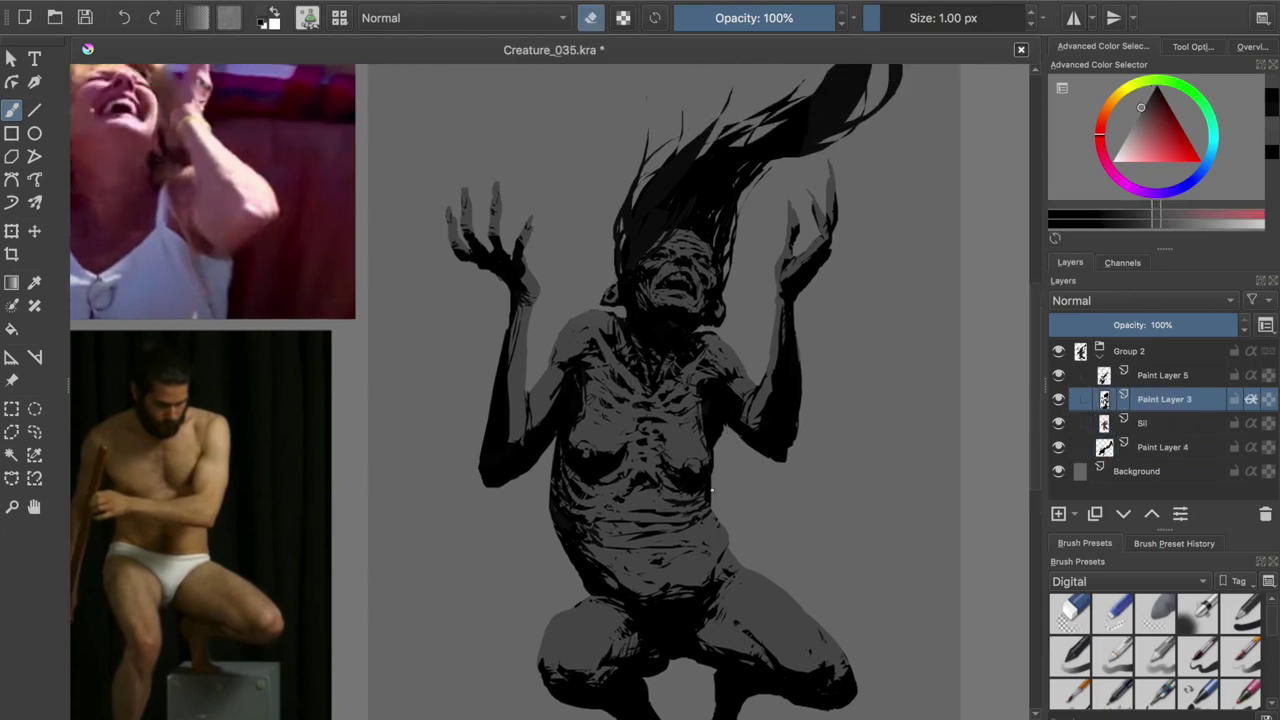
pyautogui.press('e')
pyautogui.press('d')
pyautogui.hotkey('ctrl', 's')
pyautogui.scroll(2, 688, 230)
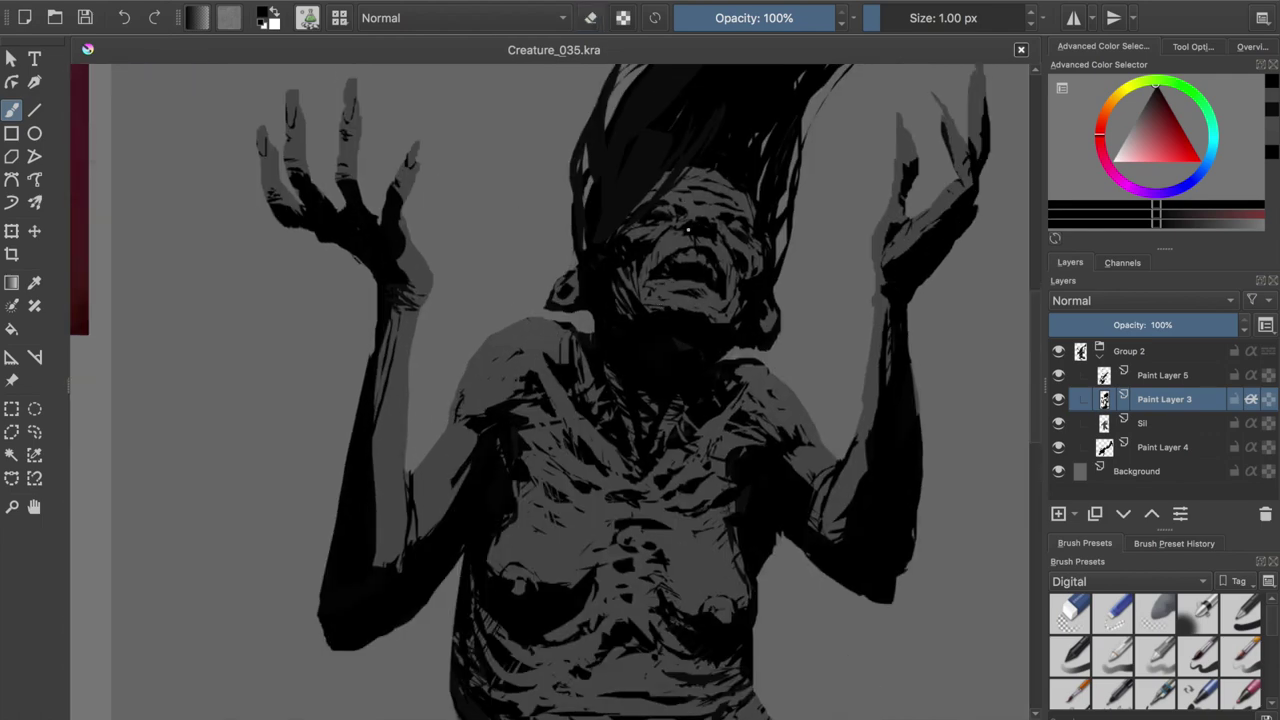
pyautogui.scroll(-1, 700, 220)
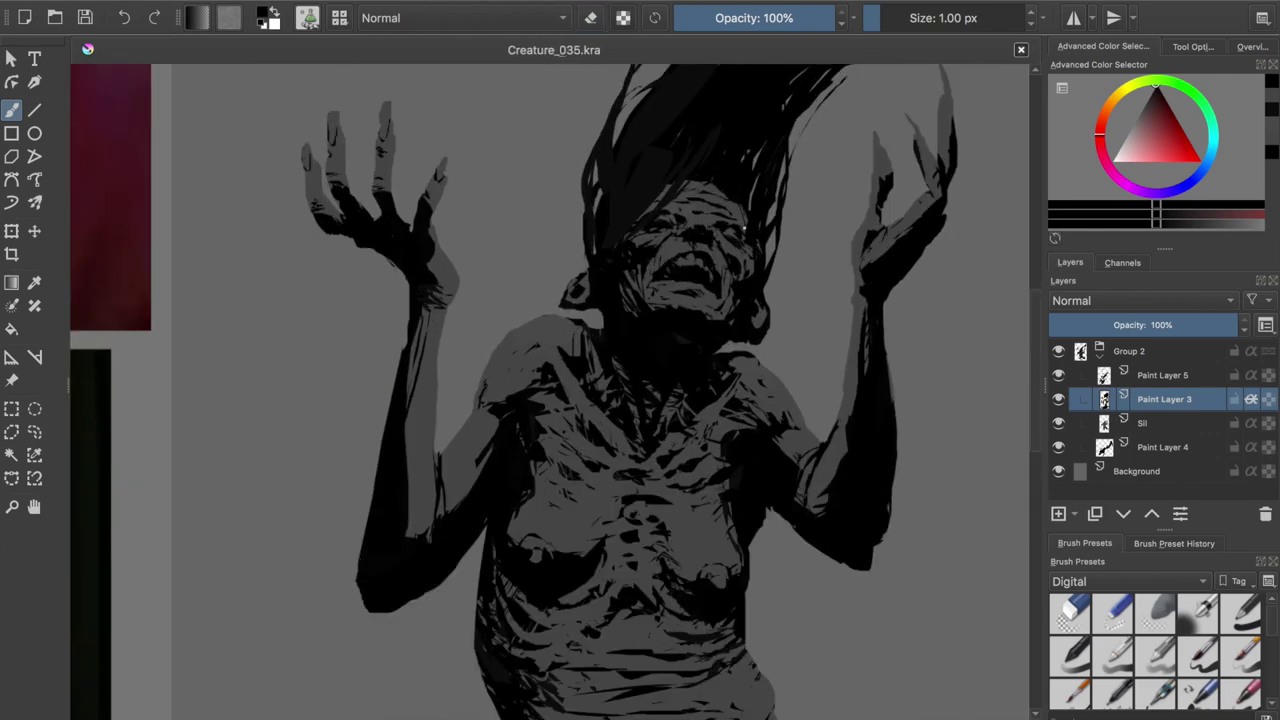
# - Zoom in on the face, save, and select the Sil layer with the eraser
pyautogui.press('e')
pyautogui.scroll(1, 720, 186)
pyautogui.scroll(1, 720, 186)
pyautogui.hotkey('ctrl', 's')
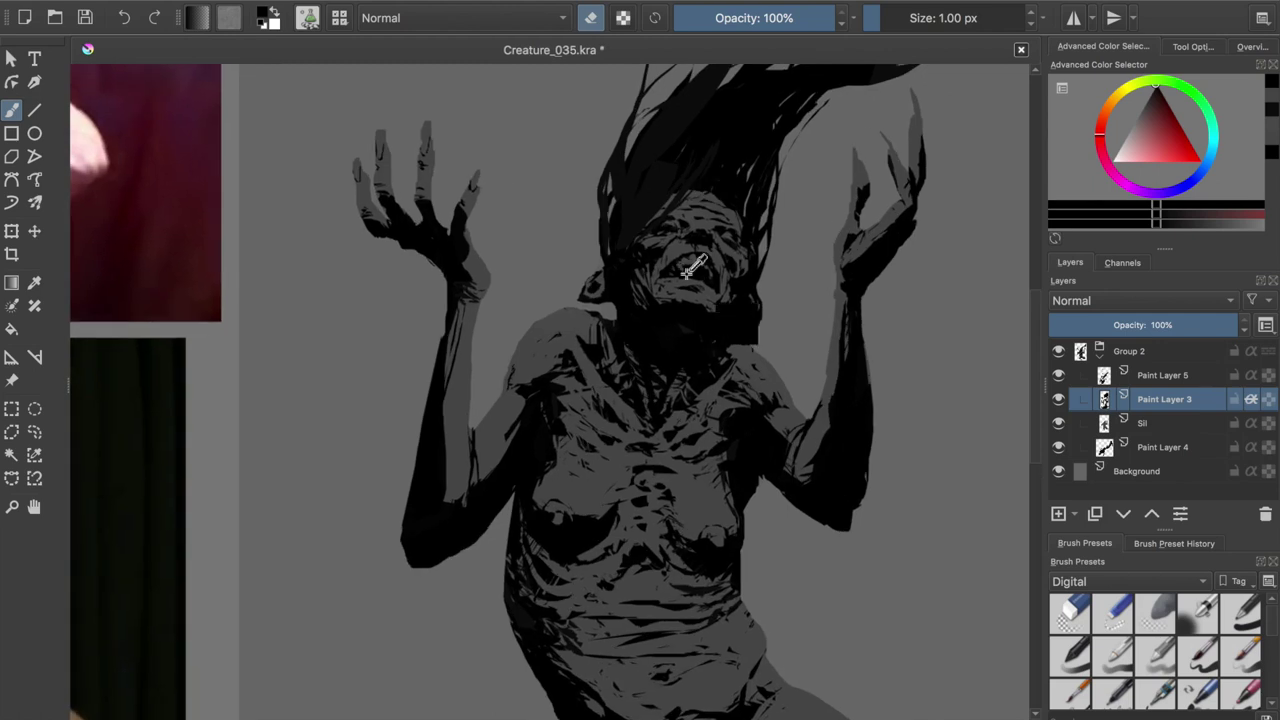
pyautogui.press('e')
pyautogui.press('e')
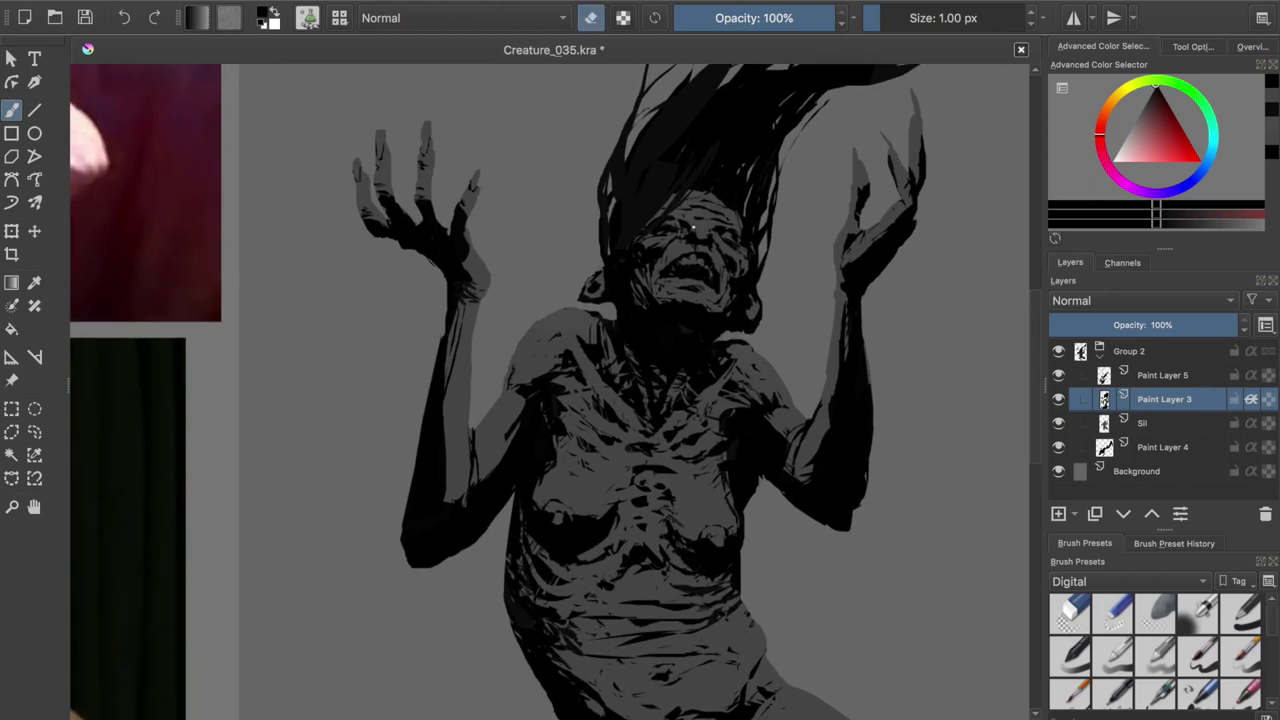
pyautogui.press('e')
pyautogui.hotkey('ctrl', 's')
pyautogui.press('pagedown')
pyautogui.press('e')
# - Lightly erase the silhouette around the ear, save, and recheck the figure mirrored and zoomed out
pyautogui.moveTo(602, 295); pyautogui.dragTo(585, 298)
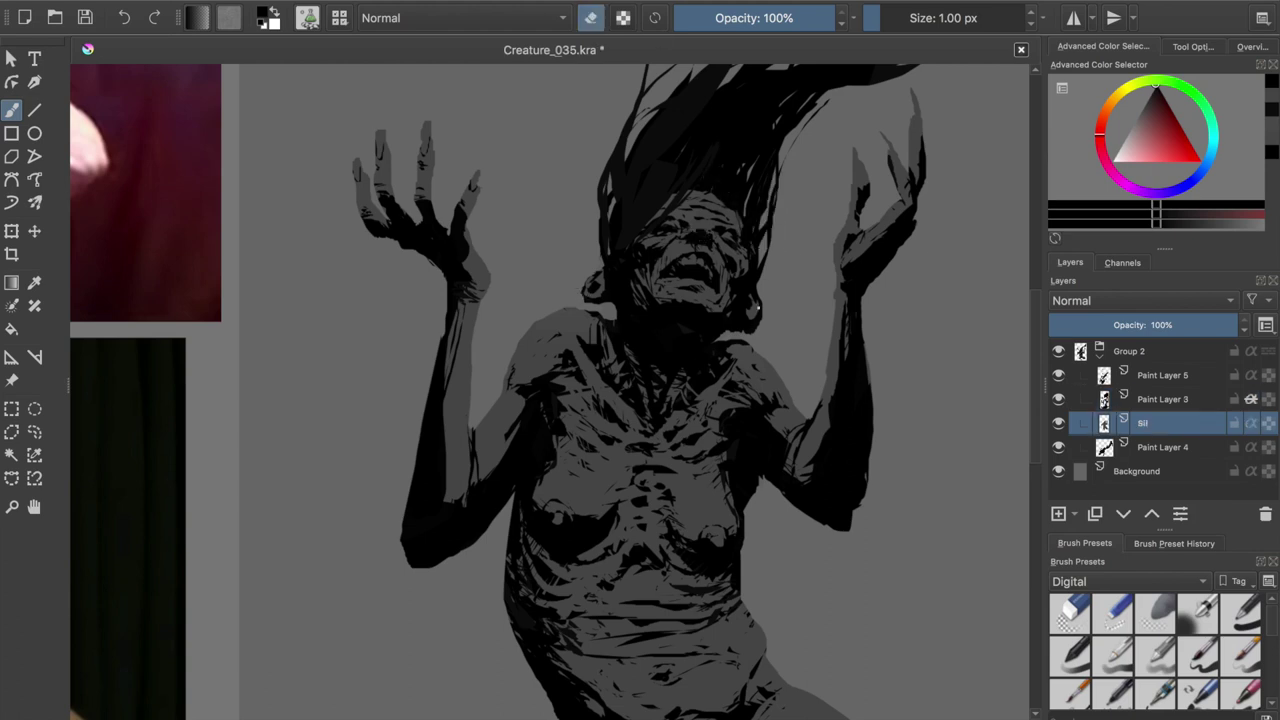
pyautogui.hotkey('ctrl', 's')
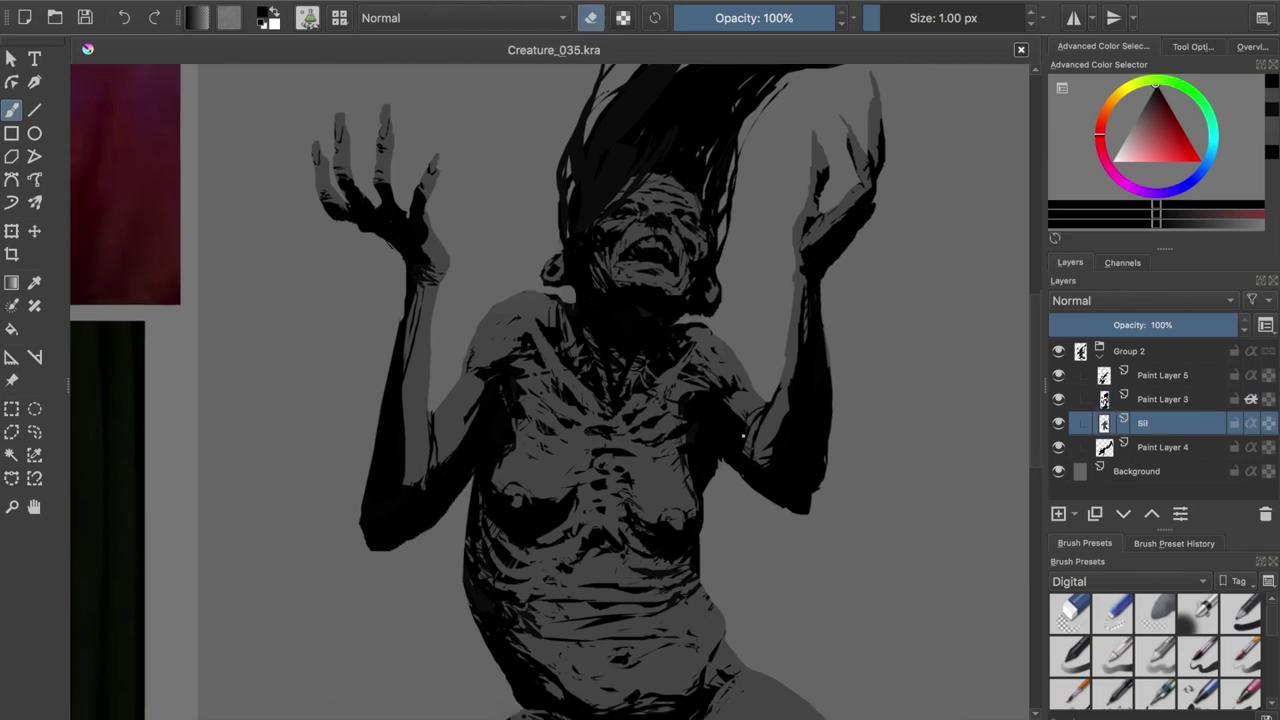
pyautogui.scroll(-2, 706, 452)
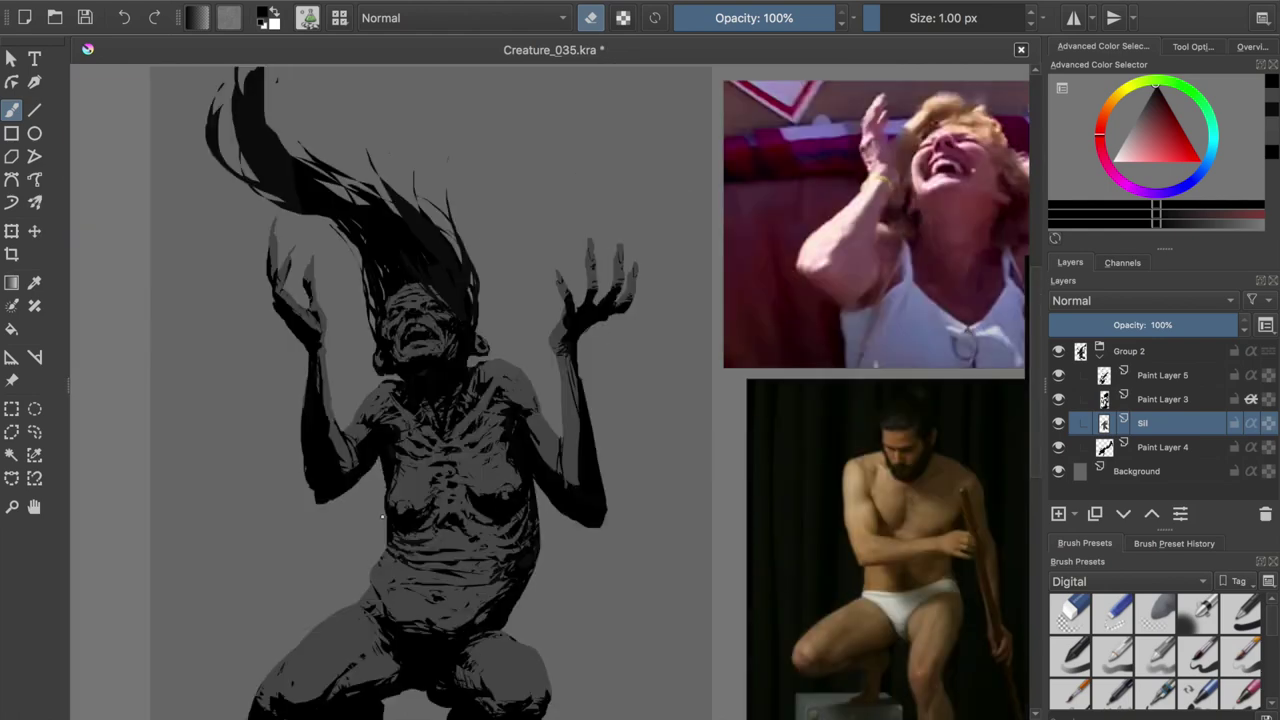
pyautogui.press('m')
pyautogui.press('m')
pyautogui.press('m')
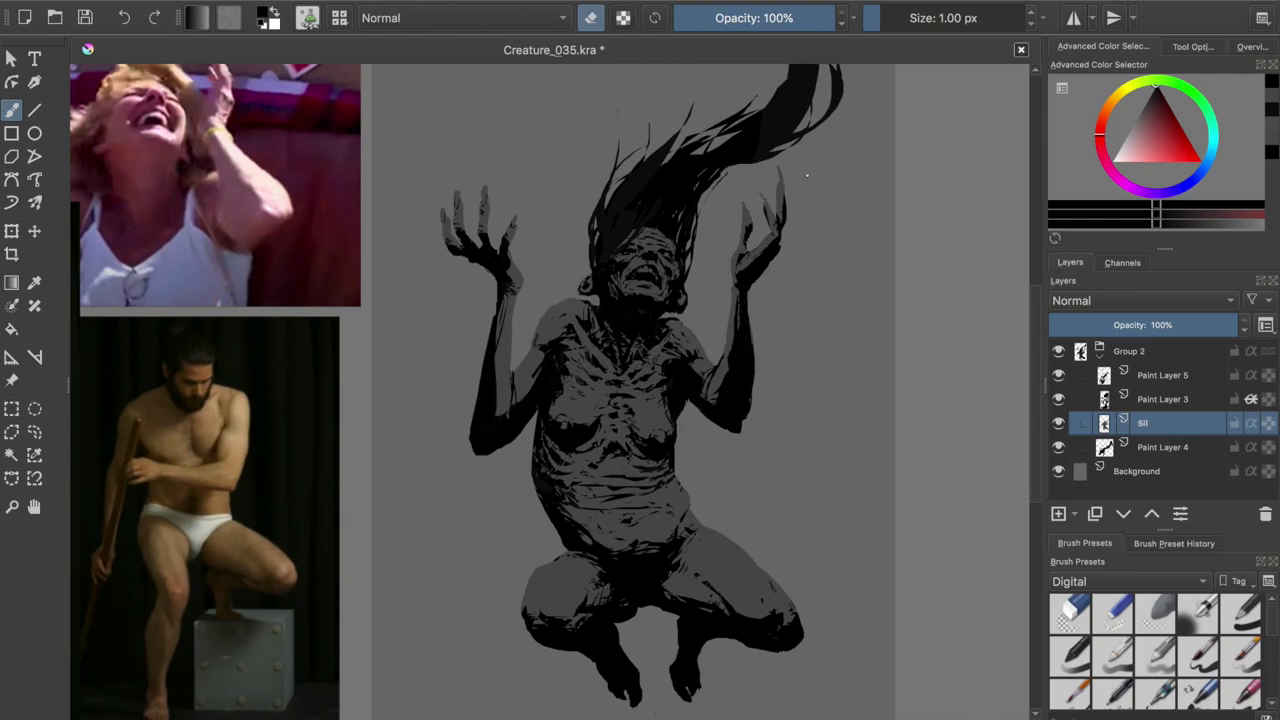
pyautogui.hotkey('ctrl', 's')
pyautogui.press('e')
pyautogui.press('-')
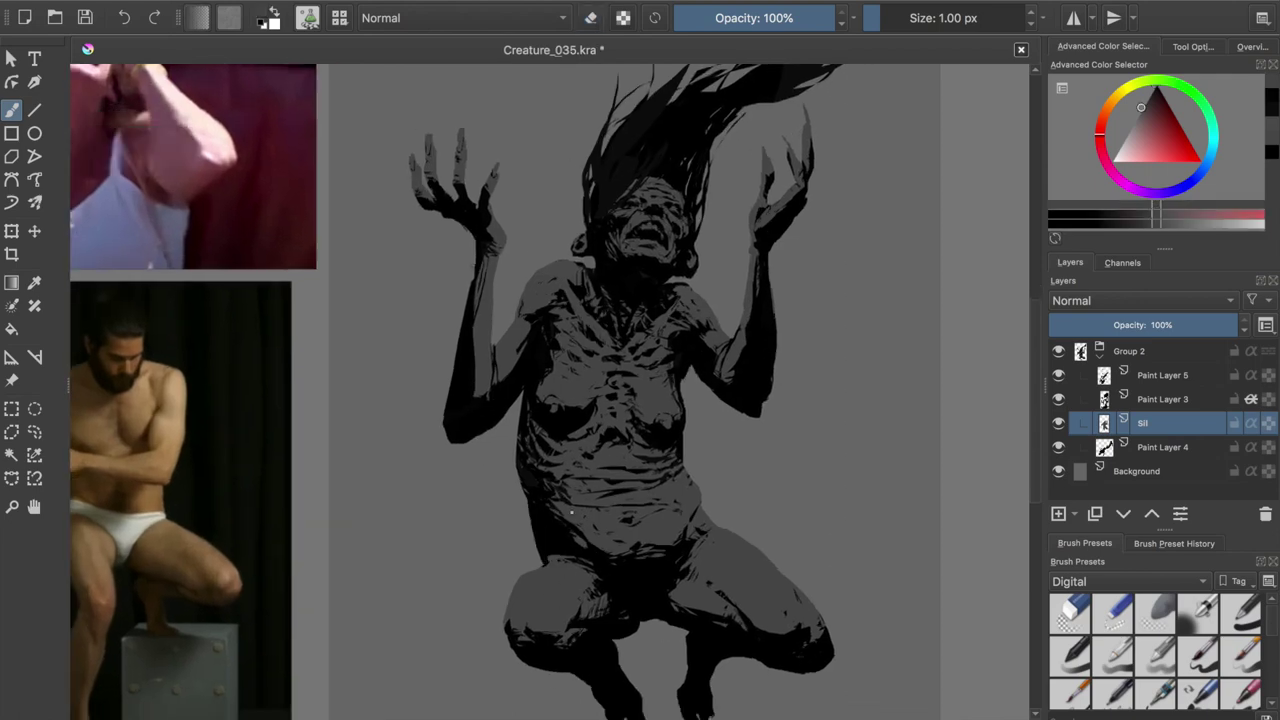
# - Check the figure mirrored, save, and apply an HSV/HSL Adjustment to the Sil layer
pyautogui.press('m')
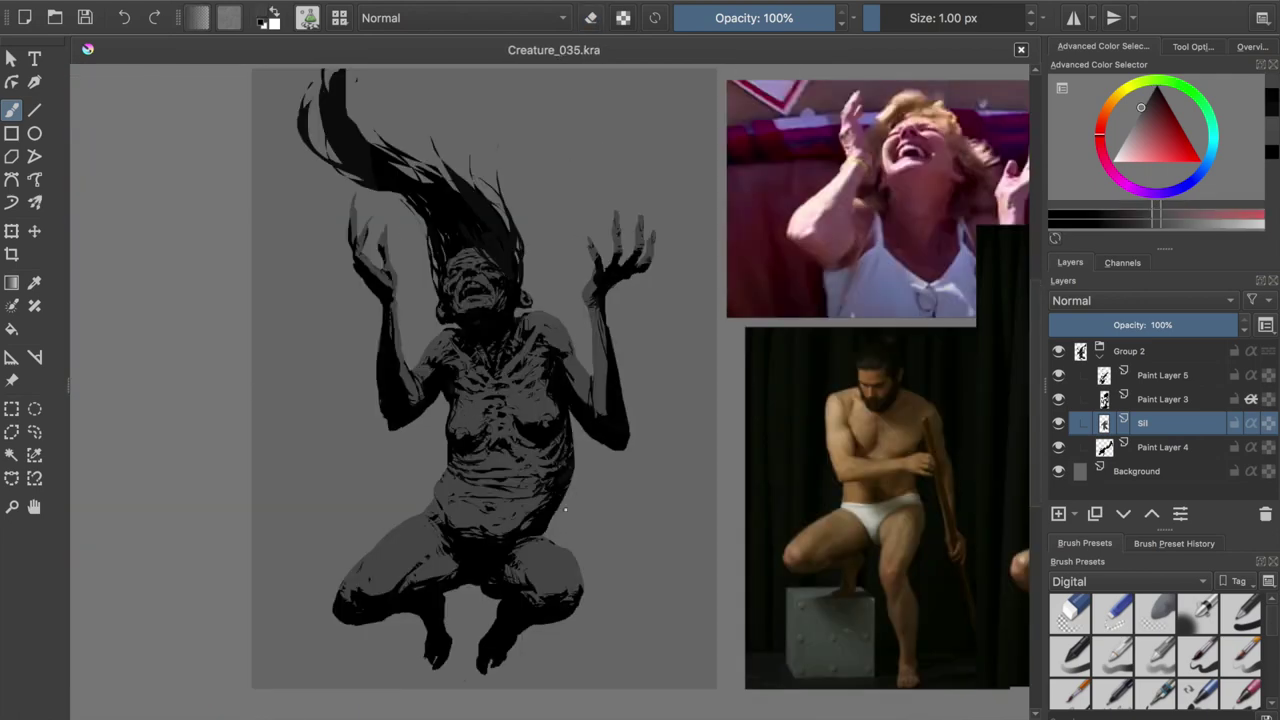
pyautogui.press('m')
pyautogui.press('pageup')
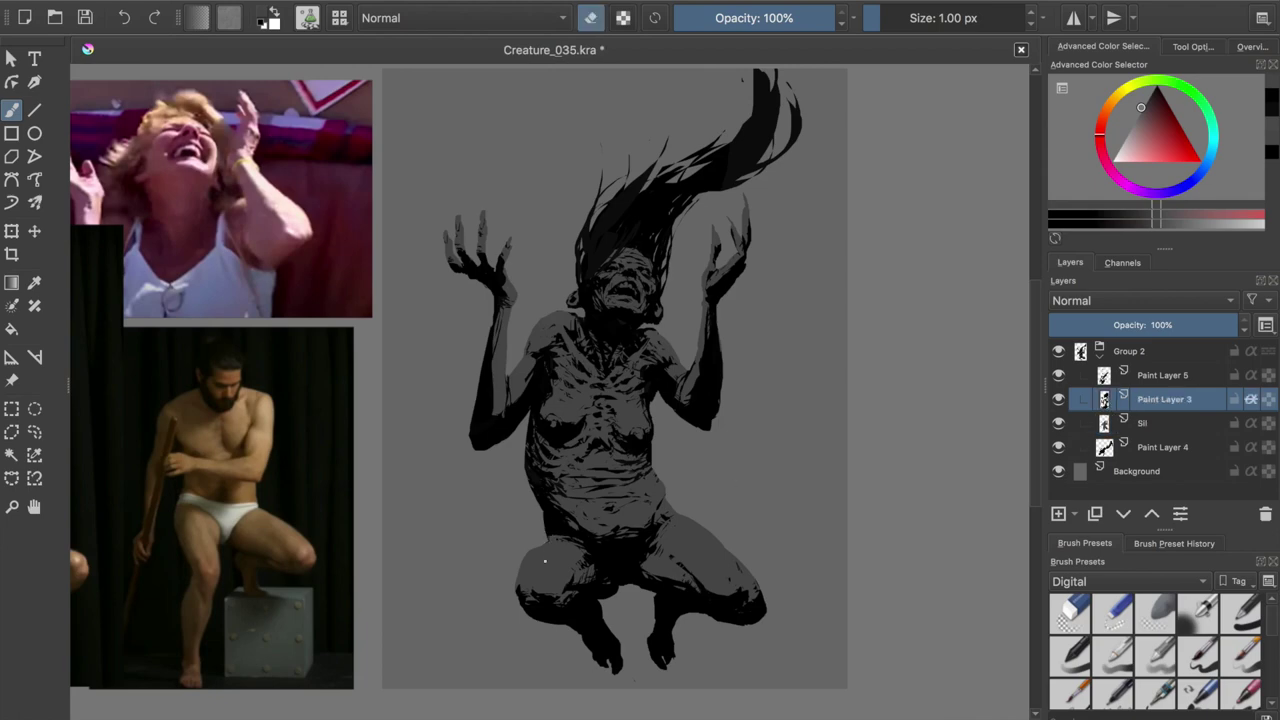
pyautogui.hotkey('ctrl', 's')
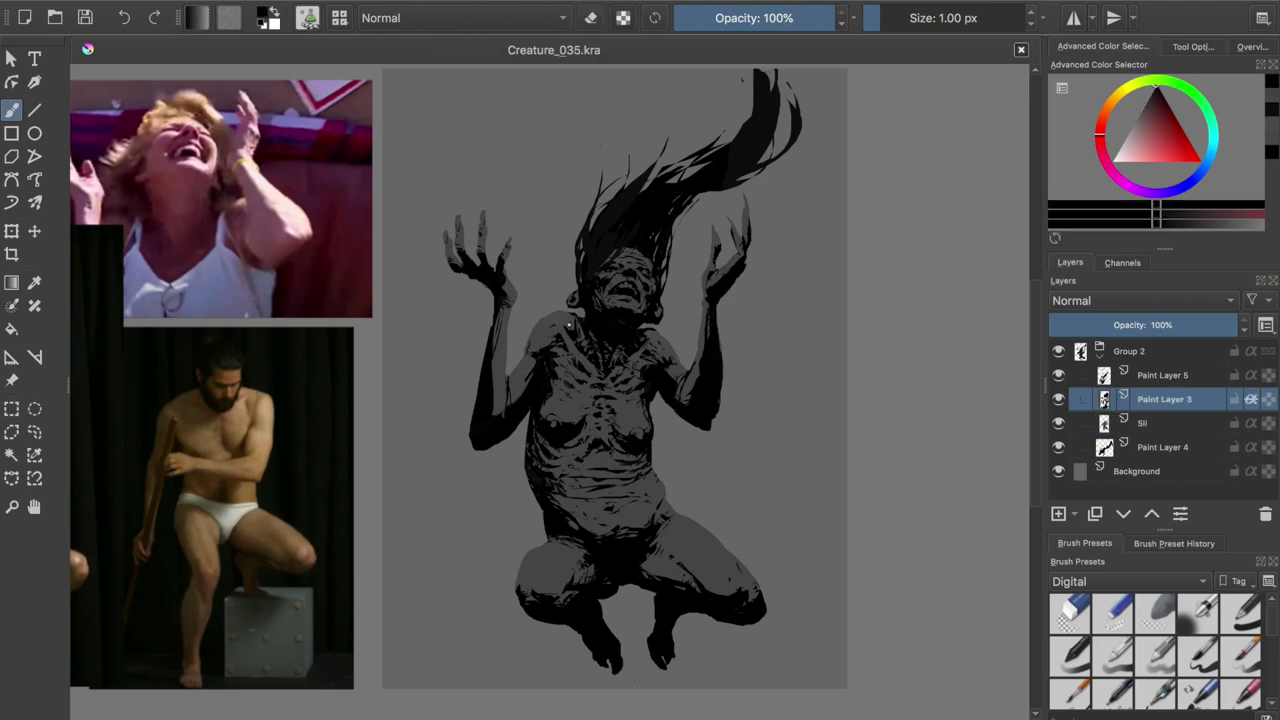
pyautogui.press('+')
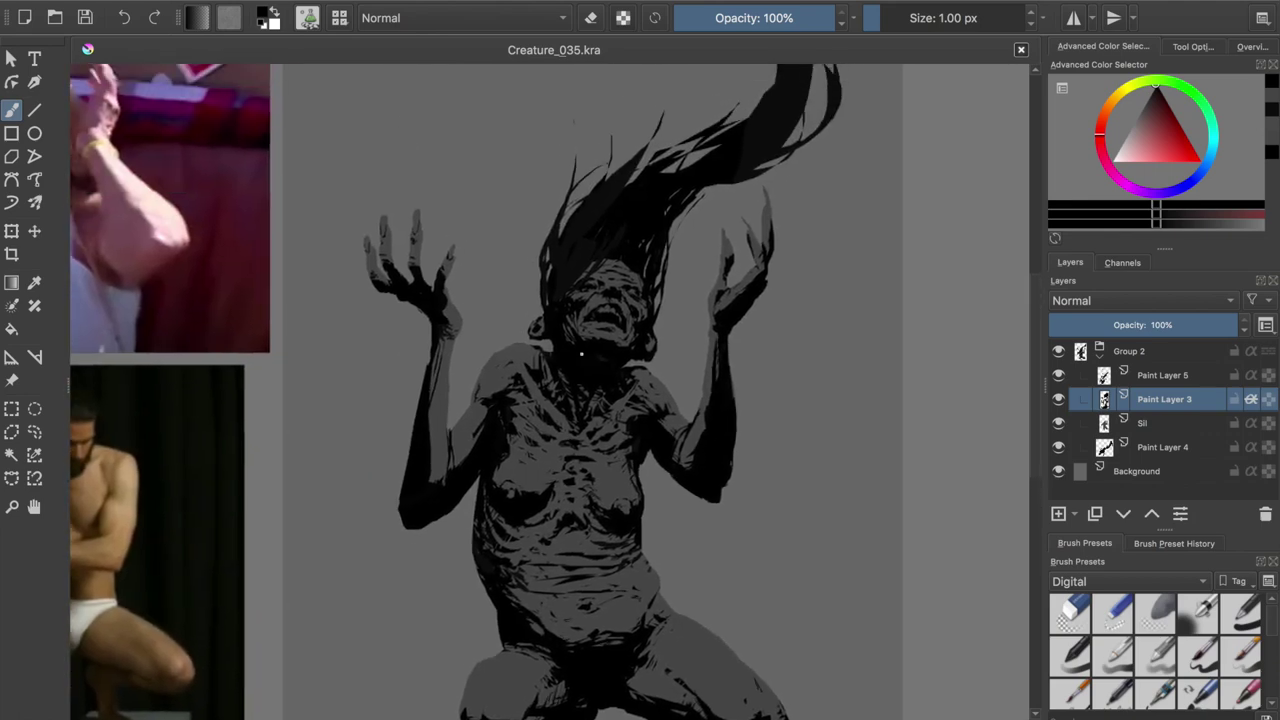
pyautogui.press('pagedown')
pyautogui.hotkey('ctrl', 'u')
pyautogui.click(1165, 561)
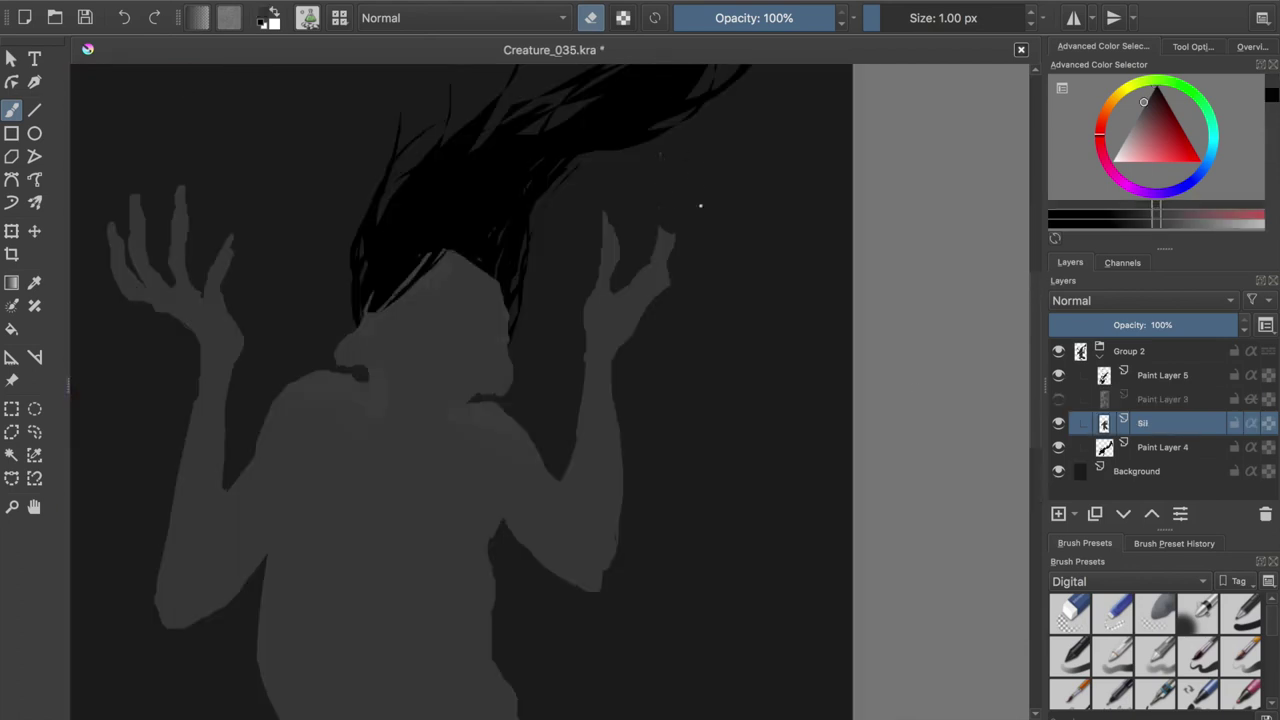
# - Erase the raised right hand's fingers back to a stub
pyautogui.moveTo(665, 226); pyautogui.dragTo(662, 290)
pyautogui.moveTo(607, 210)
pyautogui.mouseDown()
pyautogui.moveTo(602, 290)
pyautogui.moveTo(604, 258)
pyautogui.moveTo(596, 273)
pyautogui.mouseUp()
pyautogui.press('e')
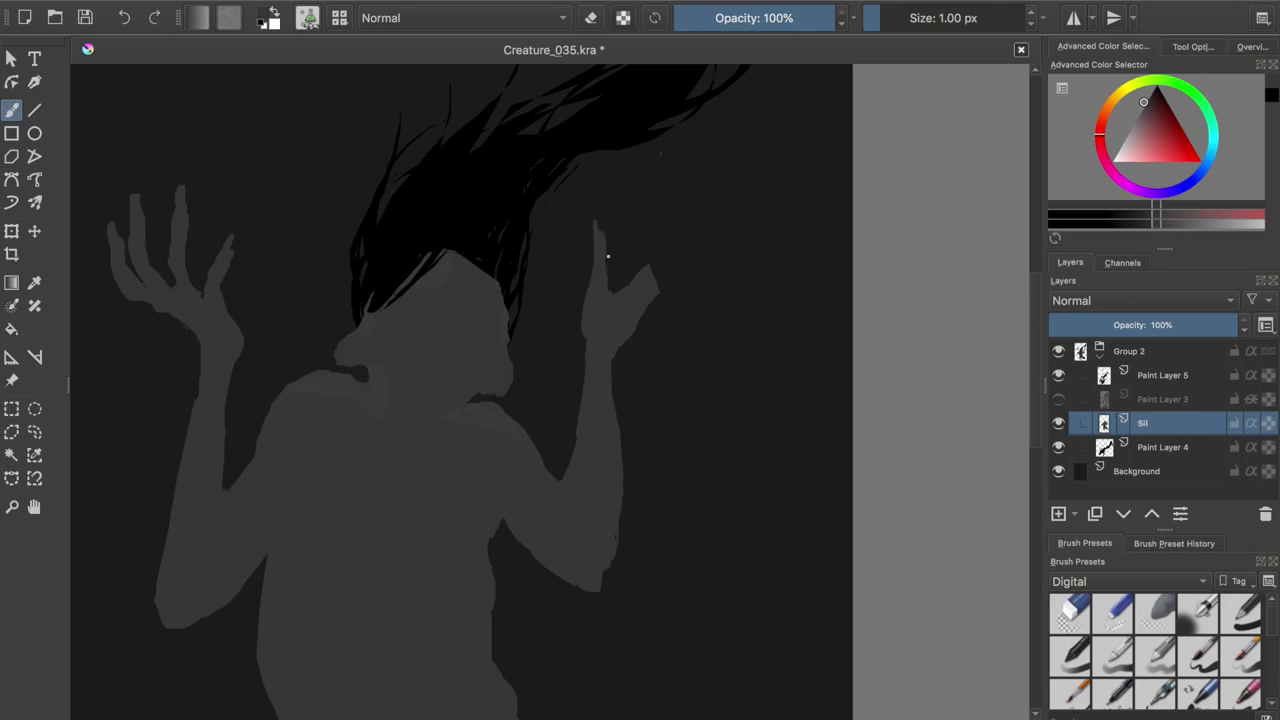
# - Save, then paint looping grey fingers on the raised hand, undoing the tall upward finger
pyautogui.press('e')
pyautogui.hotkey('ctrl', 's')
pyautogui.moveTo(660, 261)
pyautogui.mouseDown()
pyautogui.moveTo(660, 290)
pyautogui.moveTo(616, 245)
pyautogui.moveTo(661, 263)
pyautogui.moveTo(620, 195)
pyautogui.moveTo(664, 232)
pyautogui.mouseUp()
pyautogui.press('e')
pyautogui.press('e')
pyautogui.press('e')
pyautogui.moveTo(665, 208)
pyautogui.mouseDown()
pyautogui.moveTo(668, 228)
pyautogui.moveTo(657, 150)
pyautogui.mouseUp()
pyautogui.press('e')
pyautogui.moveTo(644, 198)
pyautogui.mouseDown()
pyautogui.moveTo(668, 164)
pyautogui.moveTo(648, 207)
pyautogui.moveTo(645, 150)
pyautogui.mouseUp()
pyautogui.hotkey('ctrl', 'z')
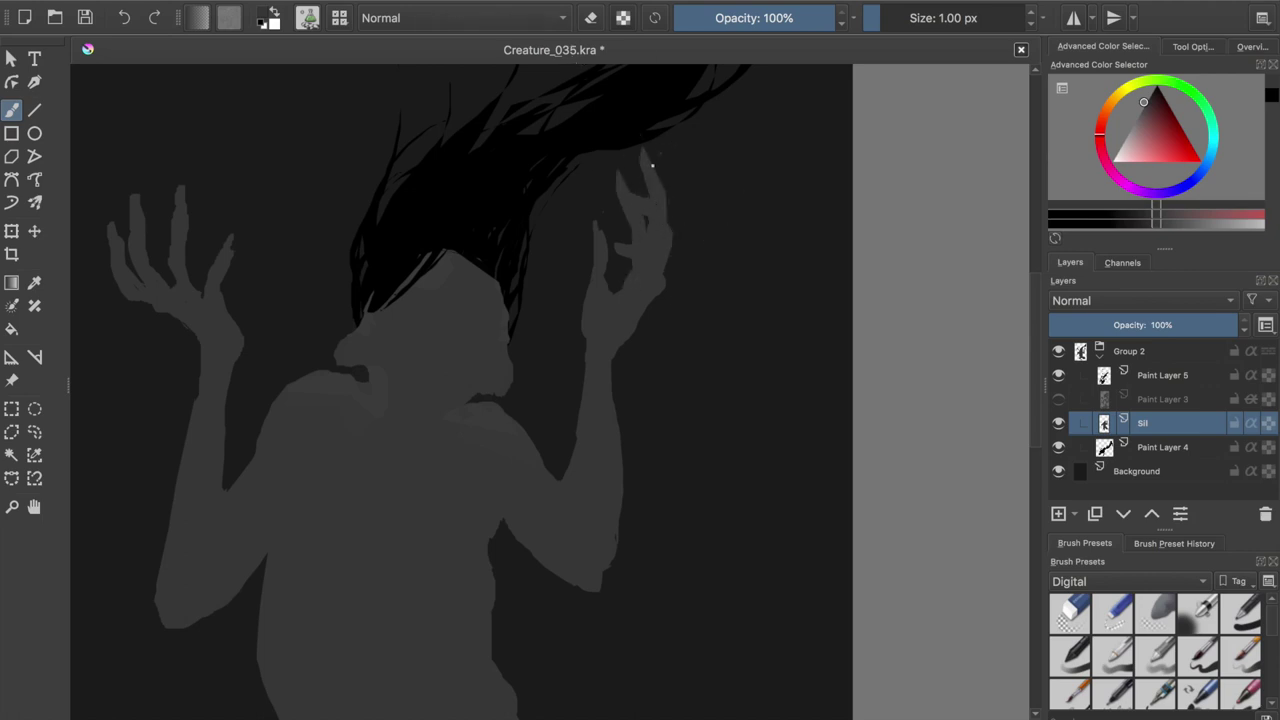
# - Show and select Paint Layer 3 and add dark strokes along the raised fingers
pyautogui.click(1058, 399)
pyautogui.click(1104, 399)
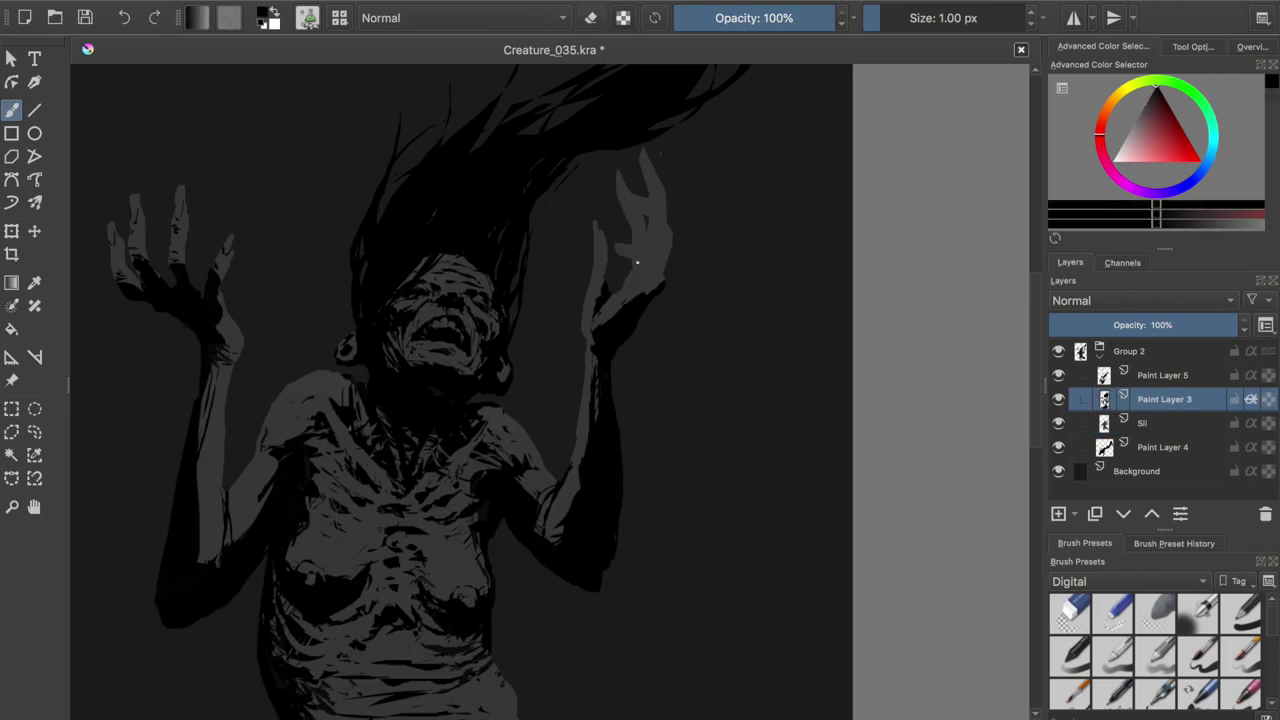
pyautogui.press('e')
pyautogui.press('e')
pyautogui.press('e')
pyautogui.press('e')
pyautogui.moveTo(627, 199); pyautogui.dragTo(667, 259)
pyautogui.press('e')
pyautogui.press('e')
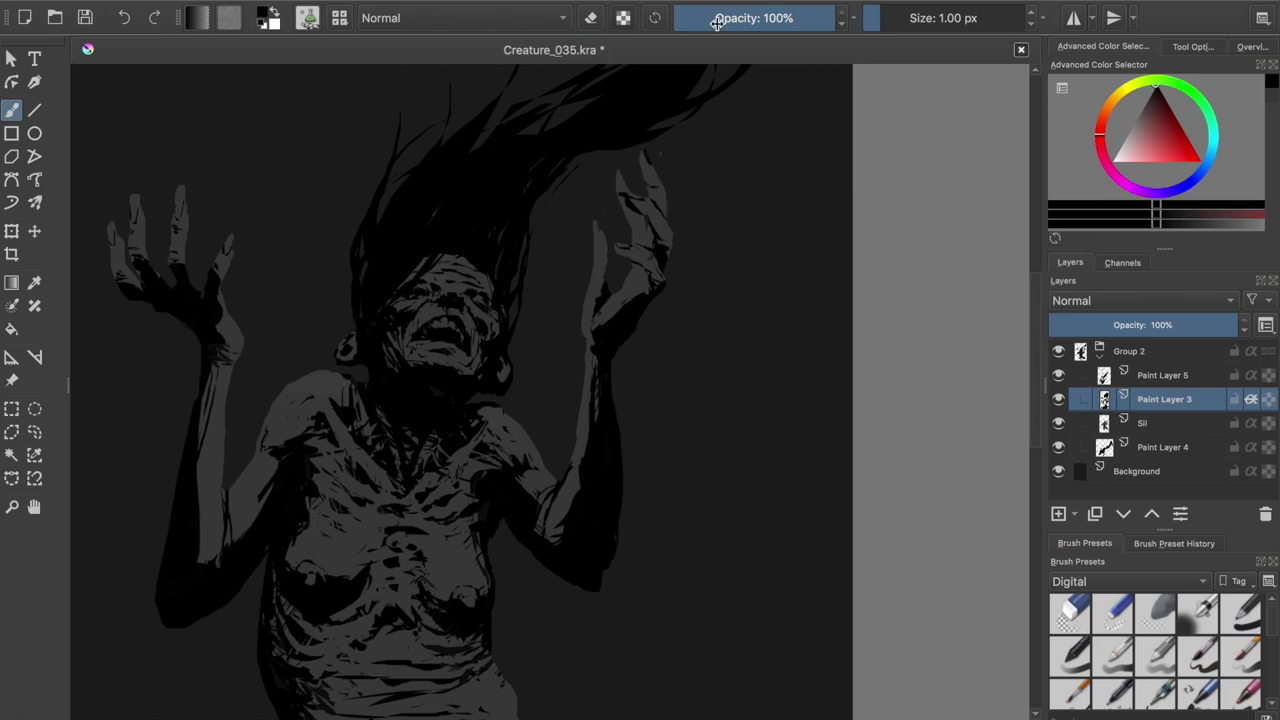
# - On the Sil layer, lasso around the raised hand and hide Paint Layer 3
pyautogui.press('pagedown')
pyautogui.moveTo(690, 190)
pyautogui.mouseDown()
pyautogui.moveTo(617, 274)
pyautogui.moveTo(683, 173)
pyautogui.mouseUp()
pyautogui.press('b')
pyautogui.press('o')
pyautogui.press('o')
pyautogui.press('o')
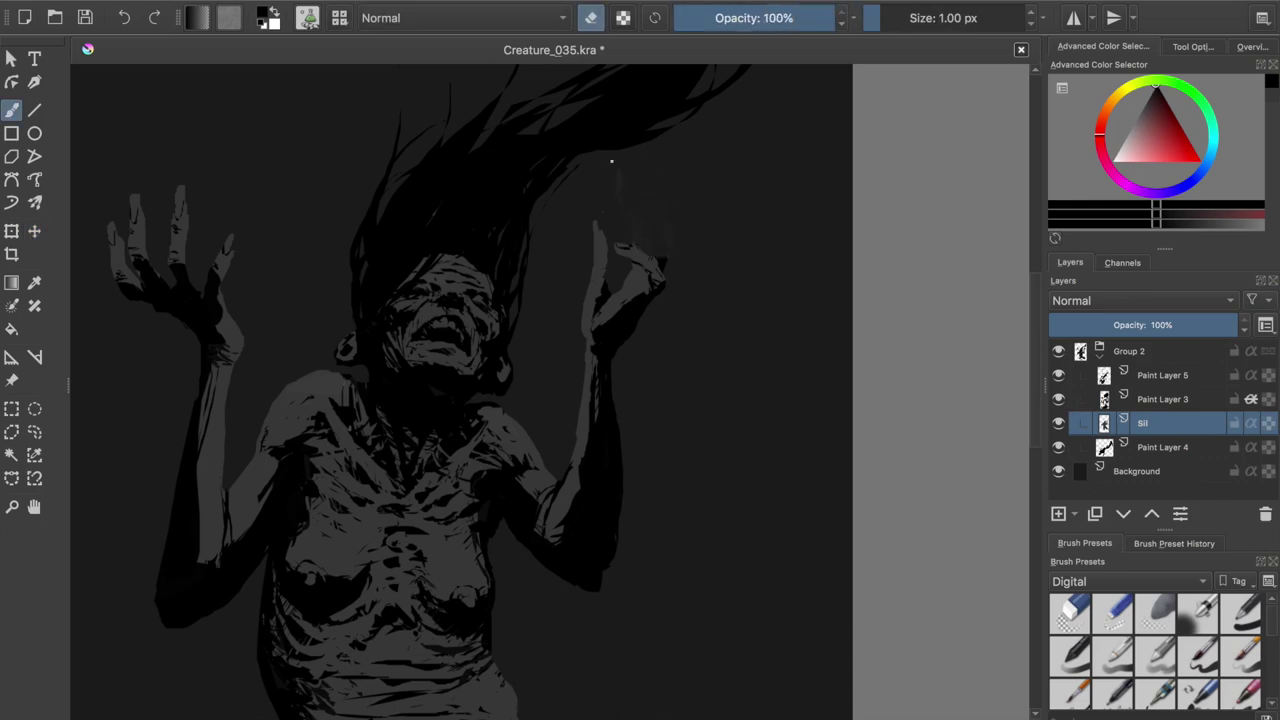
pyautogui.press('e')
# - Pick the silhouette grey and paint new grey fingers, including a long upward one
pyautogui.scroll(2, 554, 267)
pyautogui.scroll(1, 554, 267)
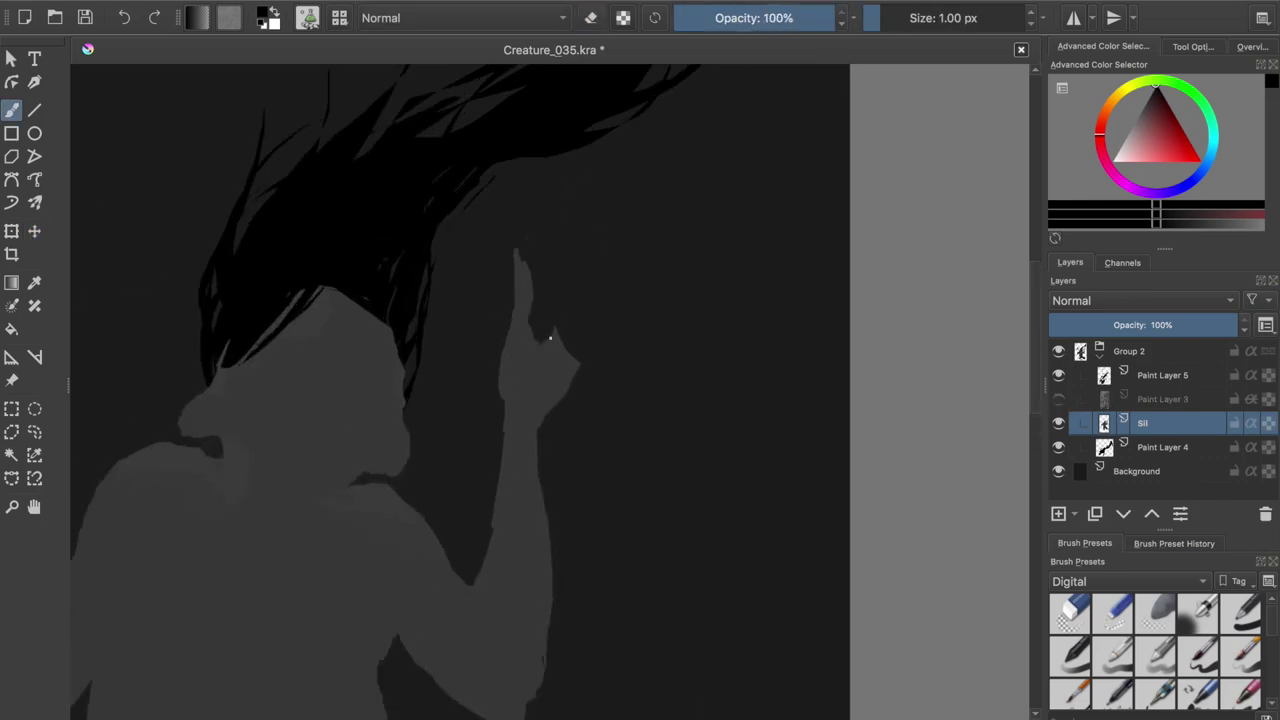
pyautogui.keyDown('ctrl'); pyautogui.click(551, 334); pyautogui.keyUp('ctrl')
pyautogui.moveTo(560, 345)
pyautogui.mouseDown()
pyautogui.moveTo(586, 315)
pyautogui.moveTo(585, 362)
pyautogui.moveTo(598, 258)
pyautogui.moveTo(558, 190)
pyautogui.mouseUp()
pyautogui.press('e')
pyautogui.moveTo(585, 262)
pyautogui.mouseDown()
pyautogui.moveTo(590, 232)
pyautogui.moveTo(557, 190)
pyautogui.mouseUp()
# - Widen the raised finger, add a new finger on the right, and move the fingers down slightly
pyautogui.press('e')
pyautogui.moveTo(580, 238)
pyautogui.mouseDown()
pyautogui.moveTo(588, 290)
pyautogui.moveTo(612, 195)
pyautogui.mouseUp()
pyautogui.moveTo(606, 255); pyautogui.dragTo(600, 154)
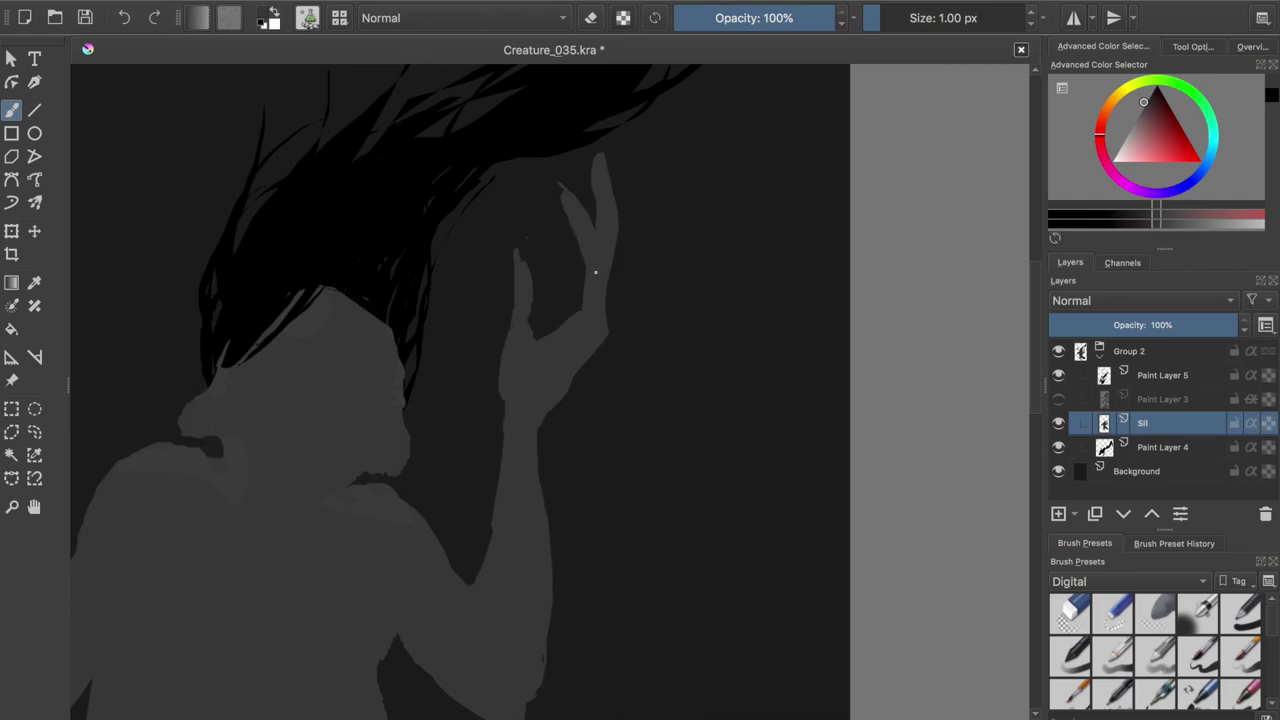
pyautogui.moveTo(645, 148)
pyautogui.mouseDown()
pyautogui.moveTo(606, 246)
pyautogui.moveTo(549, 191)
pyautogui.mouseUp()
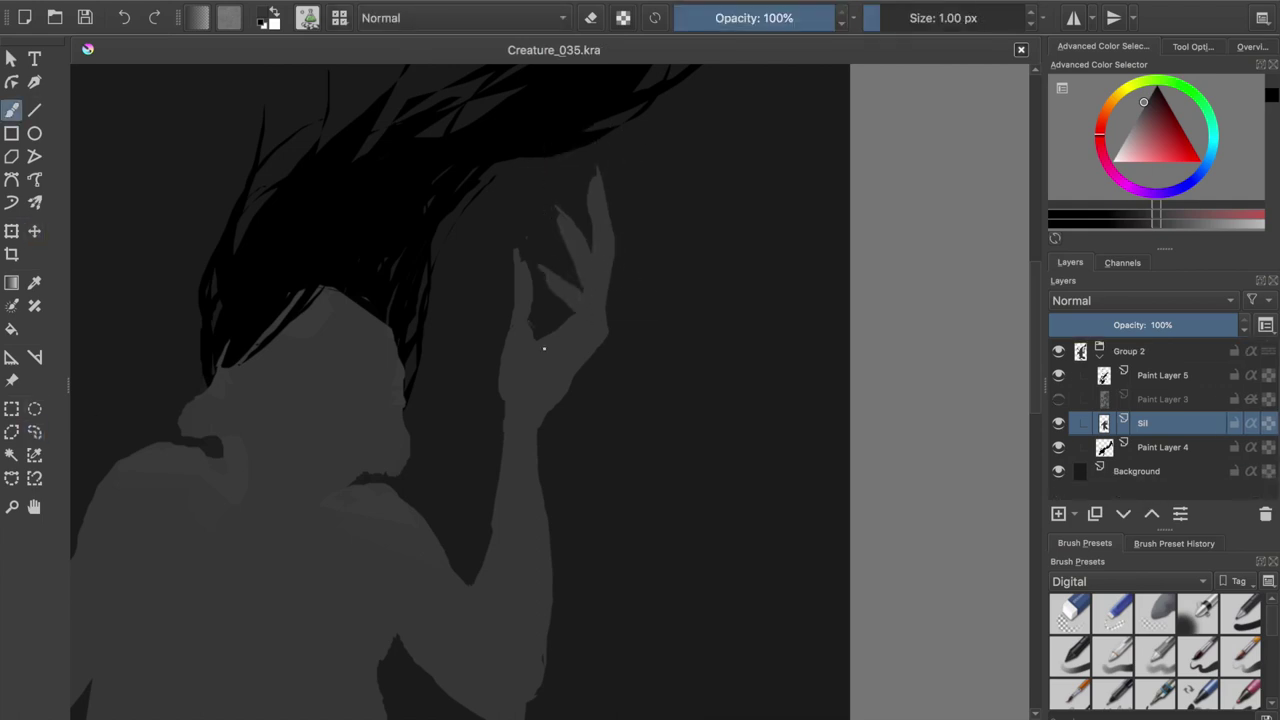
# - Save, then shade the fingertips, knuckles and palm with dark strokes
pyautogui.scroll(-2, 549, 226)
pyautogui.hotkey('ctrl', 's')
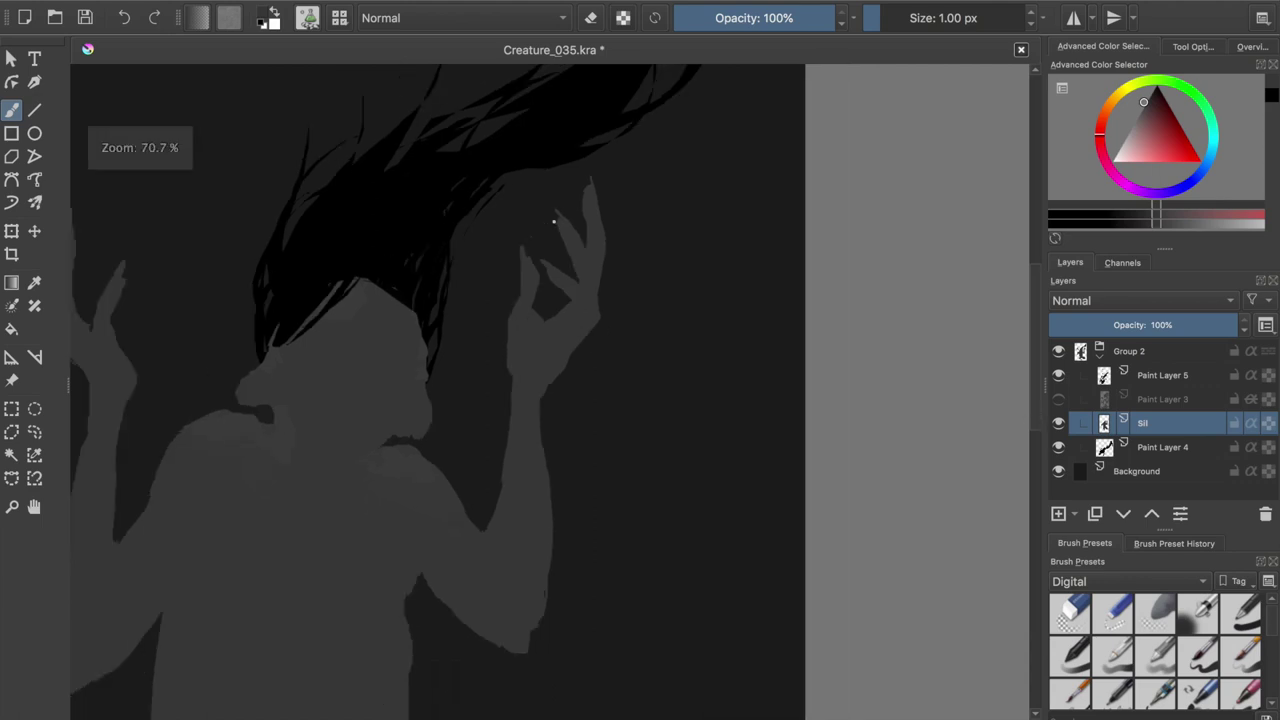
pyautogui.moveTo(596, 280)
pyautogui.mouseDown()
pyautogui.moveTo(580, 350)
pyautogui.moveTo(513, 358)
pyautogui.mouseUp()
pyautogui.moveTo(604, 192); pyautogui.dragTo(568, 250)
pyautogui.moveTo(596, 304)
pyautogui.mouseDown()
pyautogui.moveTo(582, 332)
pyautogui.moveTo(603, 358)
pyautogui.moveTo(576, 362)
pyautogui.moveTo(590, 368)
pyautogui.mouseUp()
pyautogui.press('e')
pyautogui.press('e')
pyautogui.moveTo(518, 402); pyautogui.dragTo(541, 371)
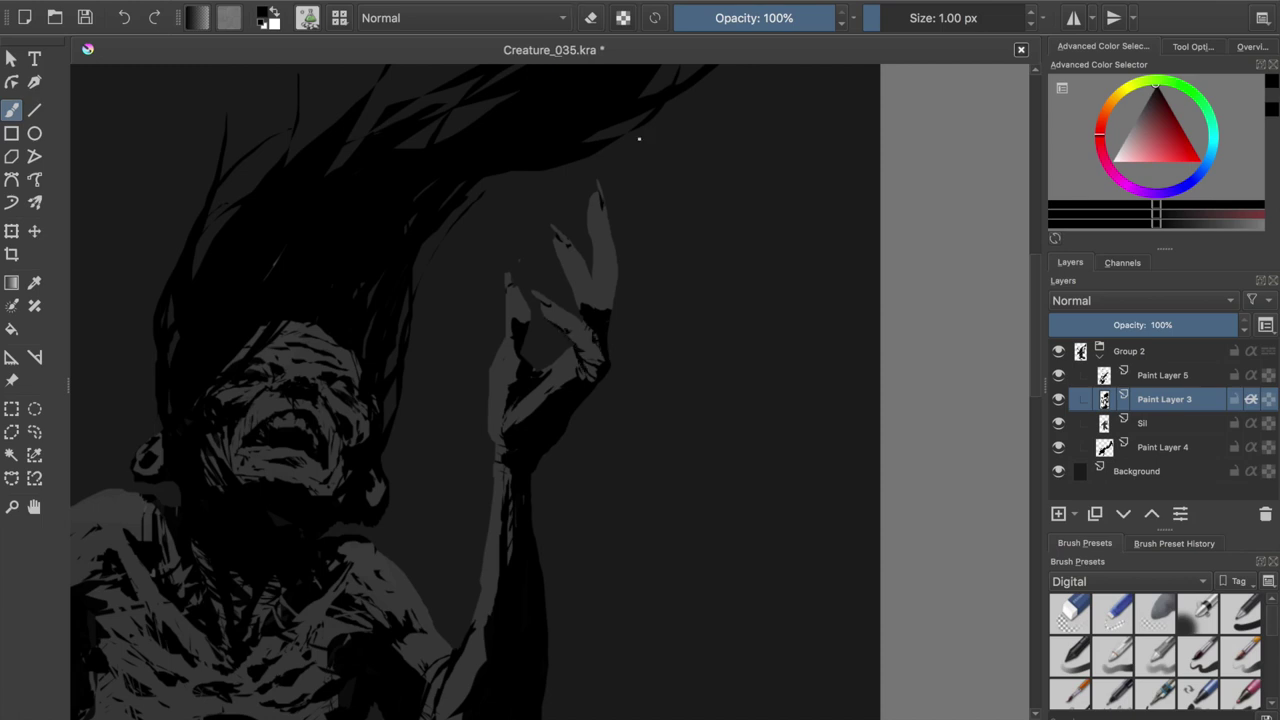
# - Shade along the index and middle fingers, erasing part of the middle-finger stroke
pyautogui.moveTo(593, 274); pyautogui.dragTo(606, 306)
pyautogui.moveTo(580, 308)
pyautogui.mouseDown()
pyautogui.moveTo(556, 238)
pyautogui.moveTo(579, 311)
pyautogui.mouseUp()
pyautogui.press('e')
pyautogui.press('e')
pyautogui.moveTo(594, 251)
pyautogui.mouseDown()
pyautogui.moveTo(612, 306)
pyautogui.moveTo(614, 294)
pyautogui.mouseUp()
pyautogui.press('e')
pyautogui.press('e')
pyautogui.moveTo(604, 222)
pyautogui.mouseDown()
pyautogui.moveTo(610, 236)
pyautogui.moveTo(600, 194)
pyautogui.mouseUp()
pyautogui.press('e')
pyautogui.press('e')
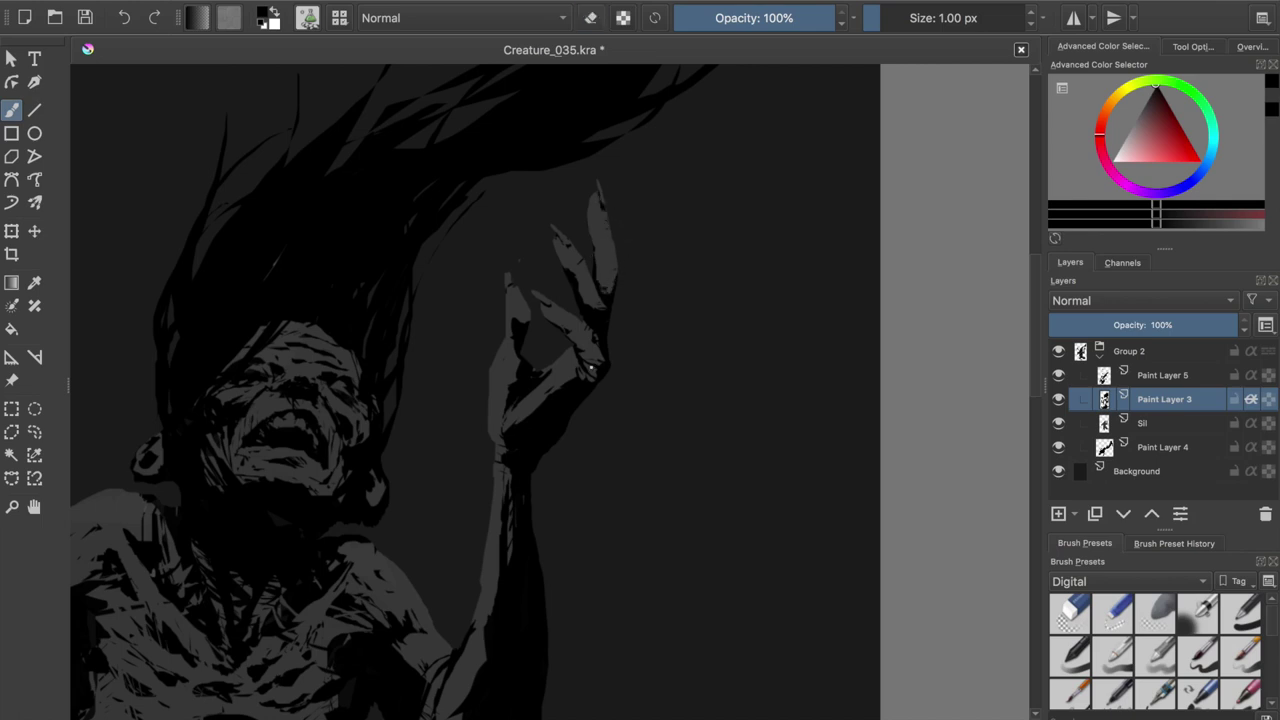
# - Darken the thumb joint of the raised hand and save
pyautogui.scroll(-3, 593, 381)
pyautogui.scroll(3, 671, 349)
pyautogui.scroll(1, 826, 386)
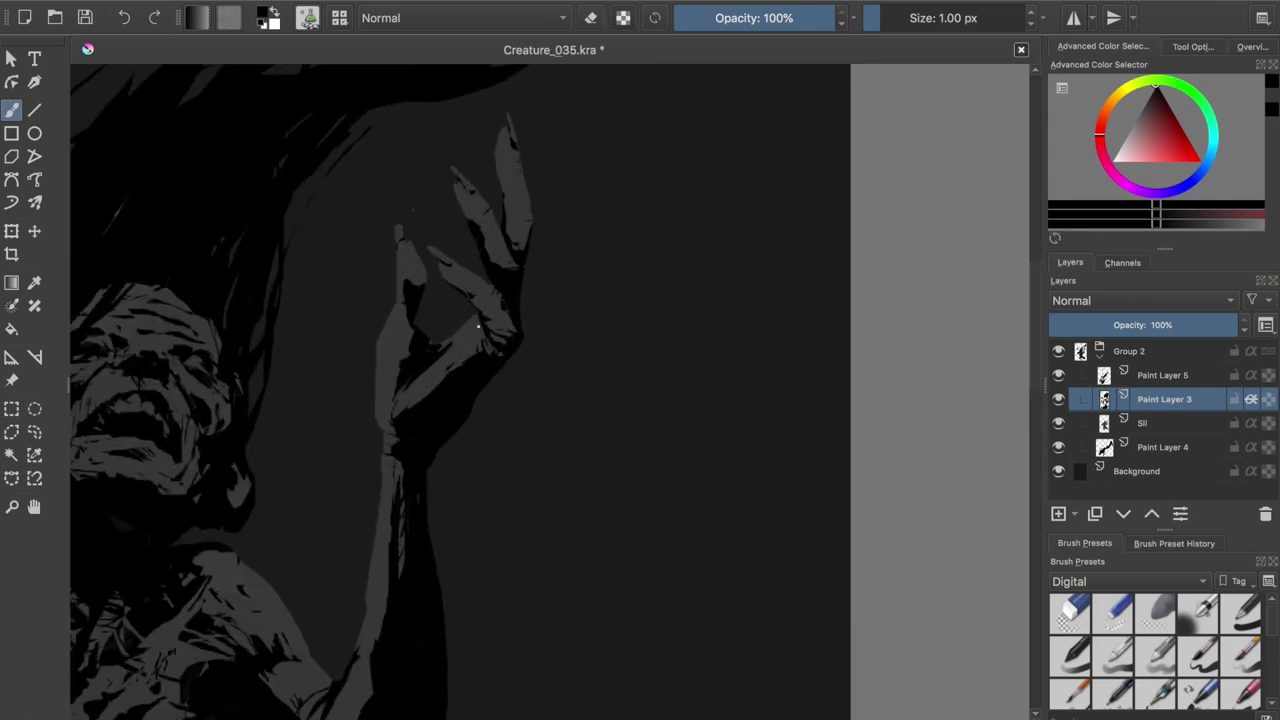
pyautogui.moveTo(448, 349); pyautogui.dragTo(455, 347)
pyautogui.hotkey('ctrl', 's')
# - Darken the edges of the raised fingers and save again
pyautogui.moveTo(480, 230); pyautogui.dragTo(514, 248)
pyautogui.scroll(-3, 512, 326)
pyautogui.scroll(2, 575, 284)
pyautogui.press('e')
pyautogui.press('e')
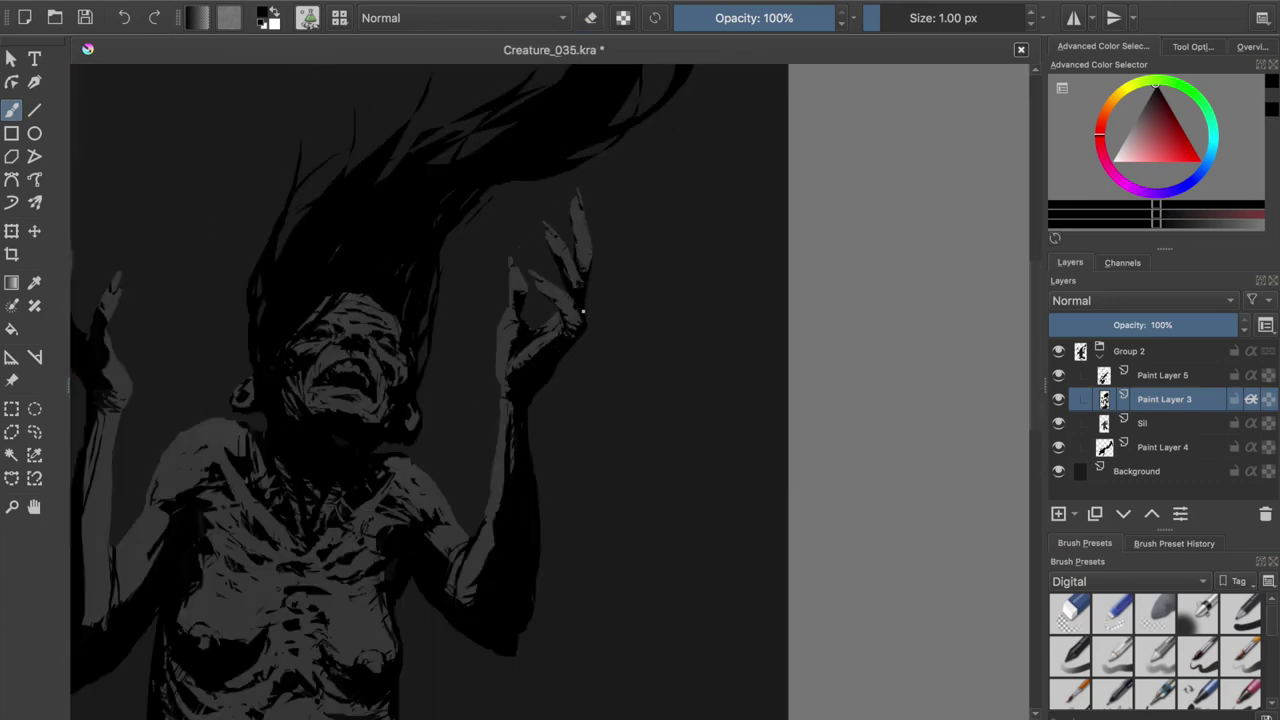
pyautogui.press('e')
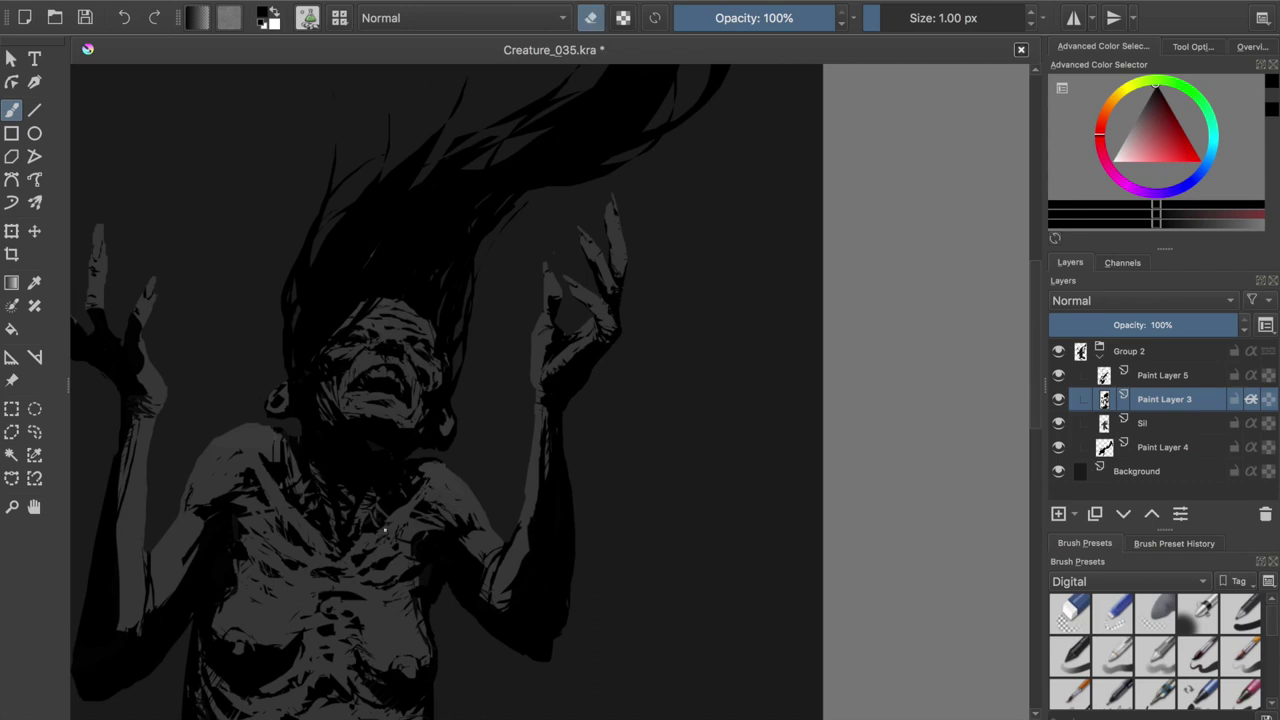
pyautogui.hotkey('ctrl', 's')
# - Lasso a torso area and start a transform, then cancel it and clear the selection
pyautogui.click(34, 431)
pyautogui.moveTo(268, 424); pyautogui.dragTo(372, 548)
pyautogui.hotkey('ctrl', 't')
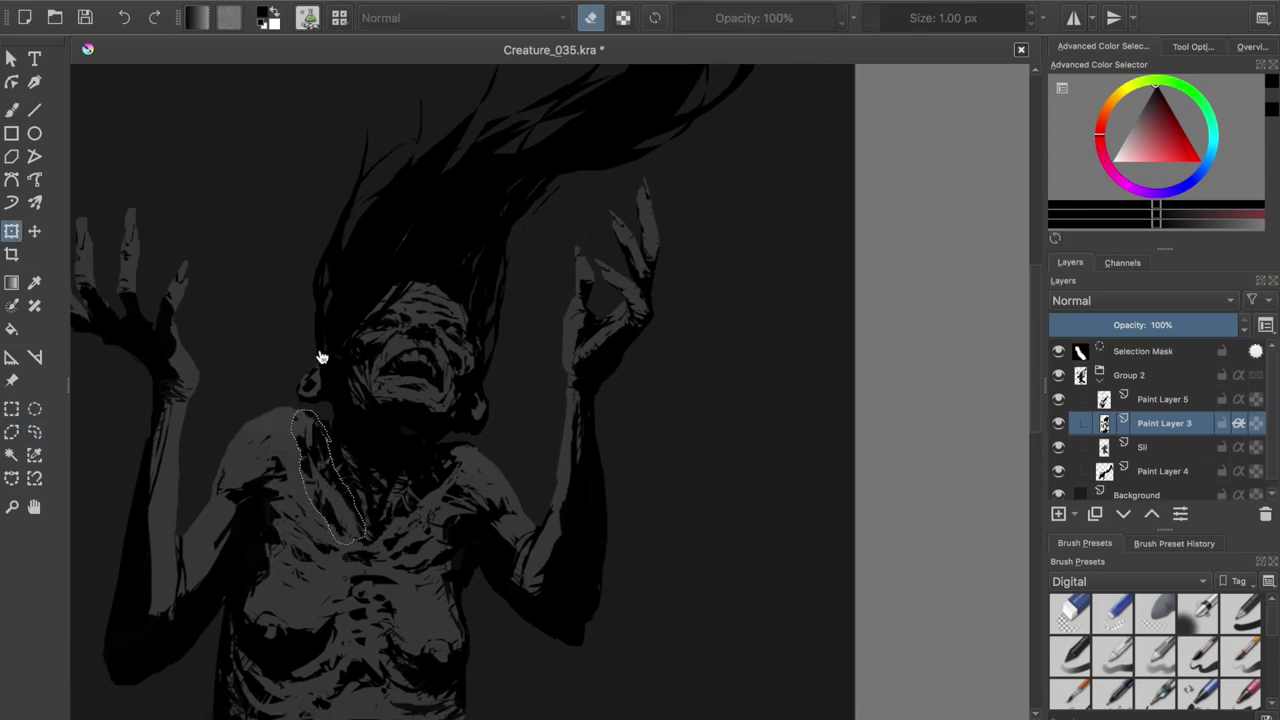
pyautogui.press('b')
pyautogui.hotkey('ctrl', 'shift', 'a')
pyautogui.press('e')
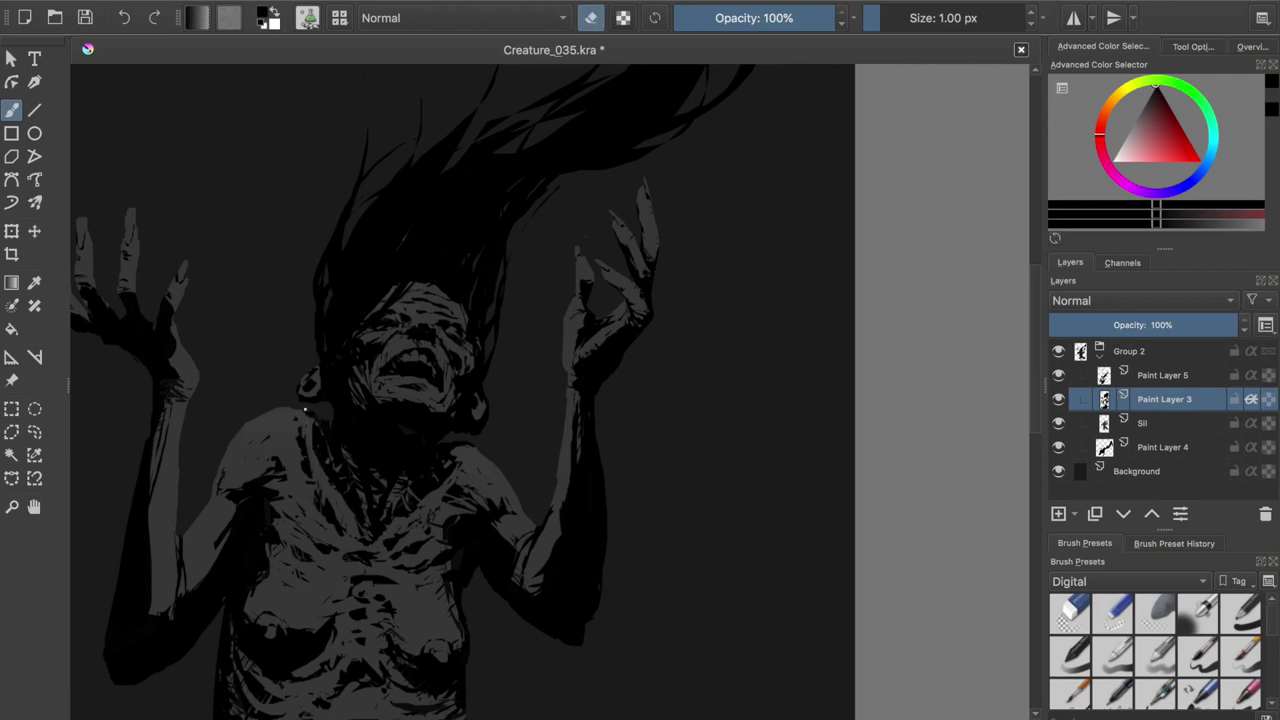
# - Add dark marks on the chest, save, and pan out to the reference photos
pyautogui.moveTo(310, 456)
pyautogui.mouseDown()
pyautogui.moveTo(284, 480)
pyautogui.moveTo(240, 440)
pyautogui.mouseUp()
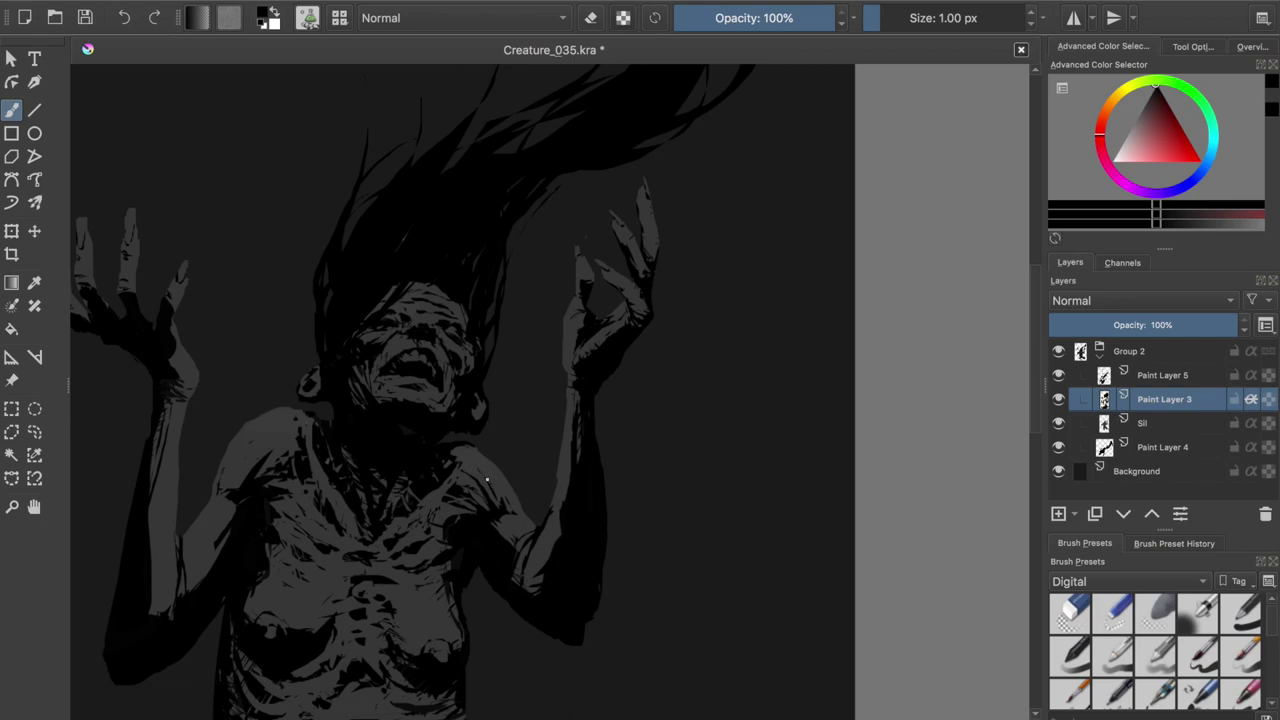
pyautogui.scroll(-1, 314, 352)
pyautogui.scroll(-1, 314, 352)
pyautogui.hotkey('ctrl', 's')
pyautogui.press('e')
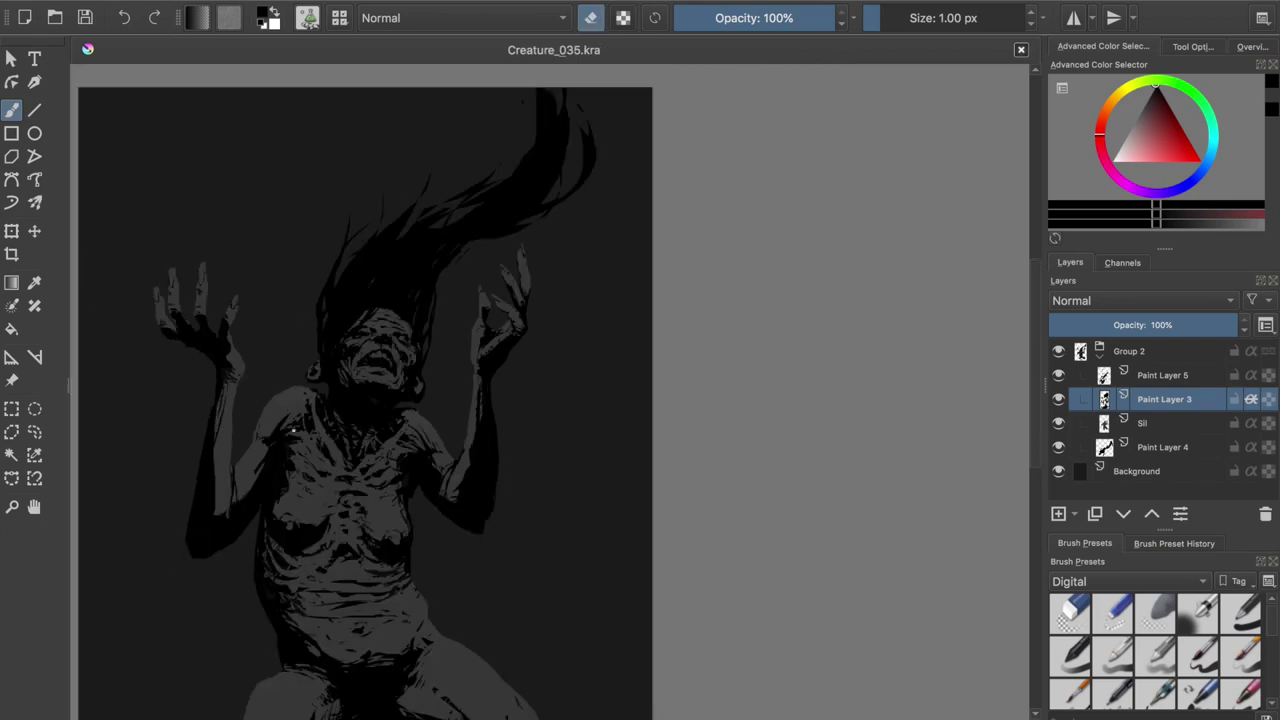
pyautogui.scroll(-1, 393, 201)
pyautogui.moveTo(393, 201); pyautogui.dragTo(558, 131)
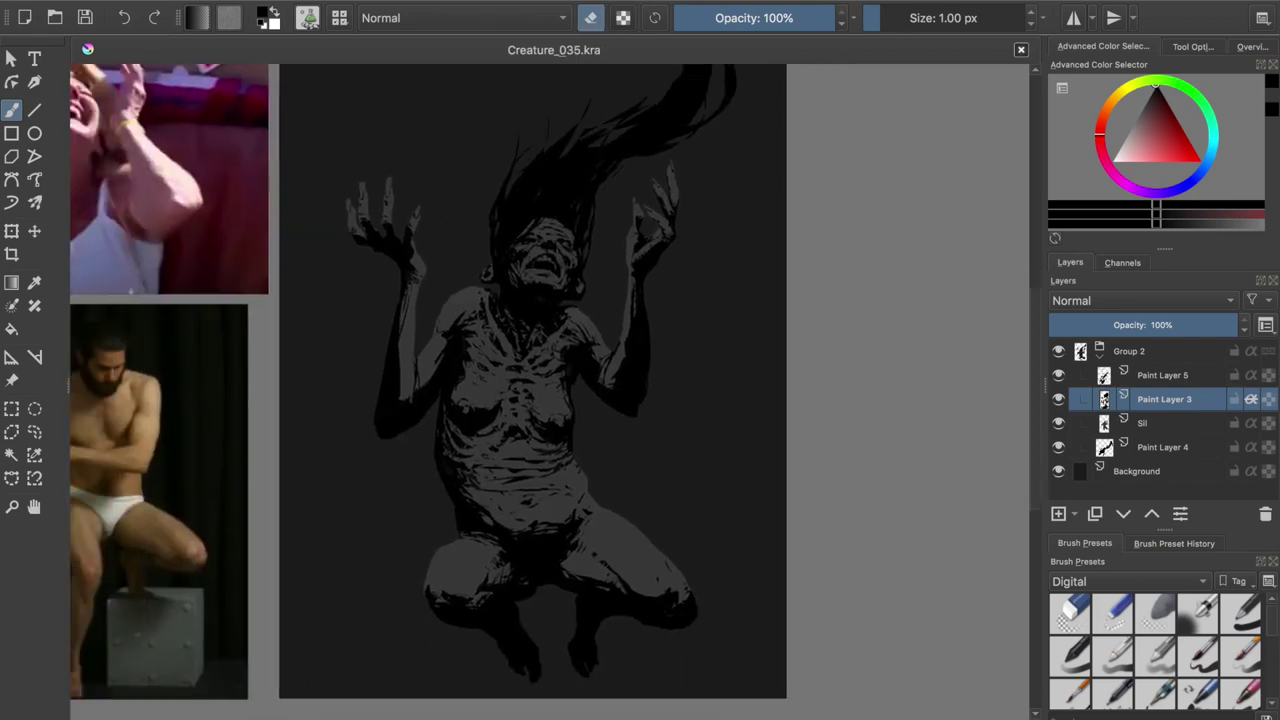
# - On a new layer, paint white rim light along both forearms and the right elbow
pyautogui.press('Insert')
pyautogui.press('e')
pyautogui.moveTo(420, 458)
pyautogui.mouseDown()
pyautogui.moveTo(466, 438)
pyautogui.moveTo(440, 446)
pyautogui.mouseUp()
pyautogui.moveTo(608, 400)
pyautogui.mouseDown()
pyautogui.moveTo(664, 436)
pyautogui.moveTo(672, 418)
pyautogui.mouseUp()
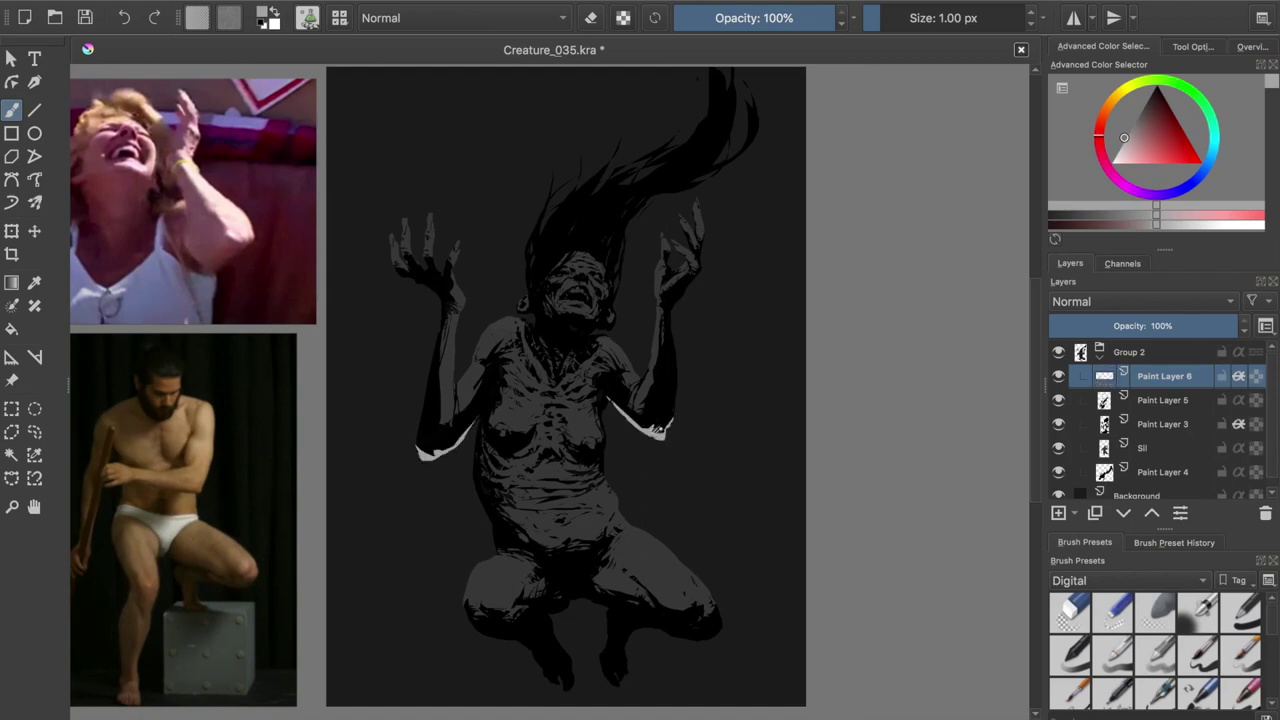
pyautogui.press('e')
pyautogui.moveTo(664, 436)
pyautogui.mouseDown()
pyautogui.moveTo(646, 418)
pyautogui.moveTo(662, 430)
pyautogui.mouseUp()
pyautogui.press('e')
pyautogui.moveTo(420, 456); pyautogui.dragTo(488, 446)
# - Extend the rim light along the torso edge, breasts and up both arms
pyautogui.moveTo(606, 442); pyautogui.dragTo(600, 458)
pyautogui.moveTo(474, 446); pyautogui.dragTo(490, 520)
pyautogui.moveTo(604, 460); pyautogui.dragTo(606, 474)
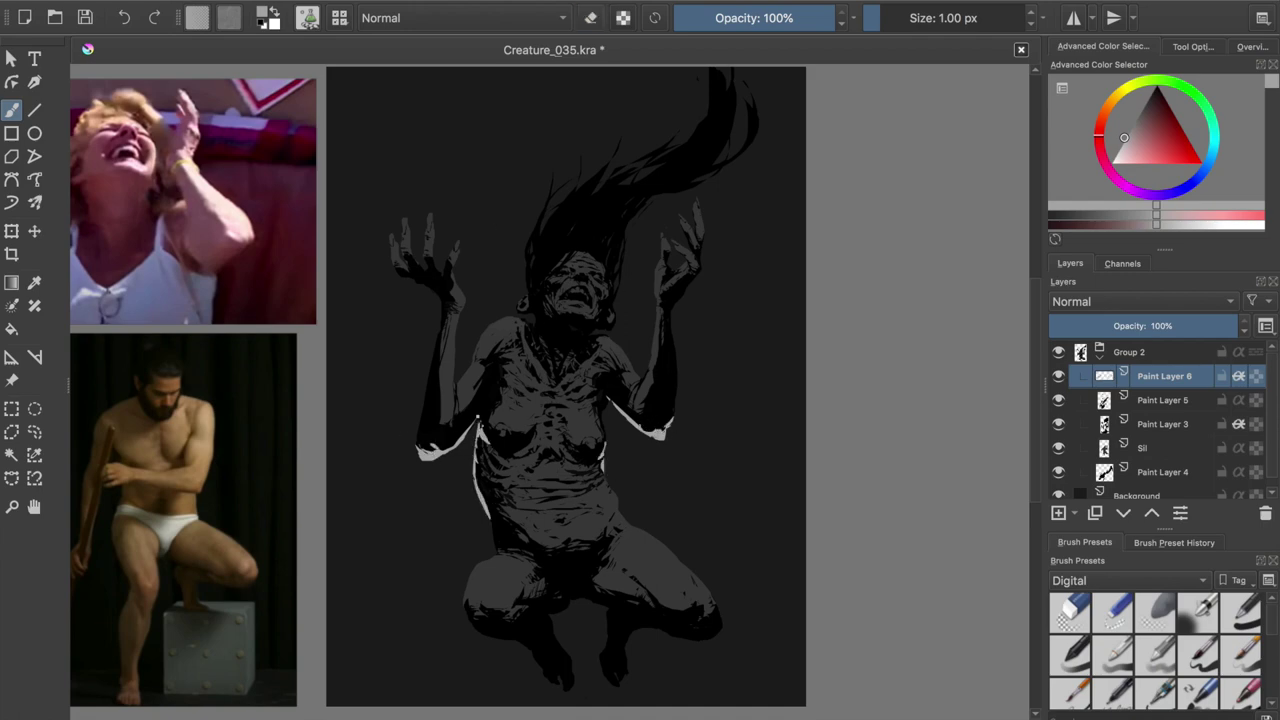
pyautogui.moveTo(418, 446); pyautogui.dragTo(440, 332)
pyautogui.moveTo(676, 420); pyautogui.dragTo(674, 336)
pyautogui.moveTo(442, 342); pyautogui.dragTo(440, 298)
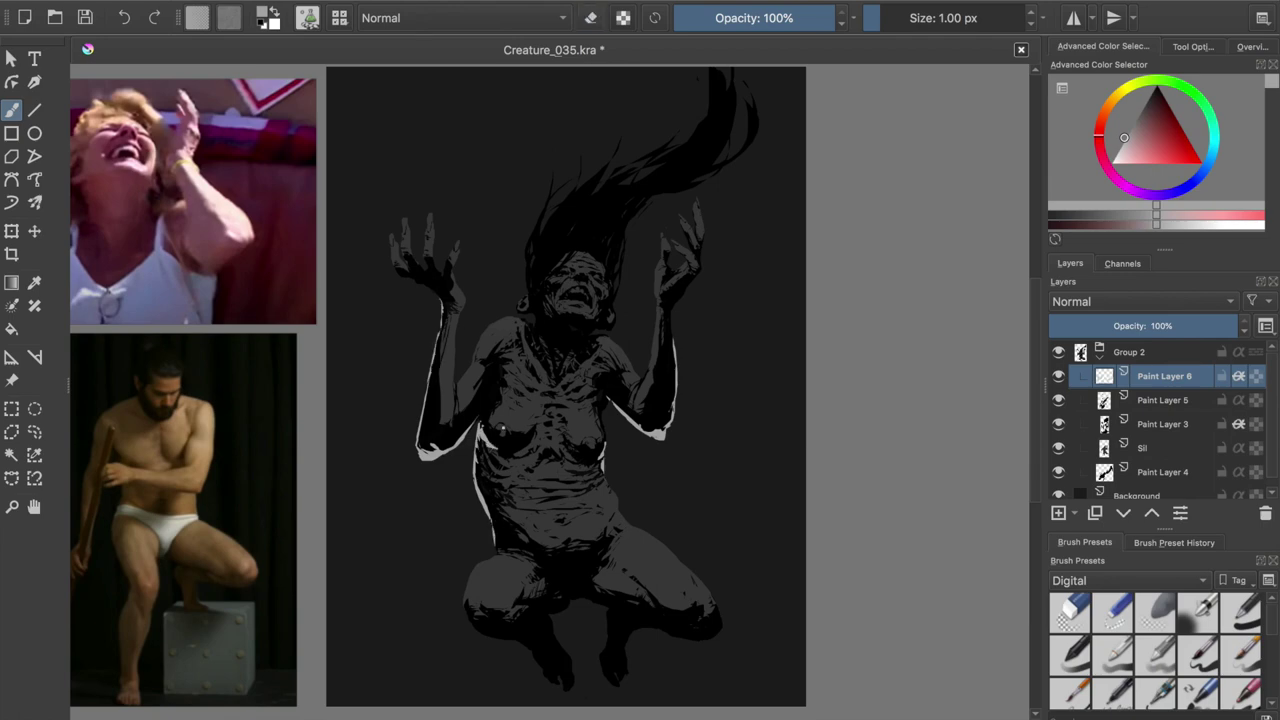
pyautogui.moveTo(418, 452); pyautogui.dragTo(426, 434)
pyautogui.moveTo(670, 430); pyautogui.dragTo(664, 345)
pyautogui.moveTo(431, 380); pyautogui.dragTo(426, 455)
# - Check the mirrored view, try rim light on the knees and feet, then remove it
pyautogui.press('e')
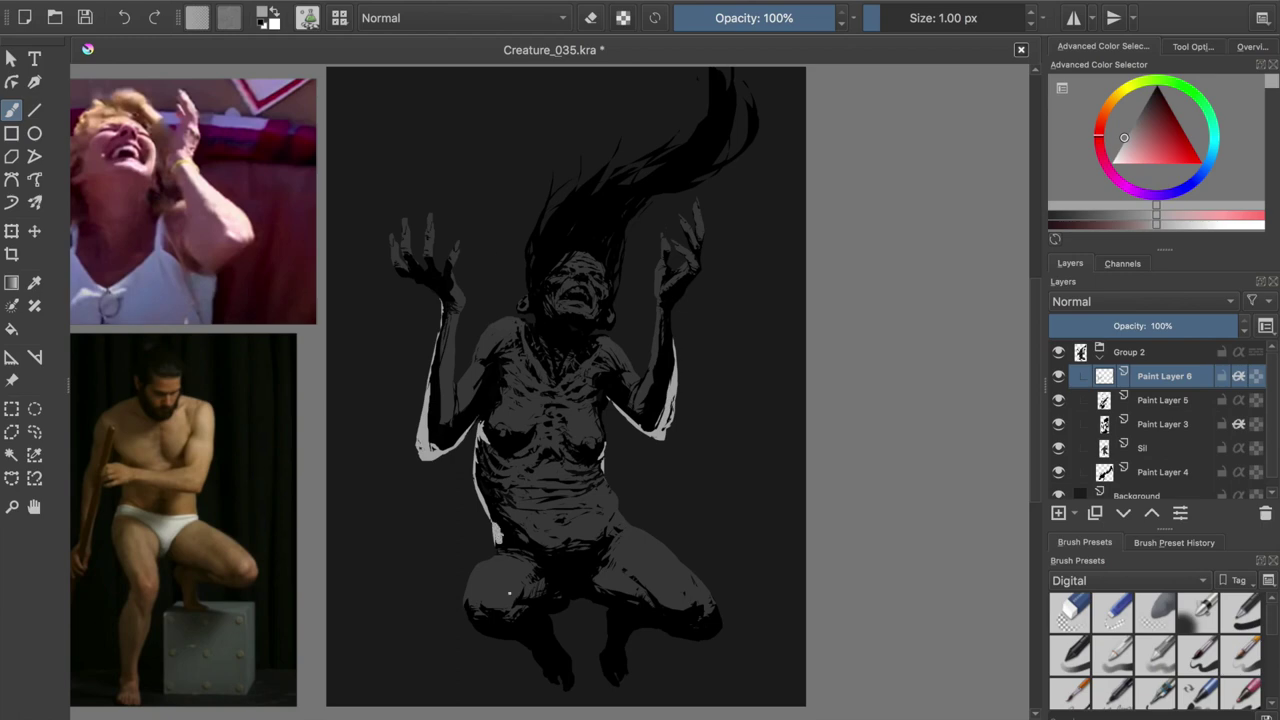
pyautogui.press('m')
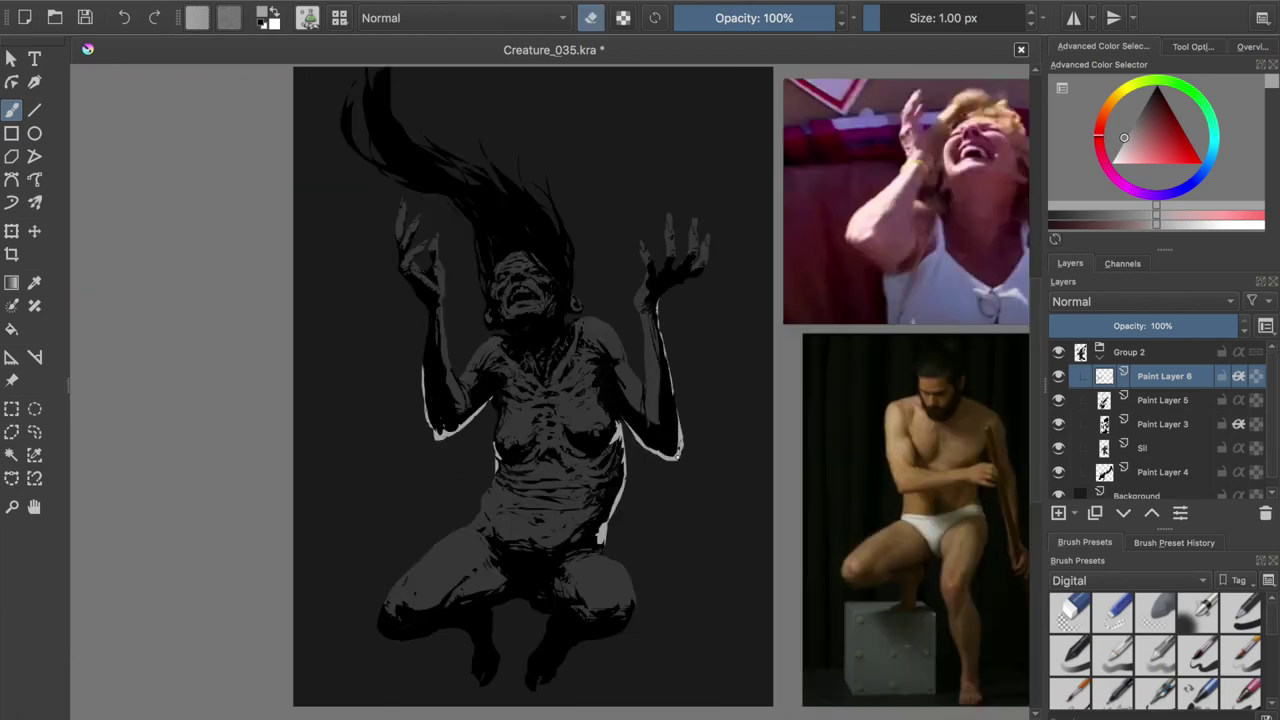
pyautogui.press('m')
pyautogui.press('e')
pyautogui.moveTo(480, 626)
pyautogui.mouseDown()
pyautogui.moveTo(530, 645)
pyautogui.moveTo(512, 628)
pyautogui.moveTo(568, 690)
pyautogui.moveTo(560, 682)
pyautogui.mouseUp()
pyautogui.moveTo(636, 630); pyautogui.dragTo(620, 686)
pyautogui.moveTo(500, 622); pyautogui.dragTo(564, 684)
pyautogui.moveTo(722, 628); pyautogui.dragTo(630, 634)
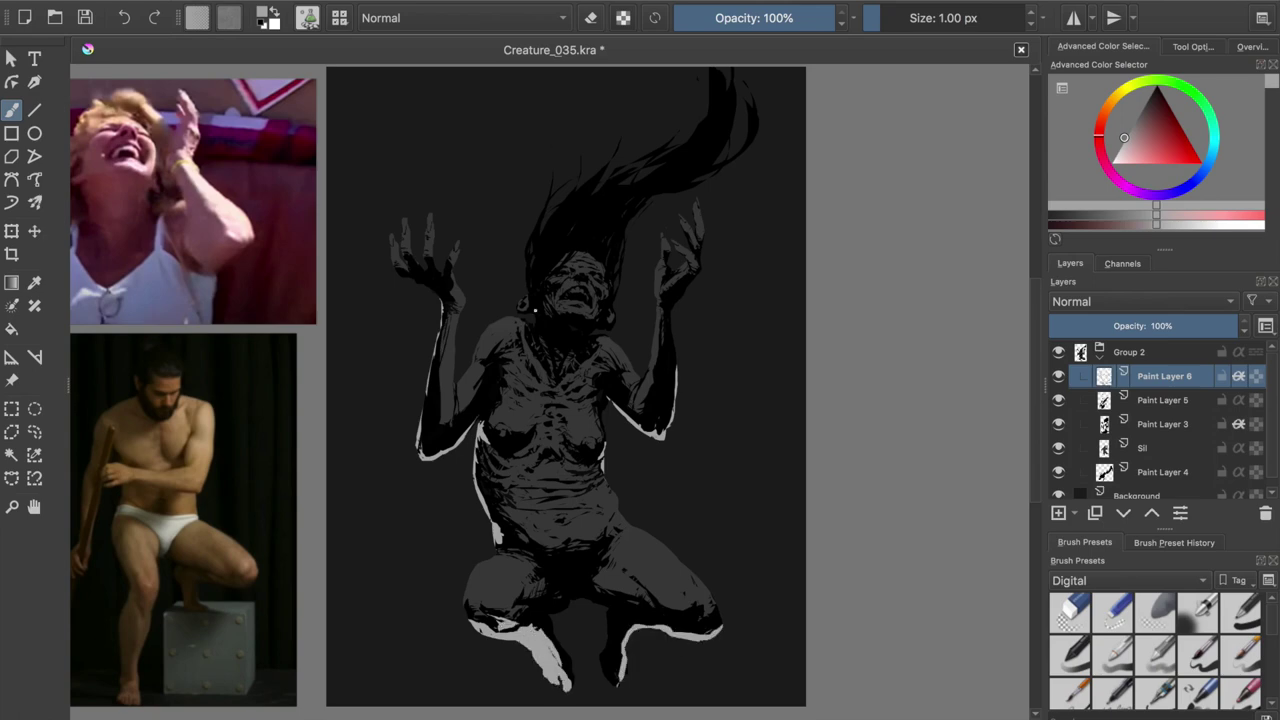
pyautogui.press('Delete')
# - Repaint rim light down the left arm and along the raised left fingers
pyautogui.moveTo(441, 315); pyautogui.dragTo(418, 458)
pyautogui.moveTo(428, 410); pyautogui.dragTo(420, 448)
pyautogui.moveTo(392, 270); pyautogui.dragTo(440, 292)
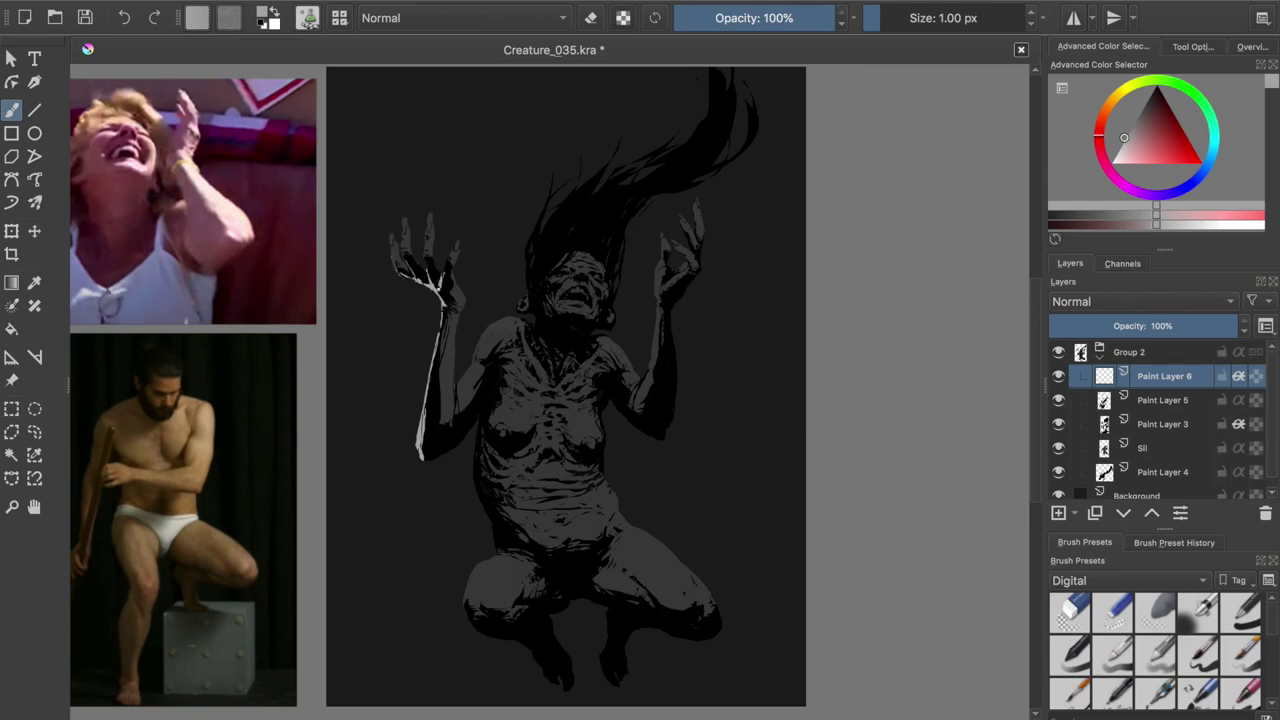
# - Erase stray white around the left hand and add thin highlights on two fingers
pyautogui.press('e')
pyautogui.press('e')
pyautogui.press('e')
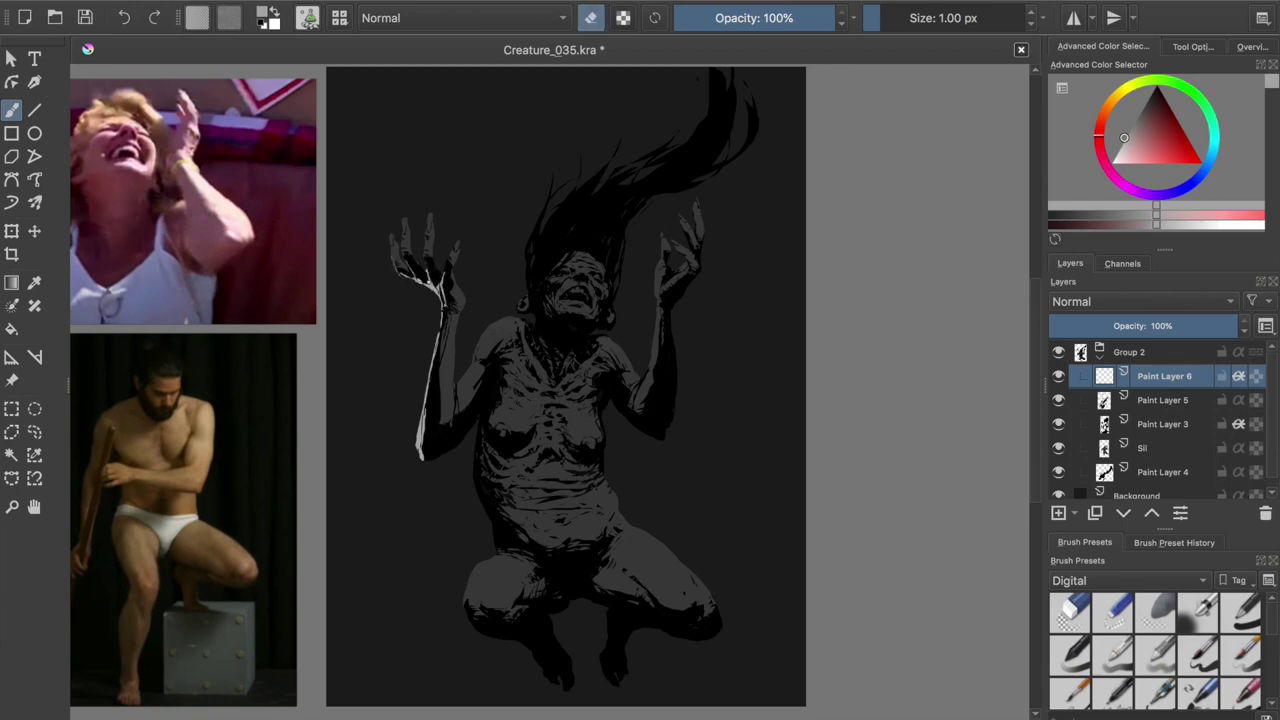
pyautogui.press('e')
pyautogui.press('e')
pyautogui.press('e')
pyautogui.press('m')
pyautogui.press('m')
pyautogui.press('e')
pyautogui.press('e')
pyautogui.press('e')
pyautogui.moveTo(409, 283); pyautogui.dragTo(390, 259)
pyautogui.press('e')
pyautogui.press('e')
pyautogui.press('e')
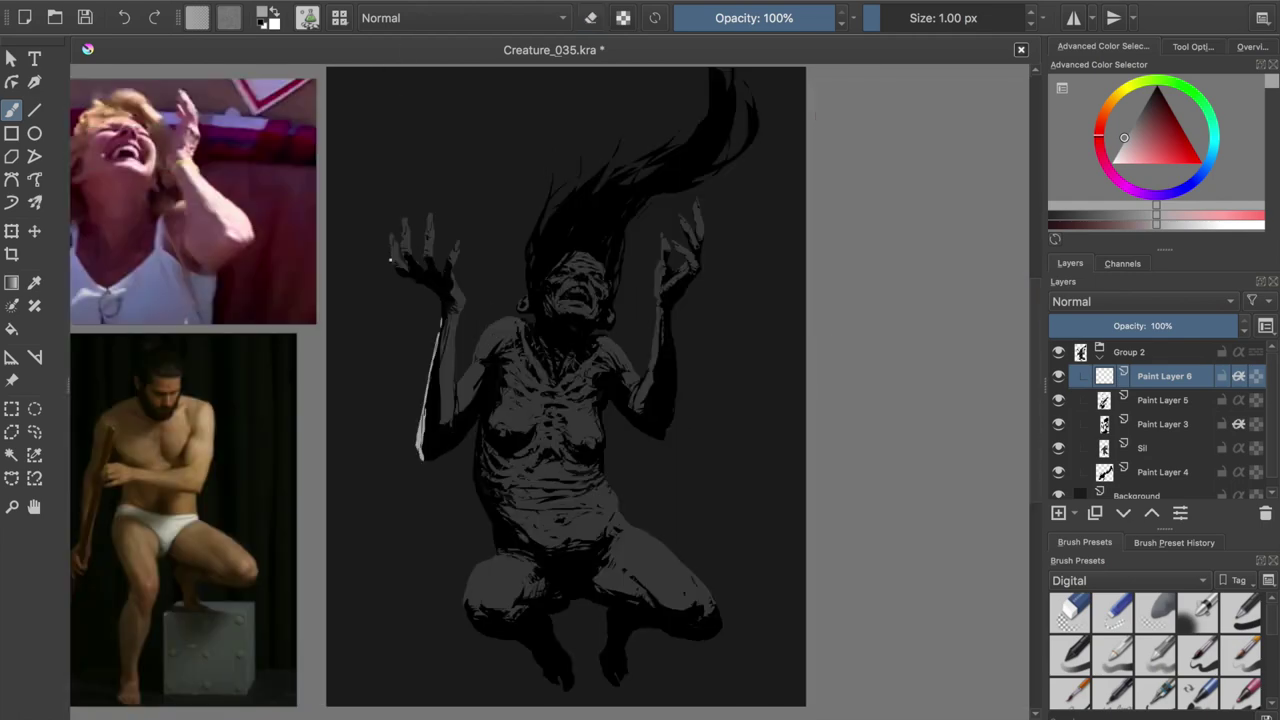
pyautogui.moveTo(401, 214); pyautogui.dragTo(402, 254)
pyautogui.moveTo(428, 214); pyautogui.dragTo(428, 236)
pyautogui.press('e')
pyautogui.press('e')
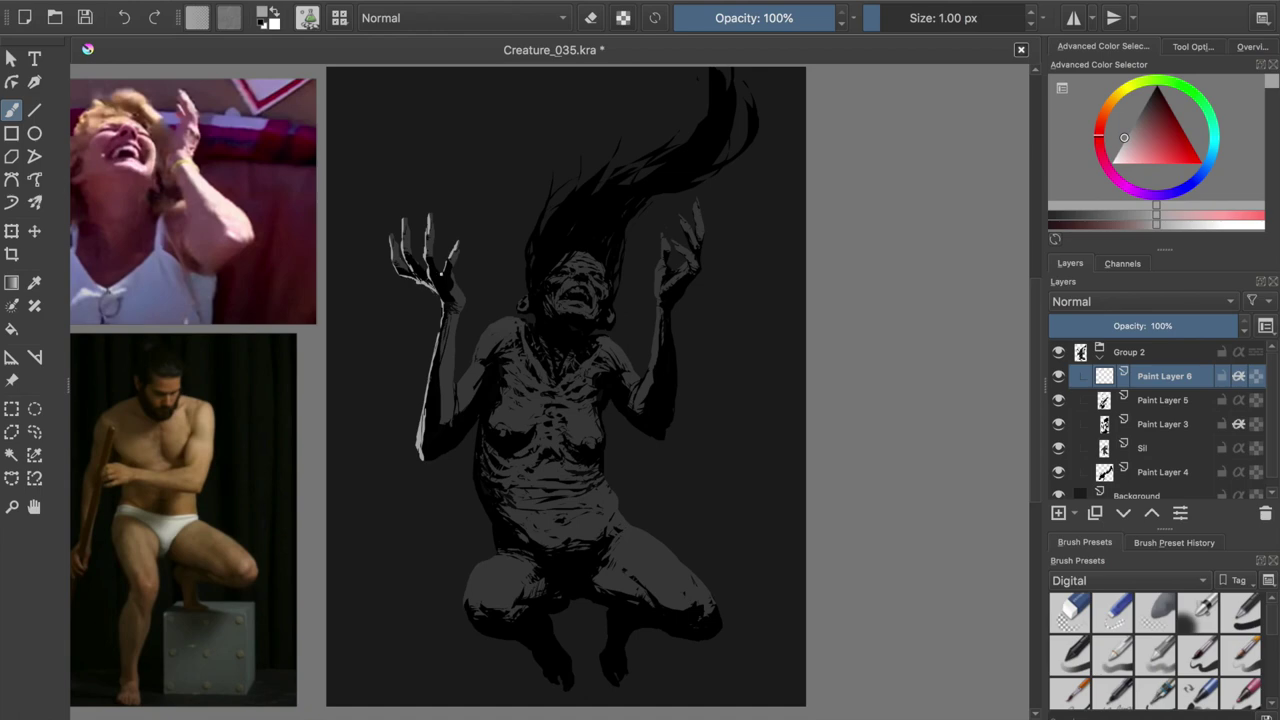
# - Highlight the shoulder, upper arm and torso edge down to the hip
pyautogui.press('e')
pyautogui.press('e')
pyautogui.press('m')
pyautogui.press('m')
pyautogui.moveTo(490, 324); pyautogui.dragTo(453, 388)
pyautogui.press('e')
pyautogui.press('e')
pyautogui.moveTo(486, 428)
pyautogui.mouseDown()
pyautogui.moveTo(475, 496)
pyautogui.moveTo(499, 547)
pyautogui.moveTo(467, 614)
pyautogui.mouseUp()
pyautogui.moveTo(487, 414); pyautogui.dragTo(484, 446)
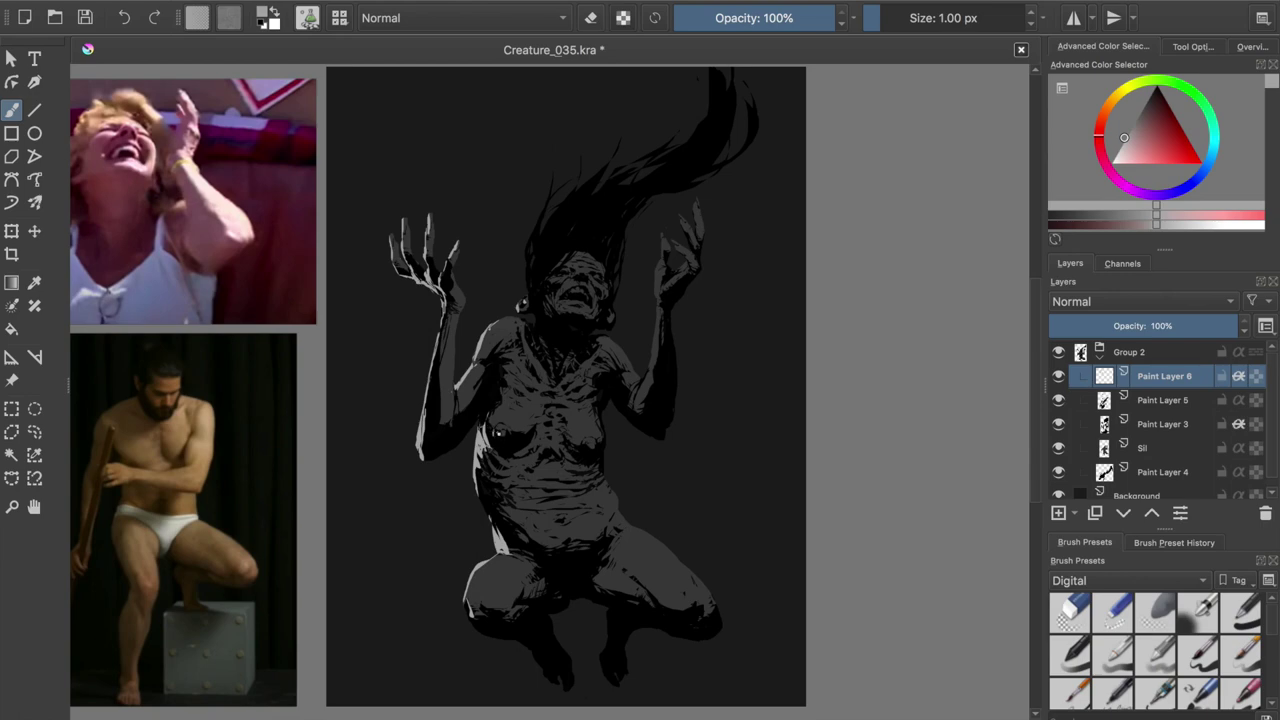
pyautogui.click(1104, 448)
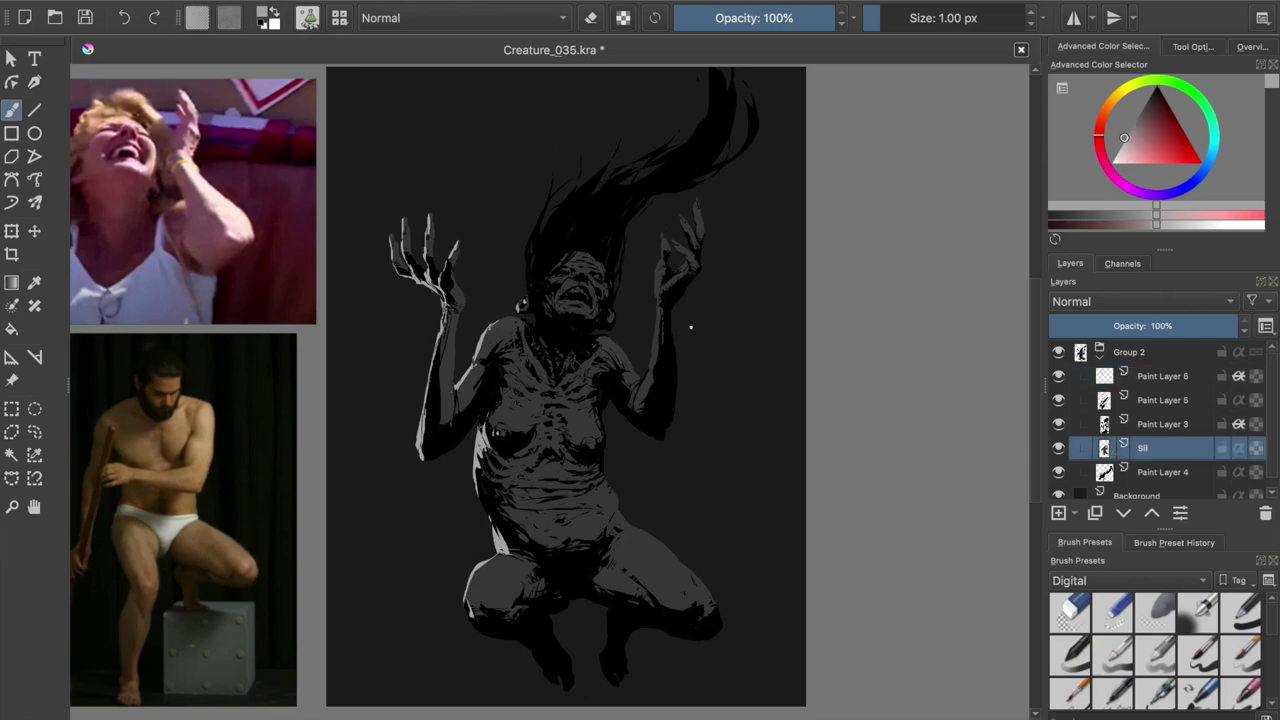
# - Save and rename Paint Layer 6 to 'rim'
pyautogui.hotkey('ctrl', 's')
pyautogui.click(1106, 424)
pyautogui.doubleClick(1162, 376)
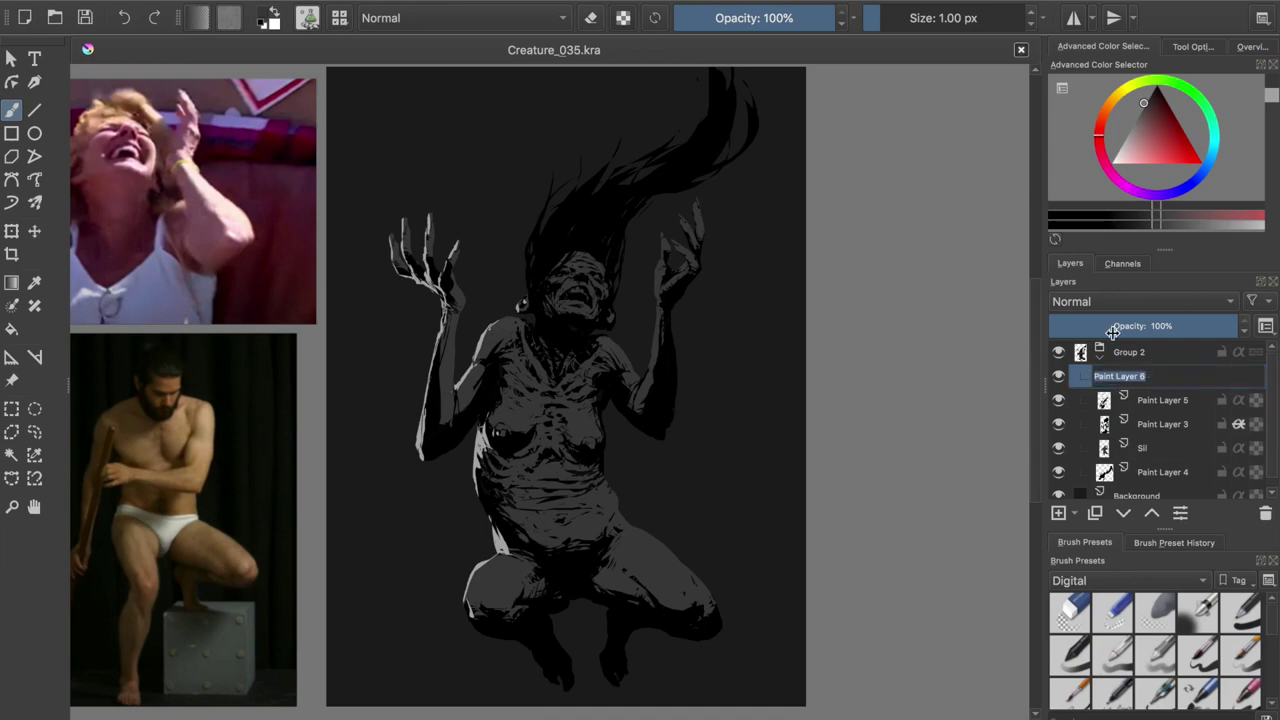
pyautogui.write('rim')
pyautogui.press('Return')
# - Add rim light along the lower leg and foot and touch it up near the hip
pyautogui.press('m')
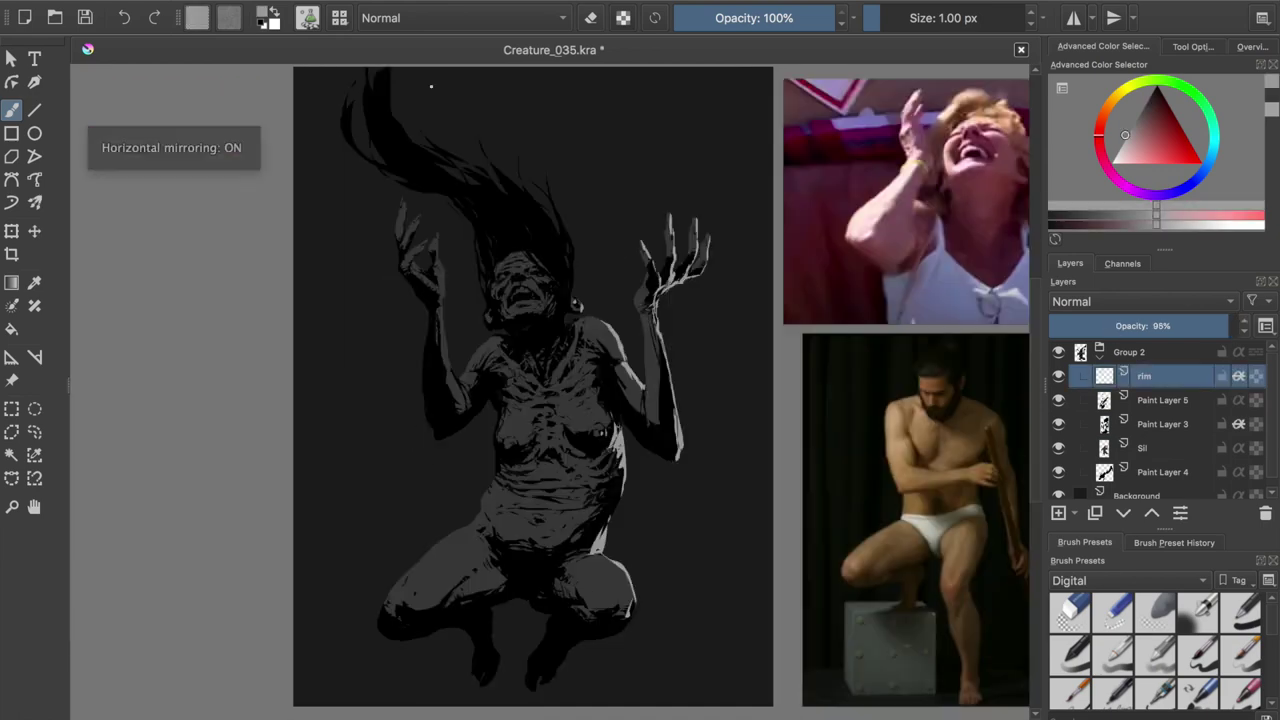
pyautogui.moveTo(576, 645); pyautogui.dragTo(546, 682)
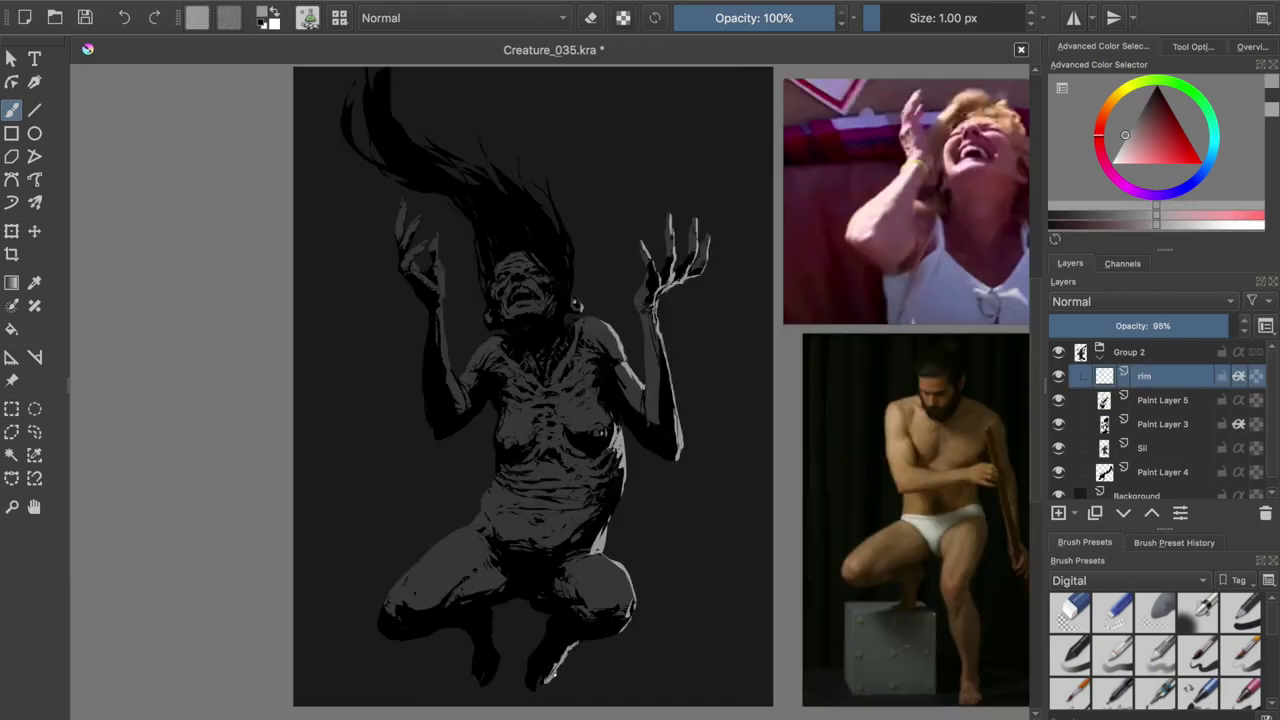
pyautogui.press('m')
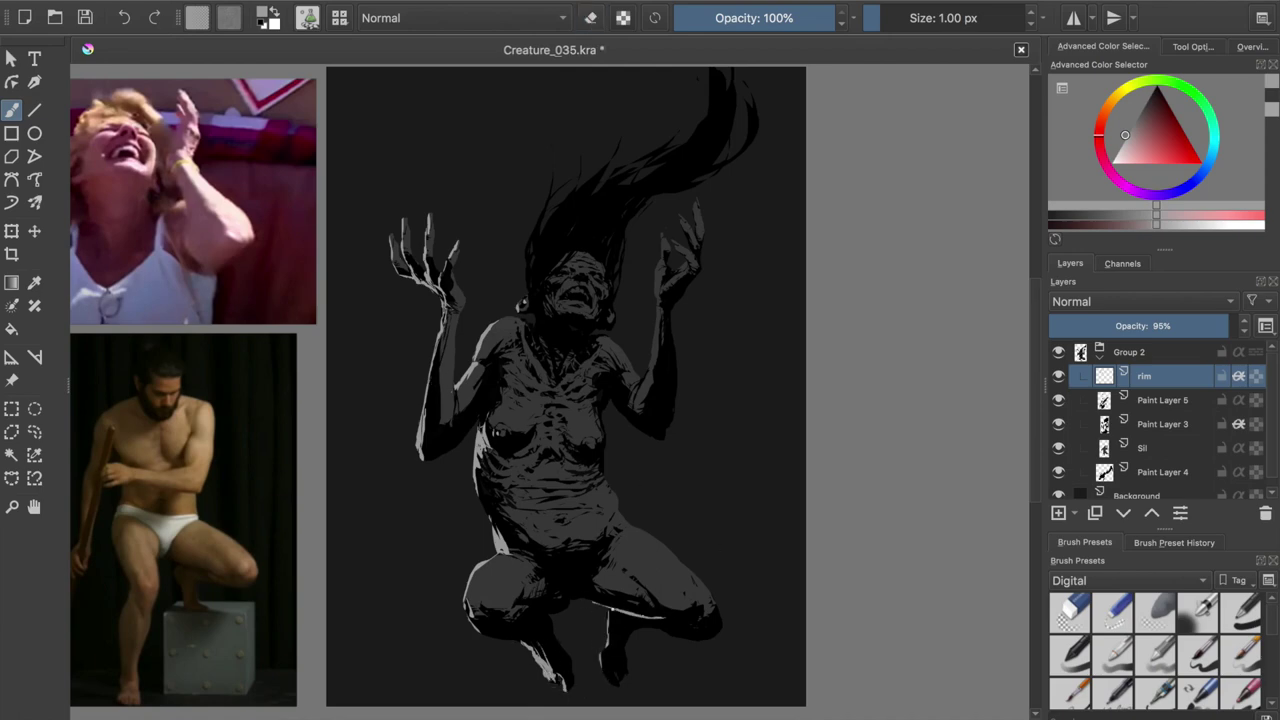
pyautogui.press('e')
pyautogui.press('m')
pyautogui.press('m')
pyautogui.press('e')
pyautogui.moveTo(484, 446); pyautogui.dragTo(486, 458)
pyautogui.press('e')
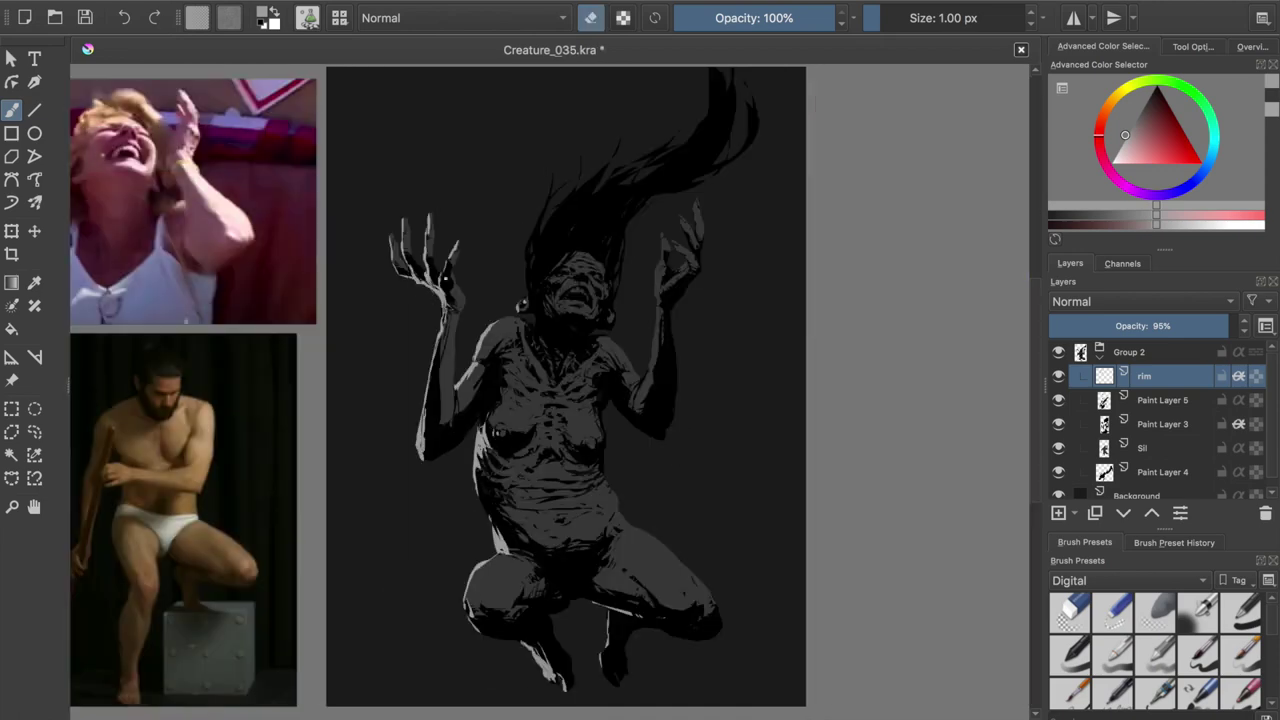